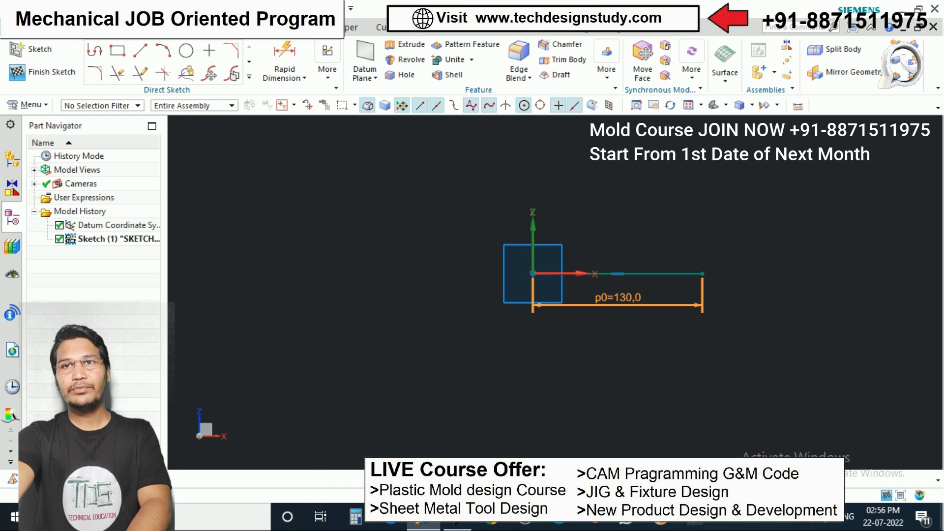
Set the horizontal sketch line's length to 100 mm and finish the sketch
text(100)
key(Return)
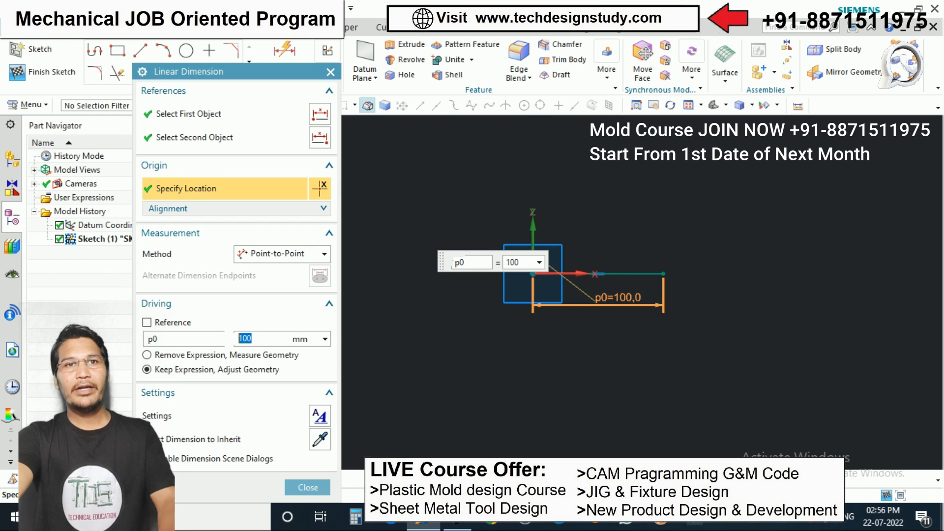
click(308, 487)
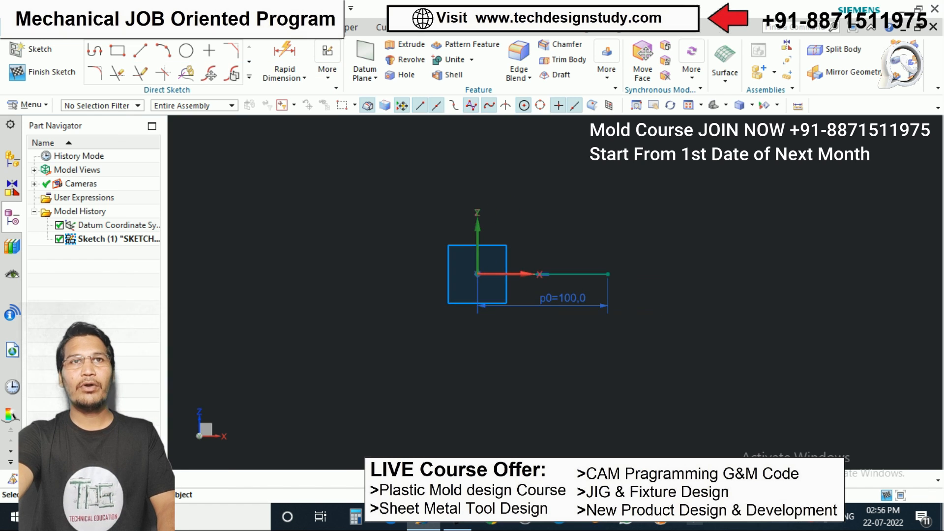
scroll(533, 245, up, 2)
scroll(566, 229, down, 1)
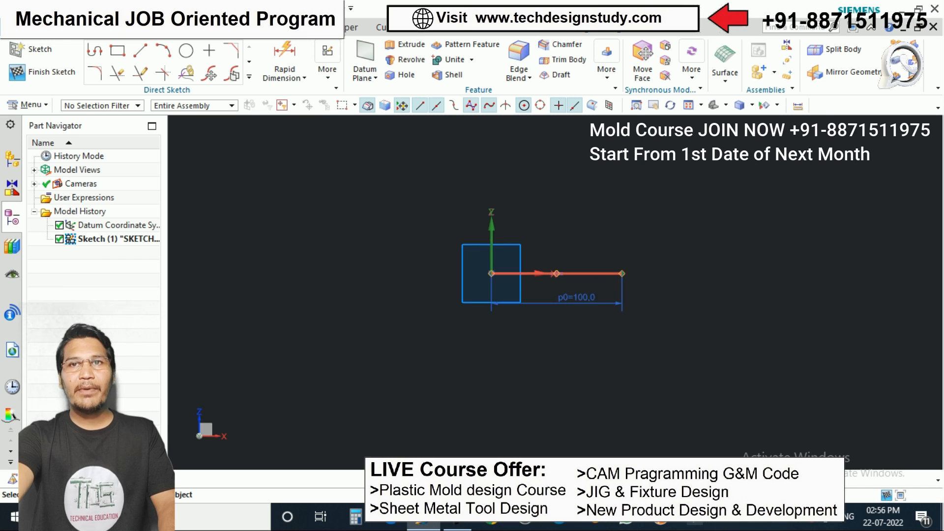
key(ctrl+q)
scroll(470, 231, down, 1)
scroll(502, 215, up, 1)
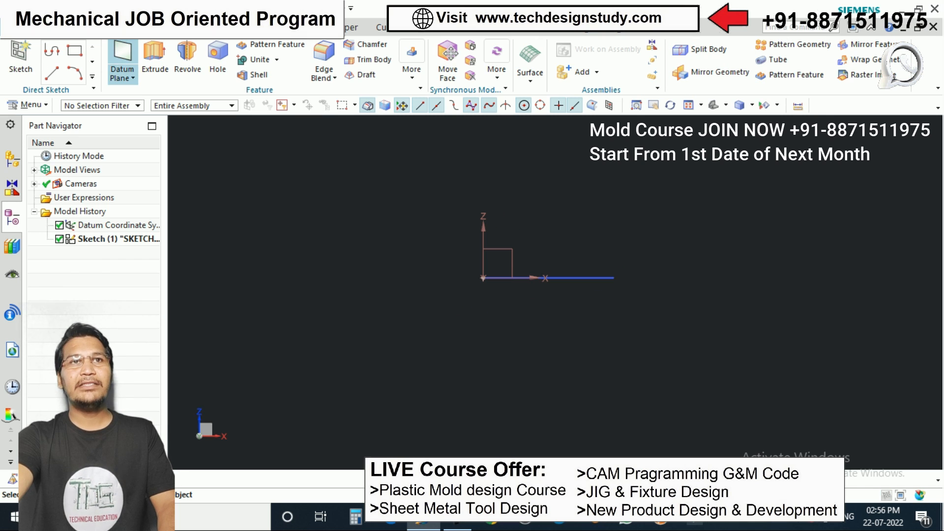
Start a datum plane with the Inferred type, using the XY plane of the datum coordinate system as its reference
click(122, 56)
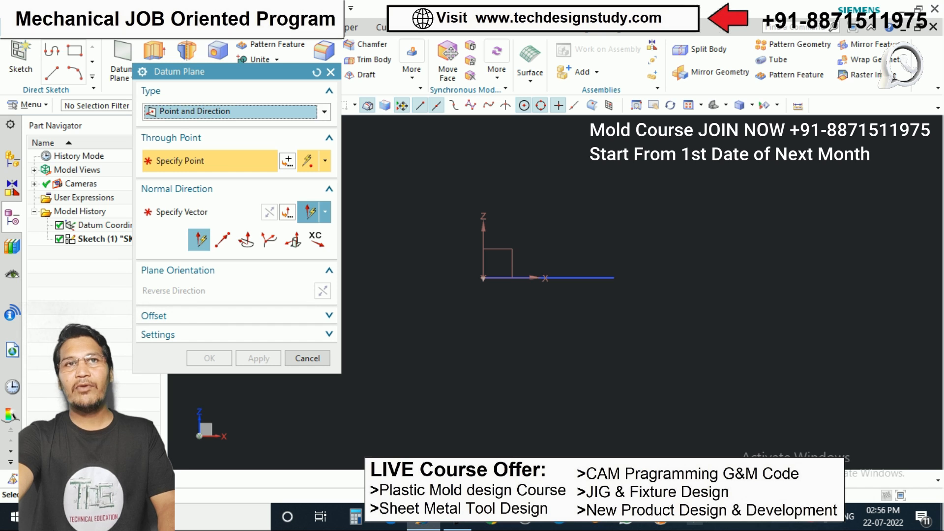
click(236, 112)
click(172, 127)
click(236, 112)
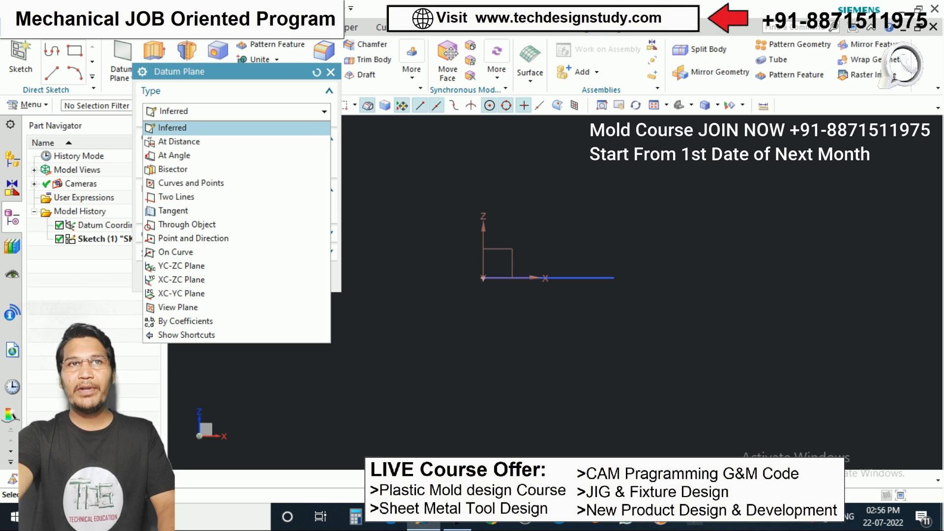
click(176, 197)
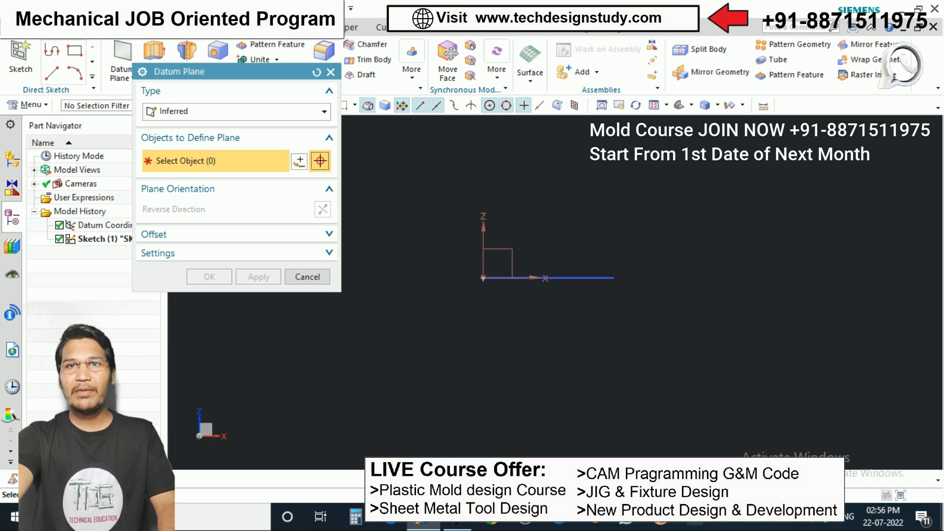
middle_drag(566, 236, 531, 273)
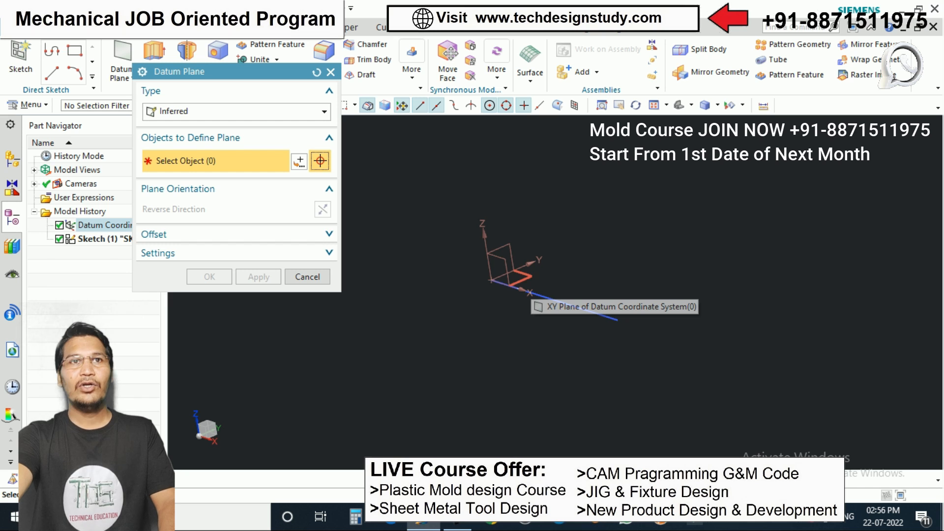
click(236, 111)
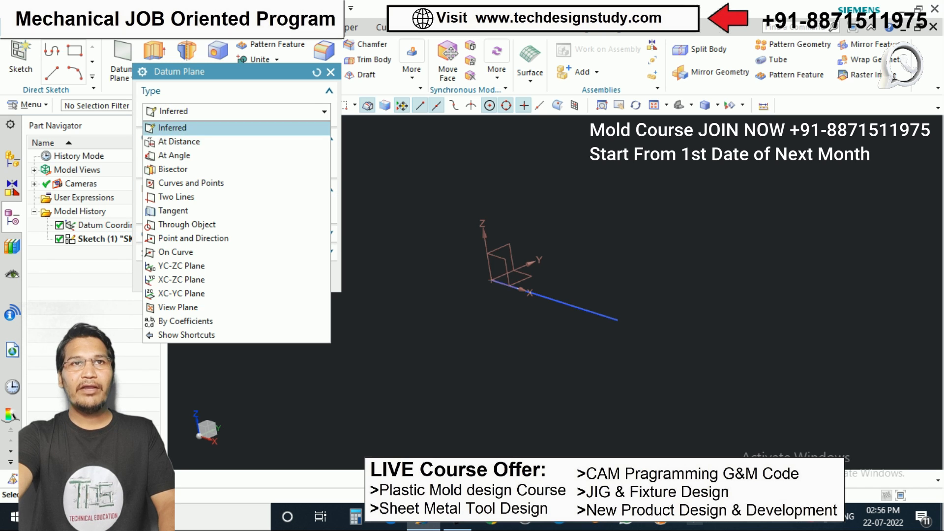
click(236, 127)
click(521, 280)
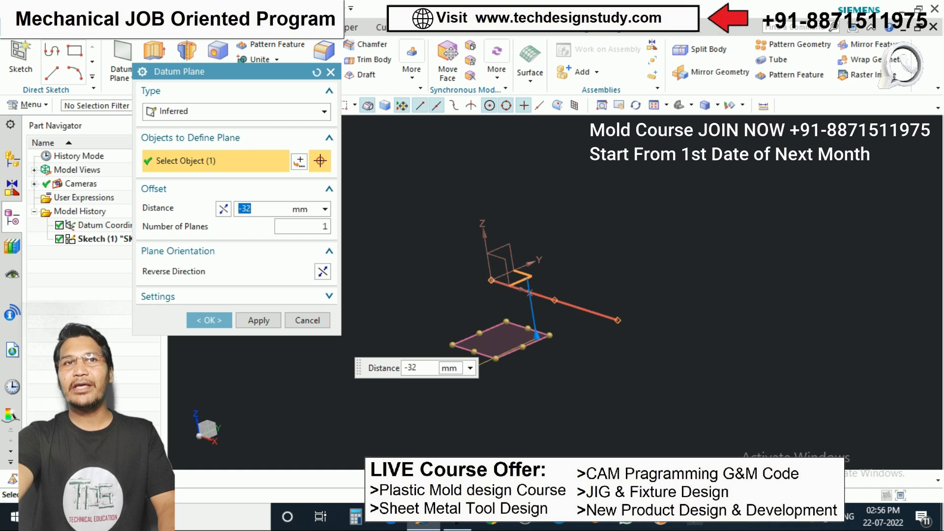
Change the datum plane type to At Distance and offset it 14 mm from the XY plane
click(323, 111)
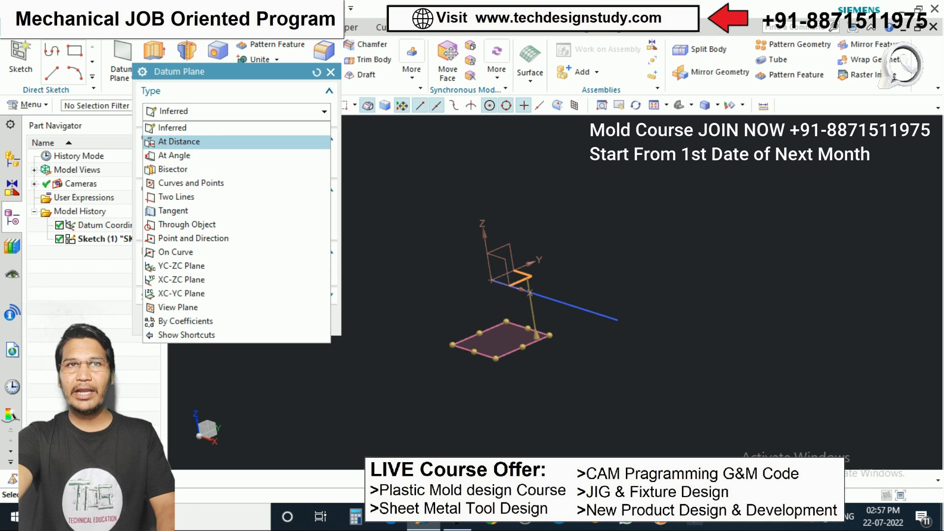
click(177, 142)
scroll(506, 265, up, 3)
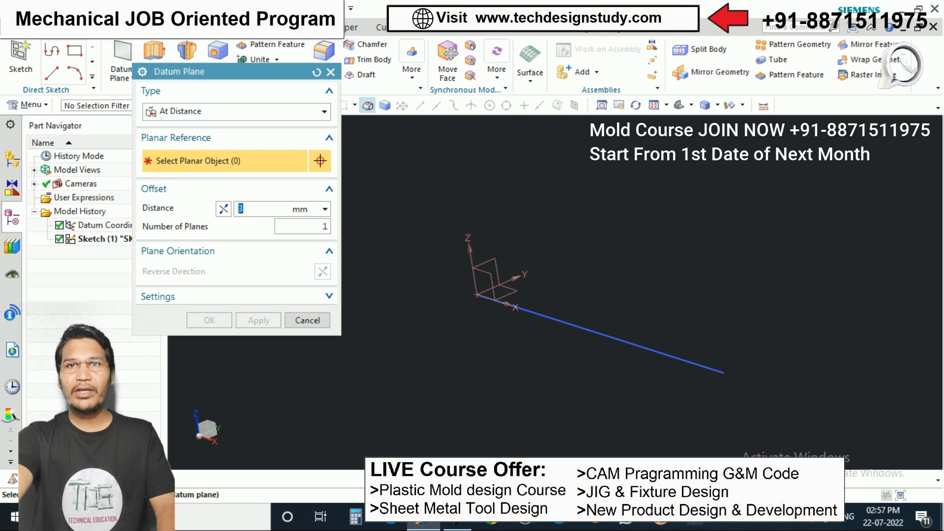
click(510, 293)
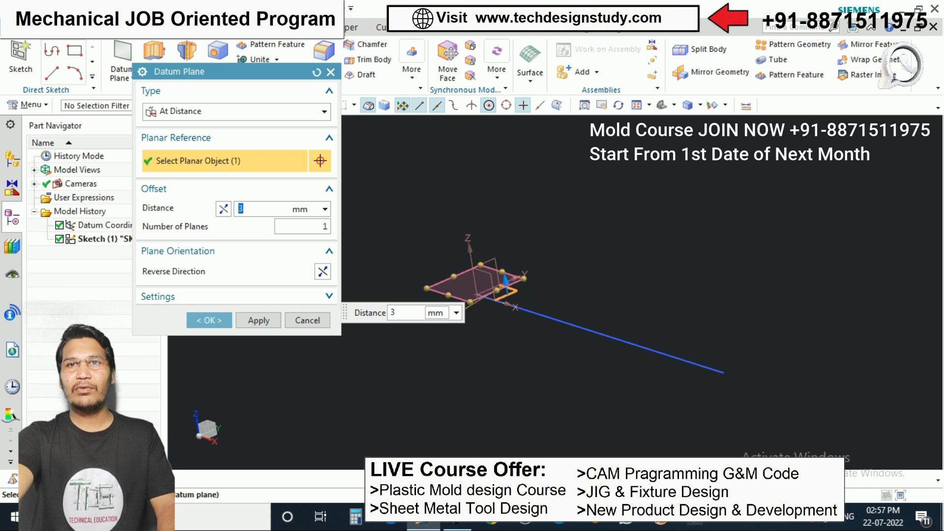
text(14)
key(Return)
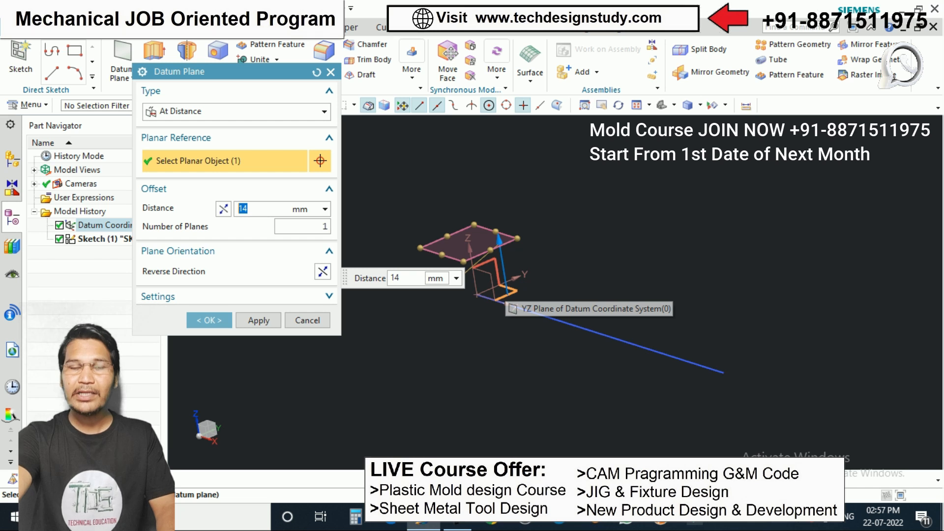
Try an offset distance of 15 mm for the datum plane, followed by 10 mm
text(1)
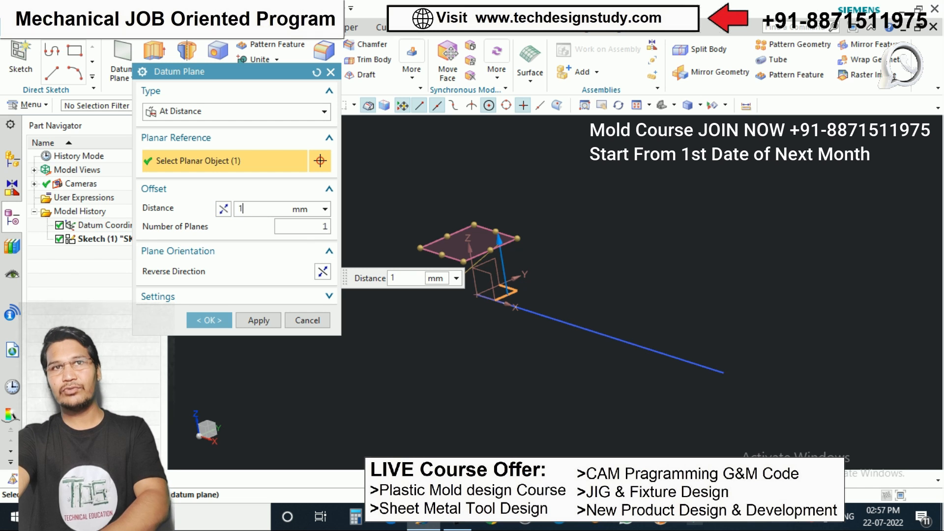
text(5)
key(Return)
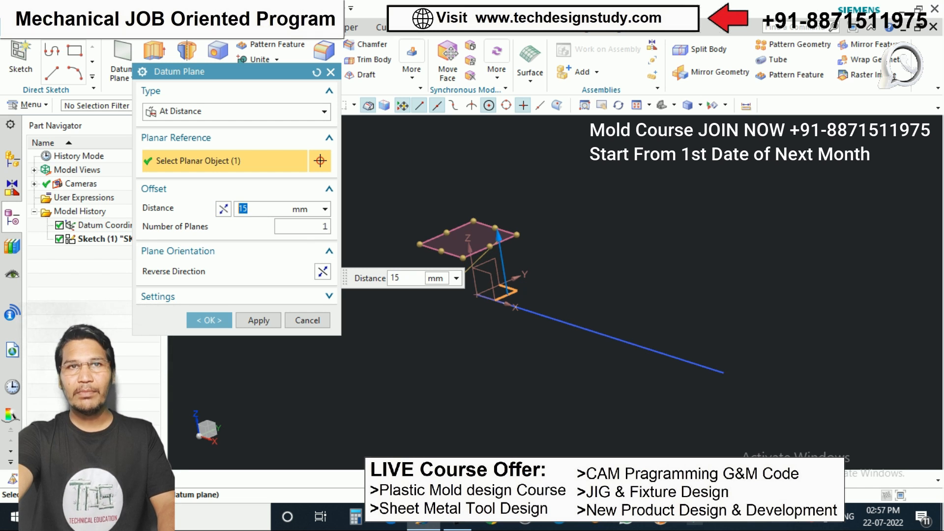
text(10)
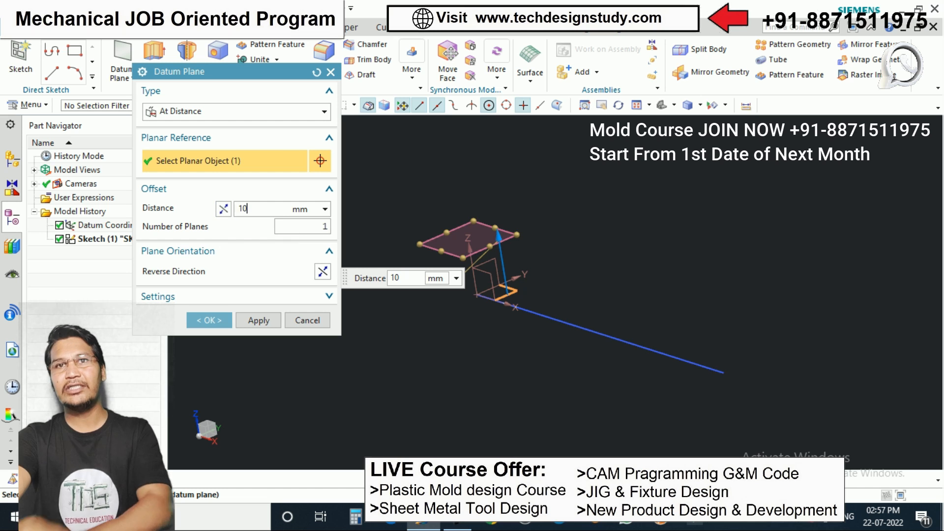
key(Return)
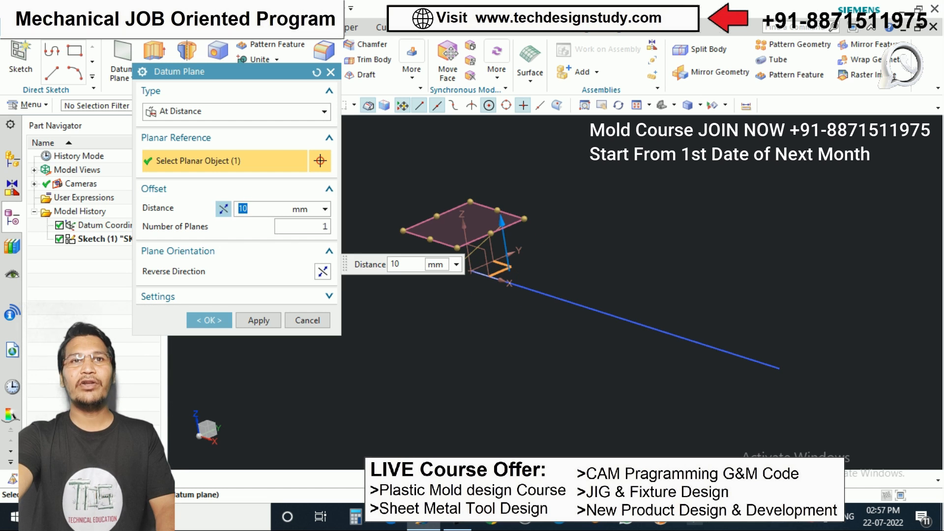
Flip the datum plane's offset direction back and forth across the XY plane
click(223, 210)
click(223, 209)
click(223, 209)
click(223, 209)
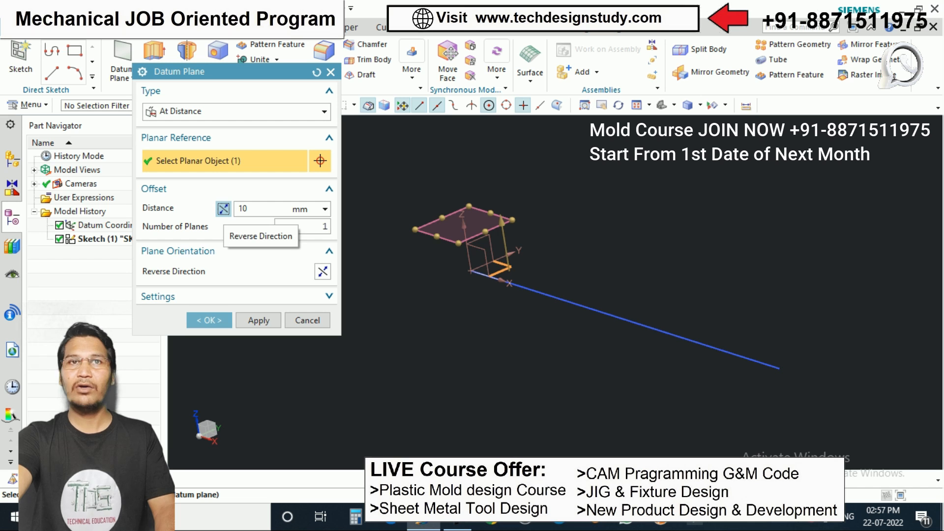
Create five datum planes at the current offset spacing from the XY plane and undo their creation
click(319, 226)
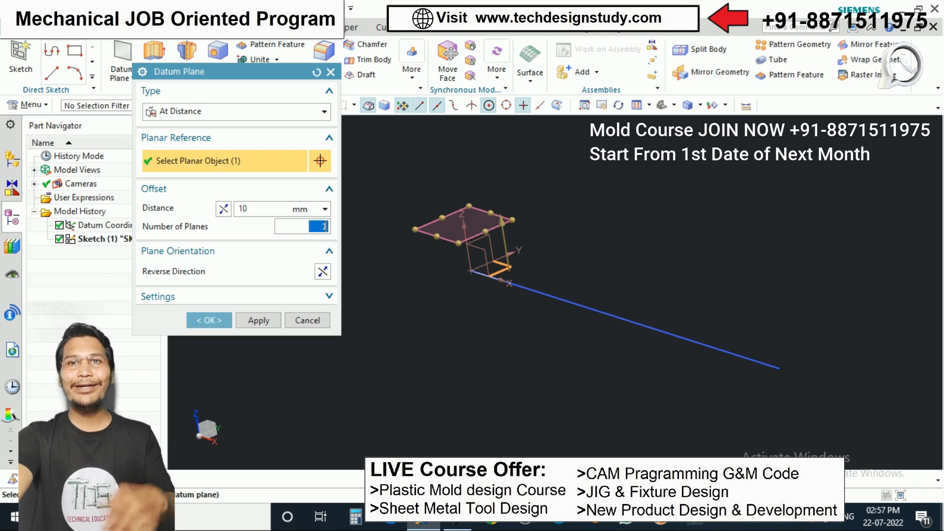
text(5)
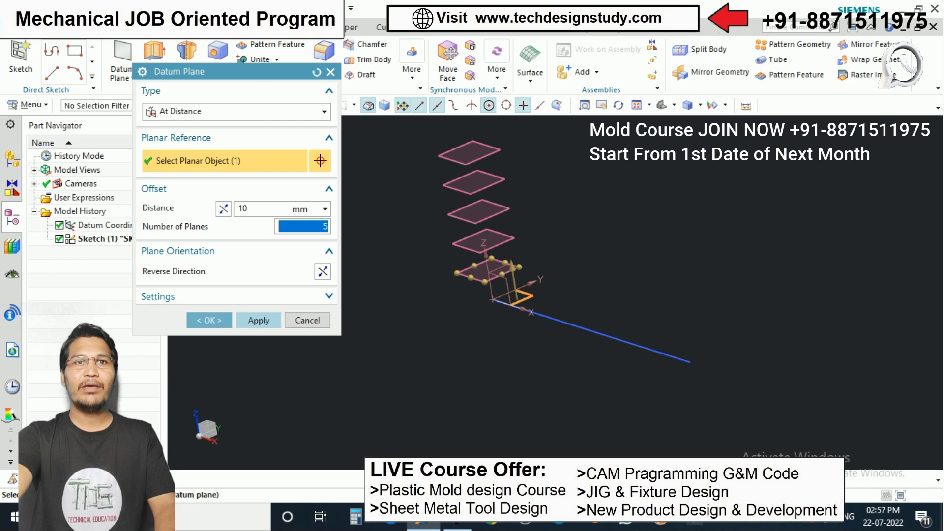
click(209, 320)
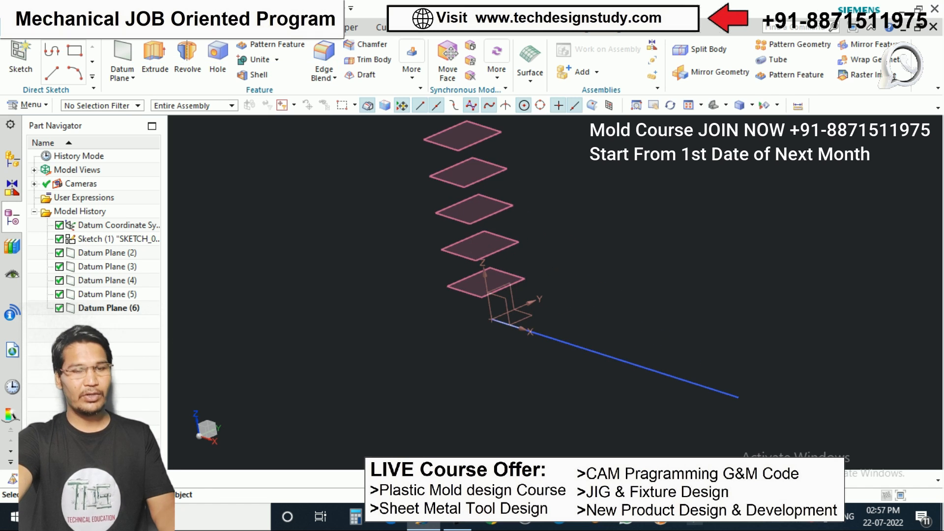
key(ctrl+z)
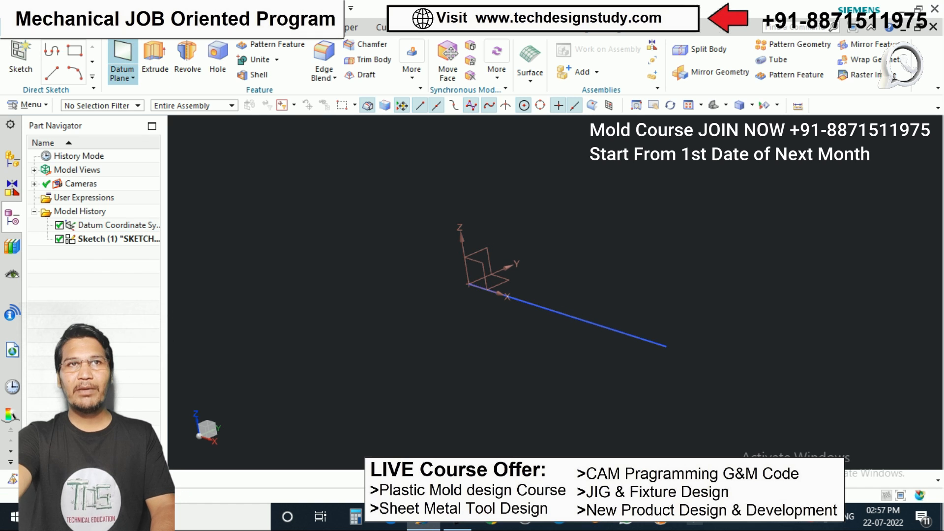
Start an At Angle datum plane with the XY plane as planar reference and the sketch line as its axis
click(122, 56)
click(236, 111)
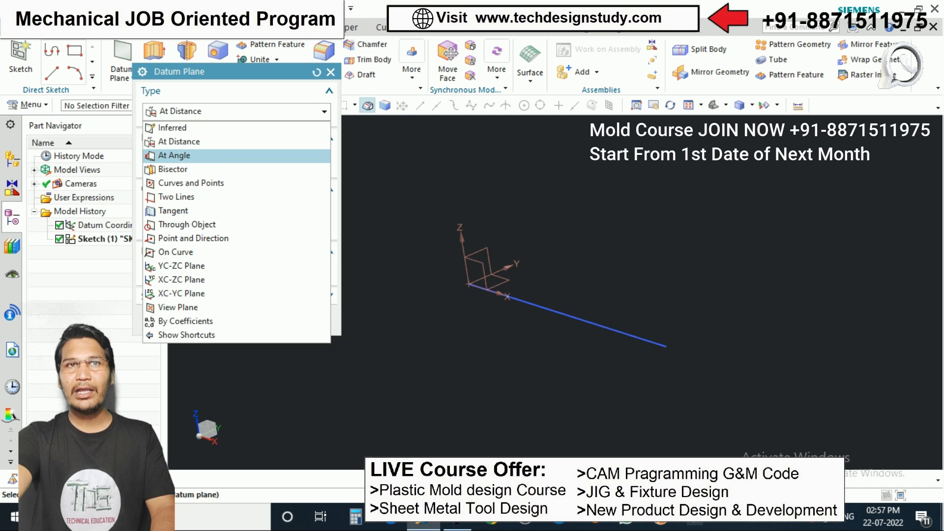
click(174, 156)
shift+middle_drag(546, 263, 546, 261)
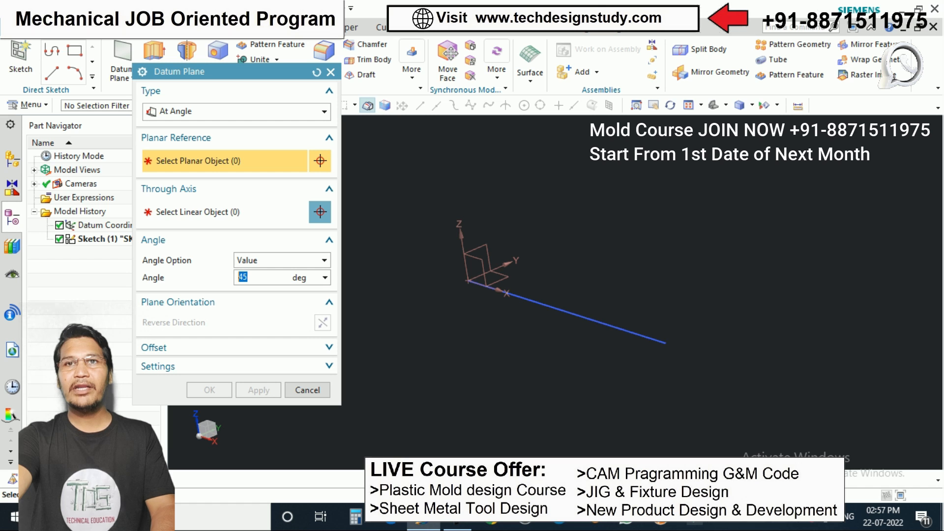
click(496, 276)
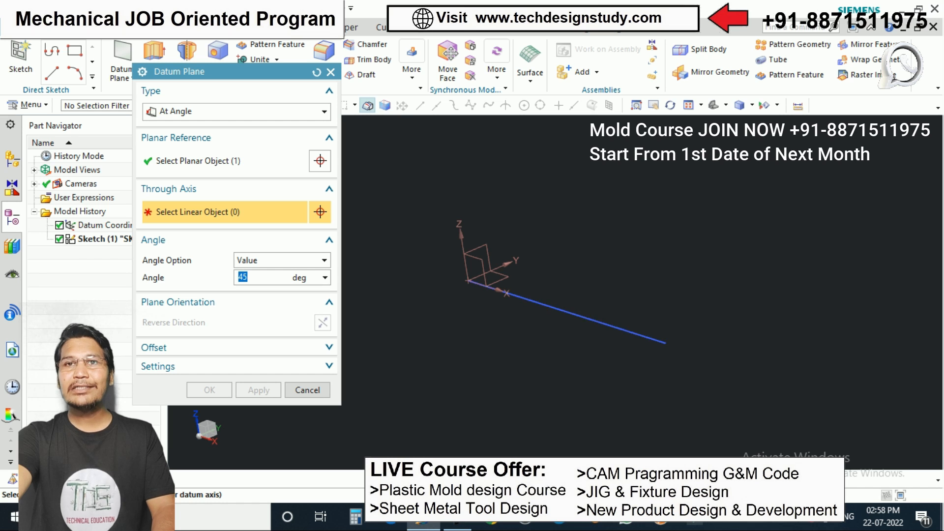
click(528, 301)
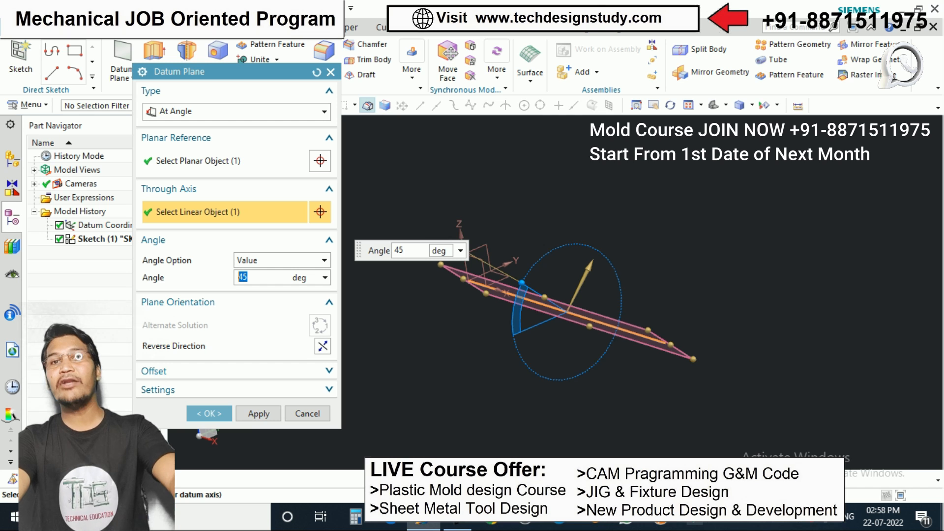
Rotate the datum plane freehand about the line to about -309 degrees and set its angle to 10 degrees
scroll(550, 308, down, 1)
scroll(550, 307, up, 2)
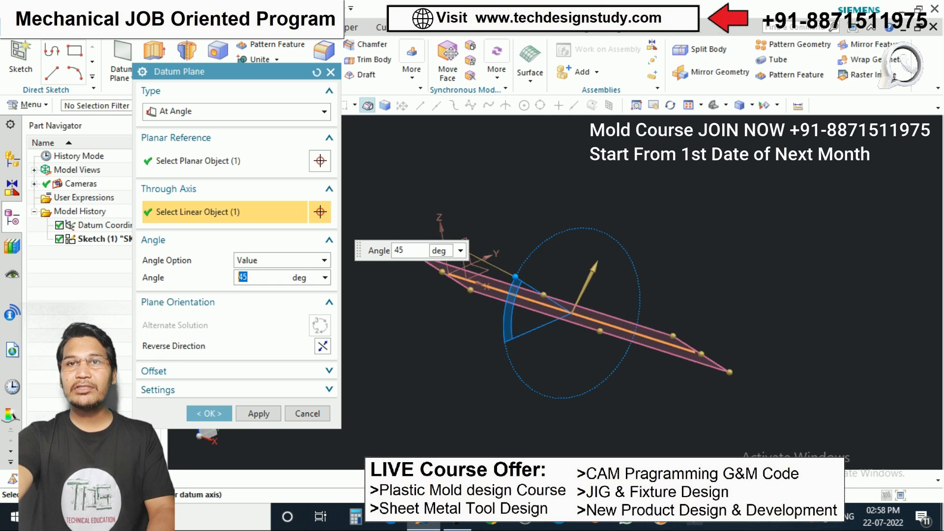
mouse_move(515, 276)
mouse_down()
mouse_move(507, 303)
mouse_move(520, 267)
mouse_move(556, 230)
mouse_move(529, 234)
mouse_move(505, 300)
mouse_move(506, 348)
mouse_move(640, 278)
mouse_move(531, 249)
mouse_move(520, 268)
mouse_up()
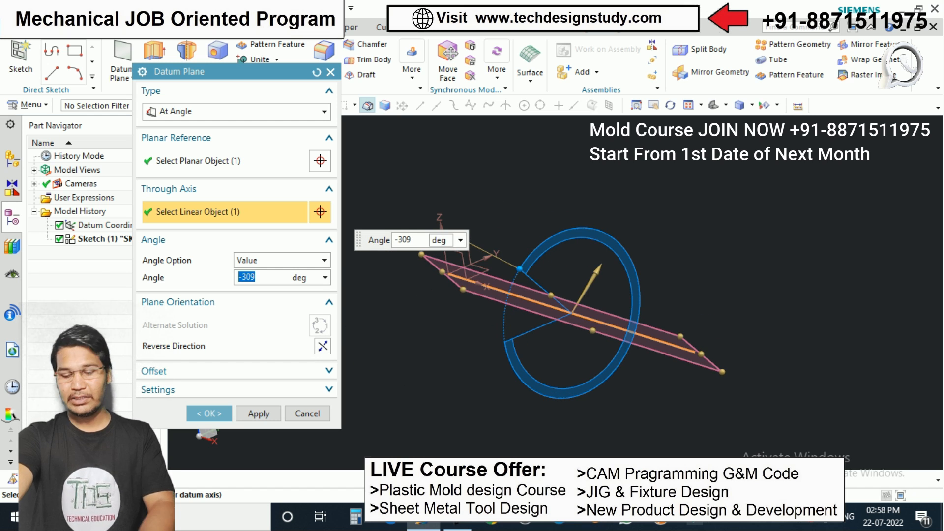
text(10)
key(Return)
Set the datum plane's angle to 20 degrees about the sketch line
middle_drag(639, 315, 566, 331)
key(F8)
scroll(570, 321, up, 5)
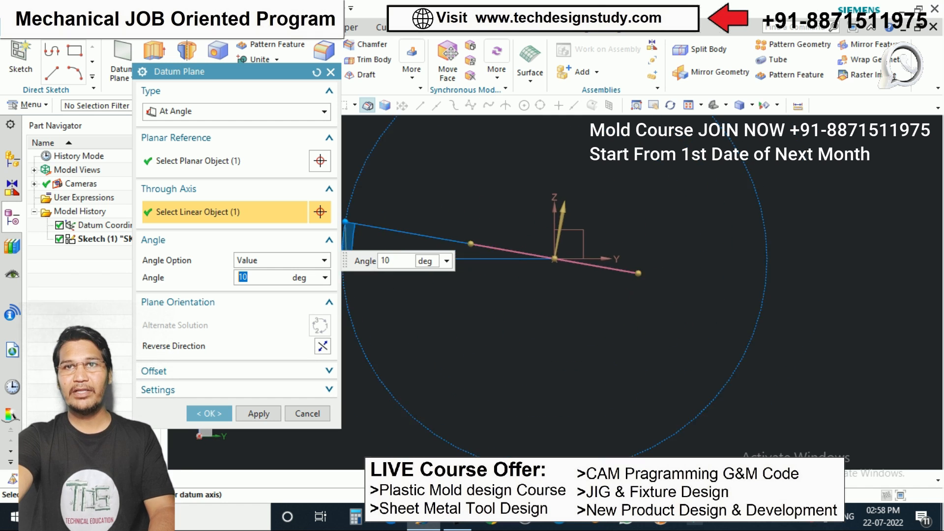
scroll(577, 262, up, 7)
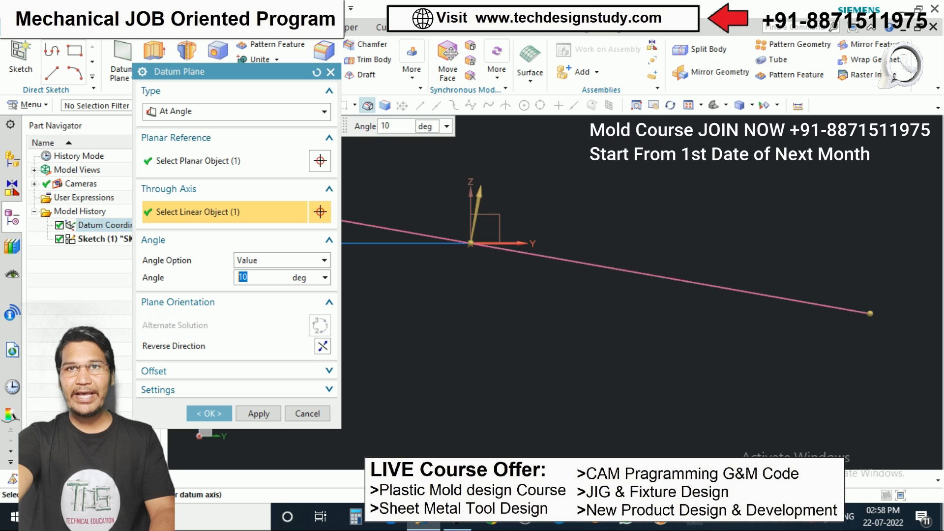
scroll(561, 259, down, 3)
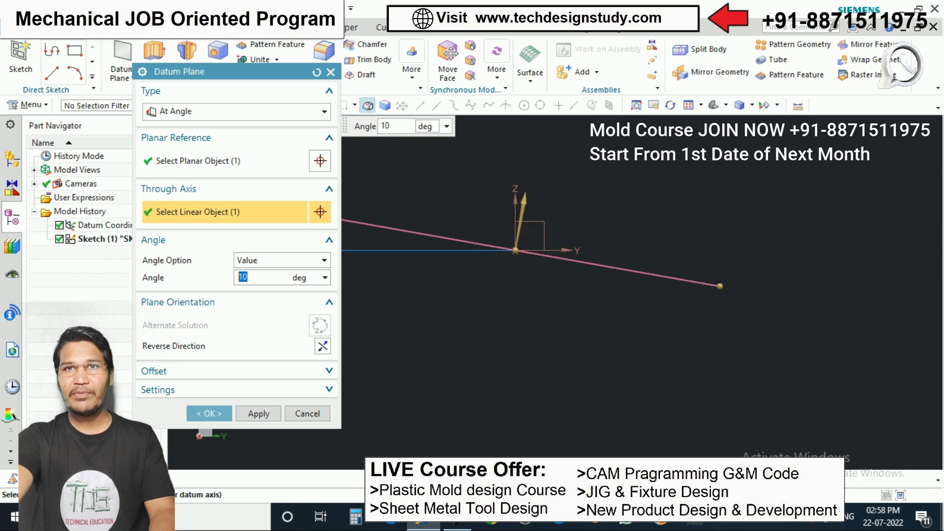
scroll(581, 261, down, 3)
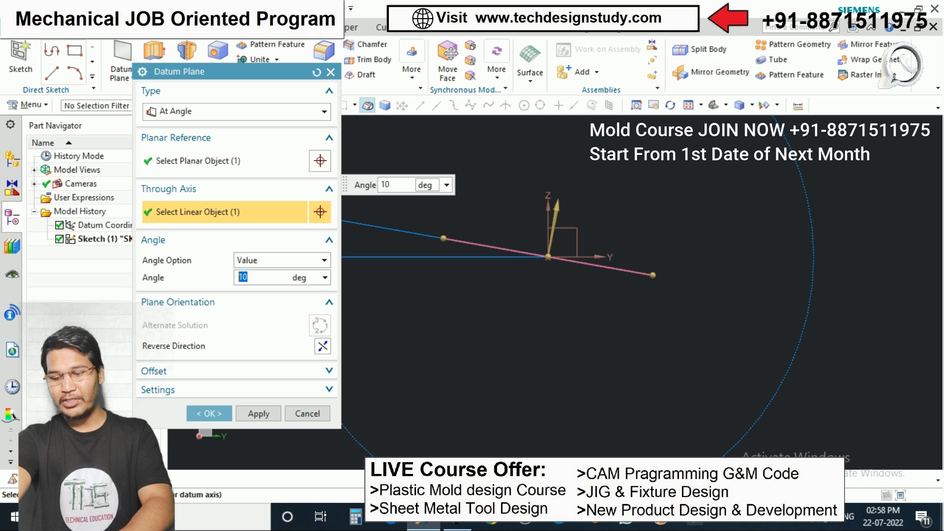
text(20)
key(Return)
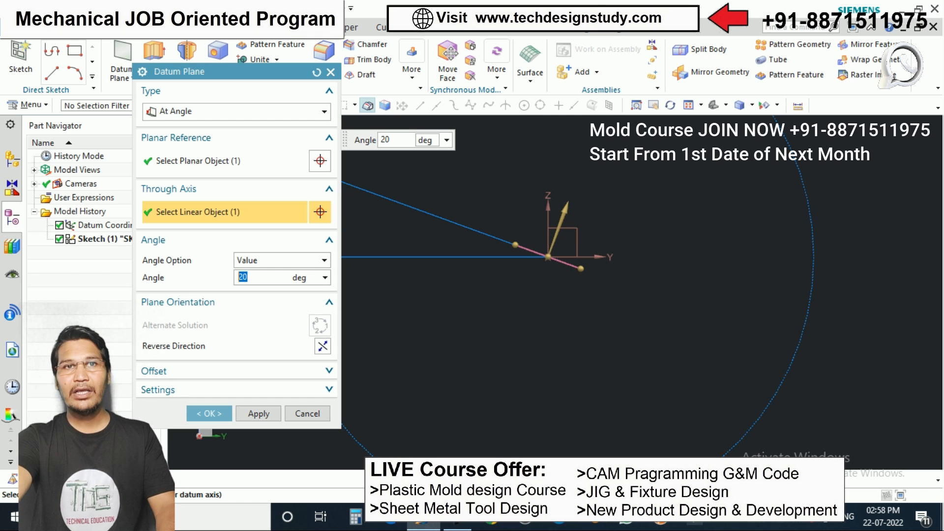
Set the datum plane's angle about the sketch line to 45 degrees
text(45)
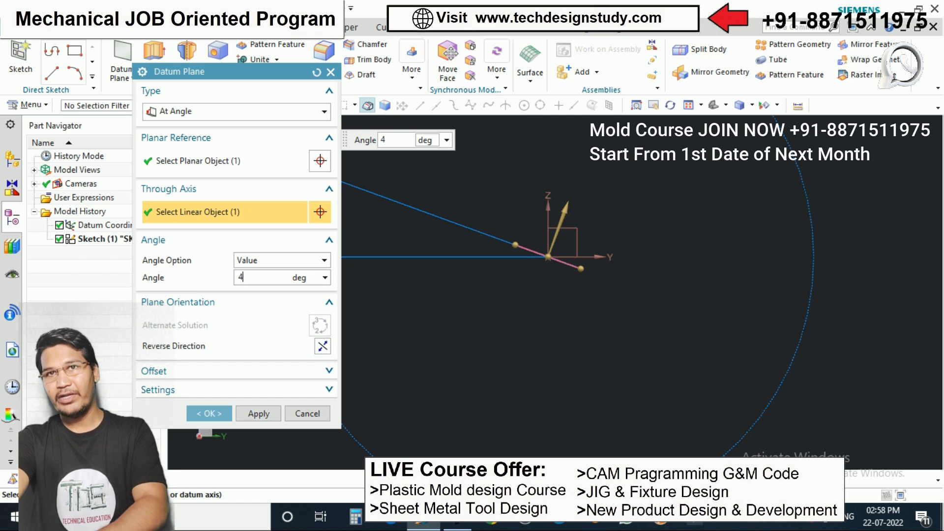
key(Return)
scroll(545, 266, down, 2)
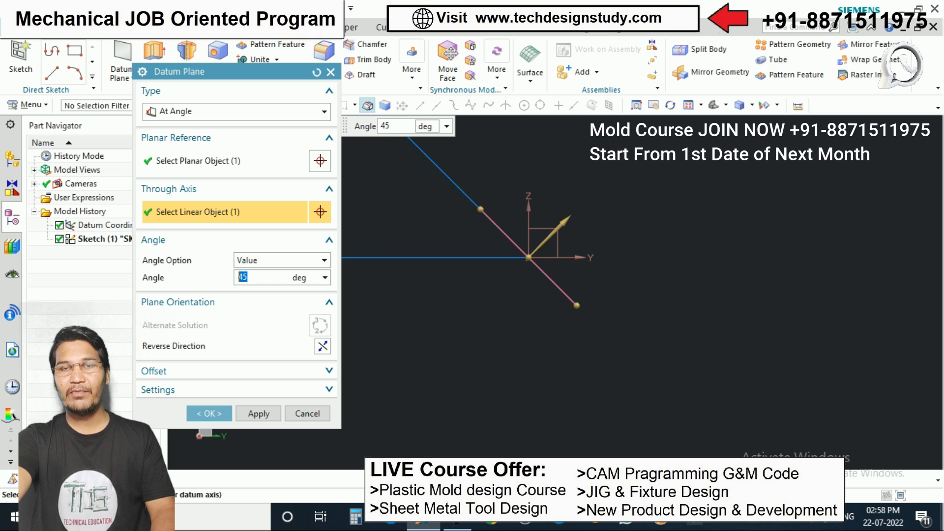
scroll(549, 236, down, 1)
scroll(533, 268, up, 1)
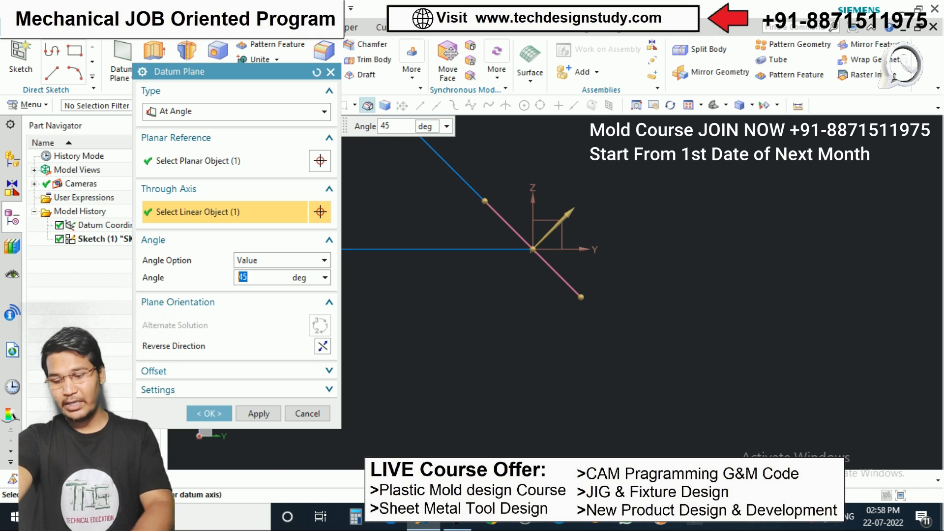
Set the datum plane's angle to 90 degrees, perpendicular to the XY plane
text(90)
key(Return)
middle_drag(546, 248, 390, 320)
scroll(506, 261, up, 1)
scroll(507, 261, down, 4)
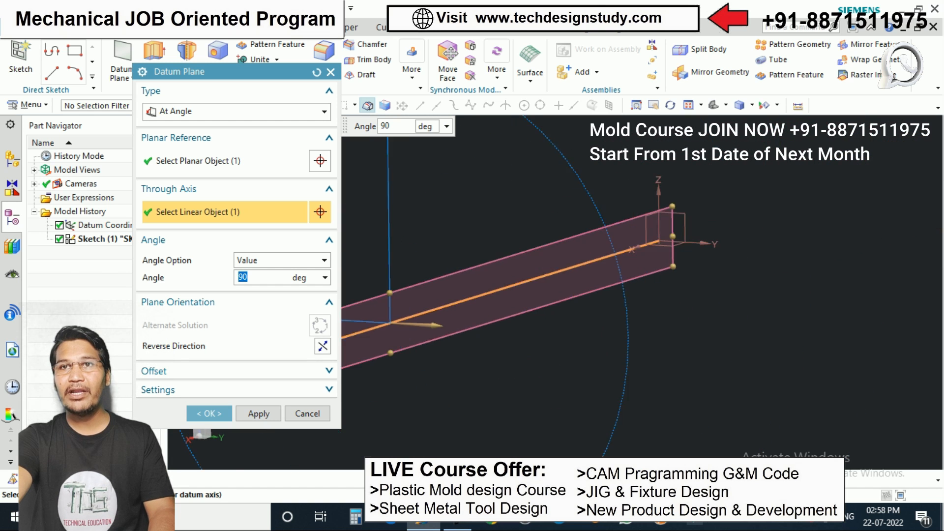
scroll(694, 193, up, 3)
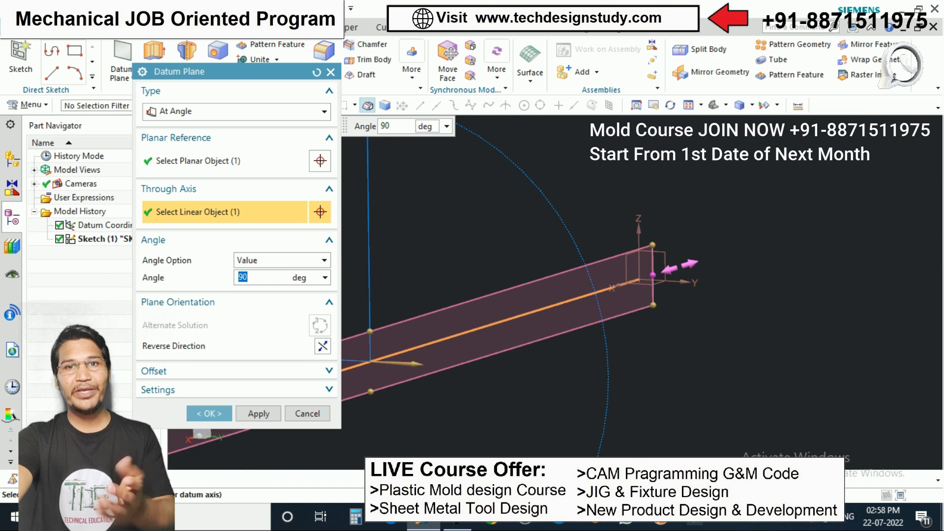
scroll(654, 275, down, 5)
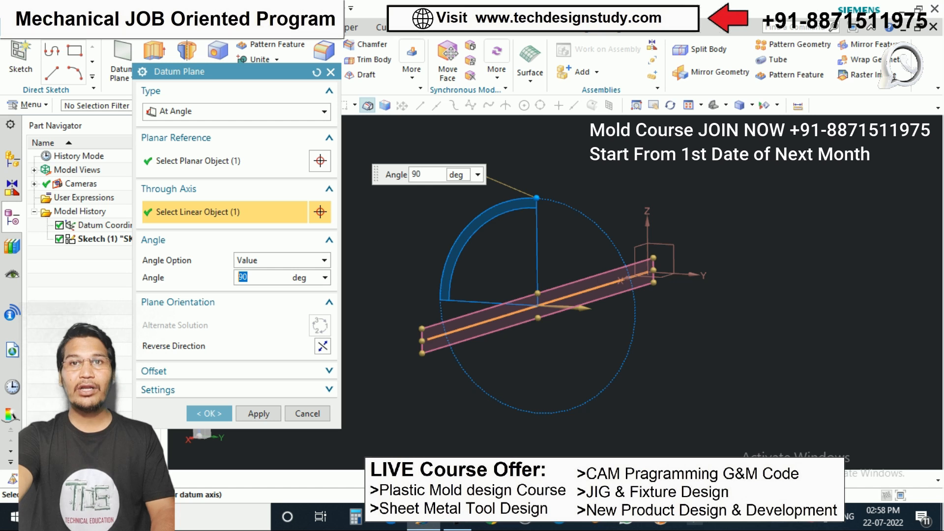
Shorten the angled datum plane to about 14 mm in length near the origin and create it
drag(422, 341, 623, 280)
scroll(640, 277, up, 6)
scroll(607, 273, down, 3)
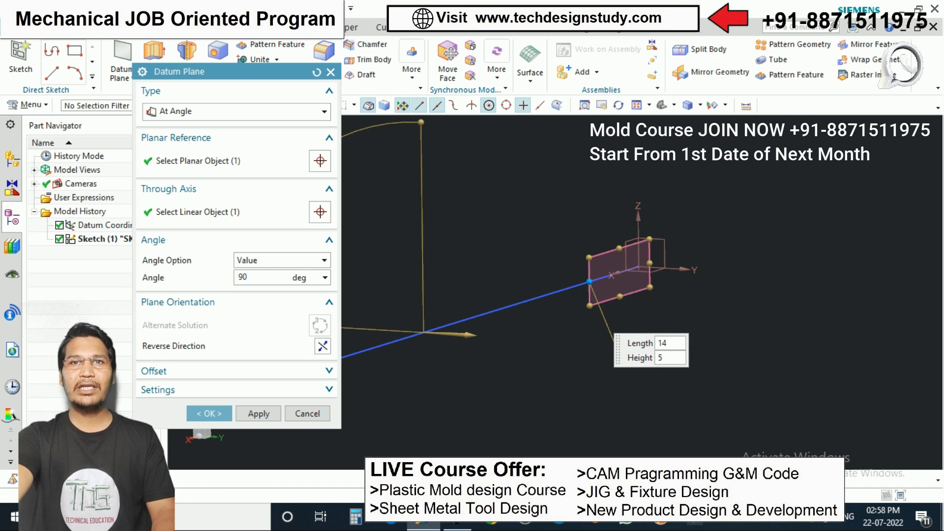
scroll(650, 267, down, 4)
click(209, 414)
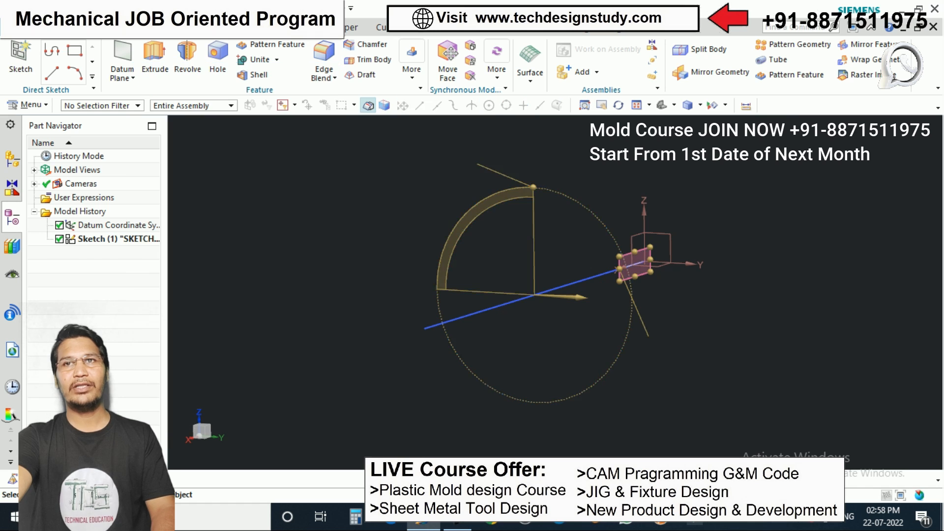
Undo the creation of the angled datum plane
scroll(620, 256, up, 3)
key(ctrl+z)
scroll(549, 275, down, 2)
middle_drag(548, 275, 638, 276)
scroll(639, 276, down, 3)
scroll(504, 285, up, 2)
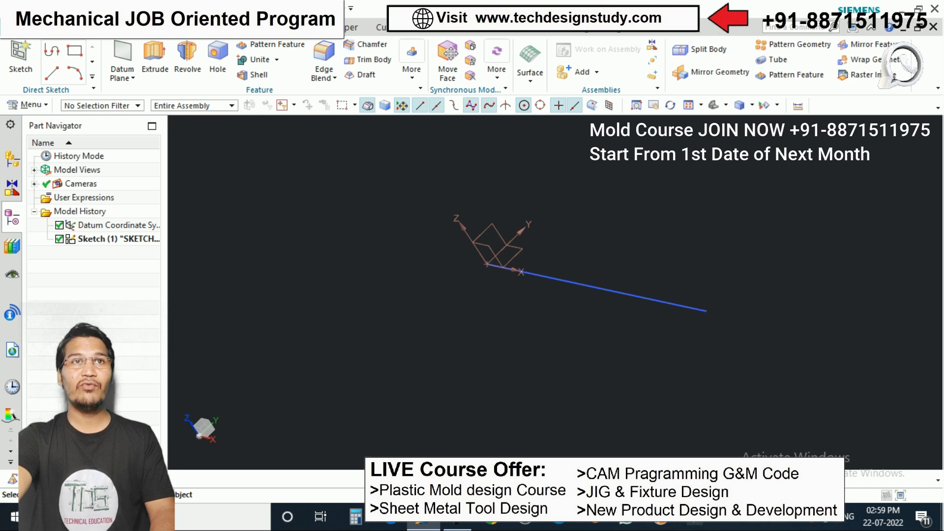
Create a Bisector datum plane between the YZ and XZ planes of the datum coordinate system
click(122, 59)
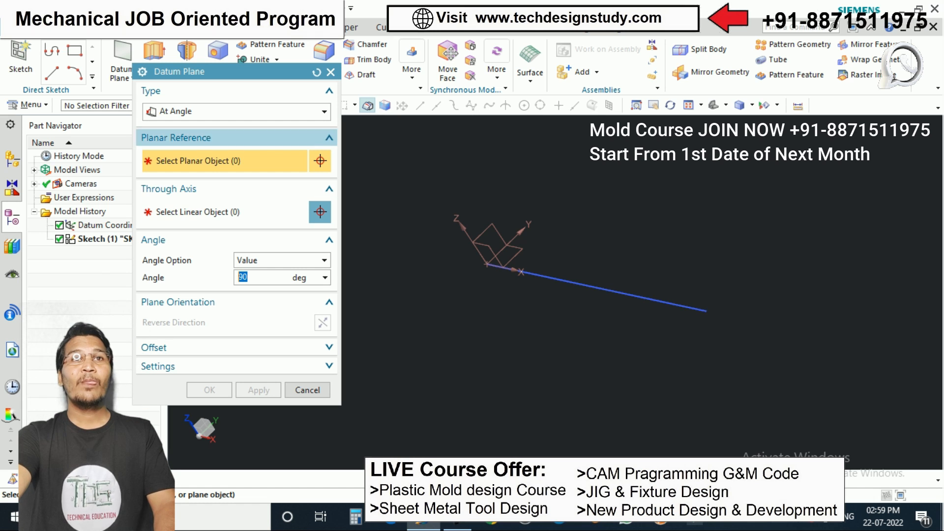
click(236, 111)
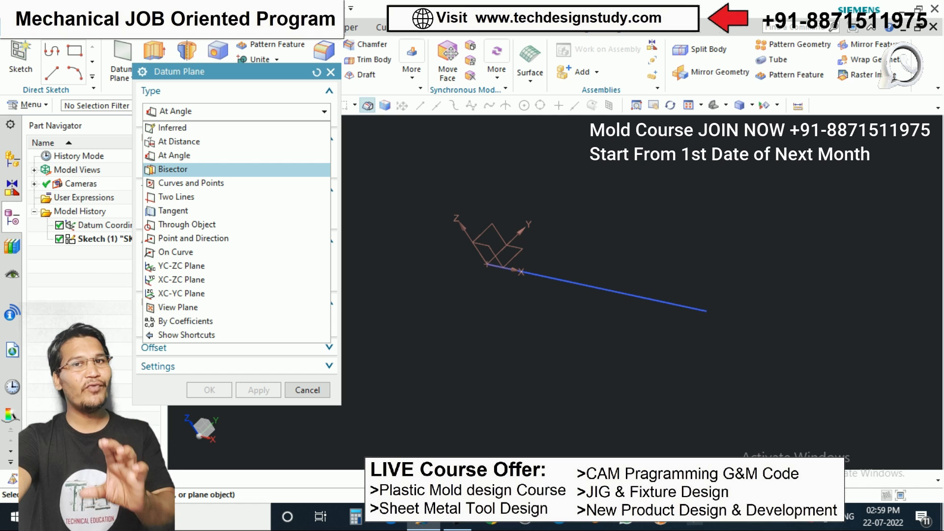
click(172, 169)
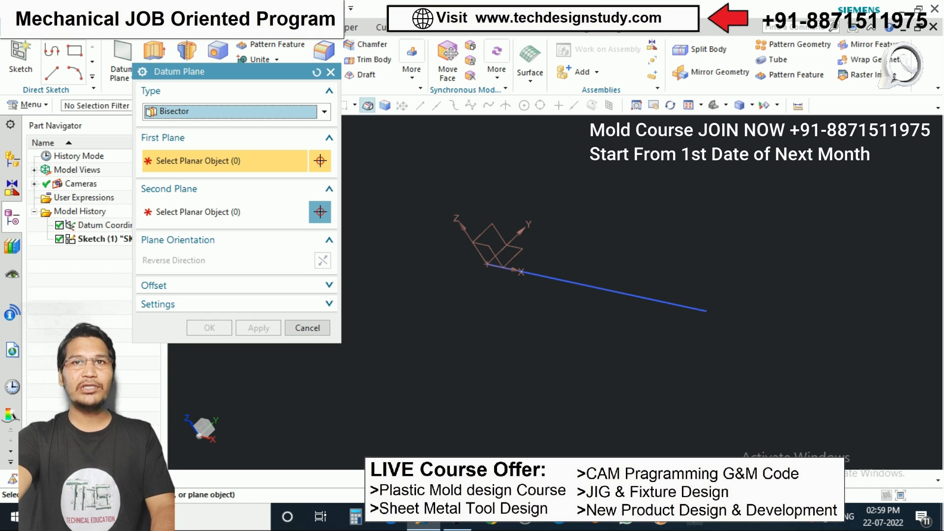
middle_drag(522, 235, 442, 221)
shift+middle_drag(362, 212, 588, 275)
click(582, 291)
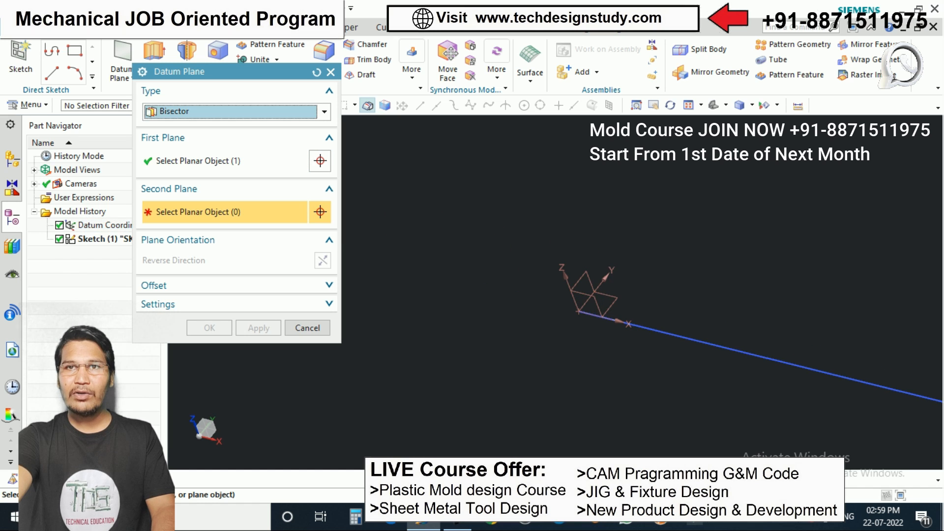
click(597, 301)
scroll(589, 289, up, 7)
scroll(588, 289, down, 4)
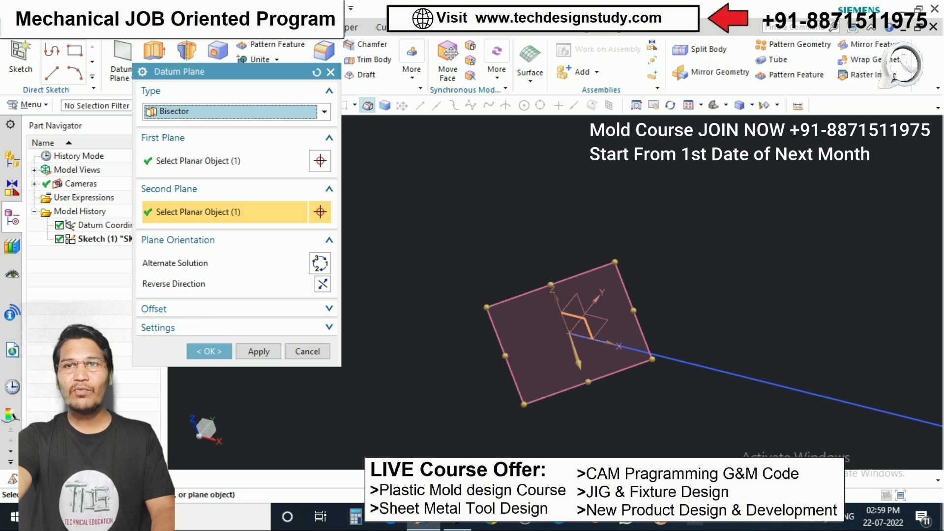
click(209, 351)
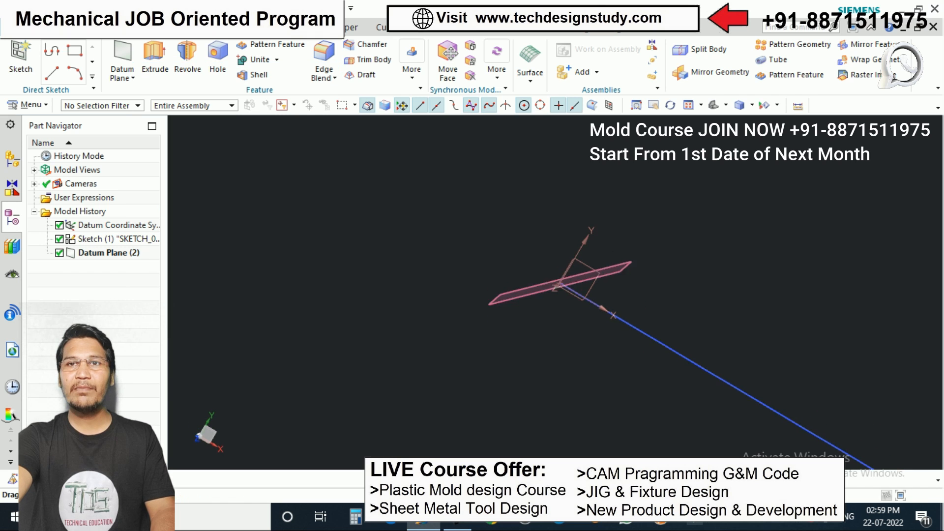
Undo the bisector datum plane and the sketch with the line, keeping only the datum coordinate system
key(ctrl+z)
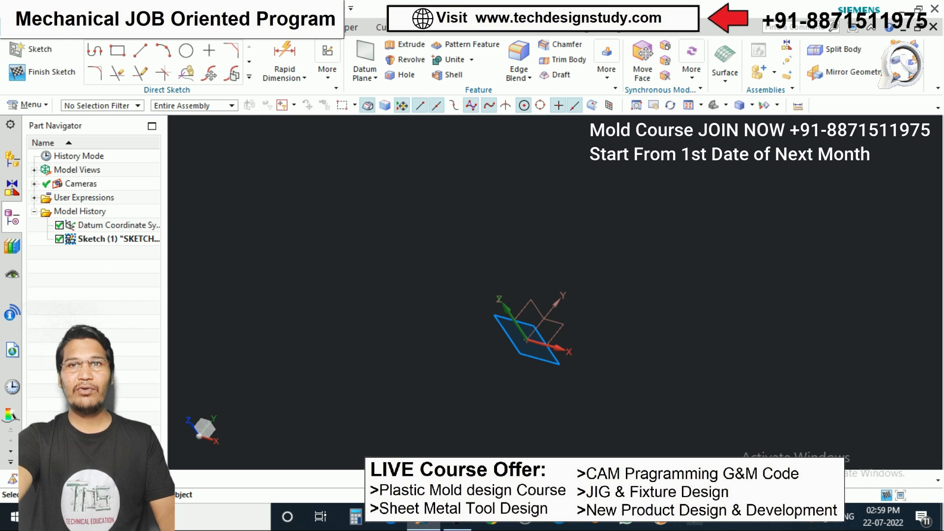
key(ctrl+z)
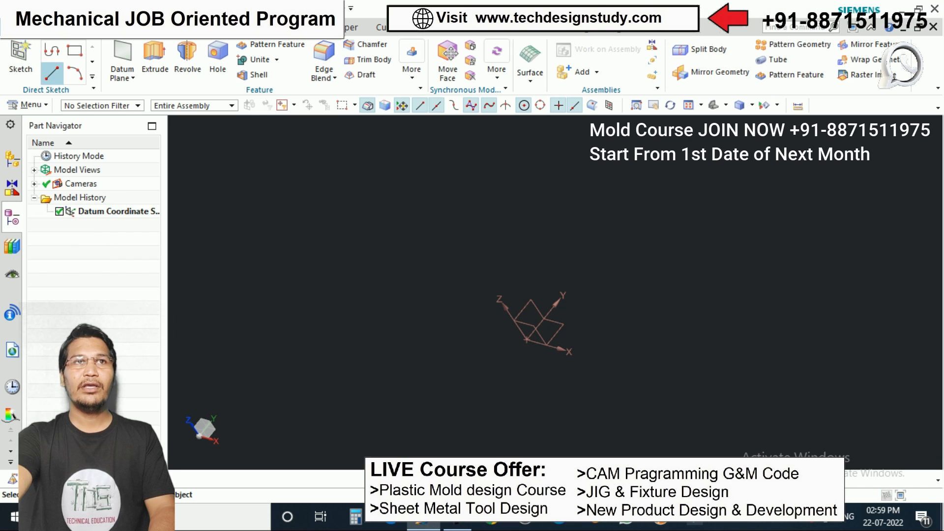
Sketch a rectangle about 7.5 by 7.5 mm on the XY plane with one corner at the sketch origin
click(20, 57)
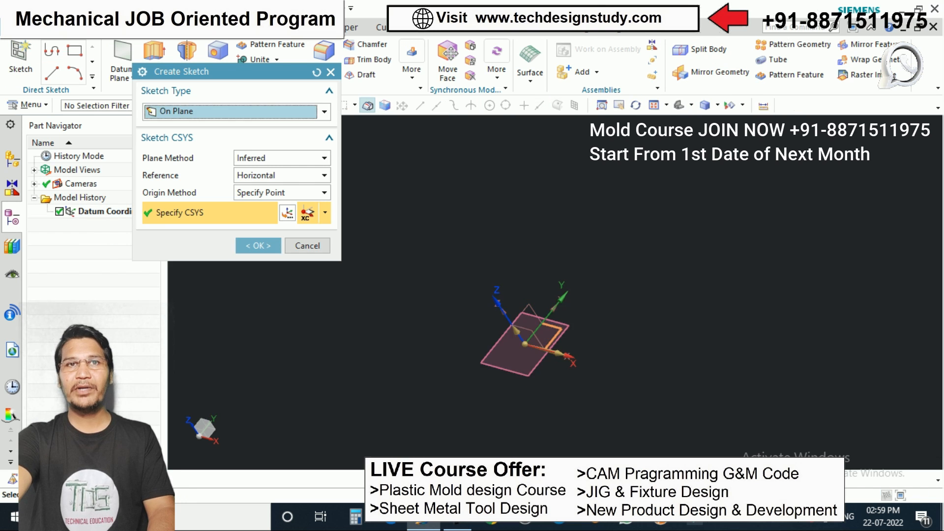
key(Return)
key(r)
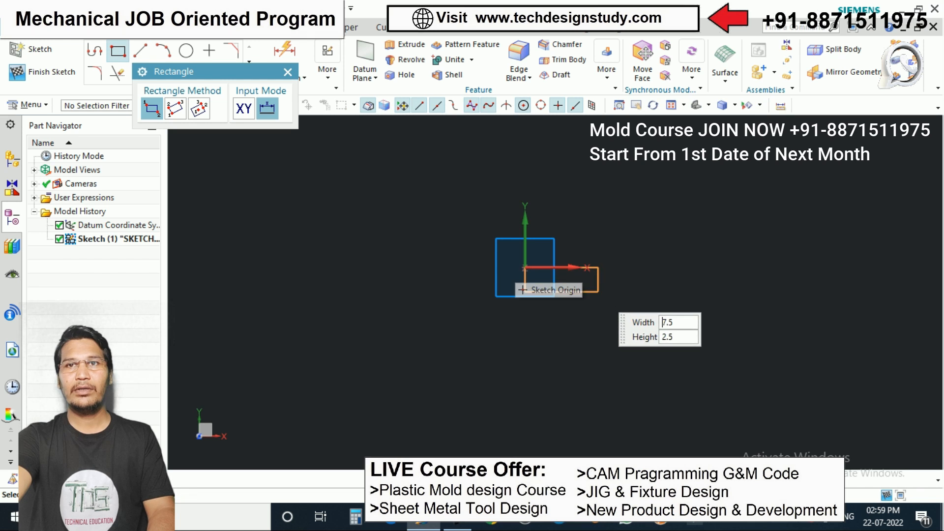
click(598, 340)
click(288, 72)
middle_drag(655, 388, 615, 339)
scroll(615, 340, up, 1)
scroll(591, 330, up, 1)
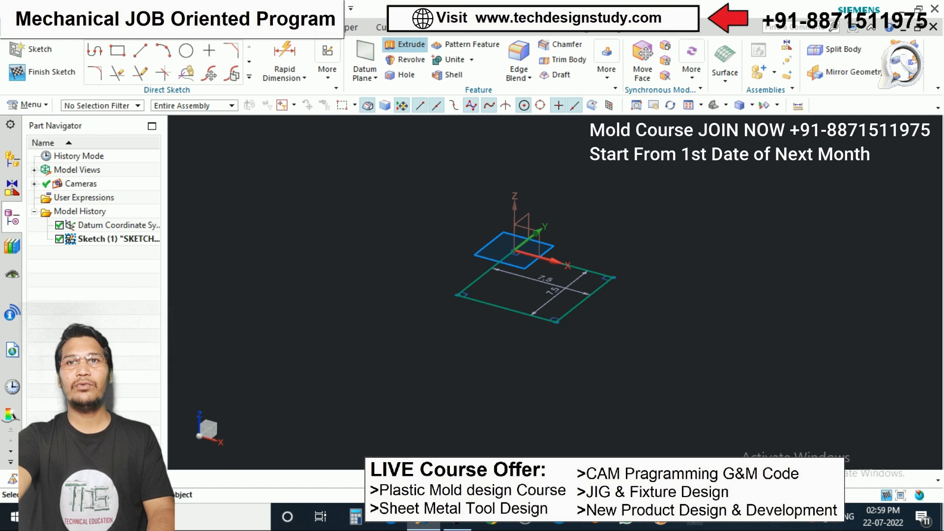
Extrude the rectangle 10 mm upward into a solid block
click(405, 44)
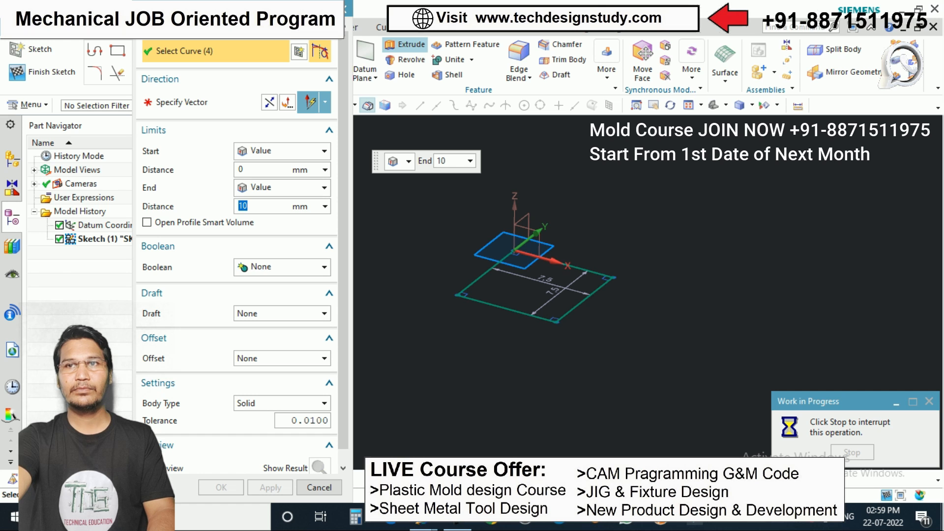
scroll(625, 371, down, 2)
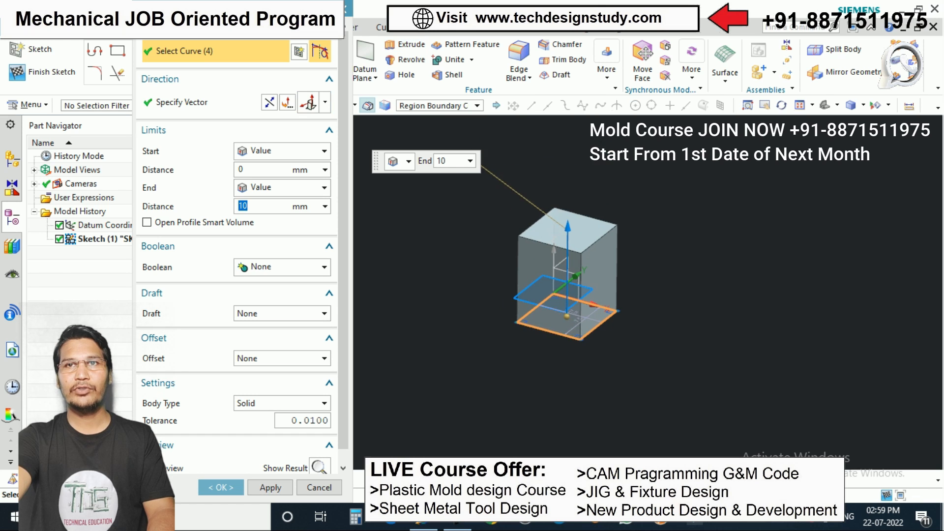
drag(567, 225, 567, 251)
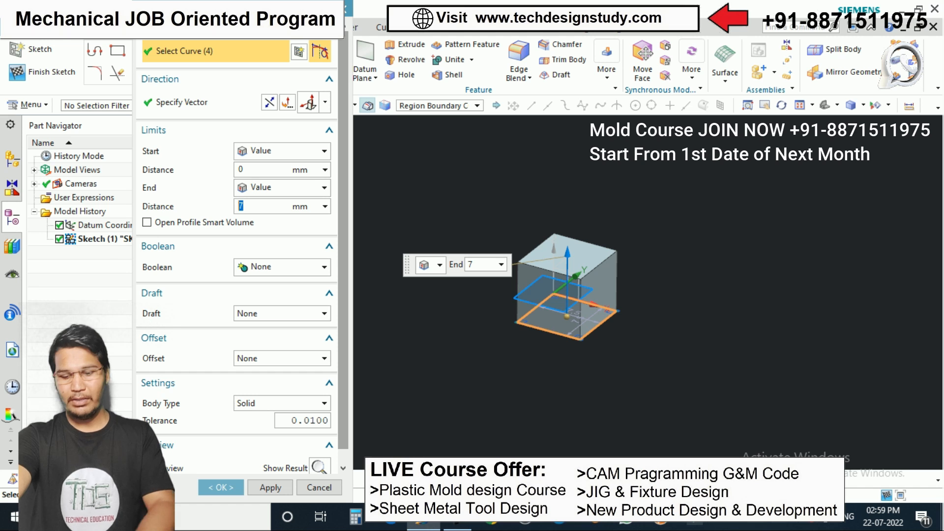
text(0)
key(Return)
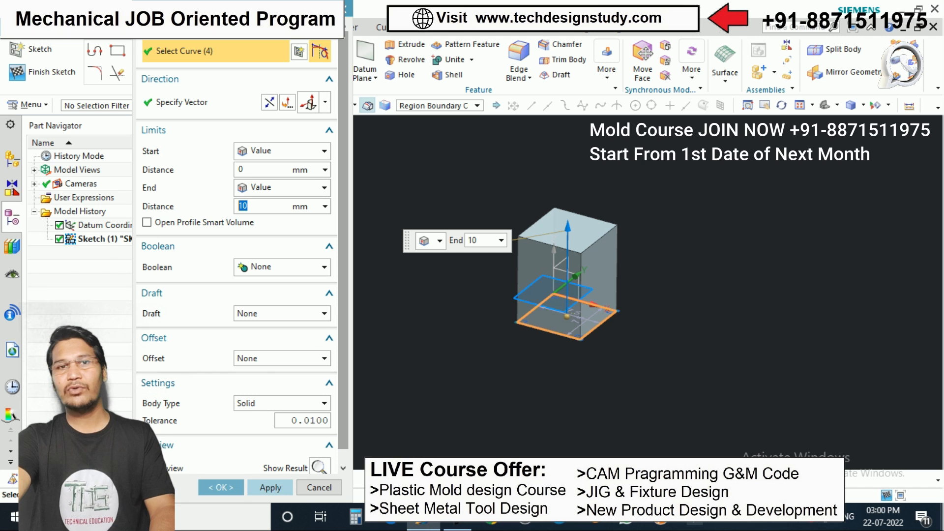
click(270, 488)
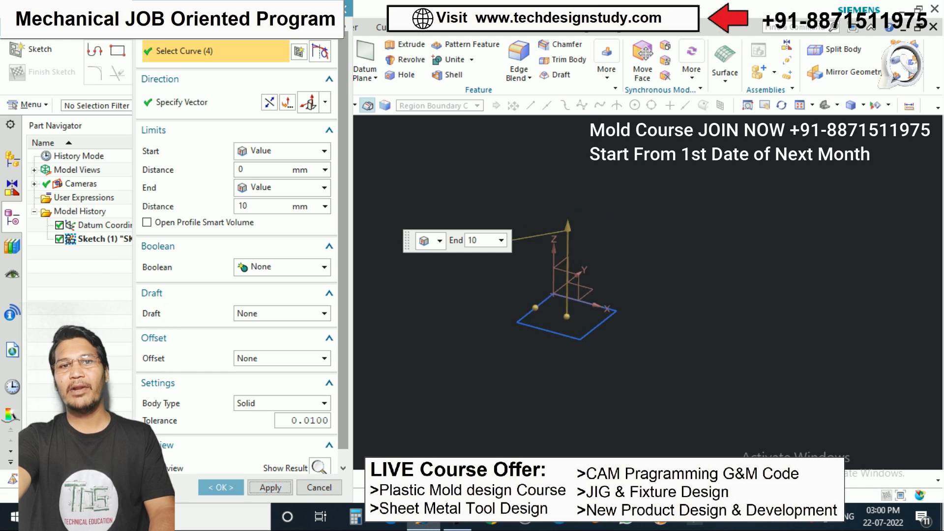
scroll(629, 251, down, 3)
scroll(634, 277, up, 3)
scroll(598, 197, up, 1)
scroll(598, 202, down, 1)
middle_drag(598, 202, 600, 227)
scroll(600, 227, up, 1)
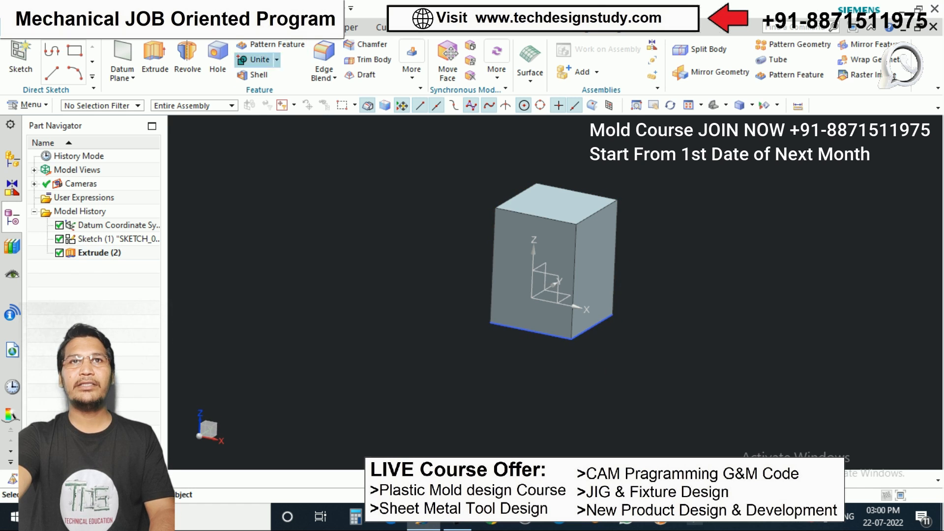
Chamfer the two adjacent front and side edges of the block's top face symmetrically by 3 mm
click(323, 62)
click(366, 44)
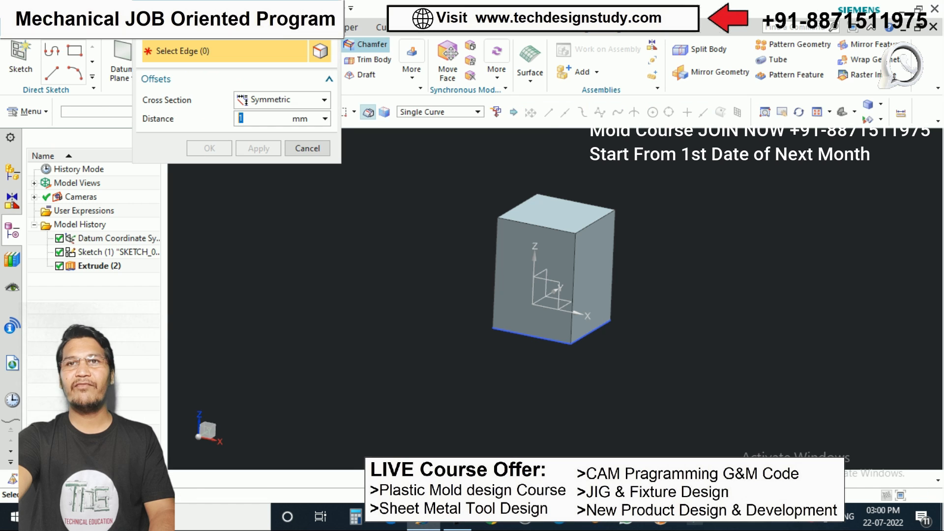
click(595, 221)
click(538, 226)
drag(586, 219, 558, 214)
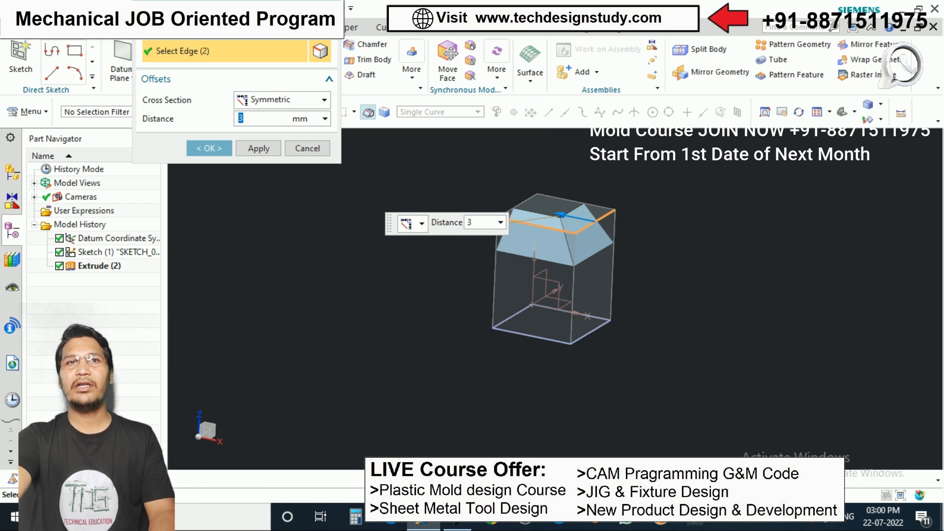
click(209, 149)
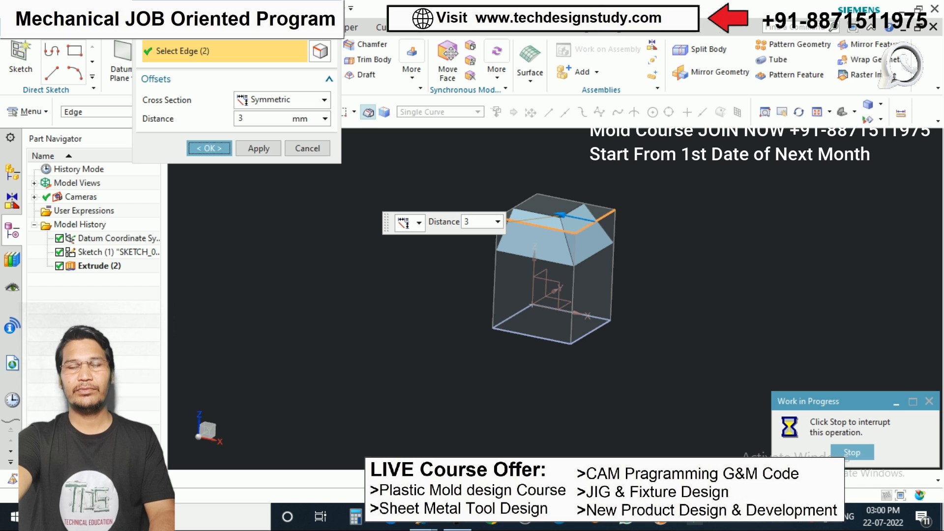
scroll(549, 261, down, 2)
scroll(555, 232, up, 3)
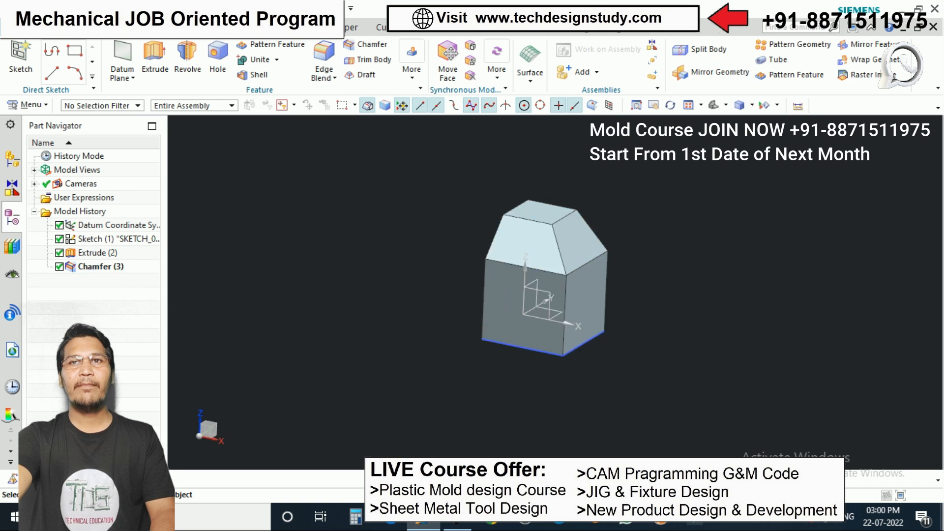
Preview a Bisector datum plane between the block's front side face and its adjacent side chamfer face, without keeping it
middle_drag(555, 233, 552, 295)
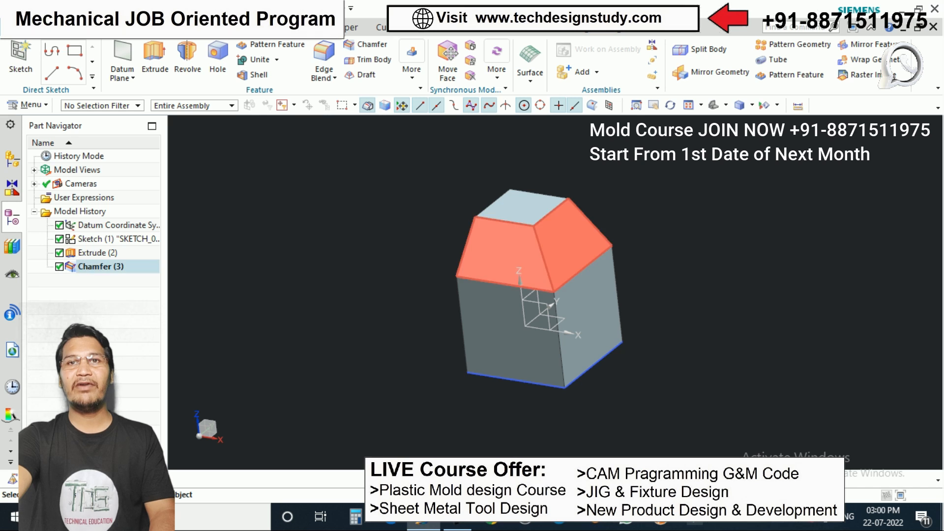
scroll(645, 268, down, 1)
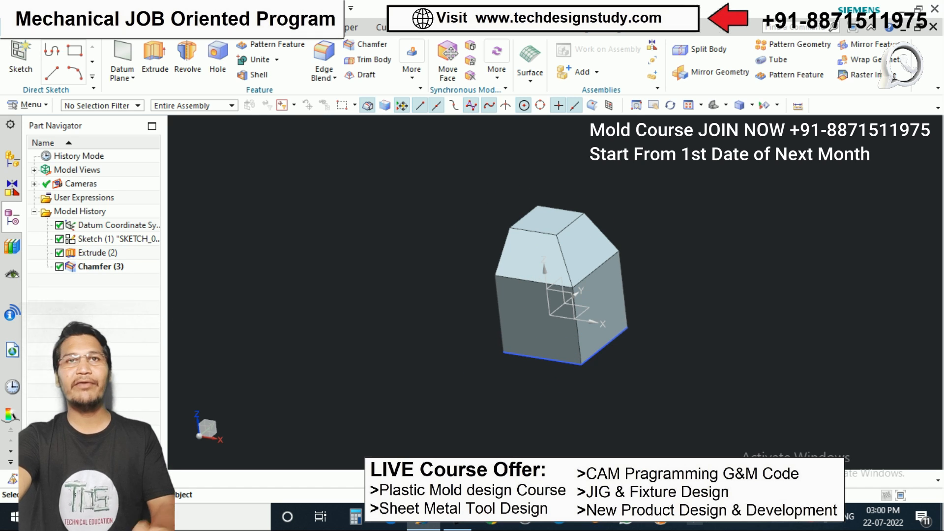
click(123, 78)
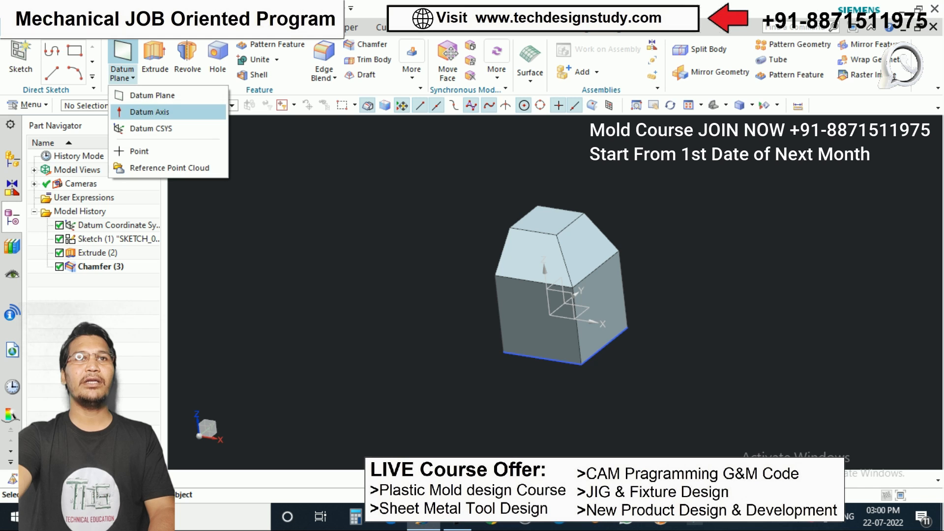
click(143, 96)
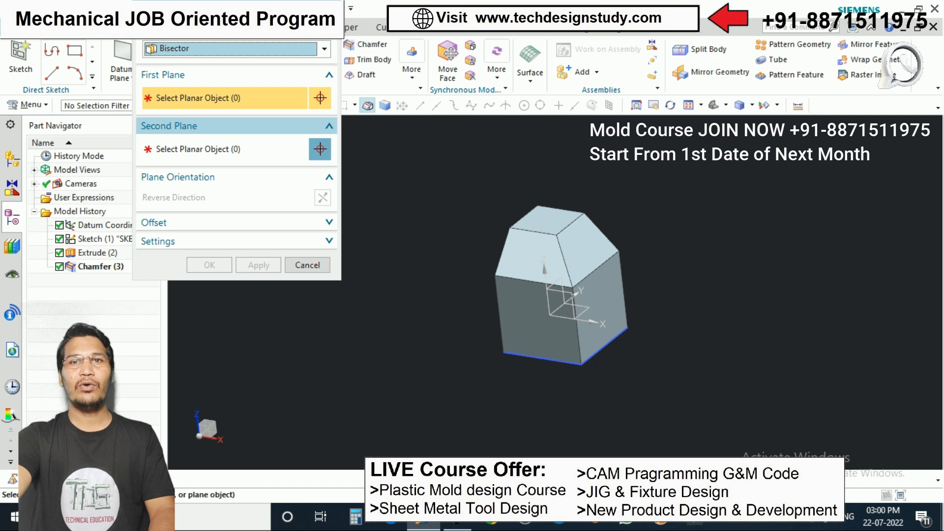
click(231, 49)
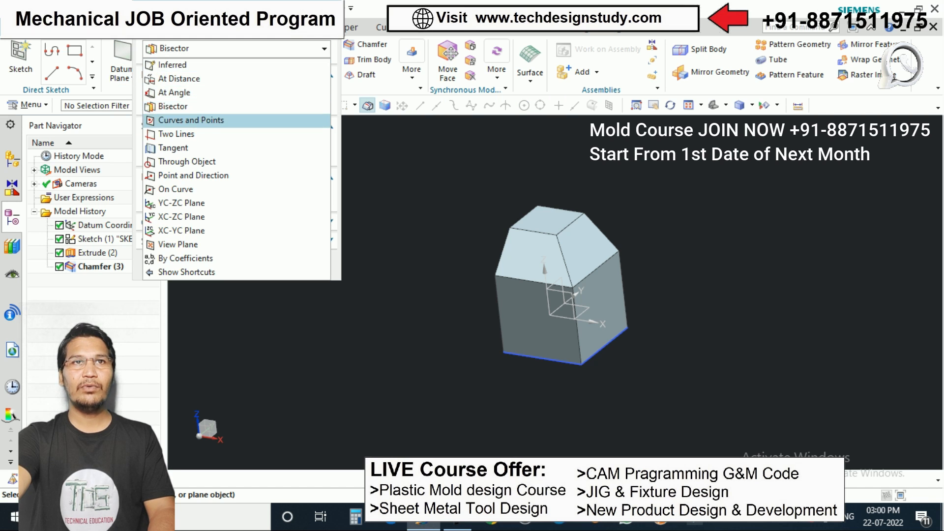
click(197, 108)
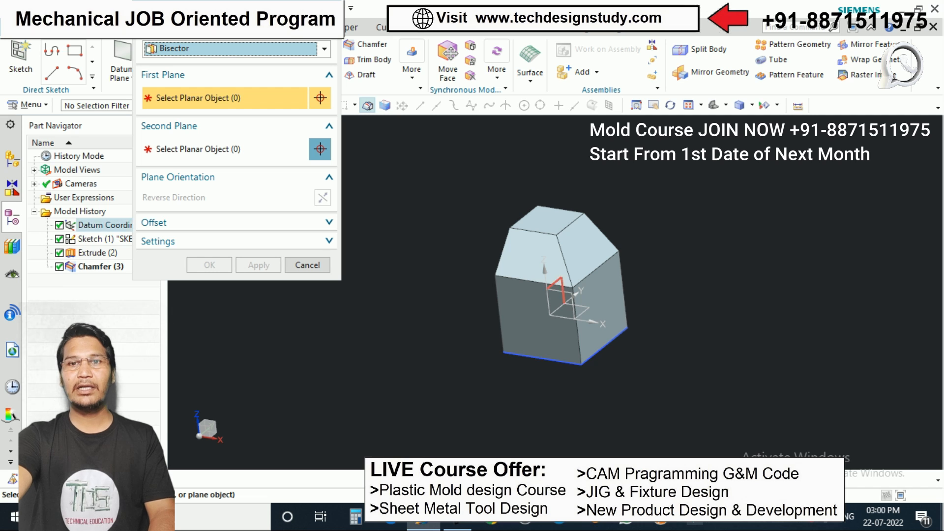
click(529, 335)
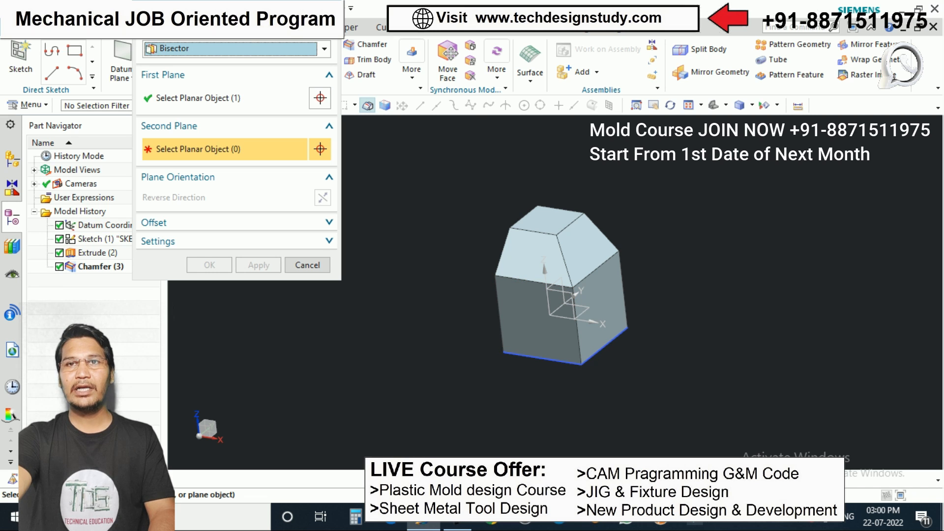
click(588, 243)
middle_drag(588, 244, 605, 271)
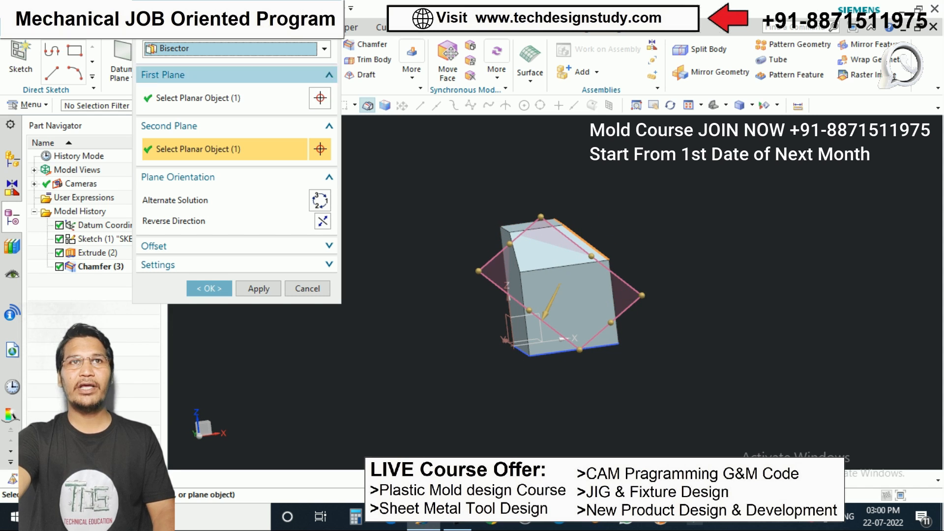
click(299, 9)
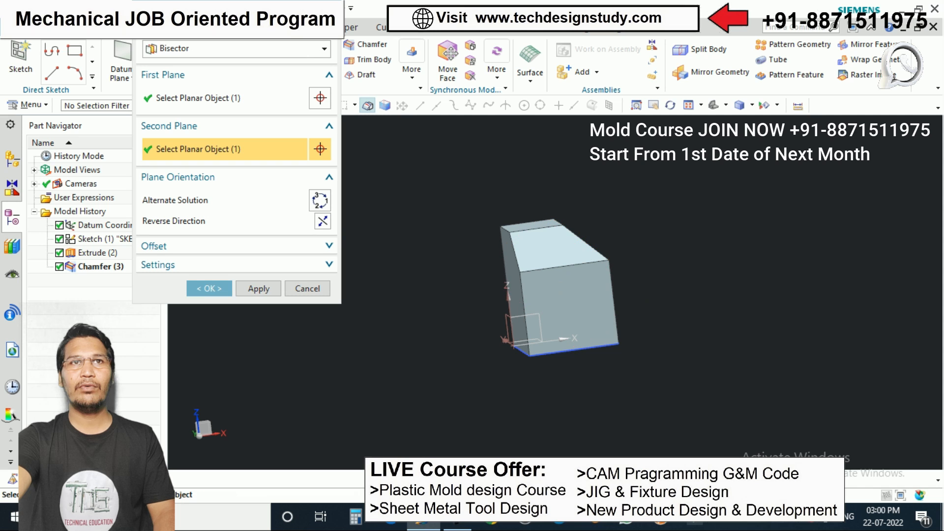
Create a Bisector datum plane between two vertical side faces of the block, resized to about 9.5 by 12.2 mm
click(230, 48)
click(175, 108)
middle_drag(585, 295, 528, 310)
click(527, 310)
click(590, 313)
middle_drag(590, 312, 630, 334)
drag(590, 263, 635, 217)
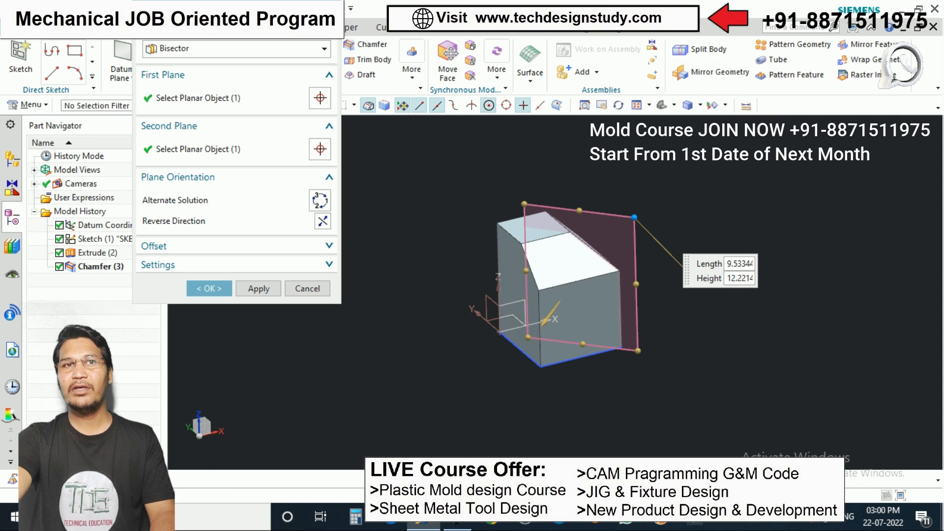
middle_click(635, 217)
Undo the bisector datum plane on the chamfered block
middle_drag(635, 217, 662, 194)
key(ctrl+z)
scroll(593, 243, down, 3)
middle_drag(645, 241, 606, 254)
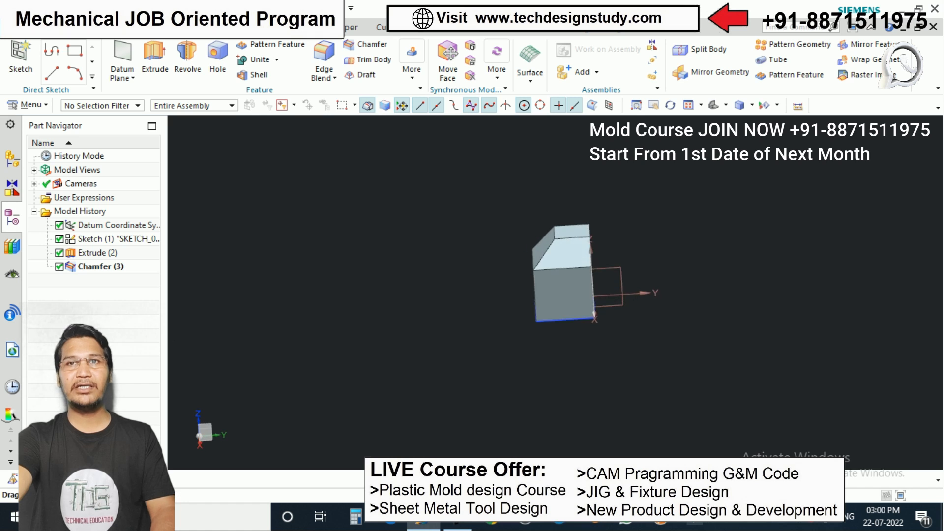
scroll(606, 255, up, 2)
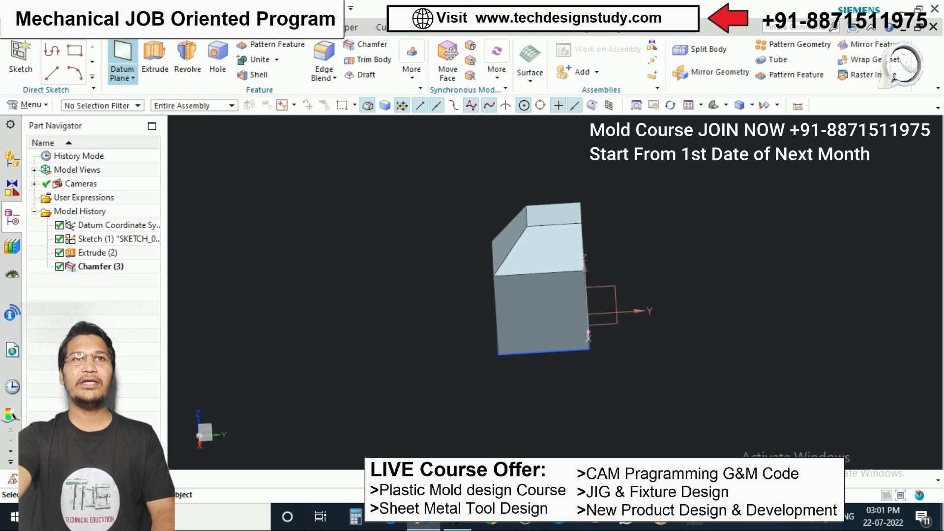
Start a Curves and Points datum plane with the Curves and Points subtype on the chamfered block
click(122, 57)
click(231, 48)
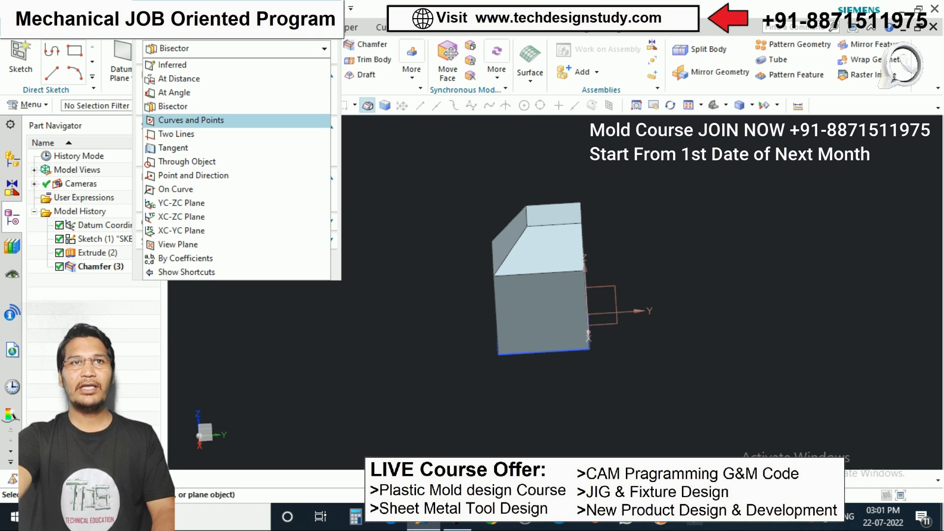
click(191, 120)
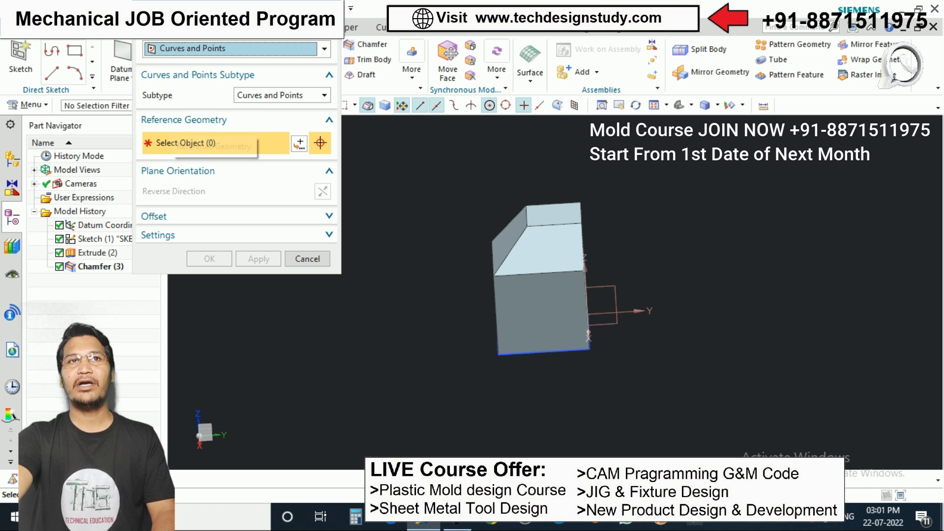
scroll(602, 225, down, 1)
scroll(610, 258, down, 1)
middle_drag(610, 259, 640, 258)
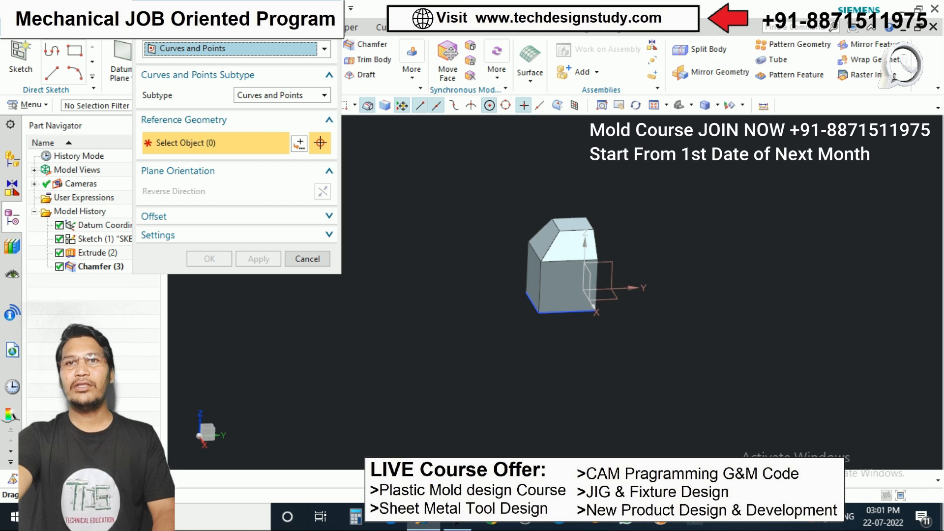
scroll(560, 216, up, 3)
middle_drag(560, 236, 623, 257)
scroll(623, 257, down, 1)
scroll(623, 257, up, 1)
scroll(516, 237, up, 2)
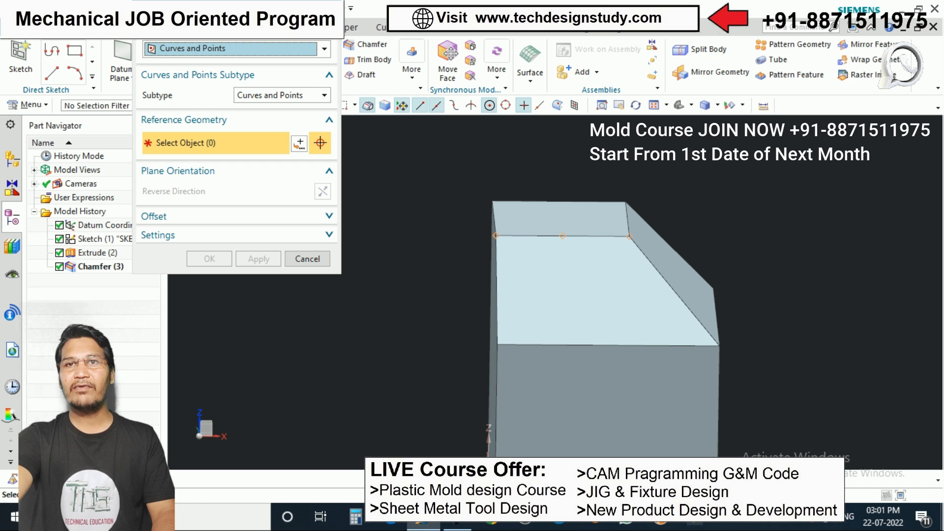
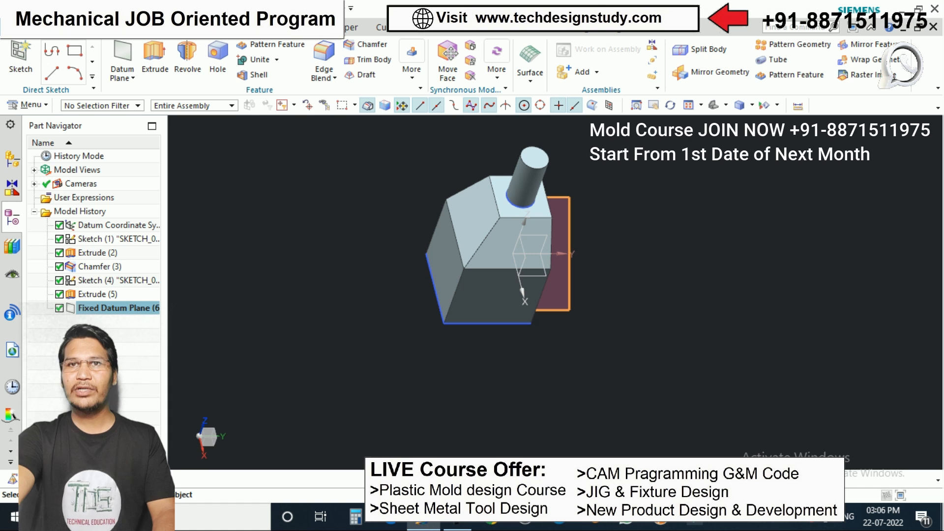
Delete the fixed datum plane and the cylinder extrusion on the block's top face
key(Delete)
mouse_move(512, 221)
middle_down()
mouse_move(566, 290)
mouse_move(546, 221)
mouse_move(506, 217)
middle_up()
scroll(546, 232, down, 1)
scroll(546, 232, up, 3)
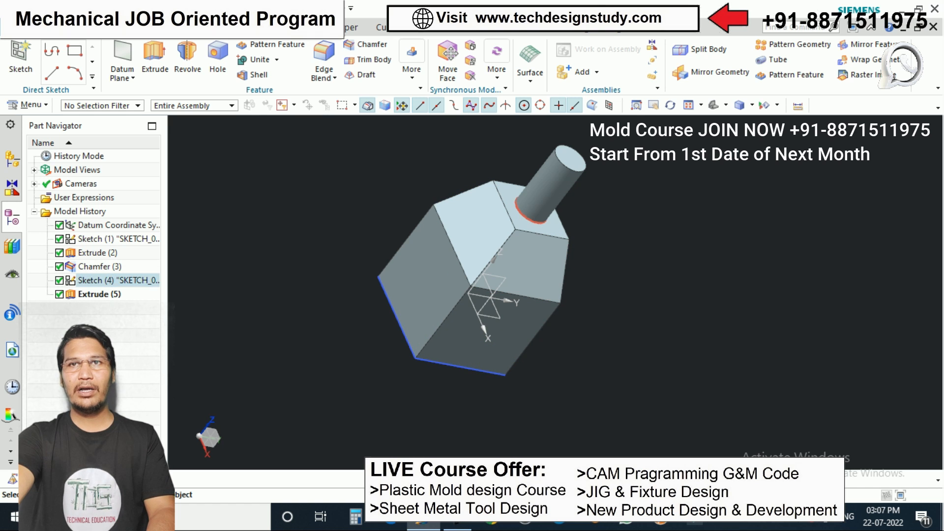
click(556, 192)
key(Delete)
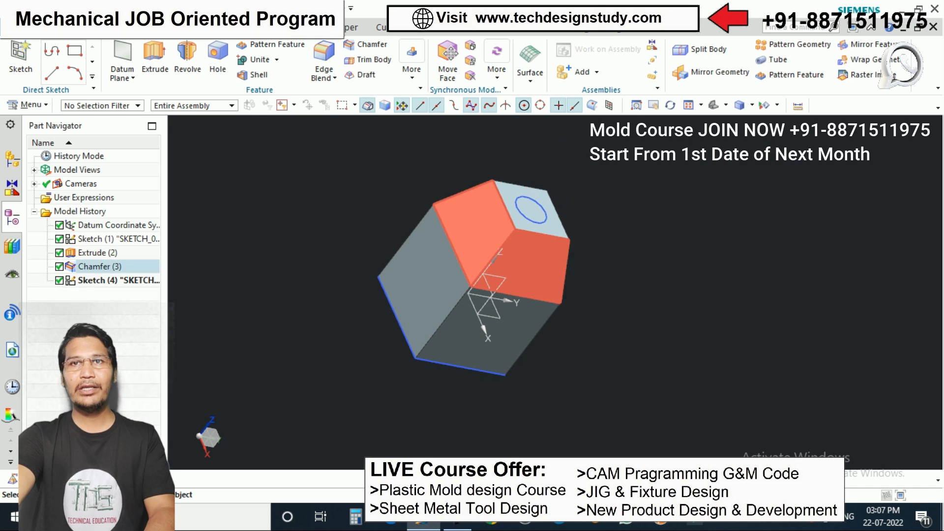
Delete the block extrusion, the chamfer and both remaining sketches, keeping only the datum coordinate system
click(433, 290)
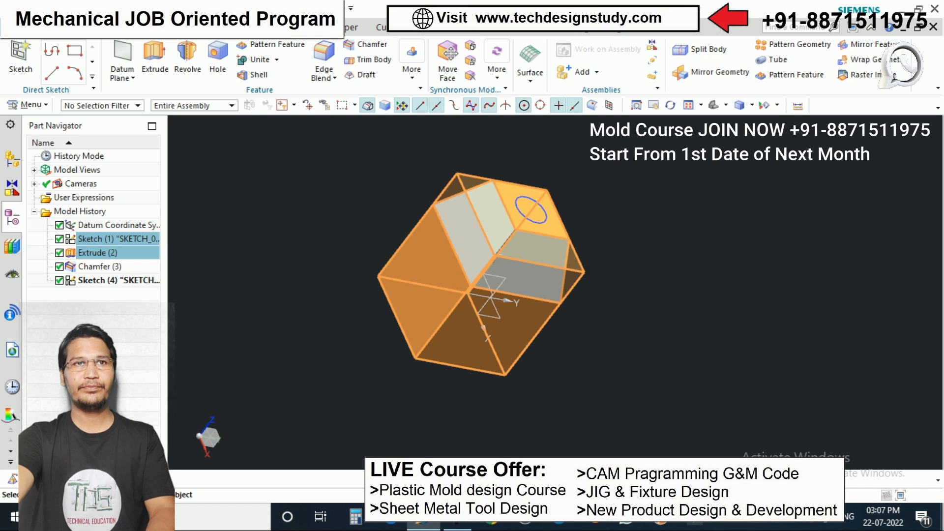
click(98, 253)
click(113, 239)
shift+click(113, 281)
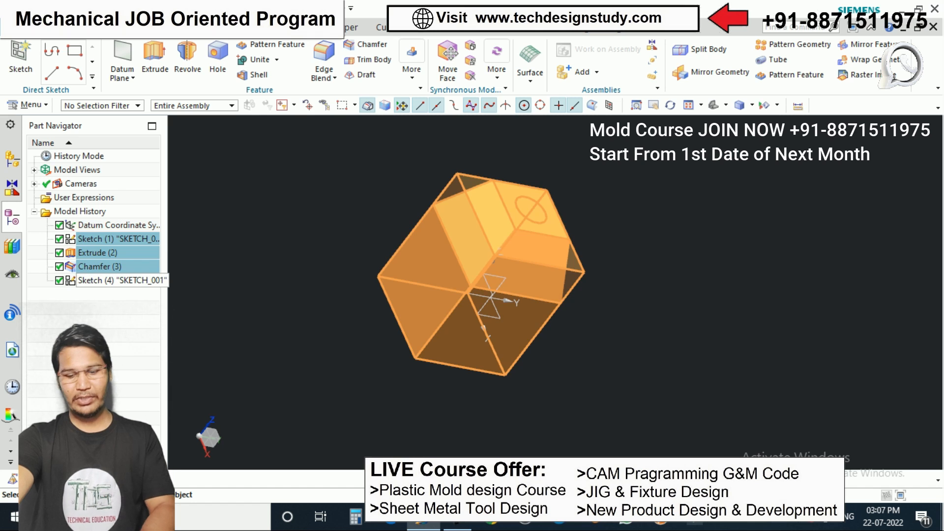
key(Delete)
Sketch a rectangle from its center on the XY plane, centered on the sketch origin and about 330 by 257.9 mm
mouse_move(468, 293)
shift+middle_down()
mouse_move(381, 277)
mouse_move(344, 251)
mouse_move(335, 275)
shift+middle_up()
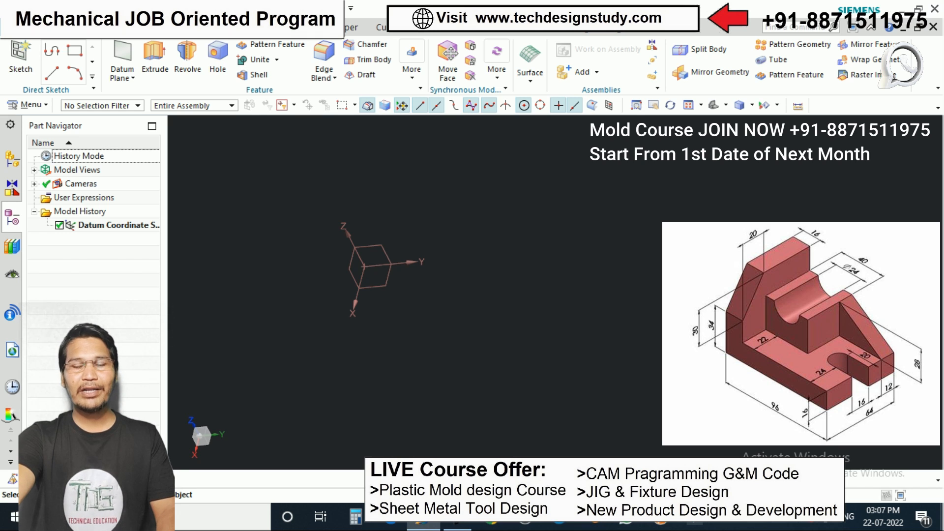
shift+middle_drag(364, 267, 393, 260)
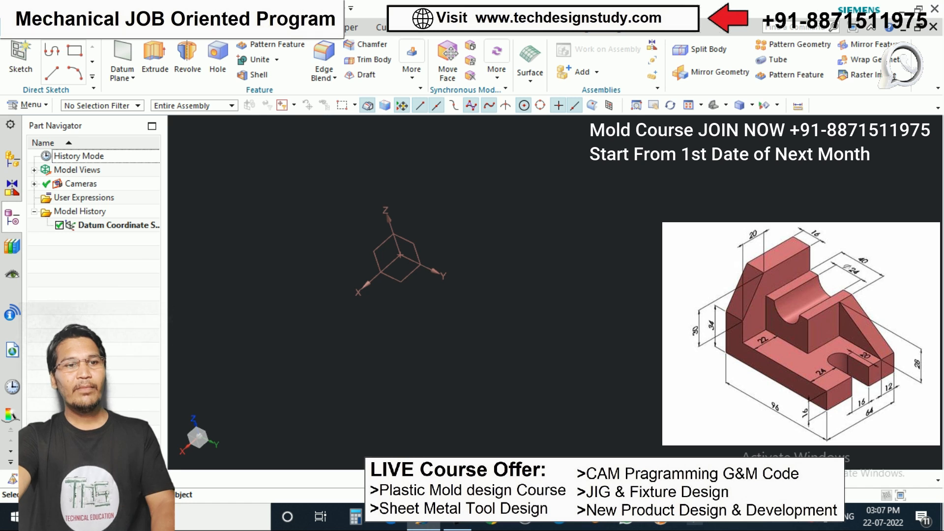
middle_drag(400, 255, 418, 273)
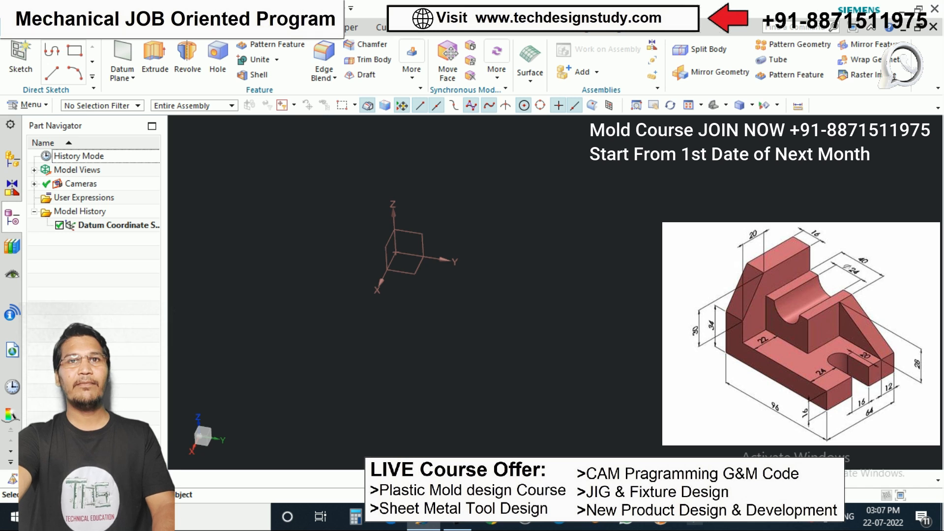
click(20, 59)
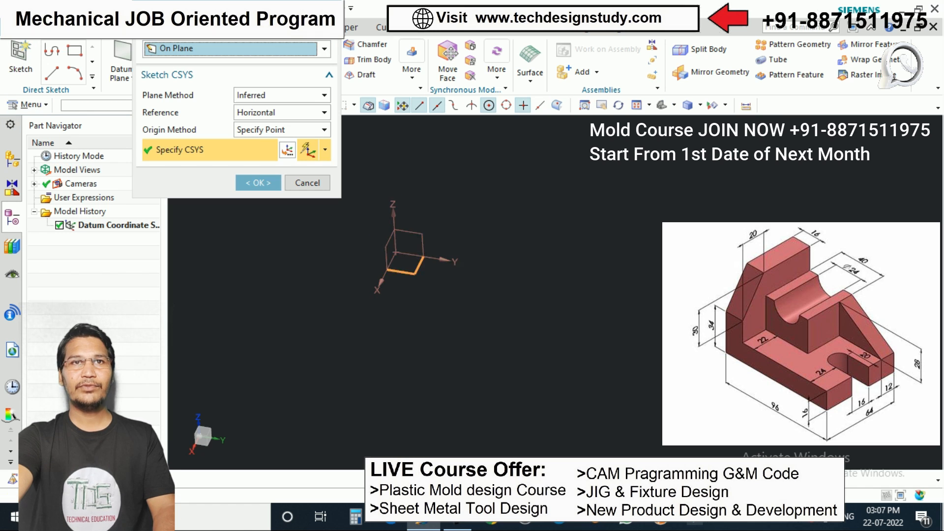
key(Return)
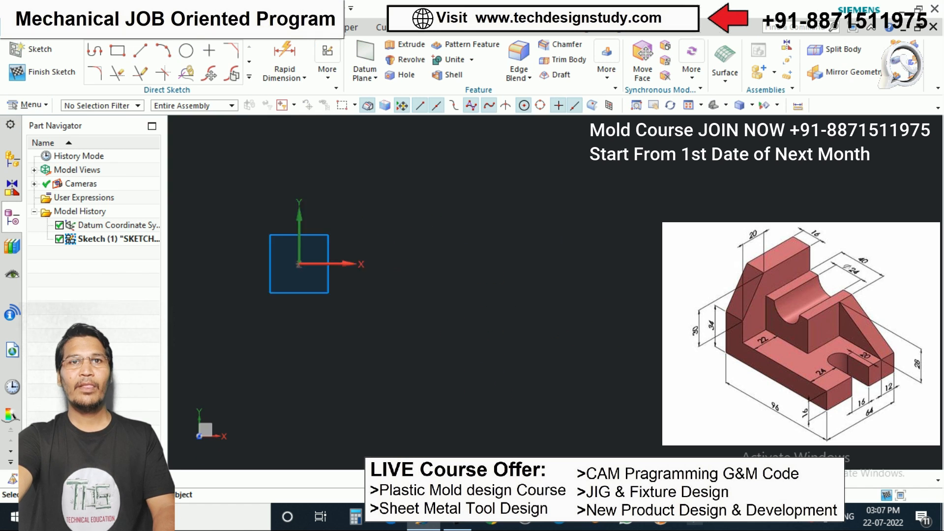
mouse_move(317, 267)
shift+middle_down()
mouse_move(509, 272)
mouse_move(426, 275)
shift+middle_up()
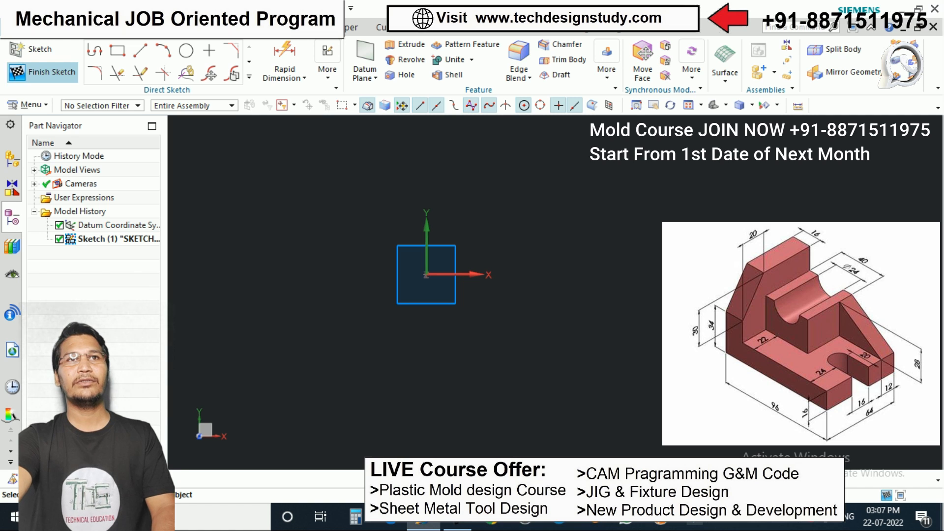
click(117, 50)
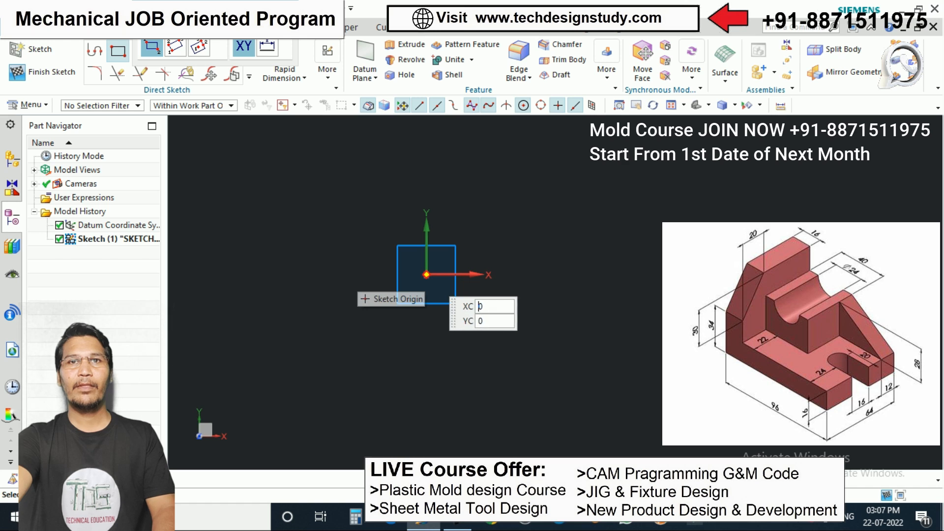
click(199, 46)
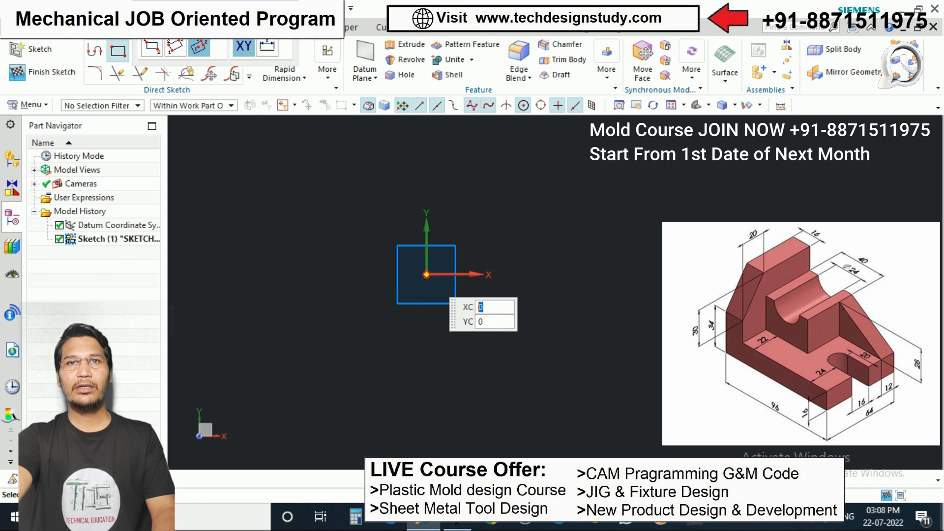
click(426, 274)
click(537, 361)
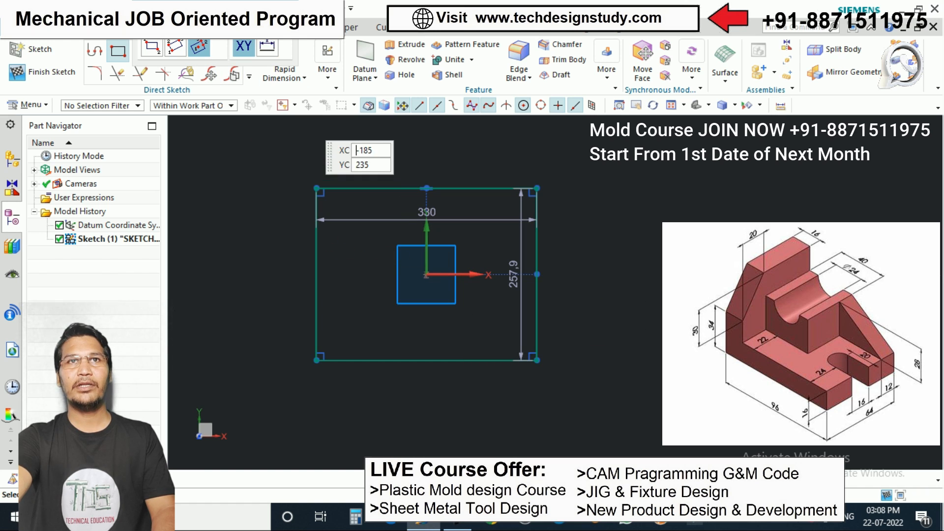
key(Escape)
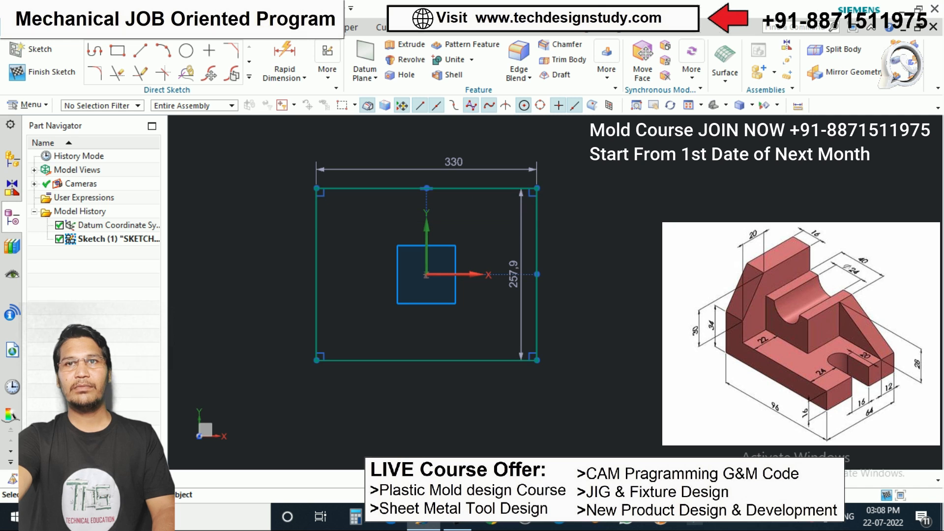
Place the rectangle's height dimension outside the outline and set the width to 96 mm
drag(540, 255, 561, 254)
double_click(438, 162)
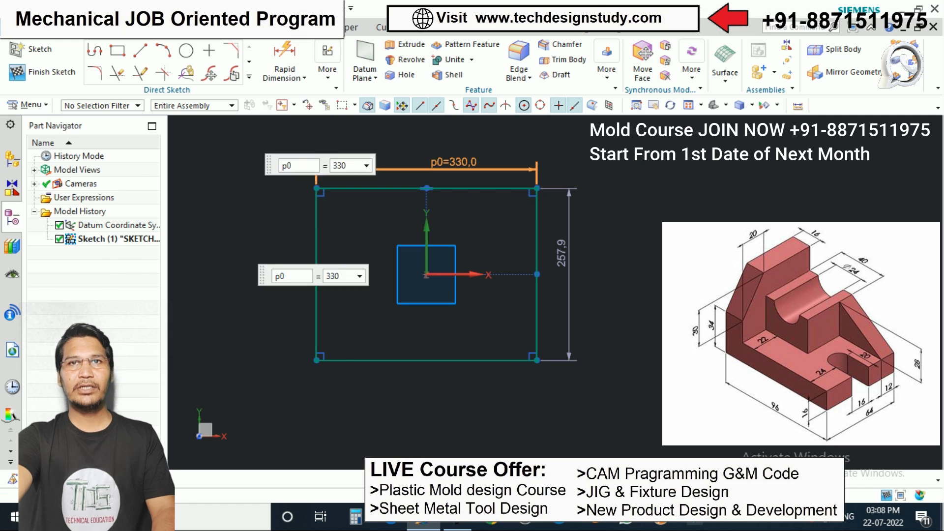
text(96)
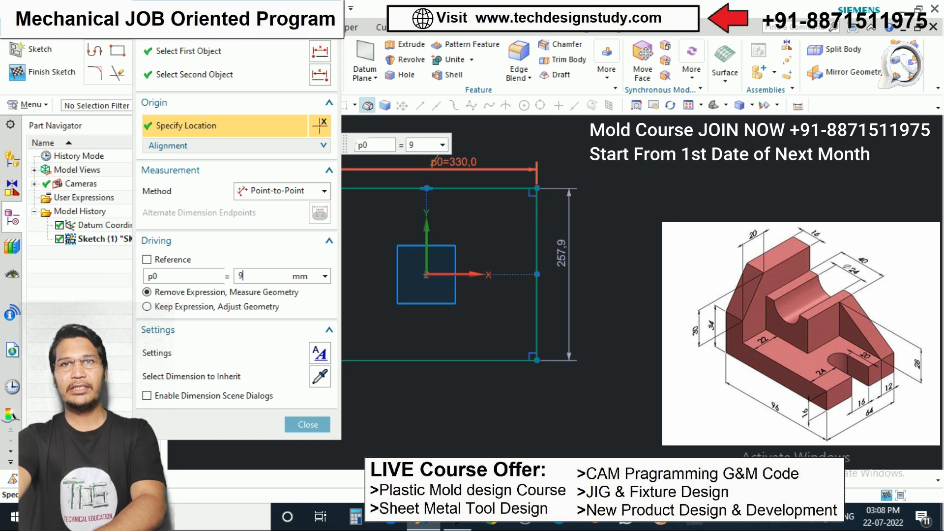
key(Return)
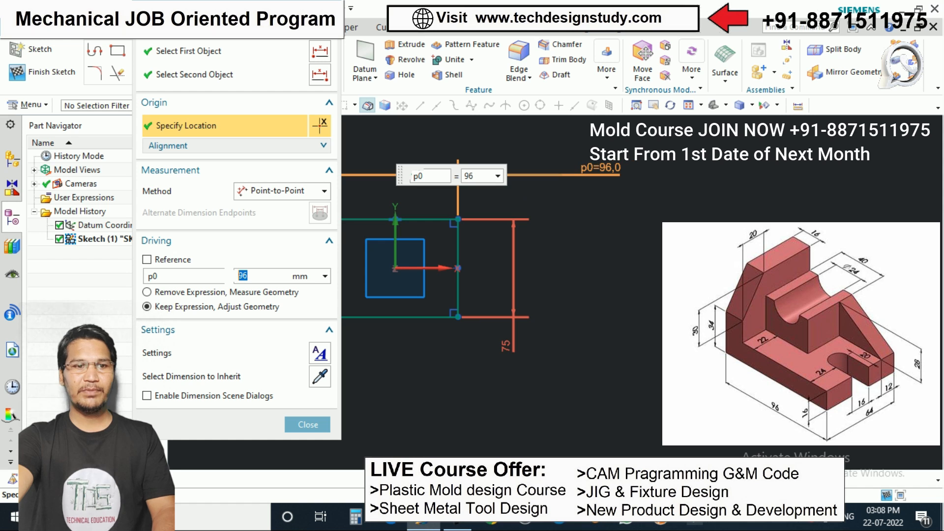
Set the rectangle's height to 64 mm
double_click(512, 290)
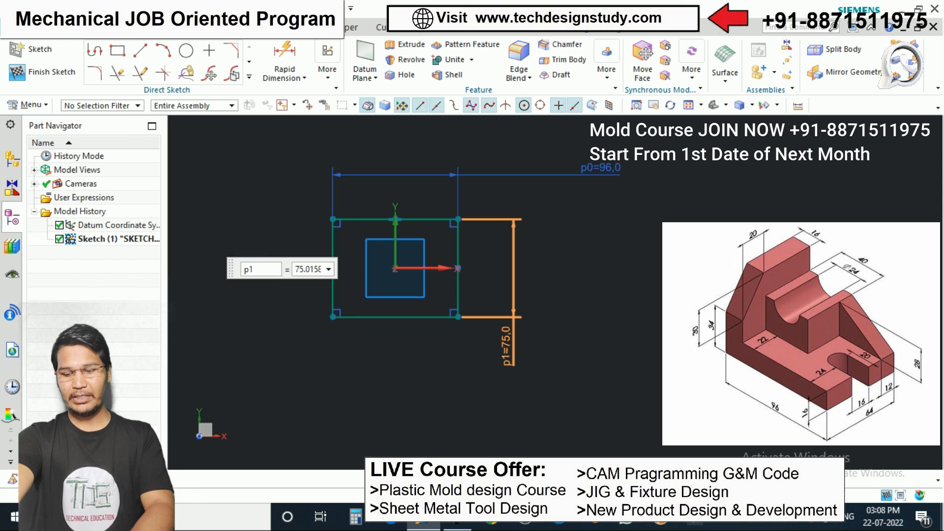
text(64)
key(Return)
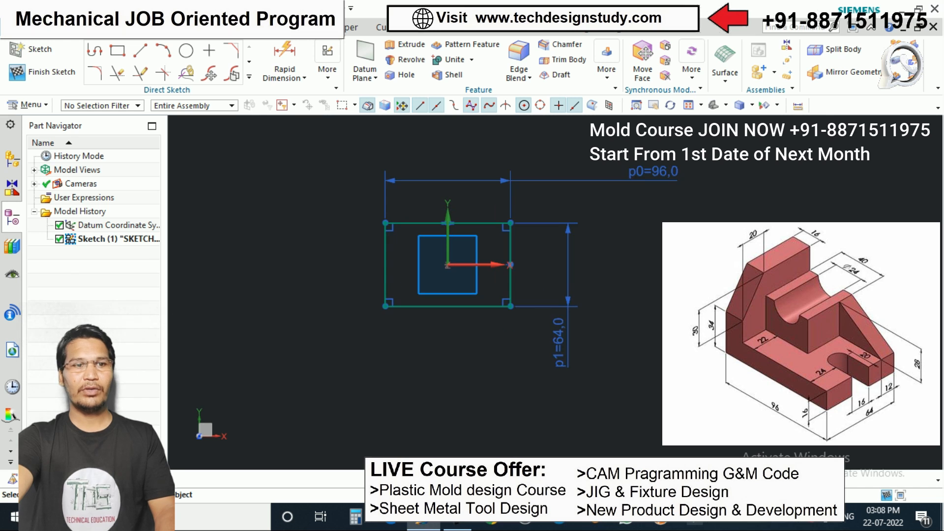
Extrude the 96 by 64 mm rectangle upward 16 mm as a new solid body
scroll(431, 248, up, 1)
mouse_move(432, 250)
middle_down()
mouse_move(395, 193)
mouse_move(399, 179)
middle_up()
scroll(428, 270, up, 2)
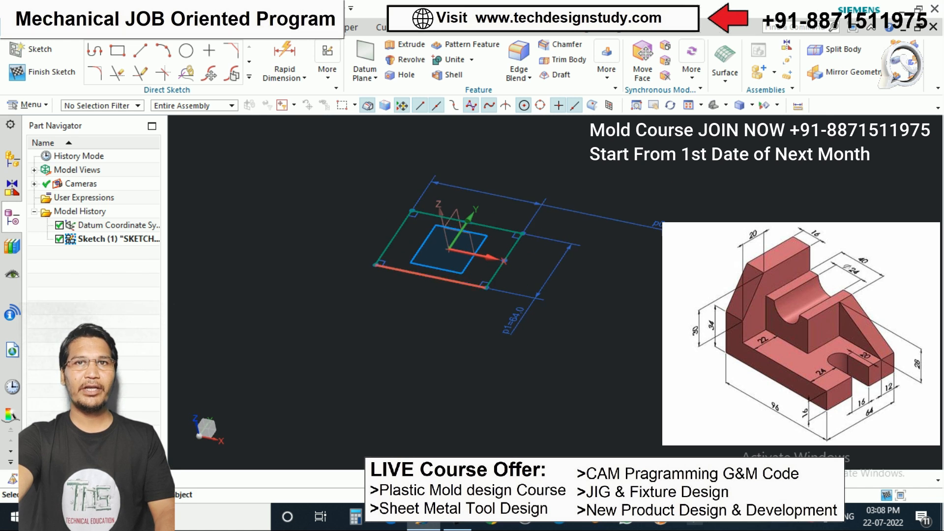
shift+middle_drag(428, 270, 439, 281)
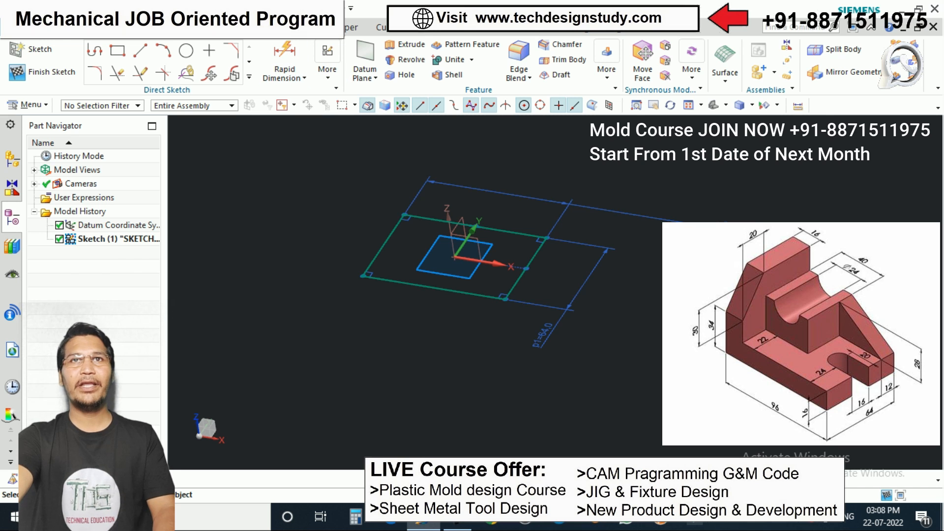
click(405, 44)
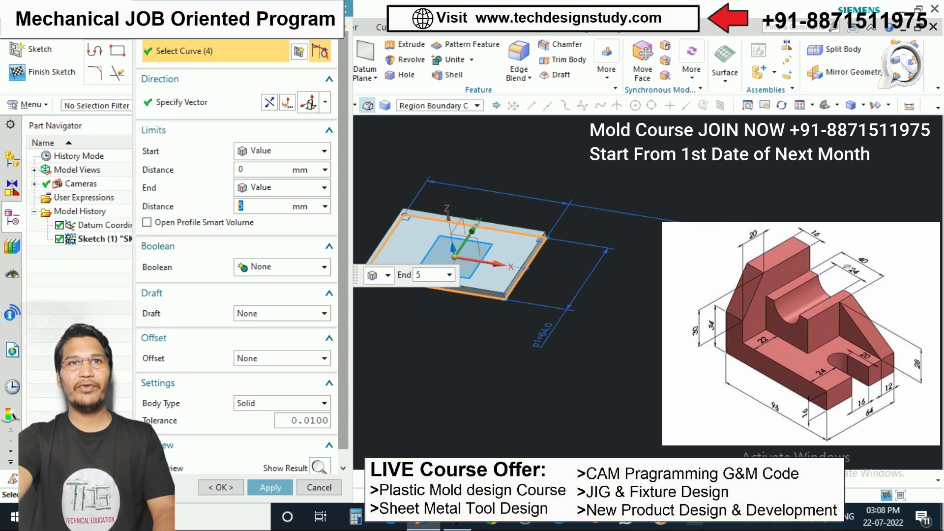
text(16)
key(Return)
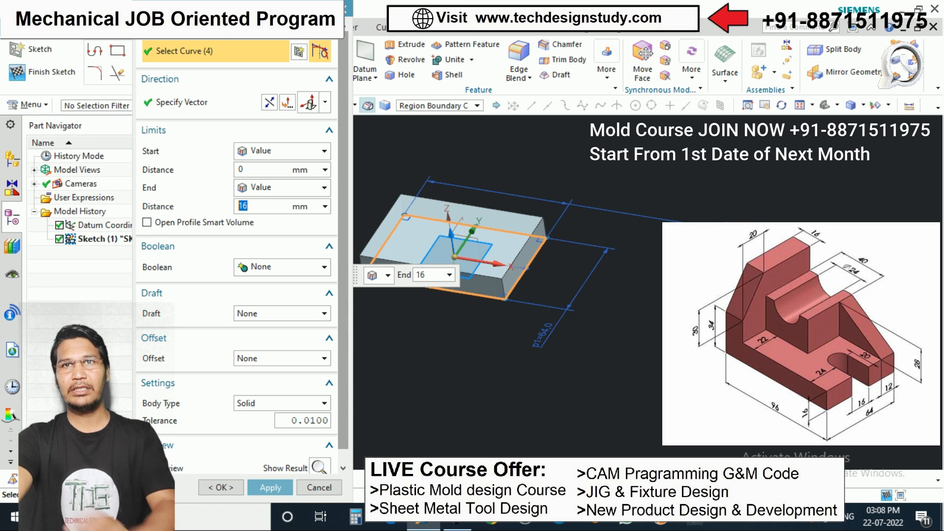
click(270, 487)
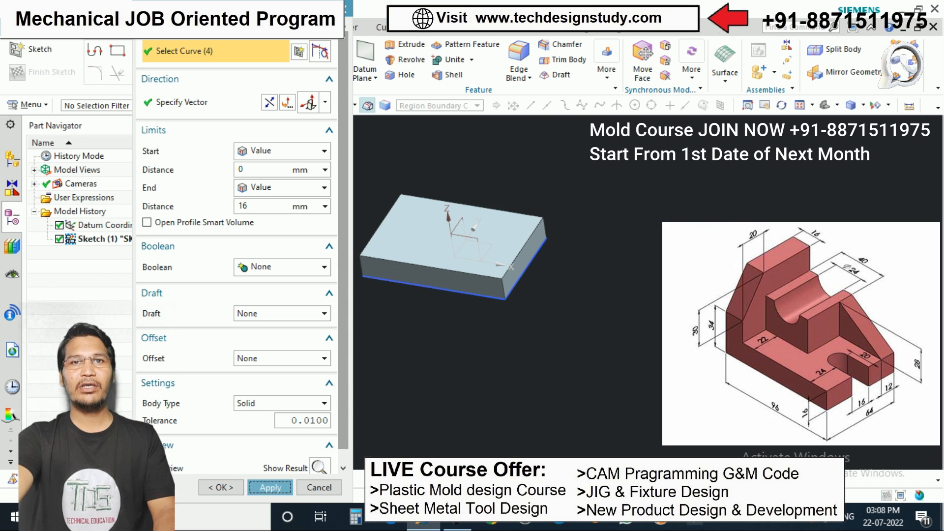
click(319, 488)
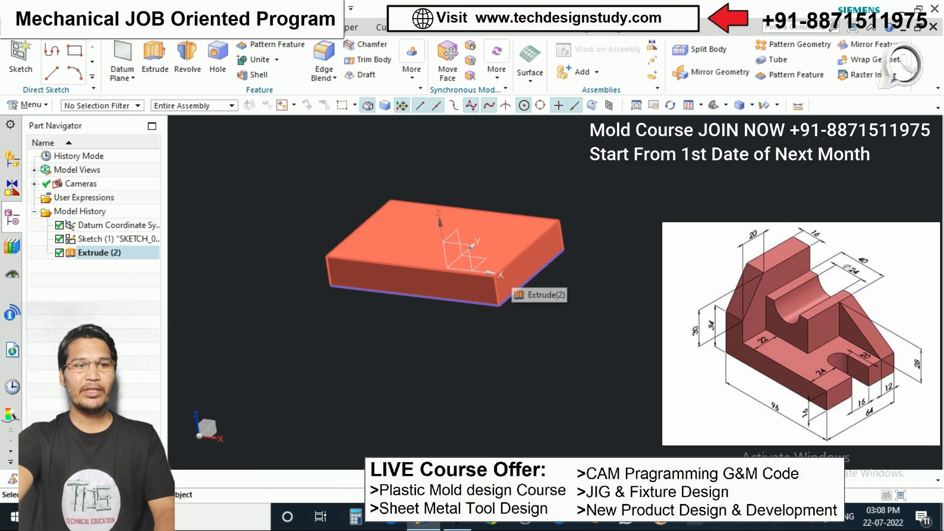
Start a sketch on the base block's top face
click(20, 58)
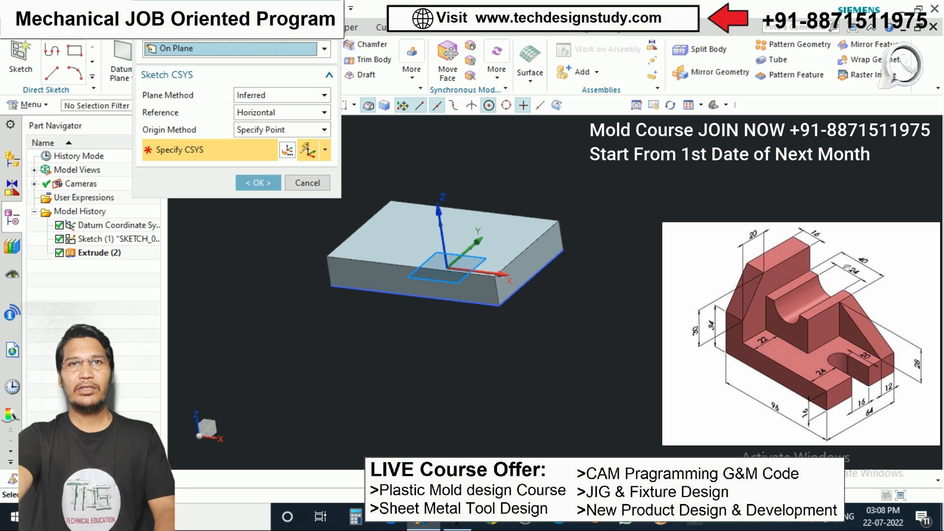
click(420, 224)
click(258, 182)
scroll(458, 266, up, 2)
scroll(393, 228, down, 2)
scroll(450, 244, up, 2)
scroll(450, 234, up, 1)
scroll(361, 213, down, 2)
scroll(376, 216, up, 1)
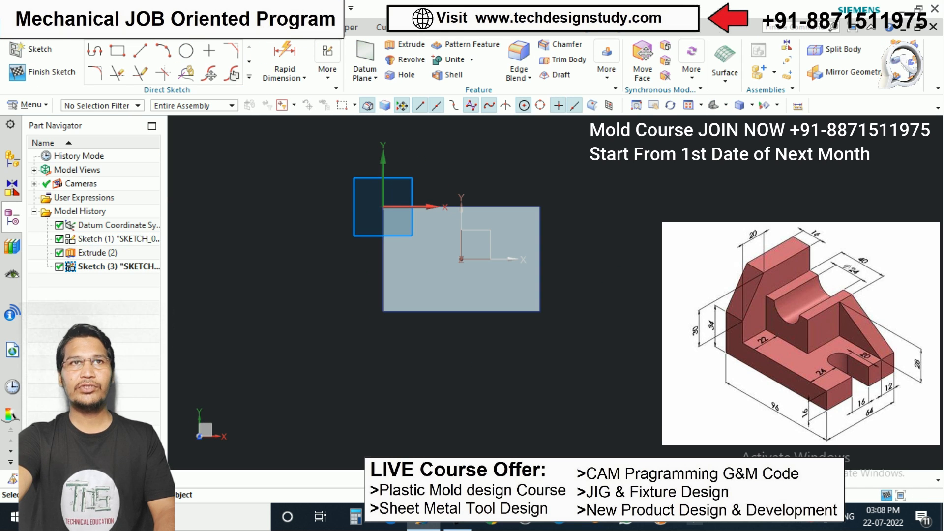
Draw a vertical line about 14 mm in from the block's short edge and stretch it to the opposite long edge
click(141, 50)
scroll(200, 206, down, 1)
scroll(320, 211, up, 3)
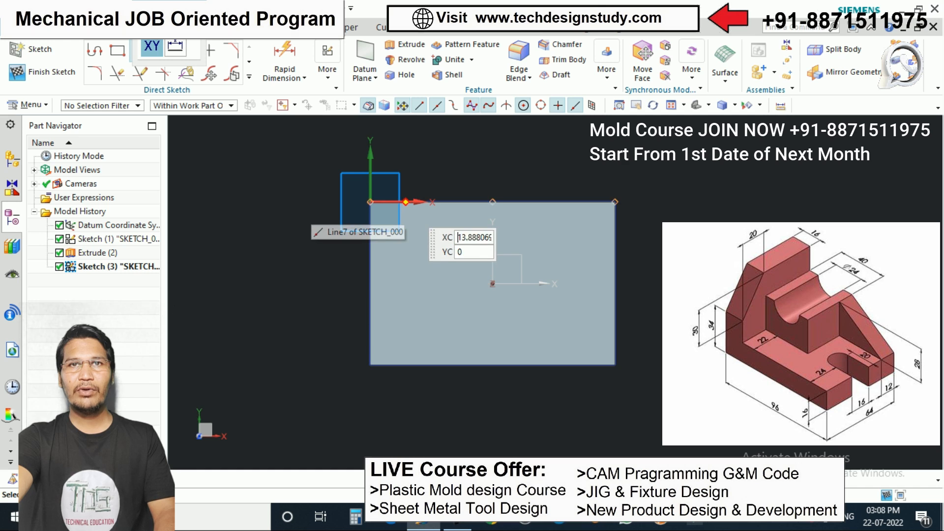
click(406, 202)
scroll(363, 170, down, 3)
click(385, 243)
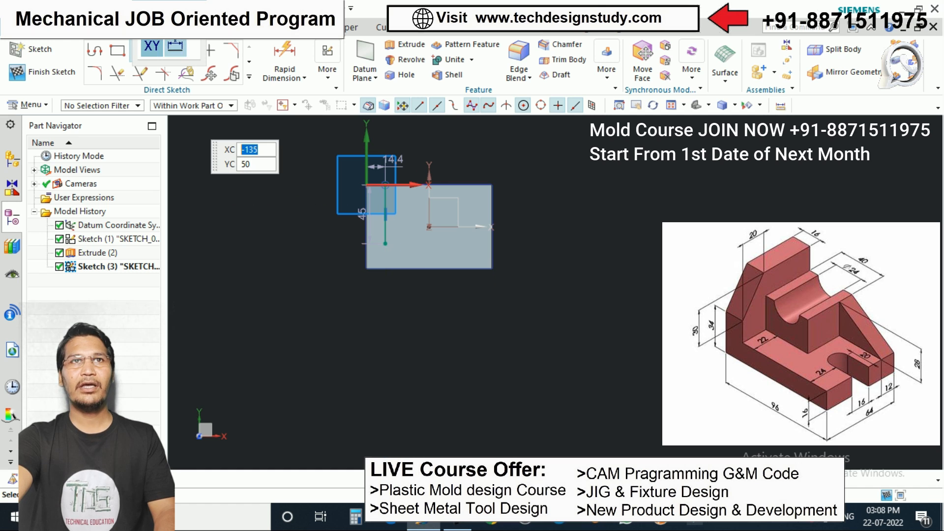
key(Escape)
scroll(393, 232, up, 2)
drag(380, 250, 380, 289)
scroll(382, 243, down, 1)
scroll(388, 227, up, 1)
scroll(391, 230, down, 1)
scroll(394, 177, up, 2)
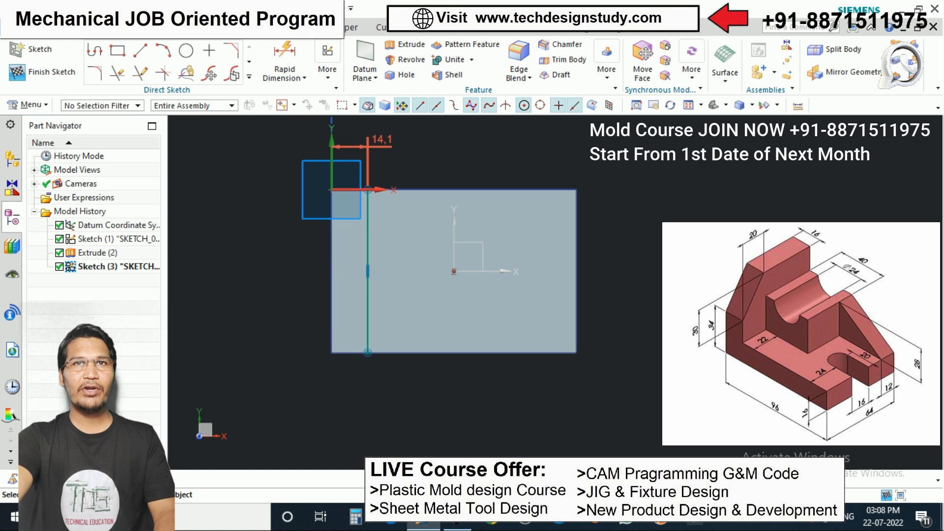
Set the line's distance from the block's short edge to 16 mm and finish the sketch
double_click(382, 140)
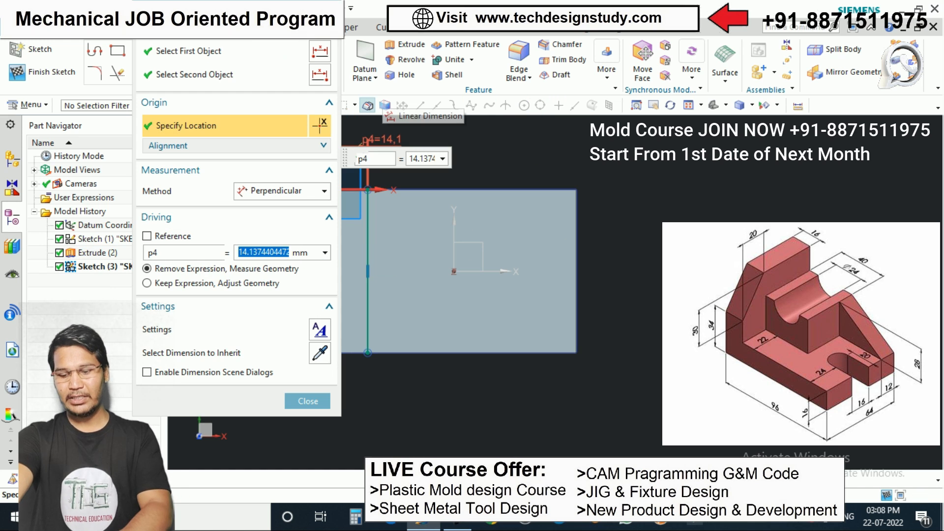
text(16)
key(Return)
click(307, 401)
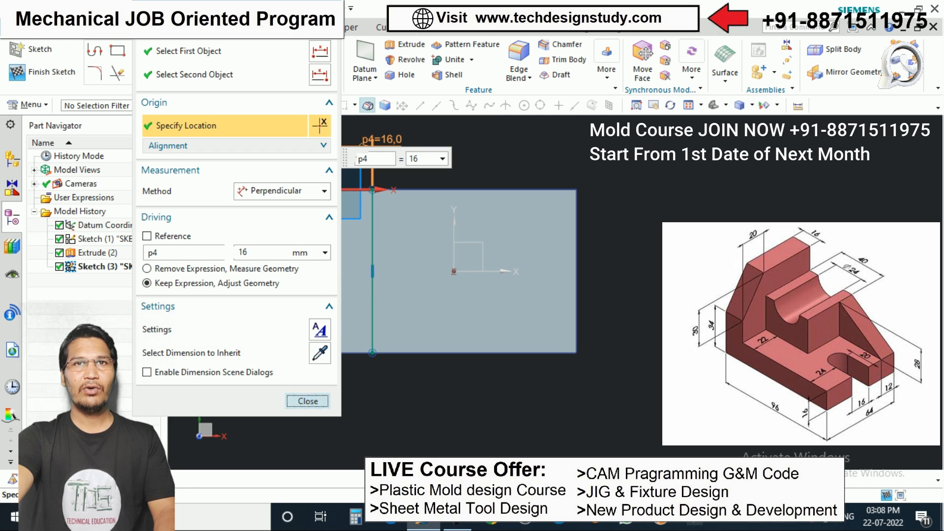
scroll(398, 255, down, 3)
mouse_move(399, 255)
middle_down()
mouse_move(393, 197)
mouse_move(412, 206)
middle_up()
scroll(413, 207, up, 2)
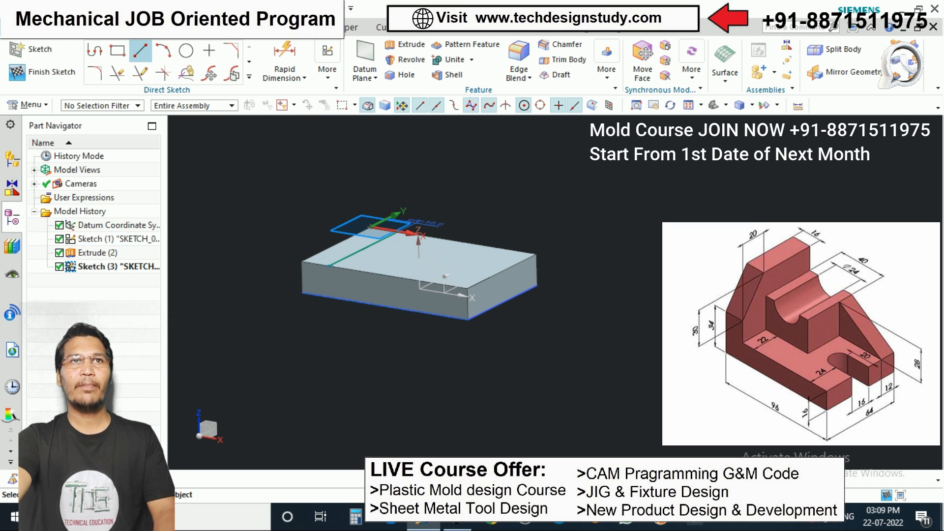
key(ctrl+q)
Extrude the strip between the sketched line and the block's short edge upward by 34+30-16 mm, with no Boolean
scroll(426, 246, down, 2)
scroll(426, 246, up, 1)
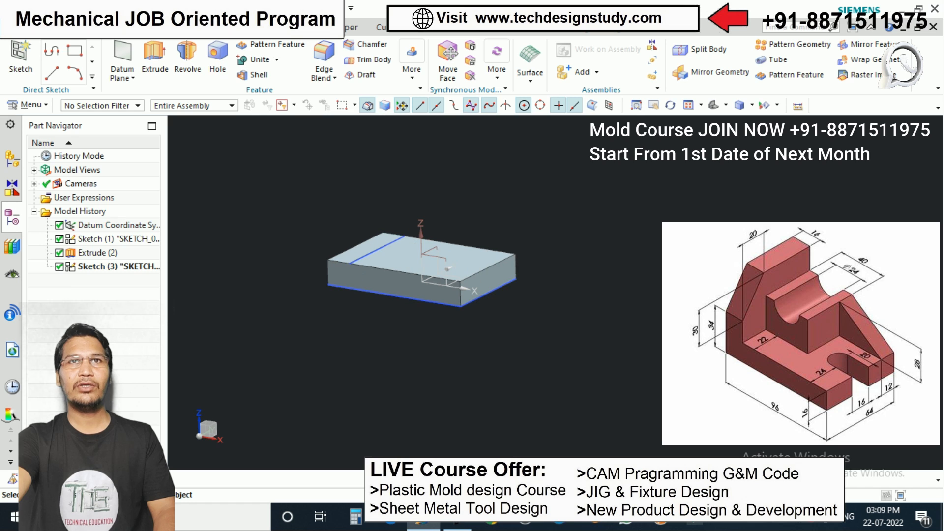
click(154, 57)
scroll(506, 285, up, 2)
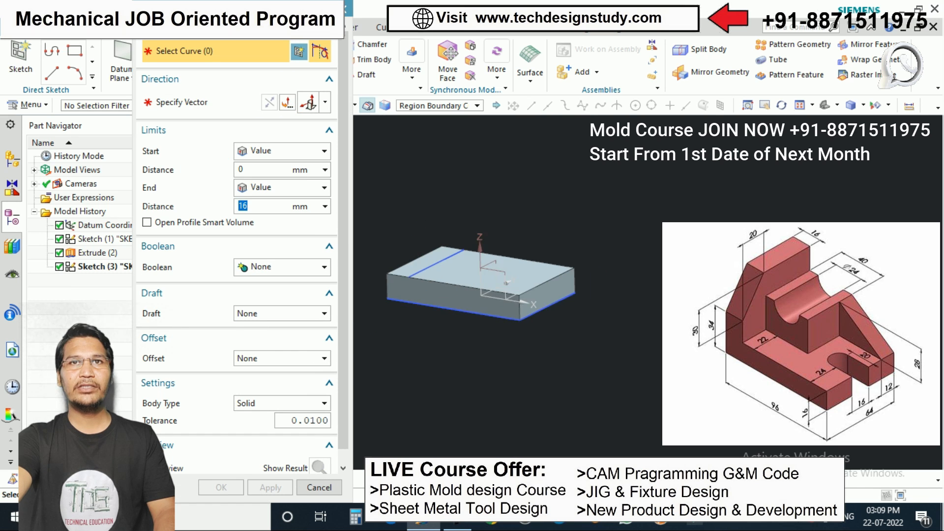
click(407, 269)
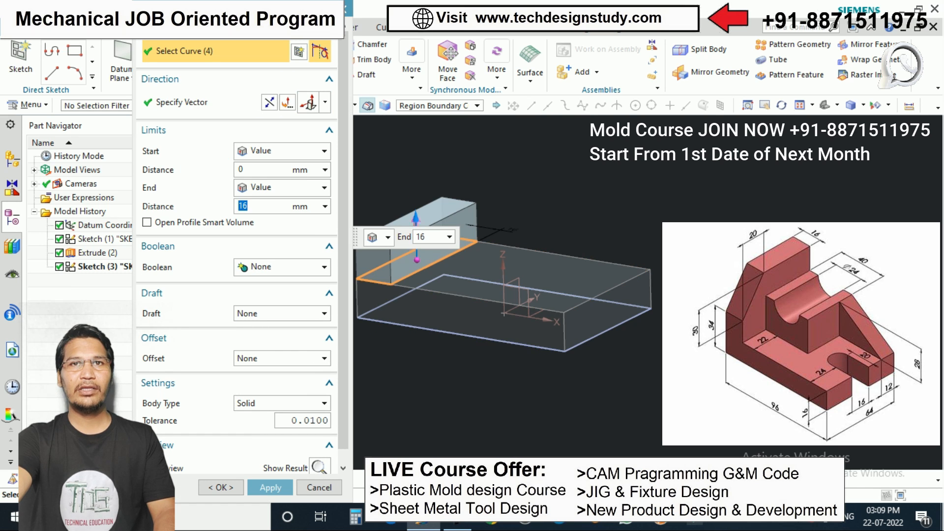
drag(415, 217, 415, 184)
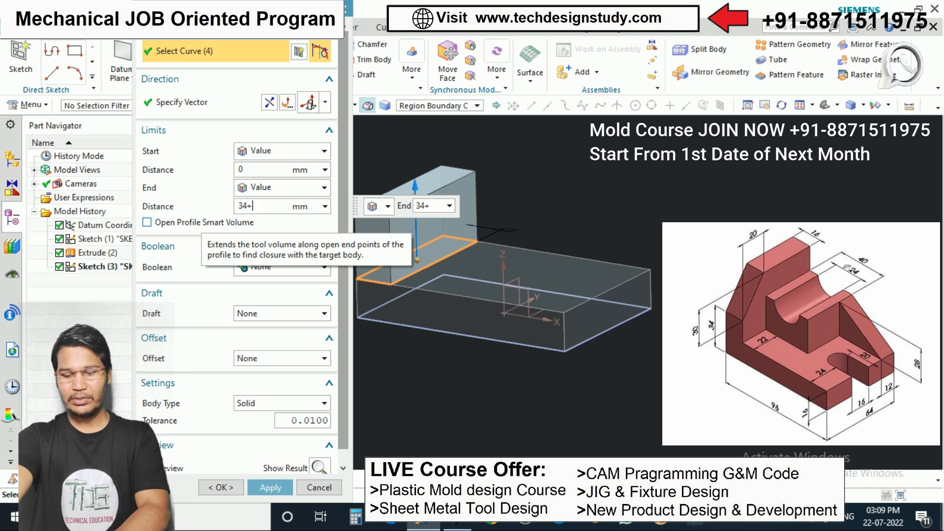
text(30)
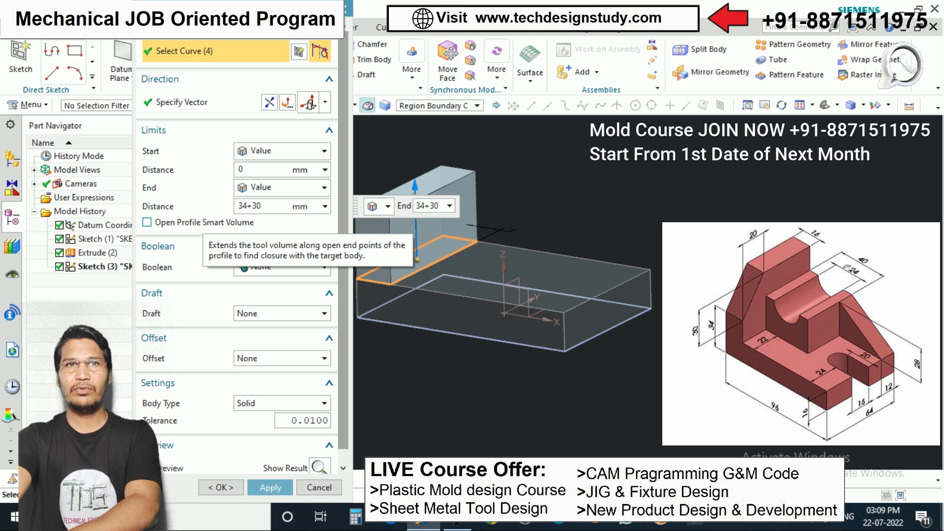
text(-16)
key(Return)
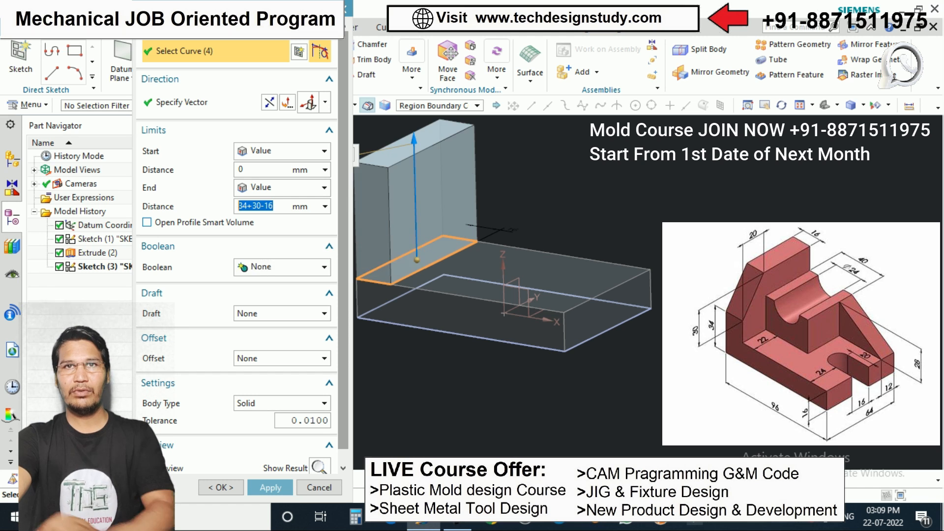
scroll(499, 195, down, 2)
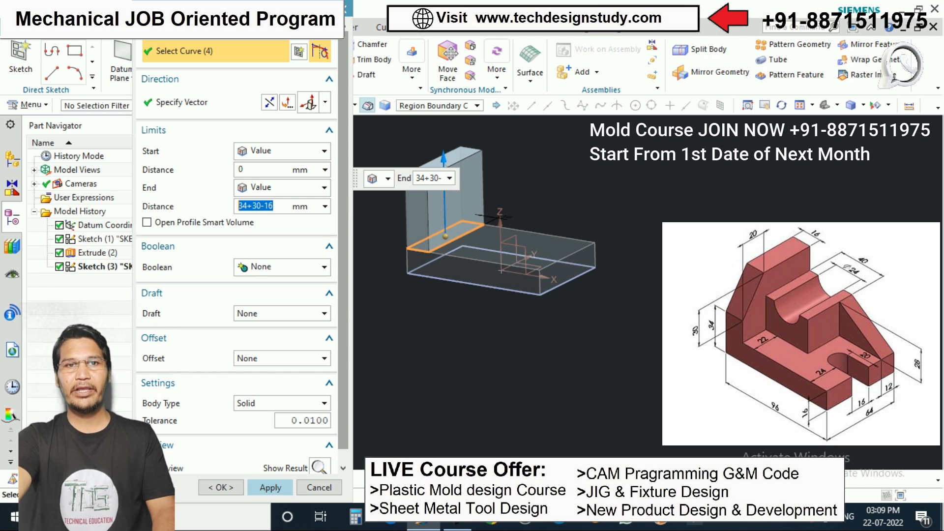
click(270, 487)
click(319, 488)
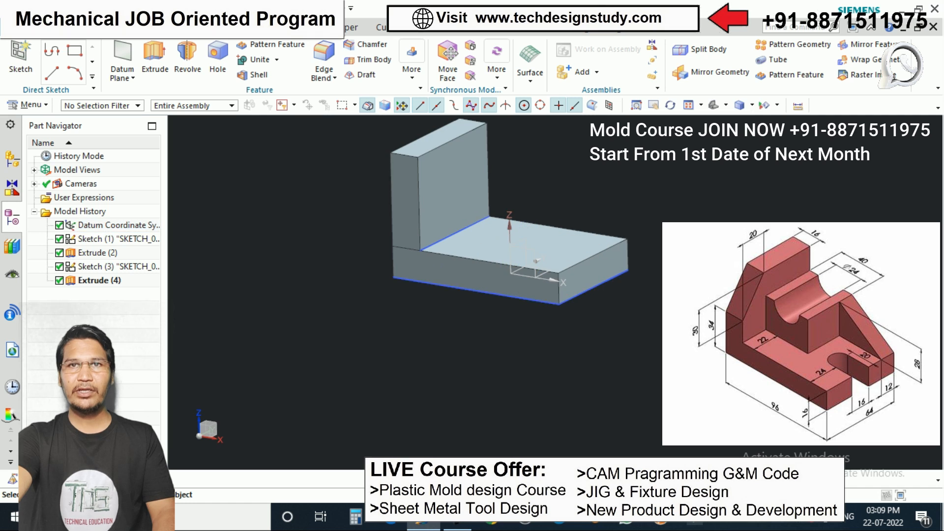
Edit the upright wall's extrusion to unite it with the base block
scroll(536, 261, down, 2)
middle_drag(536, 261, 494, 260)
double_click(418, 226)
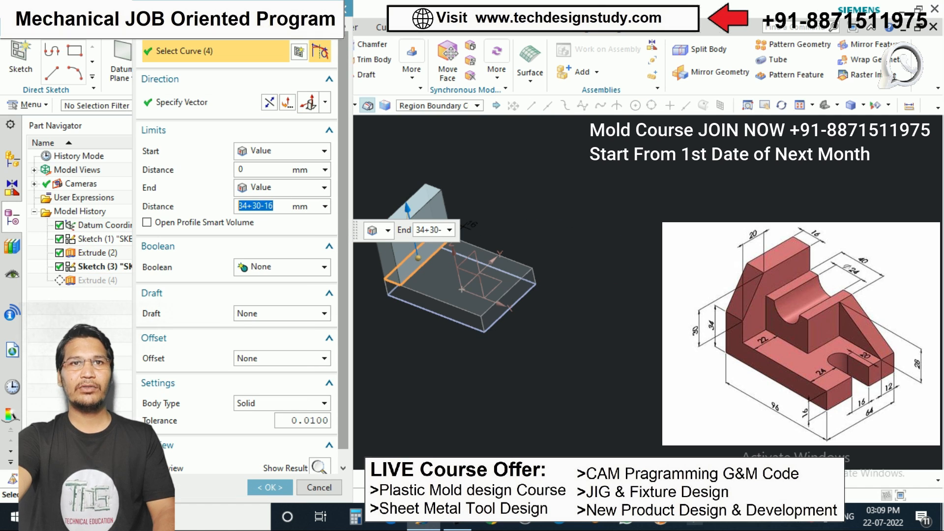
click(281, 267)
click(261, 297)
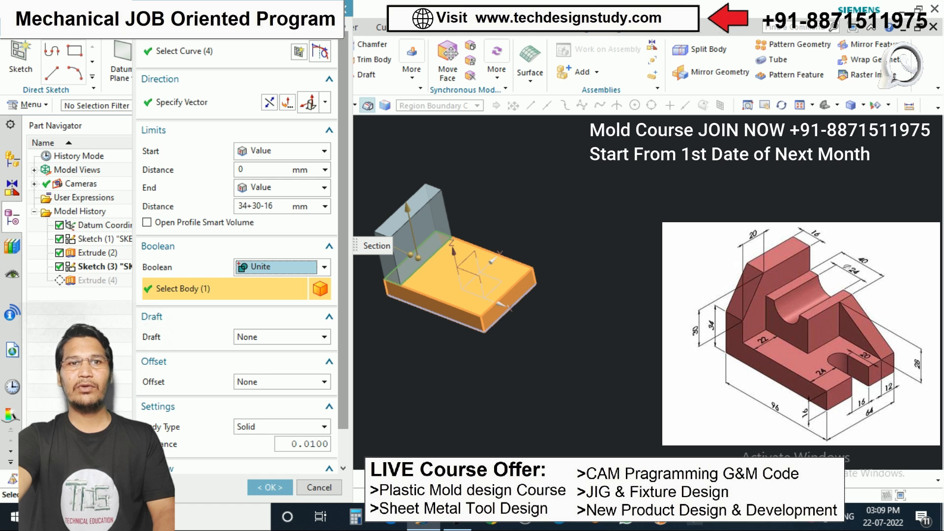
click(270, 487)
Start a sketch on the base's top face beside the upright wall
scroll(322, 347, down, 1)
scroll(419, 295, up, 2)
middle_drag(419, 295, 404, 253)
scroll(307, 349, down, 1)
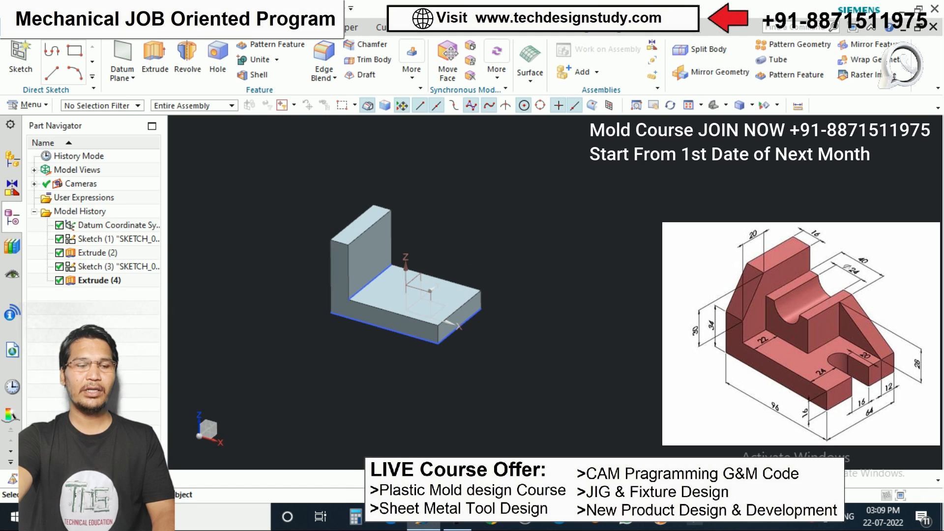
scroll(382, 249, down, 1)
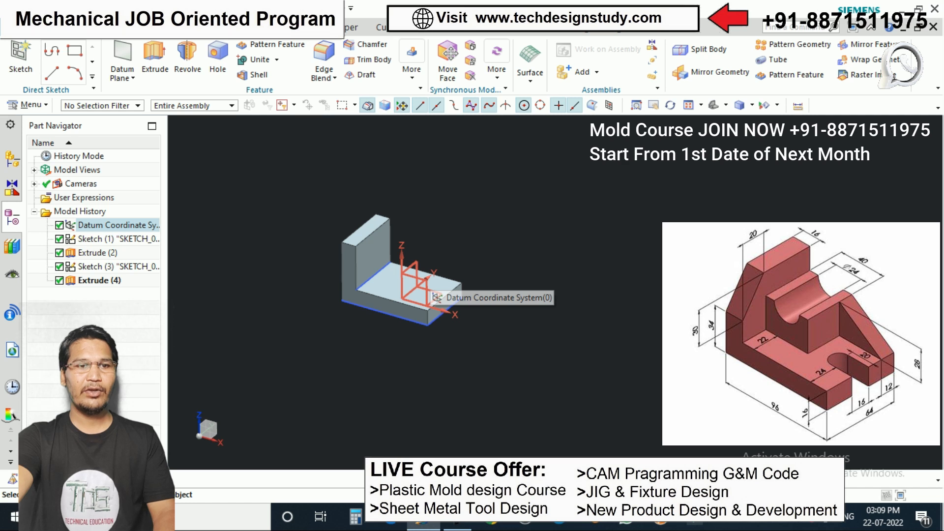
scroll(432, 294, down, 1)
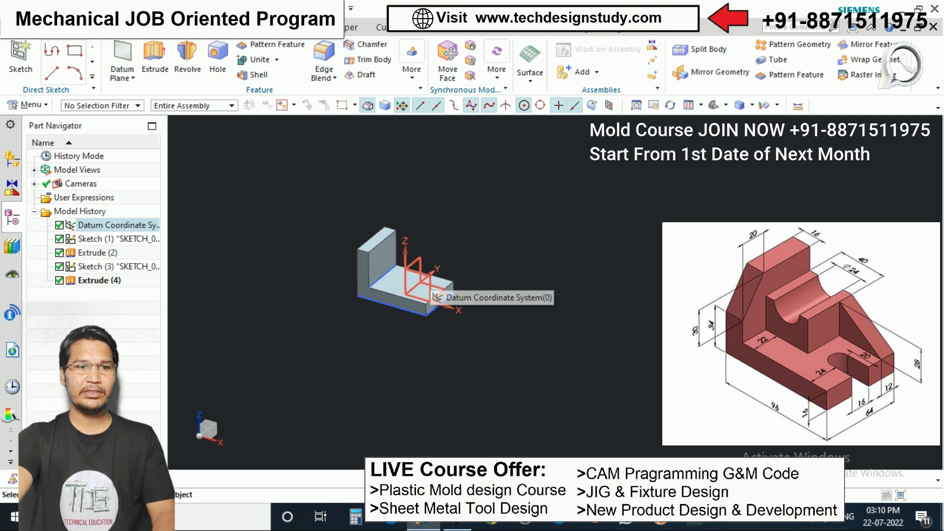
middle_drag(422, 265, 419, 278)
scroll(419, 278, up, 2)
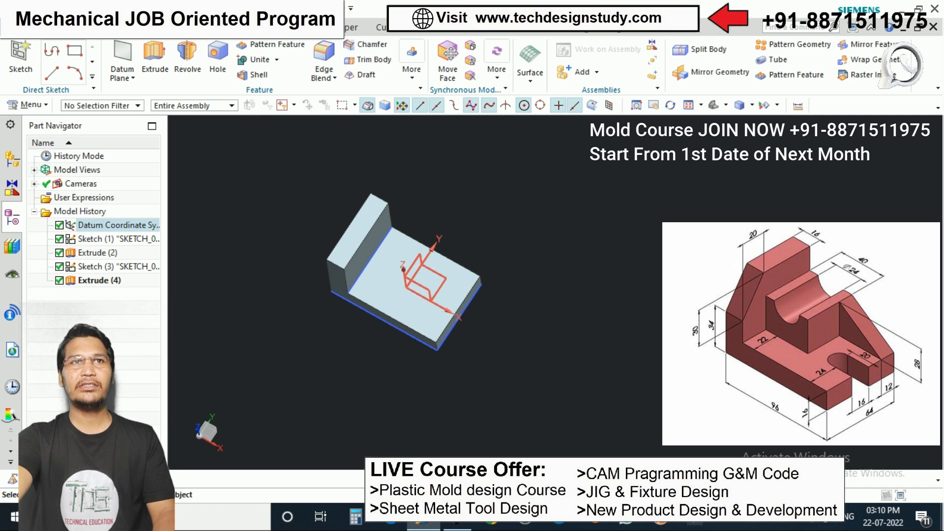
click(21, 58)
click(413, 291)
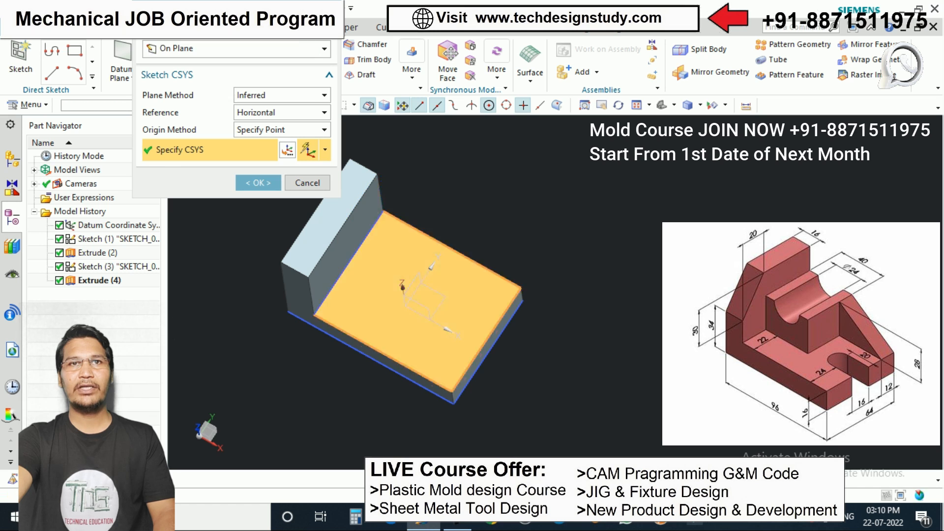
click(258, 183)
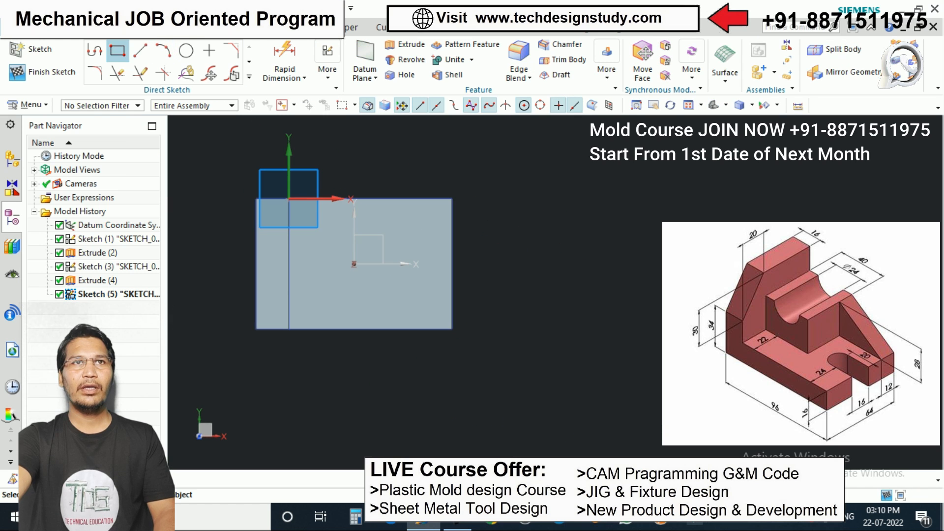
Draw a two-point rectangle about 35 by 37 mm from the sketch origin at the corner beside the upright wall
click(117, 51)
scroll(305, 222, up, 1)
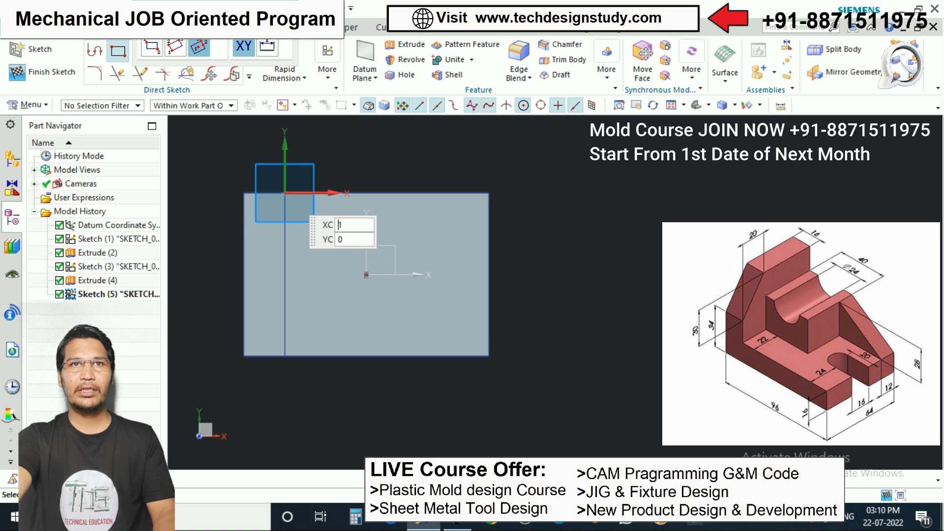
click(284, 193)
key(r)
click(285, 193)
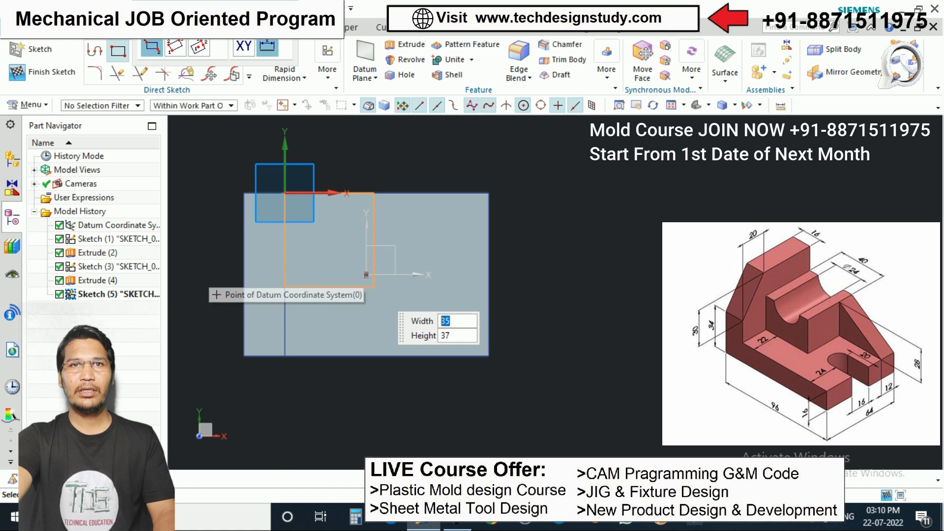
click(374, 287)
key(Escape)
scroll(295, 211, up, 3)
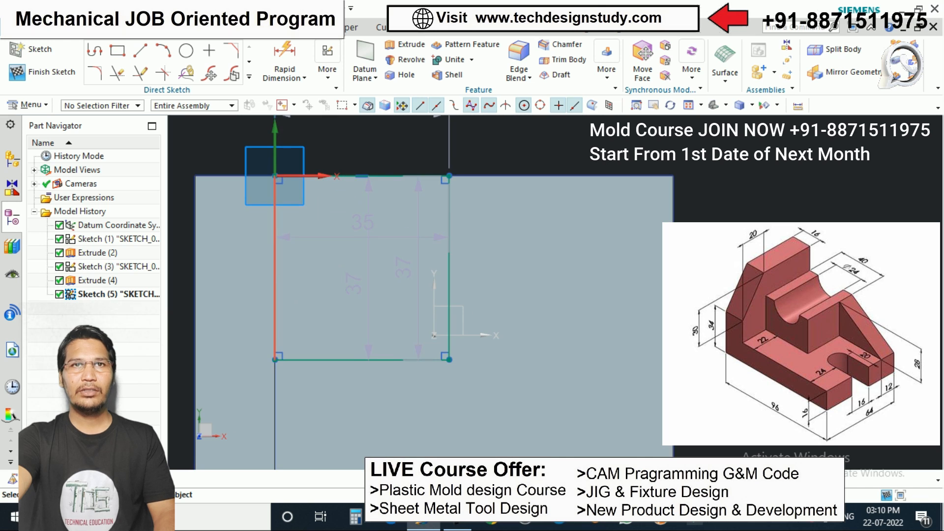
Set the width of the sketched rectangle beside the upright wall to 40 mm
mouse_move(275, 176)
mouse_down()
mouse_move(288, 192)
mouse_move(275, 176)
mouse_up()
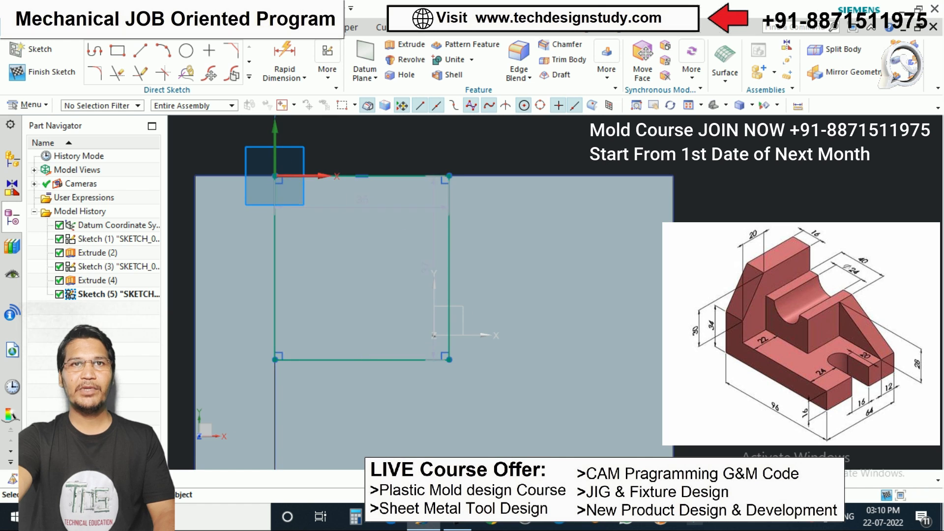
scroll(293, 191, down, 2)
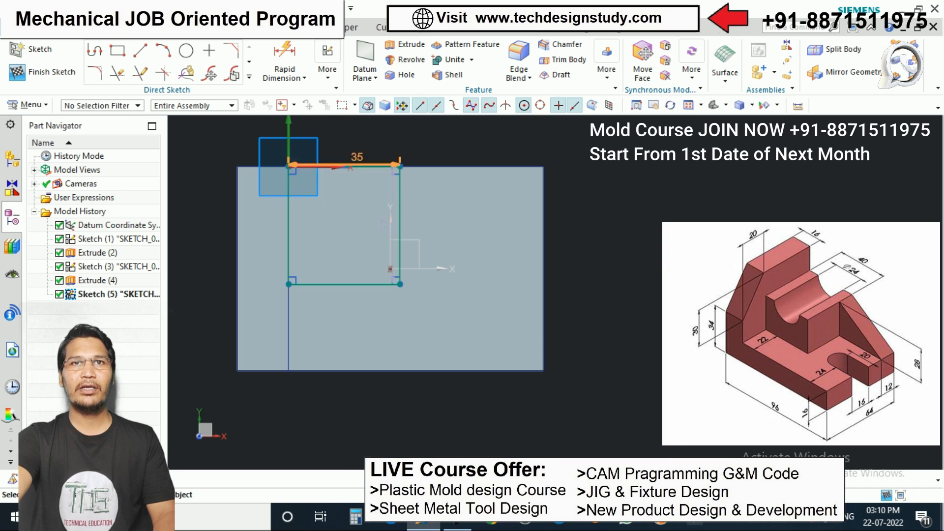
click(390, 267)
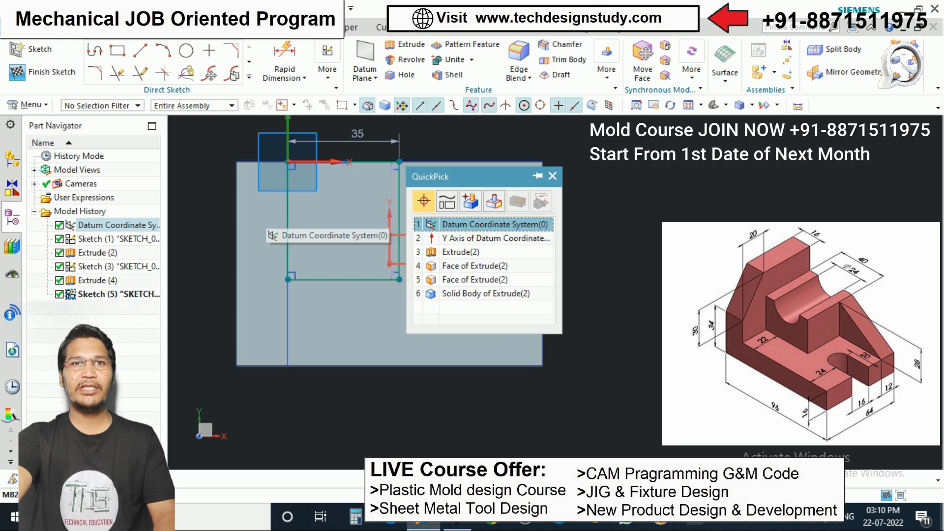
key(Escape)
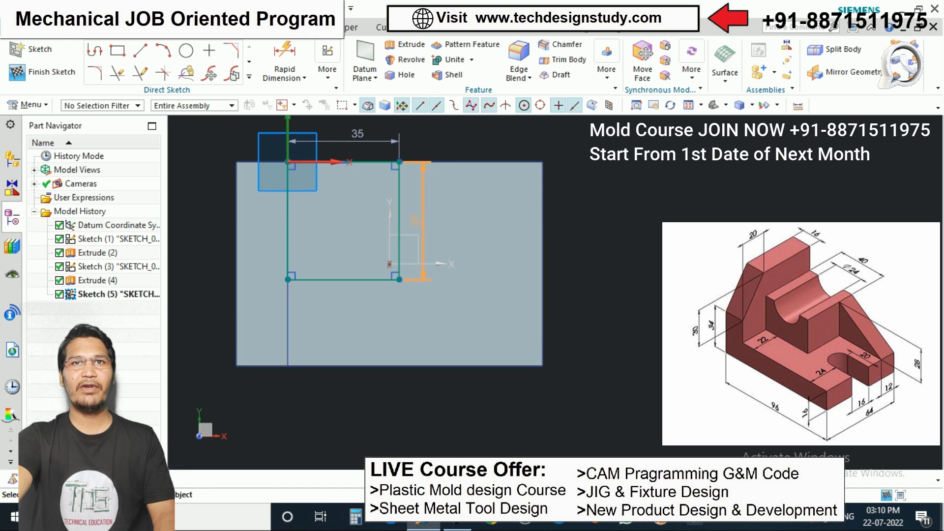
scroll(392, 236, down, 2)
scroll(380, 245, down, 1)
scroll(380, 190, up, 1)
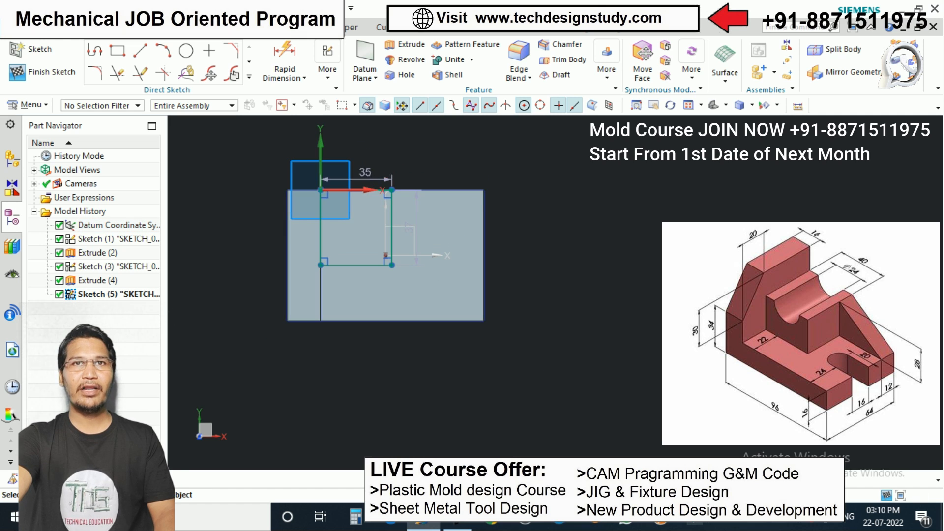
double_click(365, 172)
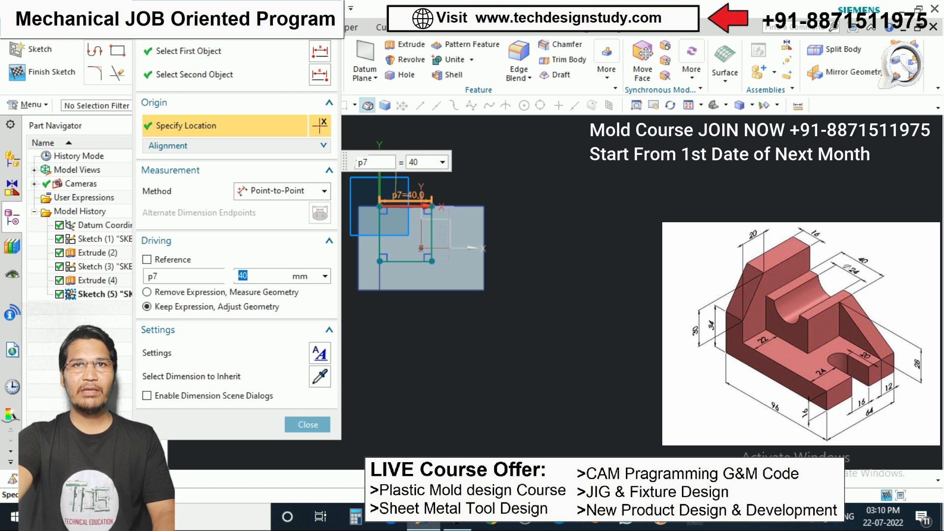
key(Escape)
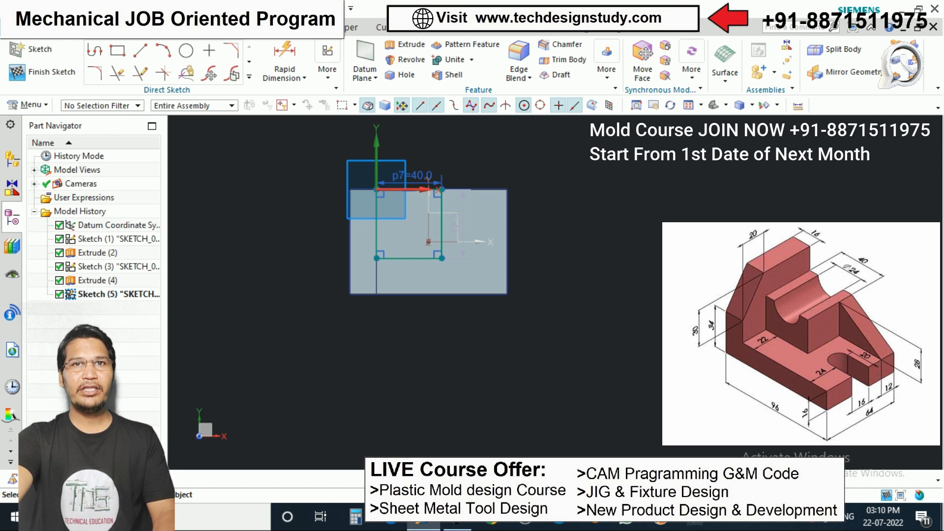
Dimension the gap between the rectangle's lower edge and the base's parallel long edge as 22 mm
key(d)
scroll(344, 273, up, 3)
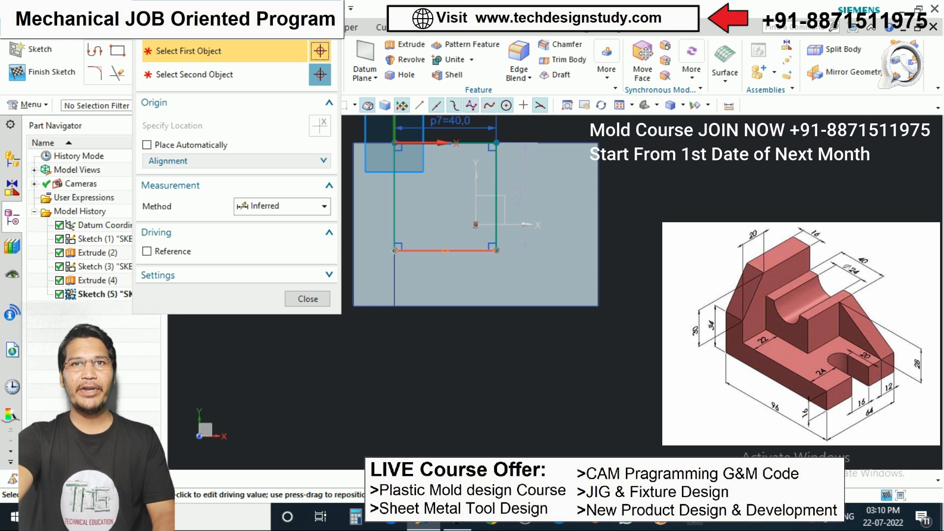
click(445, 251)
click(476, 306)
click(441, 295)
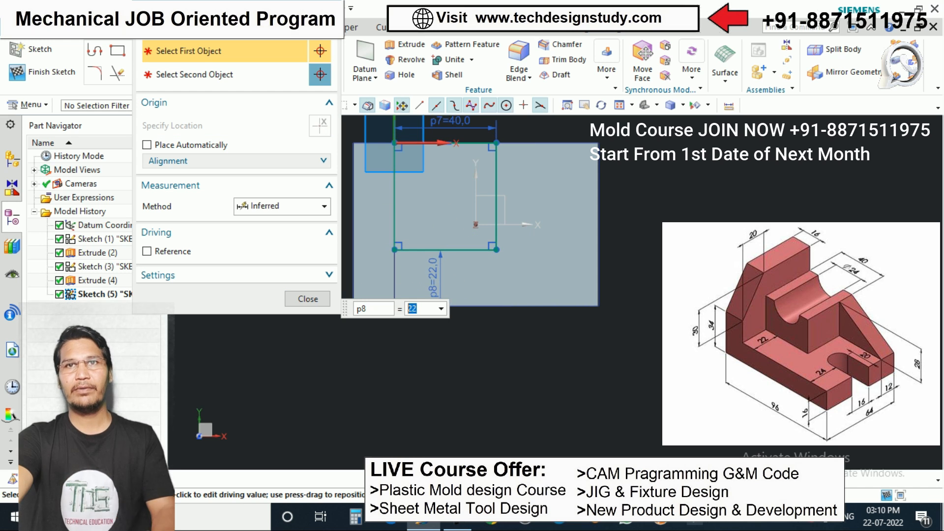
scroll(443, 311, down, 1)
click(308, 299)
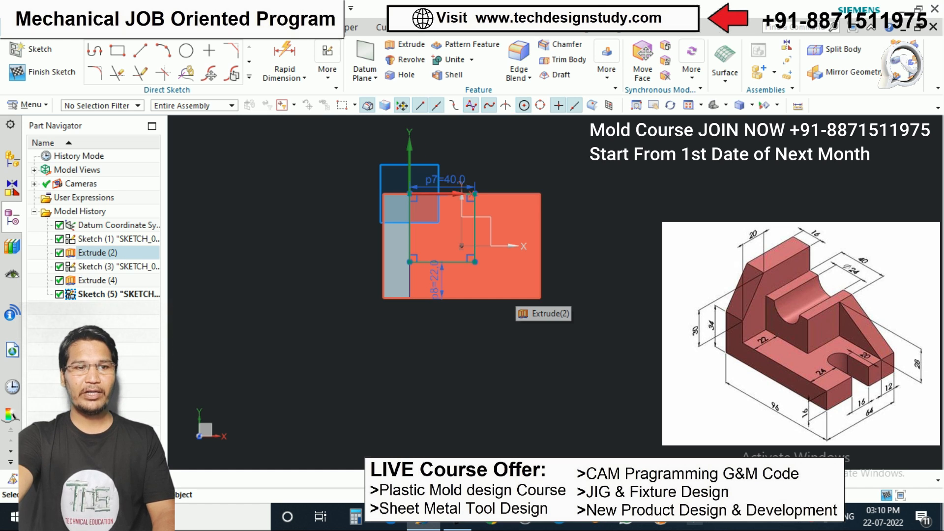
Extrude the rectangle upward 28 mm with no Boolean and finish the sketch
middle_drag(507, 297, 474, 272)
scroll(475, 272, up, 1)
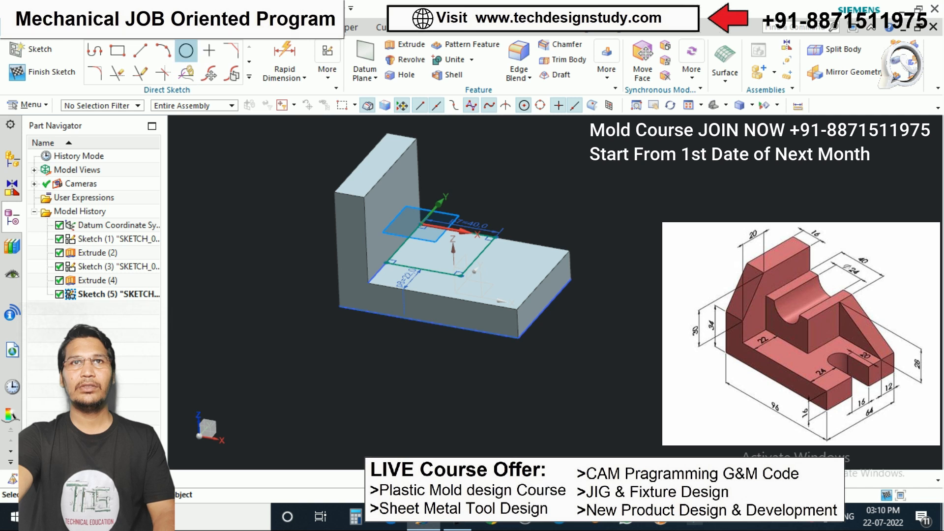
click(404, 44)
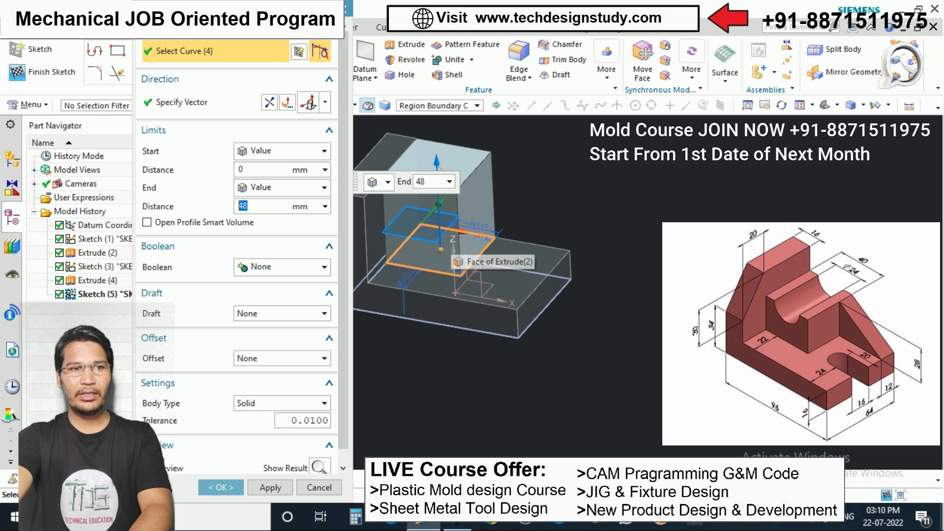
text(28)
key(Return)
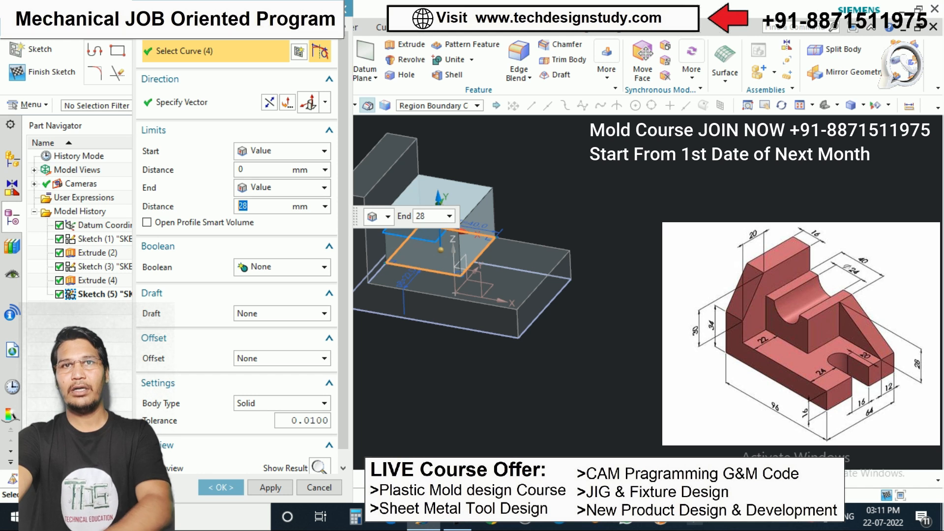
key(Return)
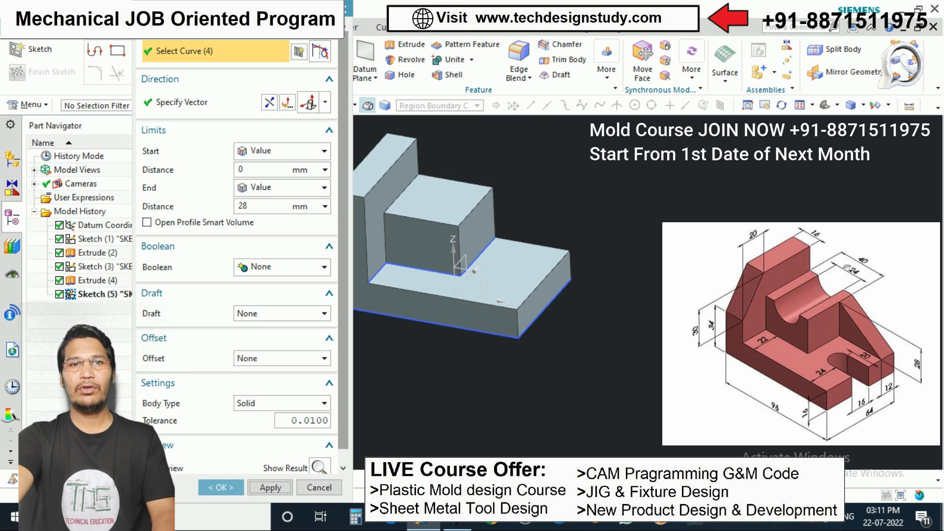
scroll(404, 253, down, 2)
scroll(413, 233, up, 2)
double_click(416, 280)
key(ctrl+q)
Edit the rectangular block's extrusion to unite it with the base and upright wall body
mouse_move(443, 305)
middle_down()
mouse_move(413, 207)
mouse_move(467, 276)
middle_up()
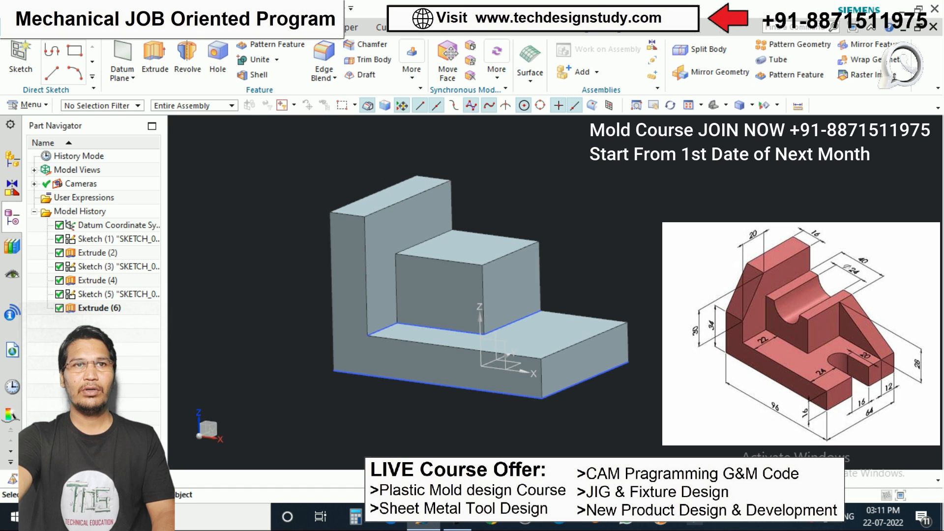
double_click(467, 287)
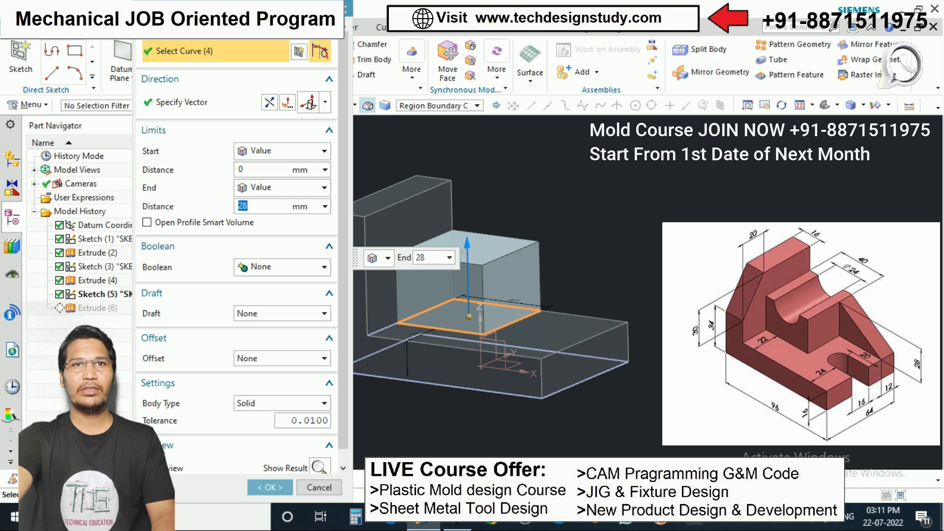
click(280, 268)
click(260, 289)
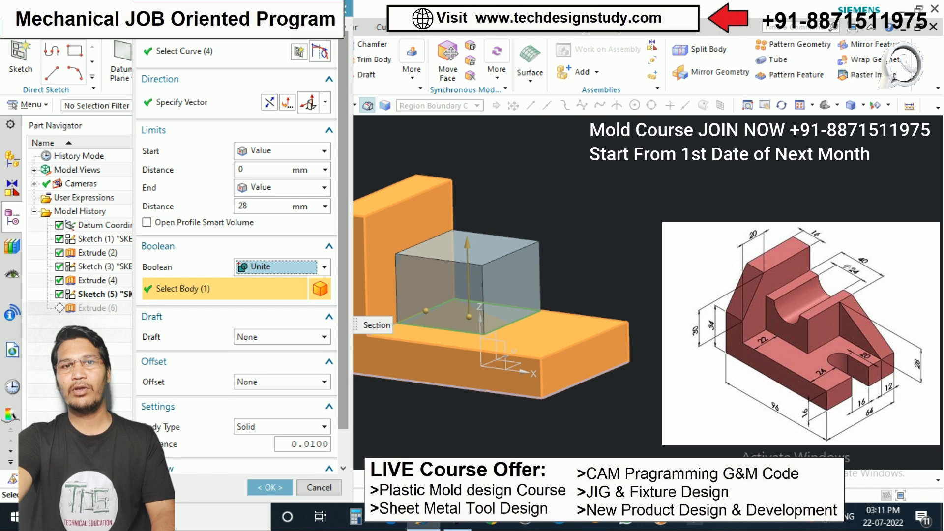
click(269, 487)
scroll(409, 270, down, 3)
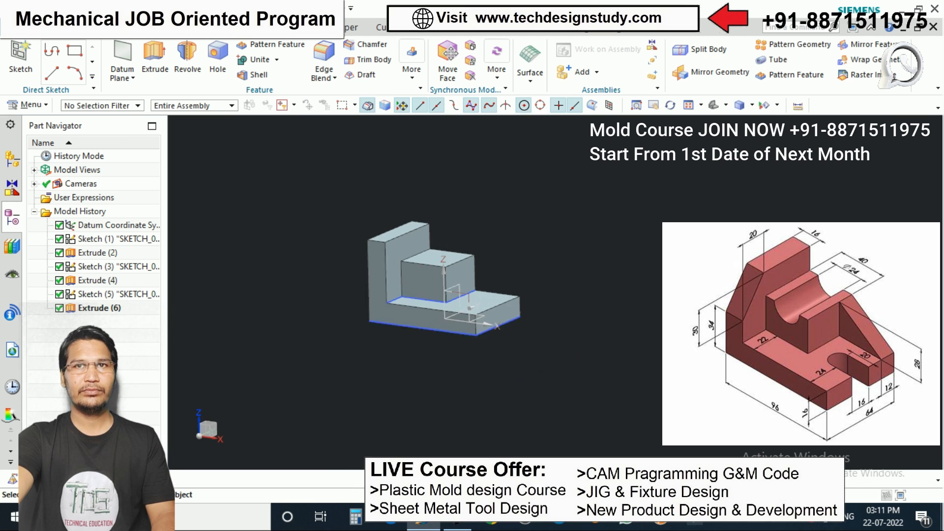
Start a sketch on the base's top face in front of the rectangular block, with its origin at the outer corner
scroll(474, 265, up, 1)
scroll(474, 268, down, 2)
mouse_move(474, 268)
middle_down()
mouse_move(467, 295)
mouse_move(482, 324)
middle_up()
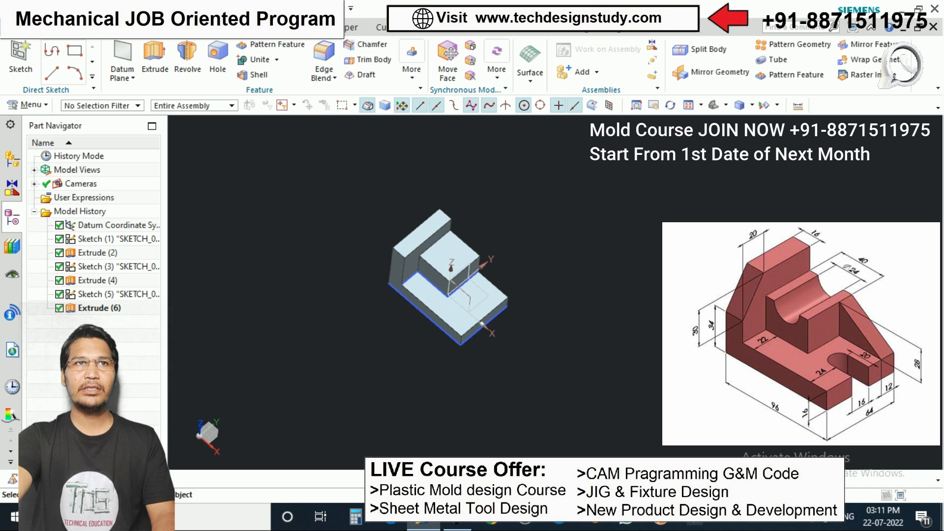
click(20, 59)
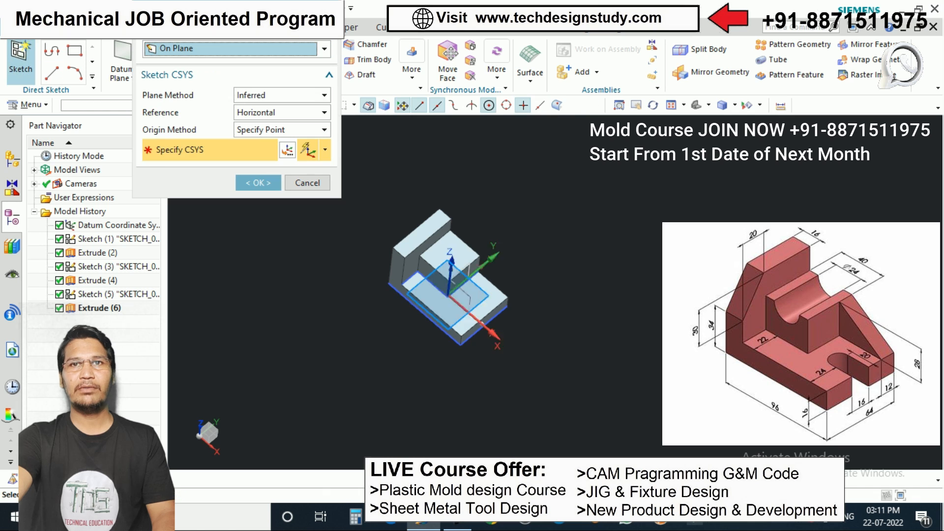
scroll(535, 317, up, 3)
click(258, 182)
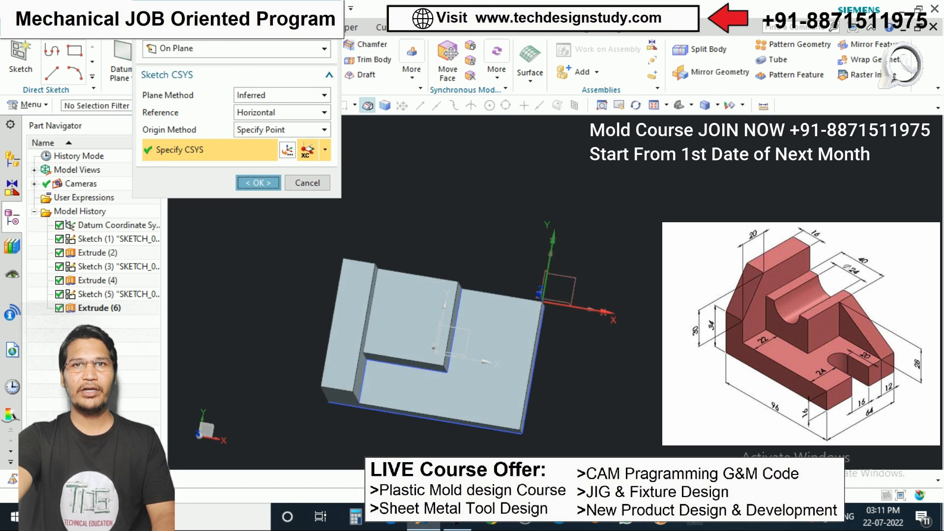
Draw a horizontal line from the rectangular block's side to the base's short edge, about 11.4 mm from the long edge
scroll(425, 255, up, 1)
click(141, 50)
scroll(403, 255, up, 2)
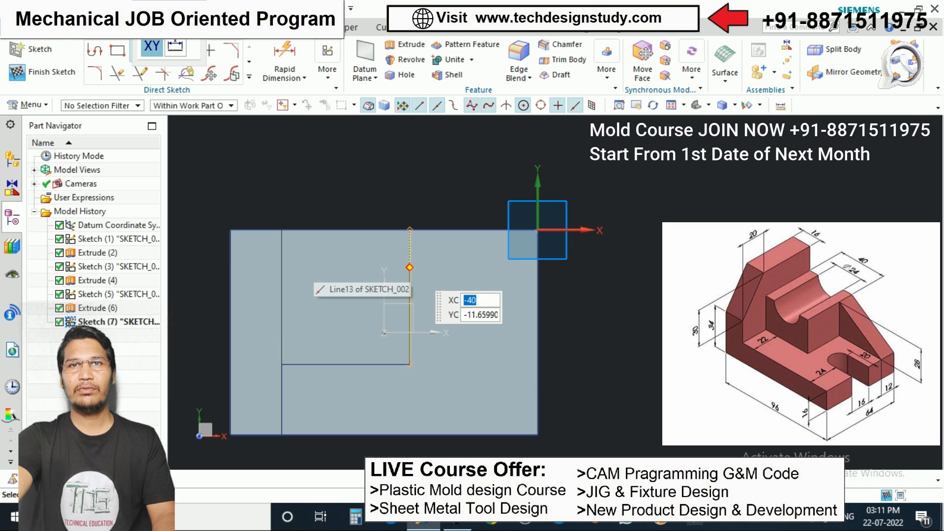
click(410, 268)
click(467, 278)
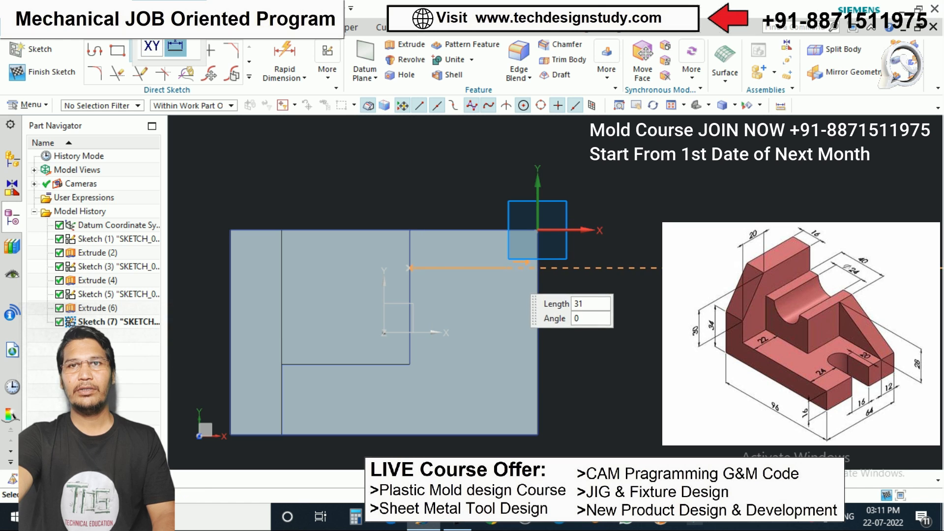
click(509, 268)
key(Escape)
scroll(524, 262, up, 3)
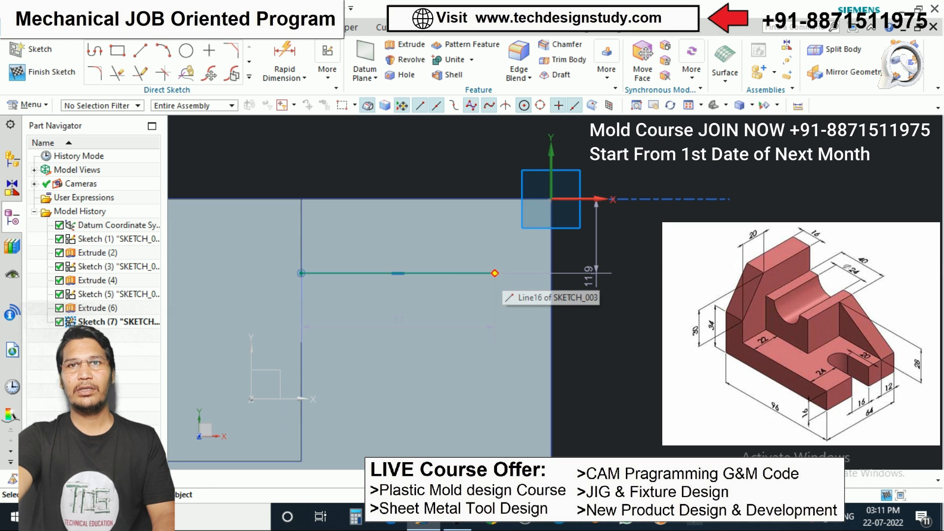
scroll(545, 268, down, 3)
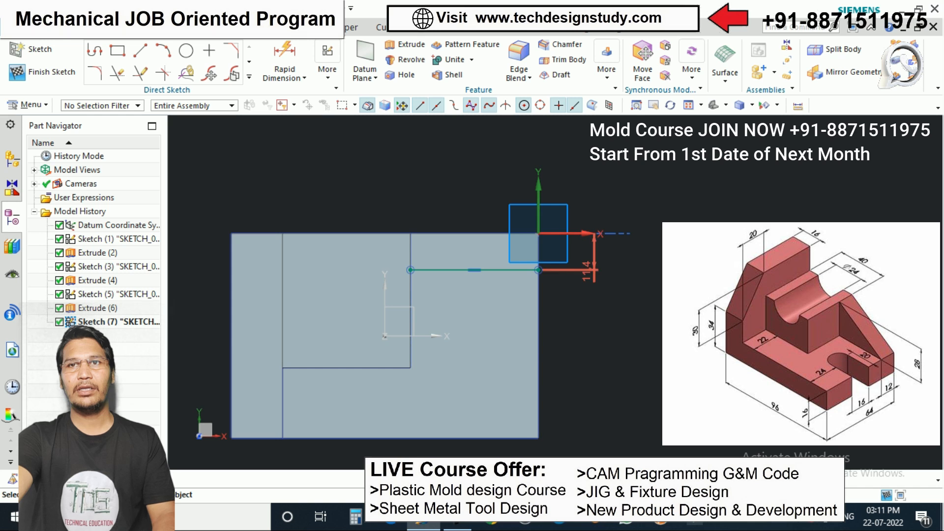
Set the line's distance from the base's long edge to 12 mm and finish the sketch
double_click(587, 272)
text(12)
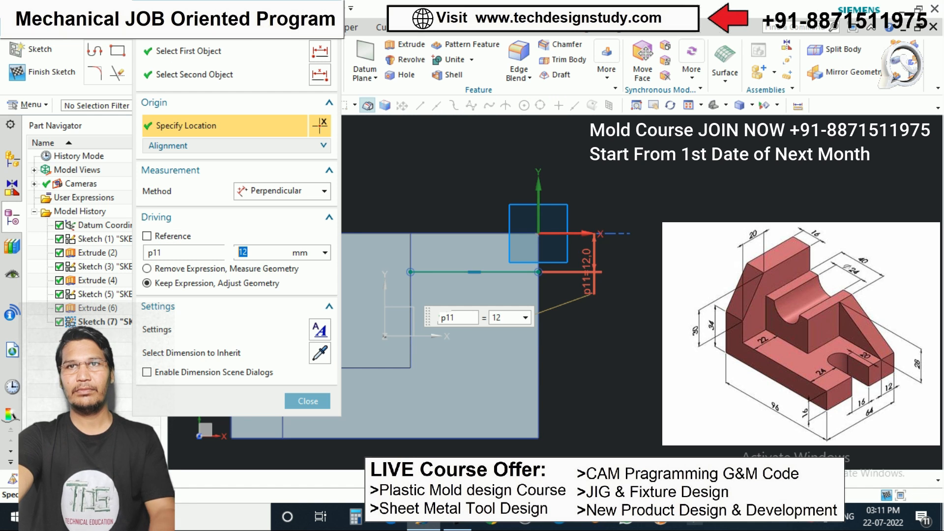
key(Return)
click(308, 401)
key(Home)
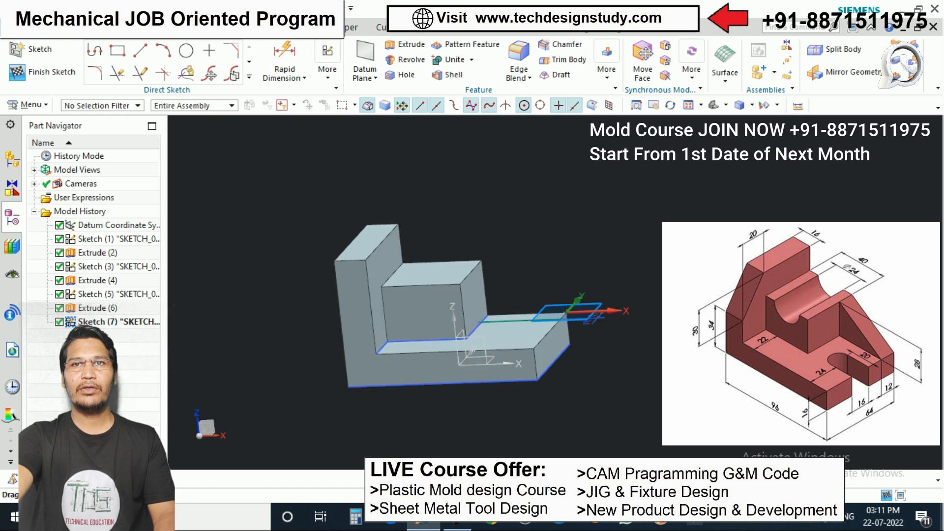
key(ctrl+q)
Extrude the strip between the sketched line and the base's long edge upward 28 mm with no Boolean
scroll(368, 152, down, 2)
scroll(485, 283, up, 1)
mouse_move(484, 283)
middle_down()
mouse_move(455, 236)
mouse_move(445, 249)
middle_up()
scroll(447, 248, up, 3)
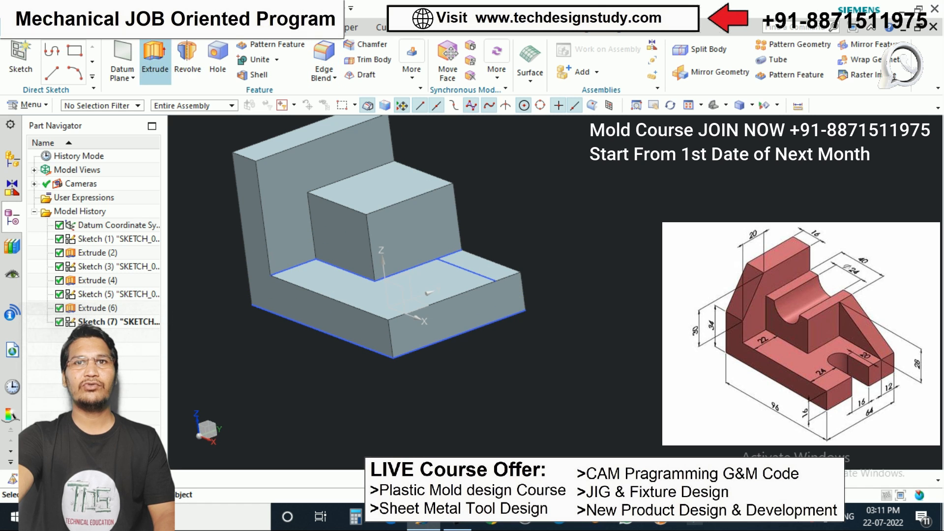
click(155, 55)
click(508, 275)
scroll(508, 275, down, 2)
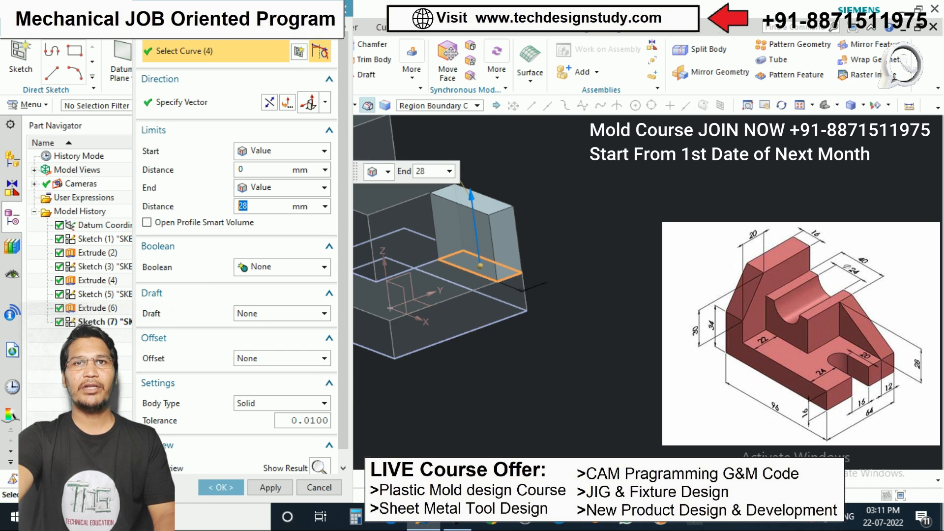
middle_click(523, 290)
scroll(466, 265, down, 3)
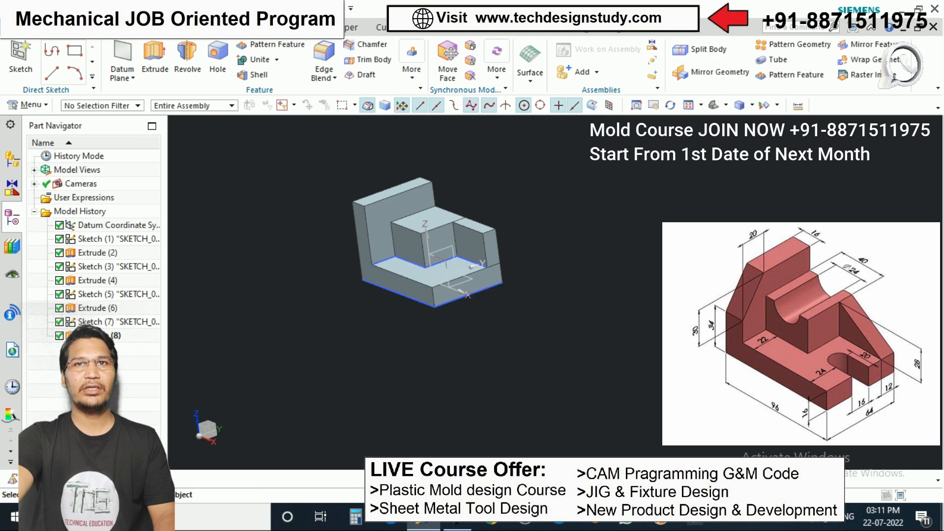
Edit the thin rib's extrusion to unite it with the main body
scroll(466, 266, up, 1)
middle_drag(458, 278, 437, 272)
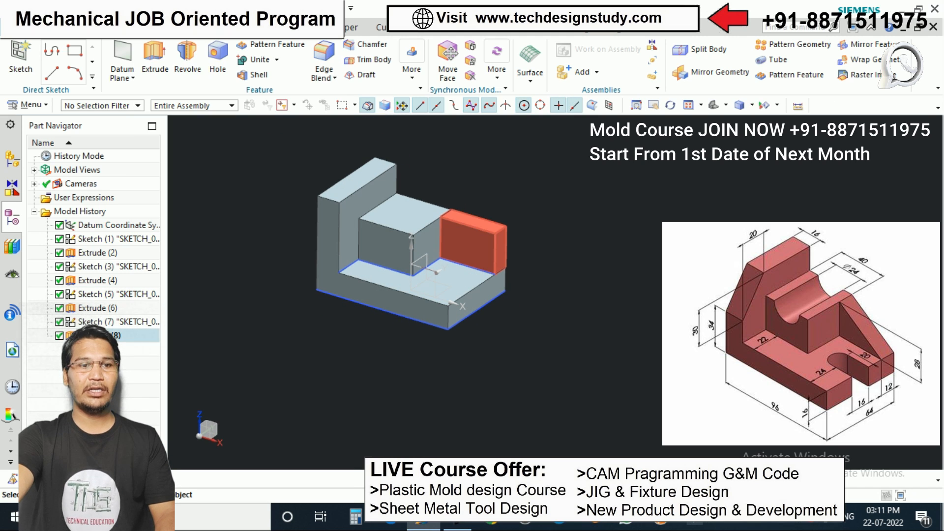
double_click(470, 244)
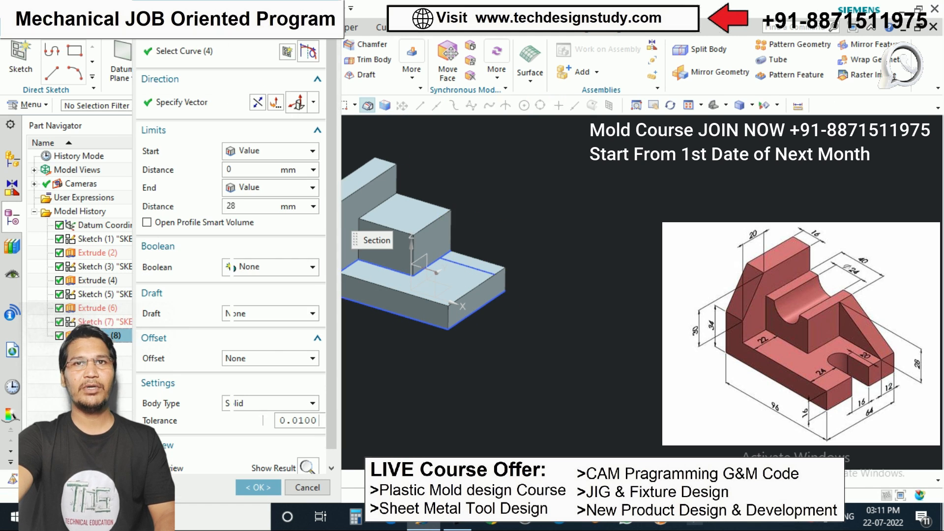
click(283, 267)
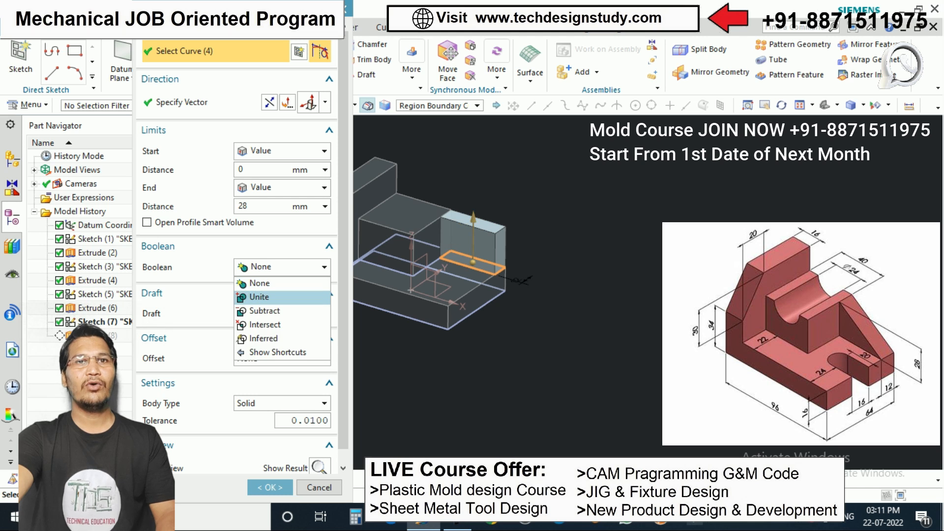
click(259, 297)
click(270, 487)
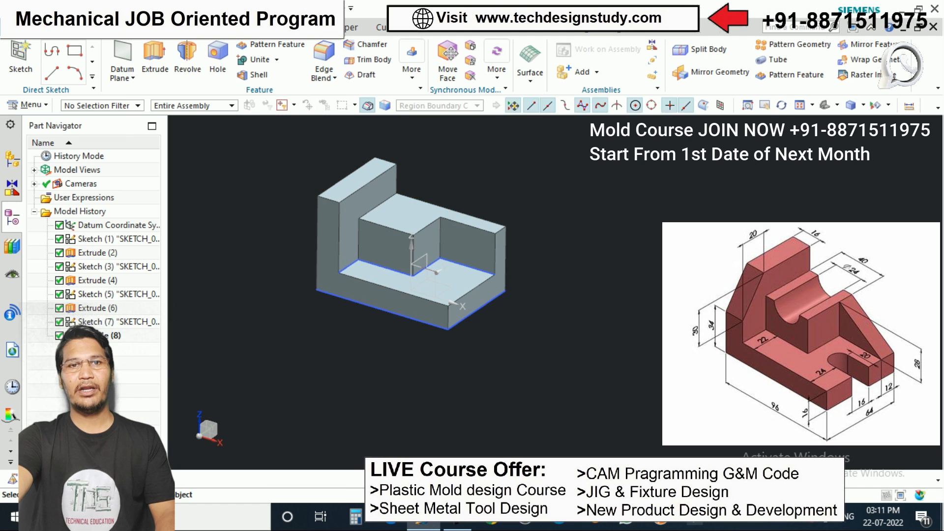
middle_drag(455, 266, 442, 293)
scroll(470, 253, down, 1)
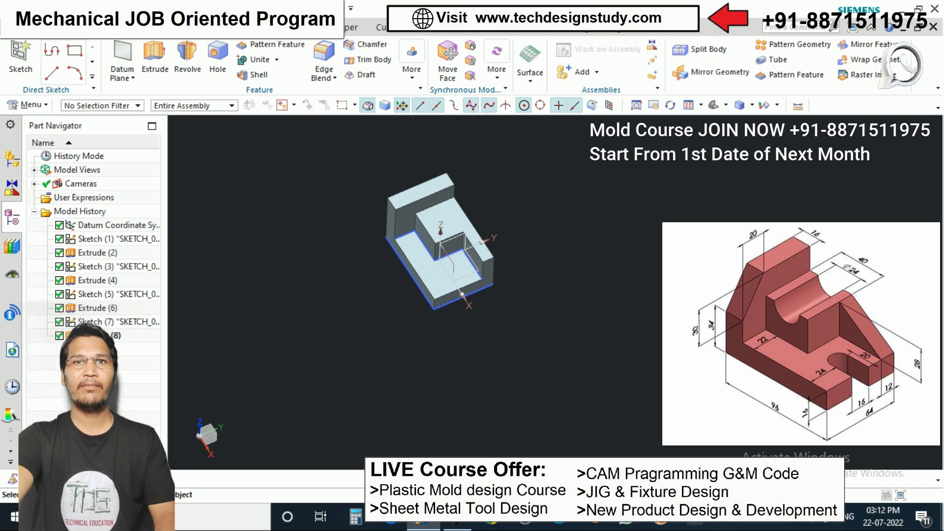
Examine the bracket from several angles and compare its shape with the reference drawing
scroll(452, 268, up, 2)
scroll(445, 300, down, 2)
scroll(460, 246, up, 2)
middle_drag(460, 246, 479, 245)
middle_drag(467, 340, 443, 295)
scroll(394, 269, down, 1)
scroll(396, 295, down, 2)
scroll(453, 303, up, 2)
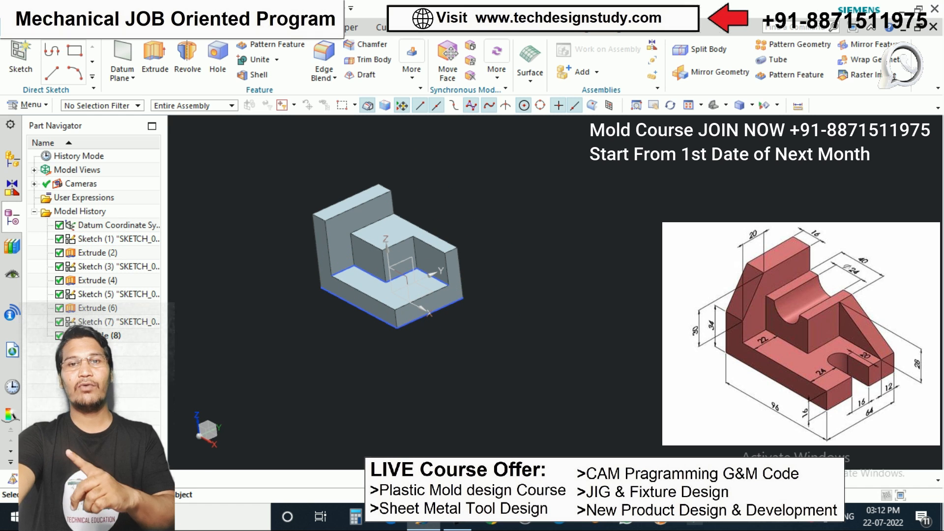
scroll(464, 290, down, 2)
scroll(468, 286, up, 2)
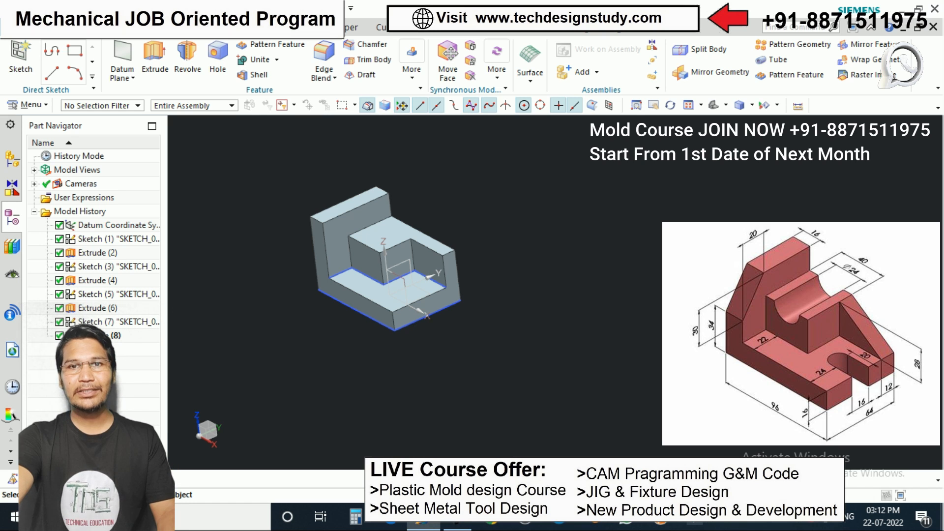
scroll(451, 314, down, 1)
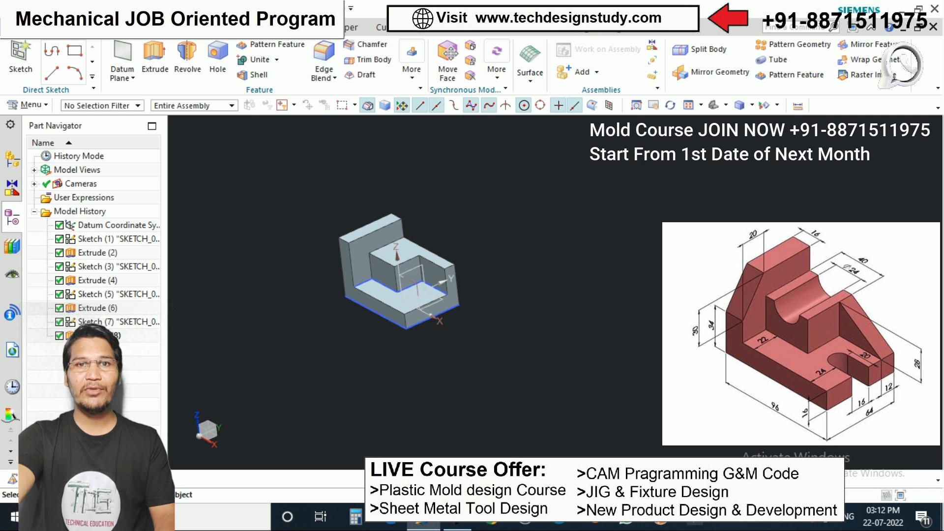
scroll(202, 181, down, 1)
scroll(339, 231, up, 2)
scroll(344, 230, down, 1)
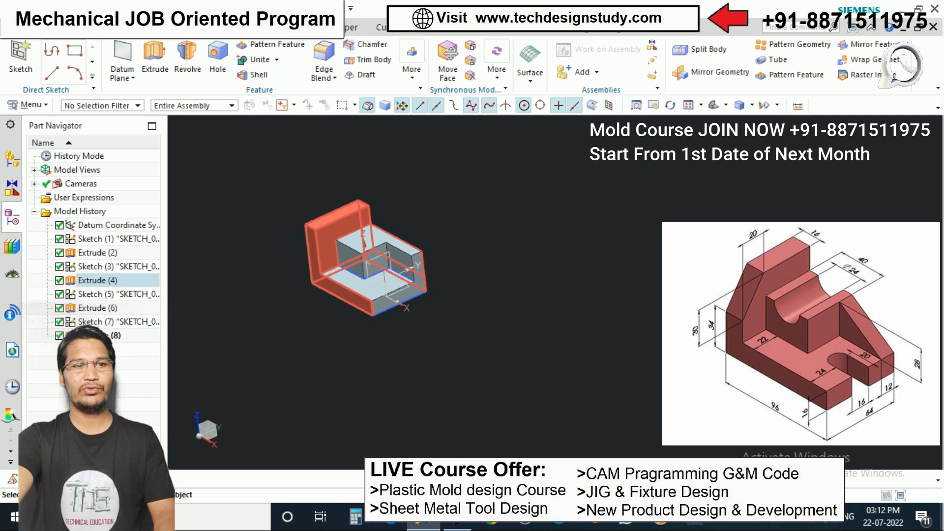
scroll(339, 246, up, 2)
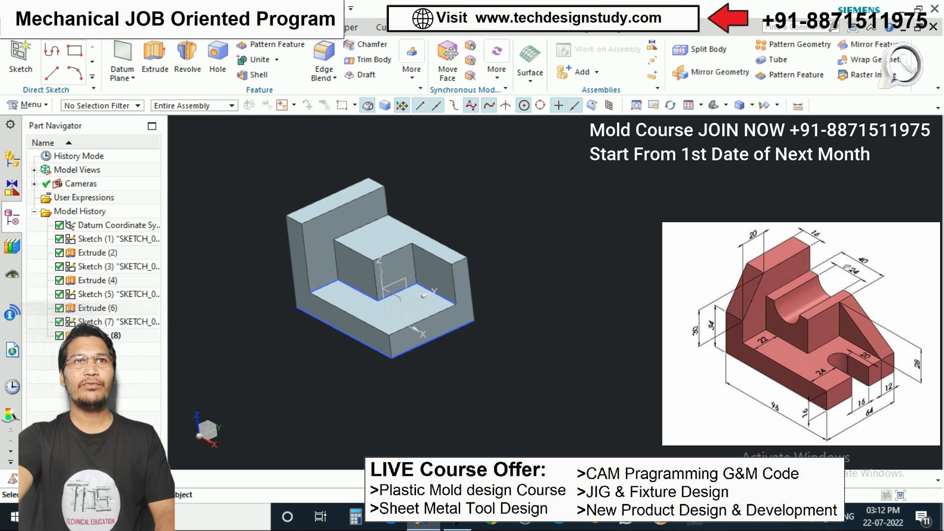
Start a sketch on the rectangular block's vertical face that stands beside the upright wall, opposite the rib
click(20, 56)
scroll(368, 269, up, 2)
scroll(365, 274, down, 1)
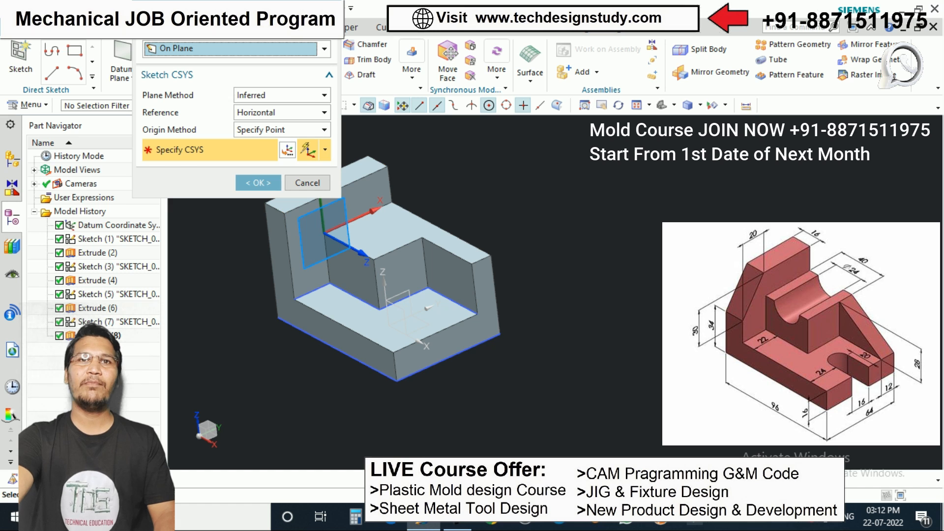
click(347, 275)
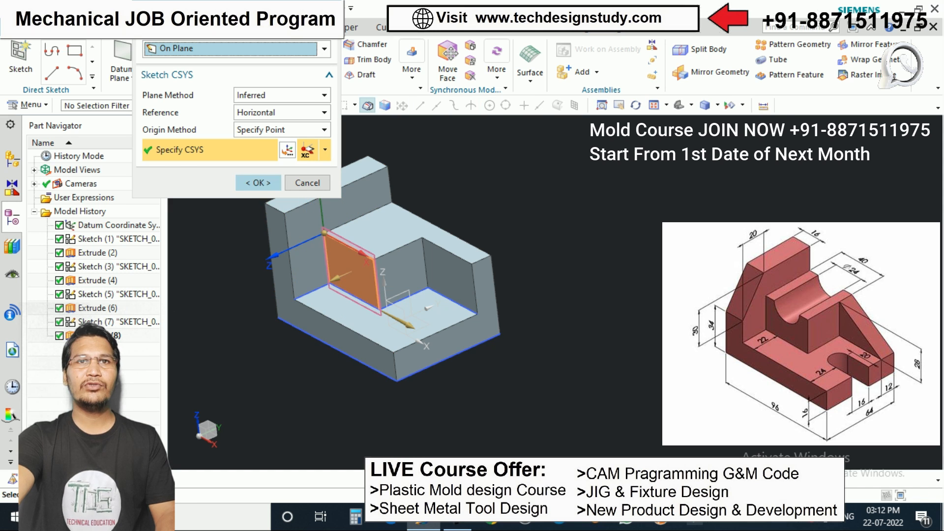
middle_click(428, 308)
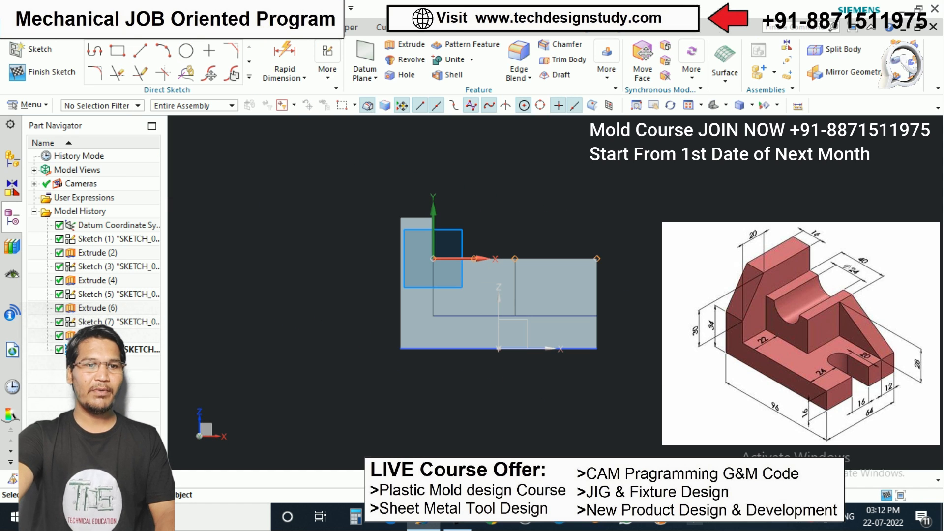
Draw a 24 mm diameter circle centred on the midpoint of the block's top edge and finish the sketch
scroll(443, 260, down, 2)
scroll(473, 261, up, 2)
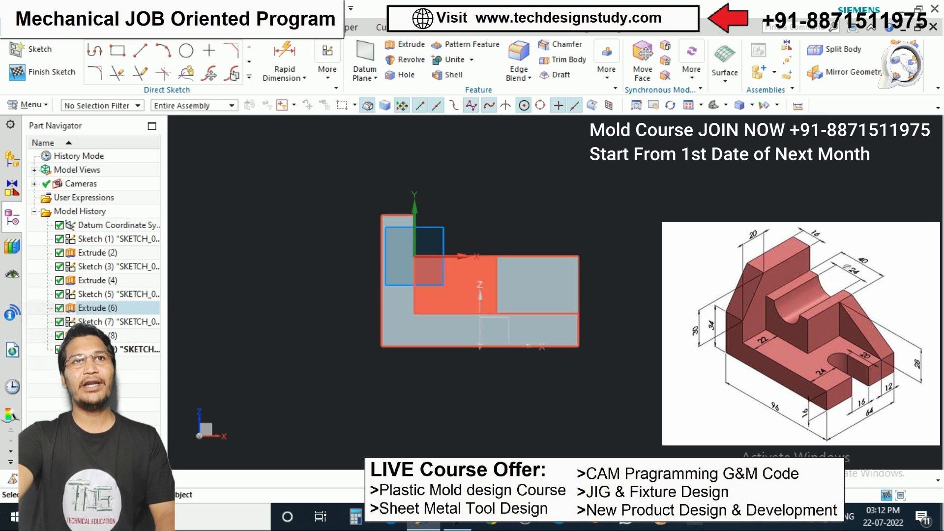
click(186, 50)
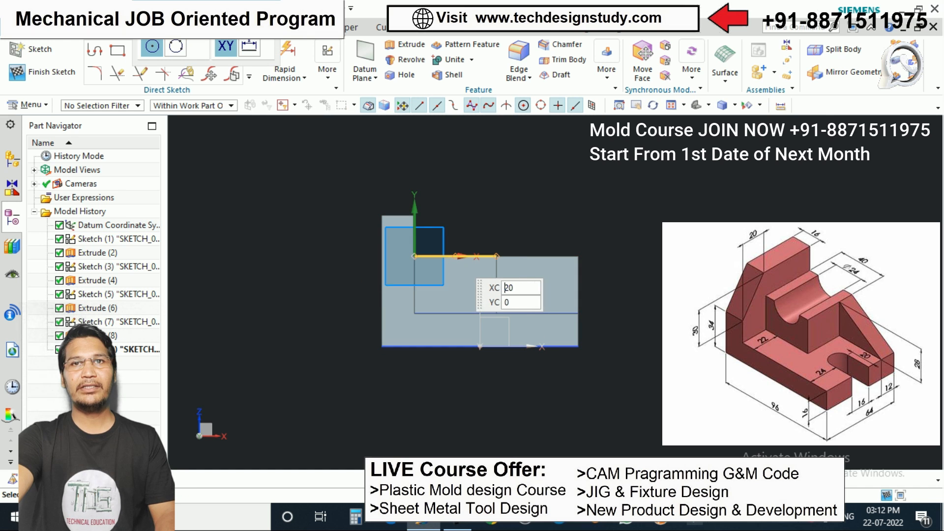
click(456, 257)
scroll(456, 230, up, 2)
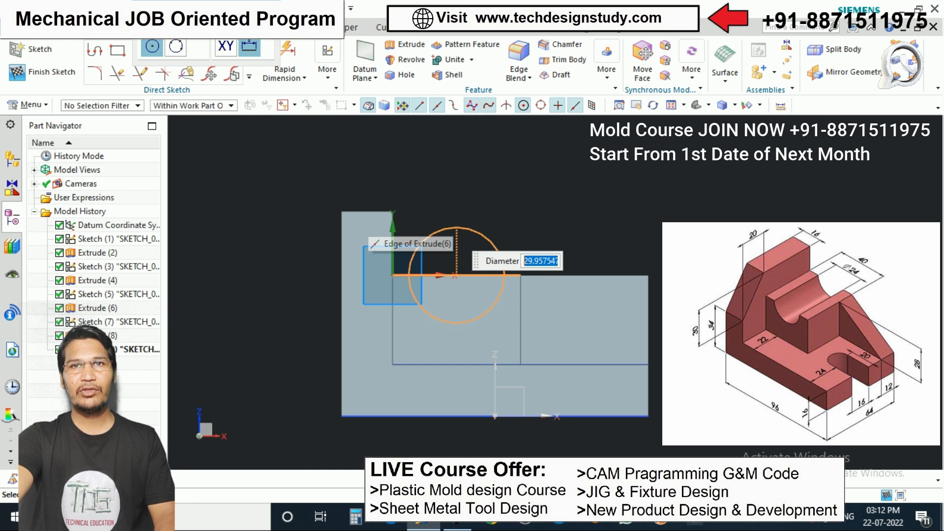
text(24)
key(Return)
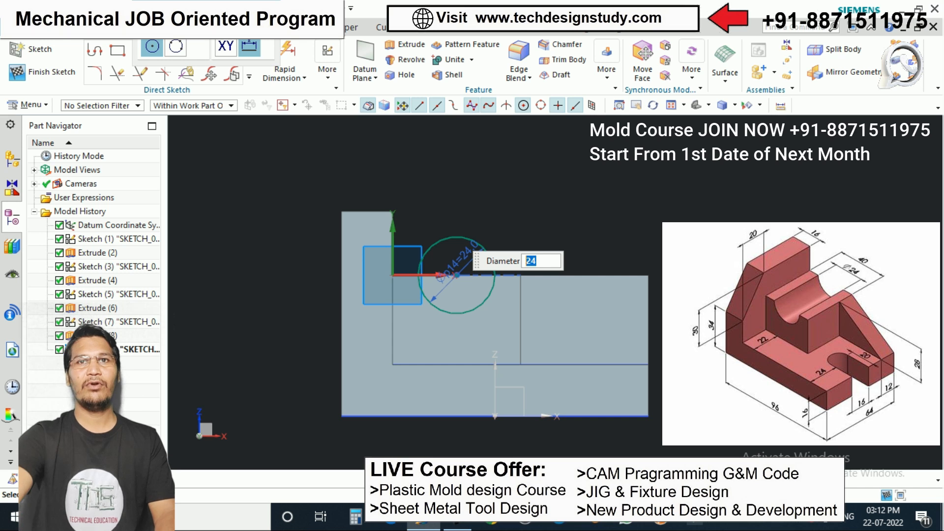
key(ctrl+q)
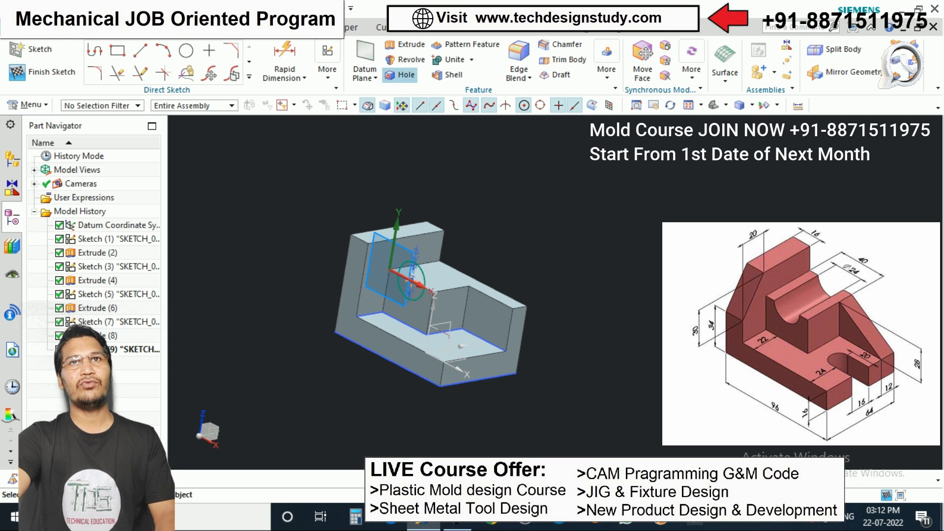
Extrude the circle 85 mm through the block with Boolean Subtract to cut the half-round groove, and hide its sketch
click(404, 44)
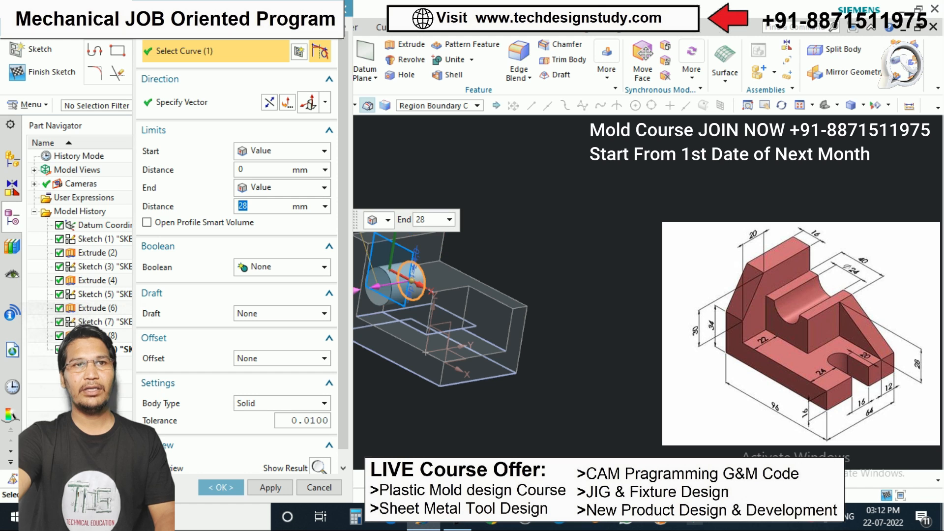
key(Return)
click(283, 267)
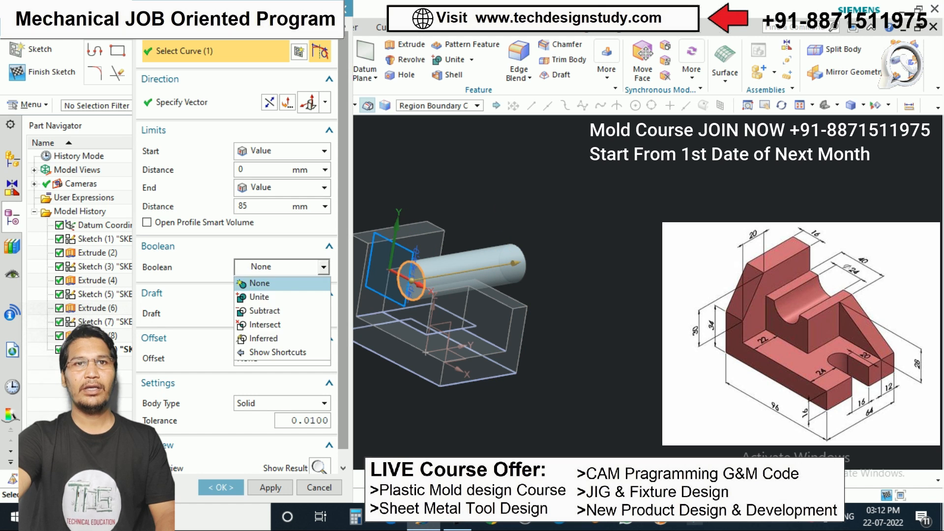
click(266, 311)
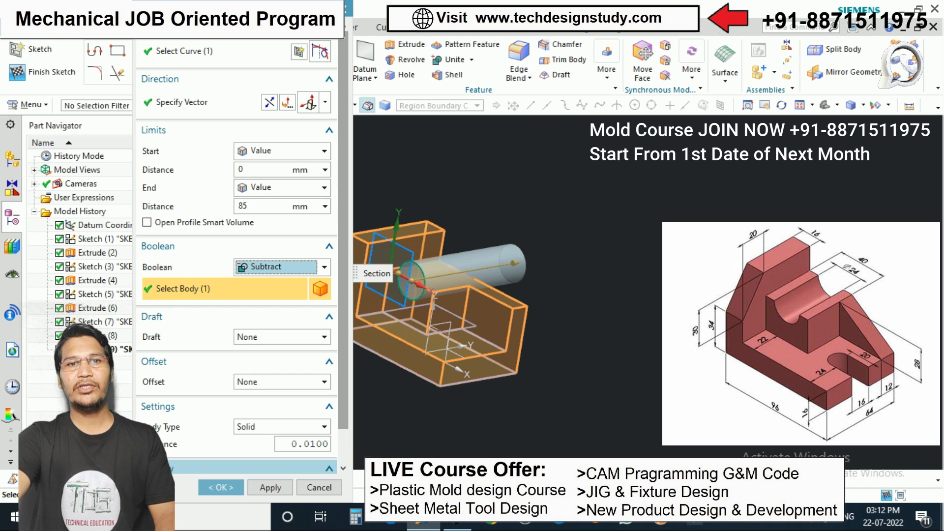
key(Return)
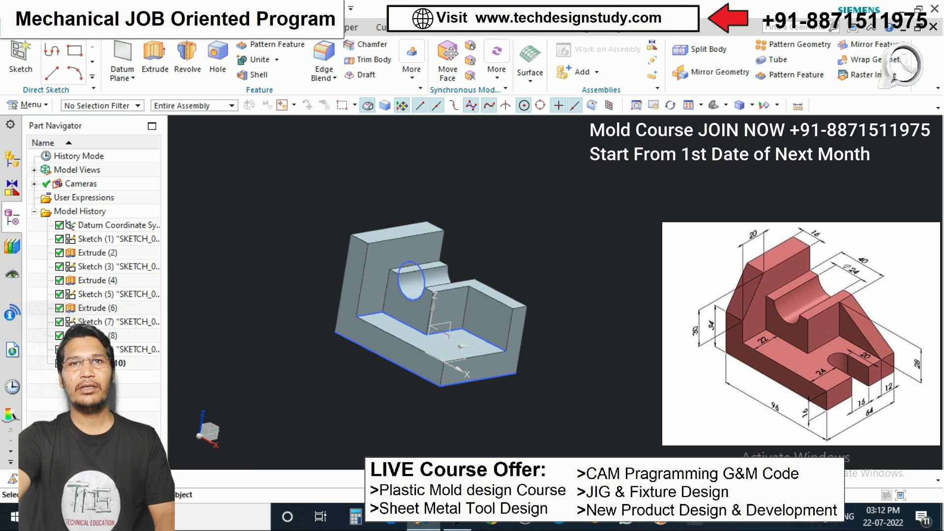
right_click(422, 275)
click(446, 36)
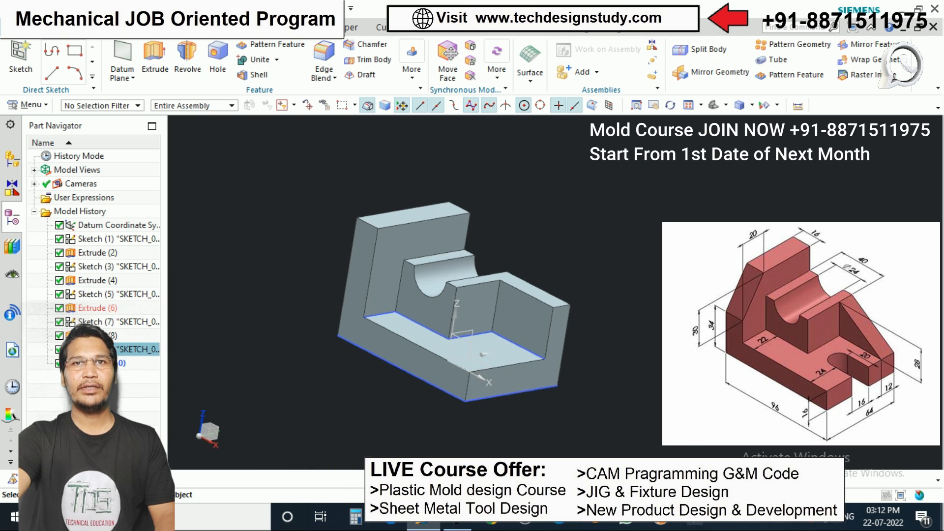
scroll(374, 152, down, 3)
scroll(405, 236, up, 1)
middle_drag(423, 295, 439, 315)
mouse_move(428, 266)
middle_down()
mouse_move(439, 246)
mouse_move(443, 256)
mouse_move(438, 236)
mouse_move(474, 223)
mouse_move(410, 236)
middle_up()
scroll(474, 222, down, 1)
scroll(409, 236, up, 1)
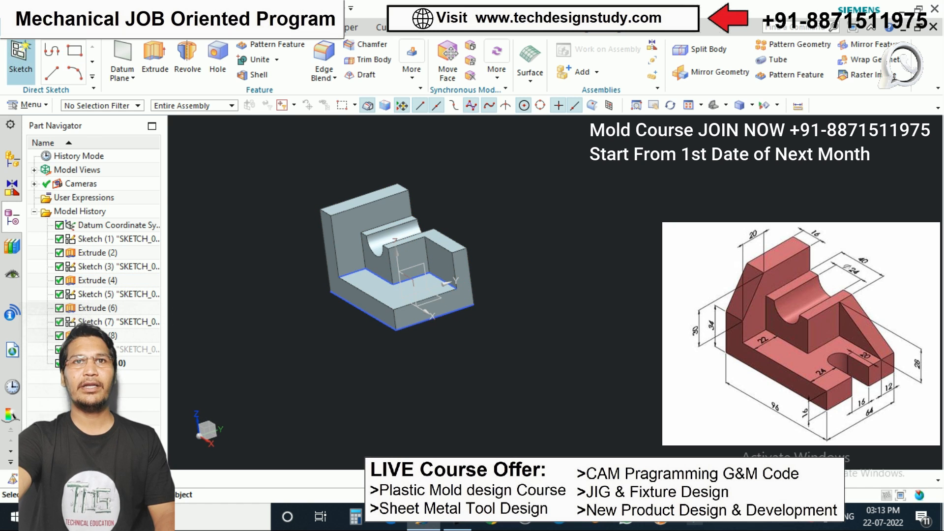
click(24, 49)
click(306, 183)
scroll(348, 209, down, 2)
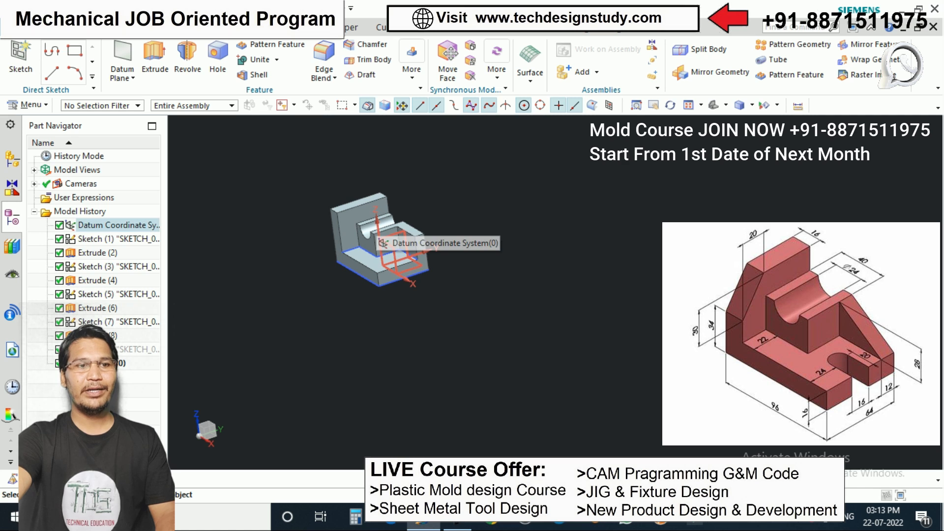
Start a chamfer on the upper edge at the rib's free end and use an asymmetric cross section
middle_drag(394, 246, 422, 235)
scroll(422, 235, up, 1)
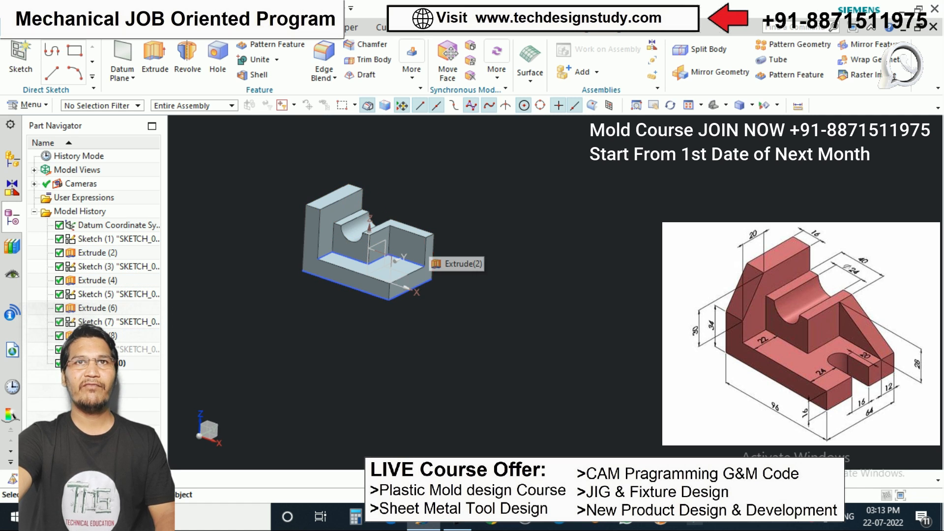
click(372, 47)
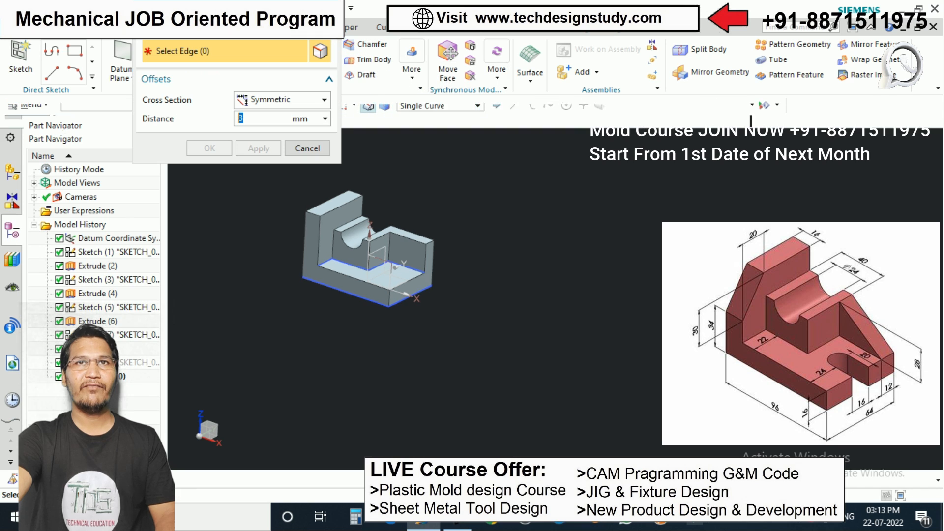
scroll(458, 231, up, 4)
click(460, 231)
scroll(453, 265, down, 3)
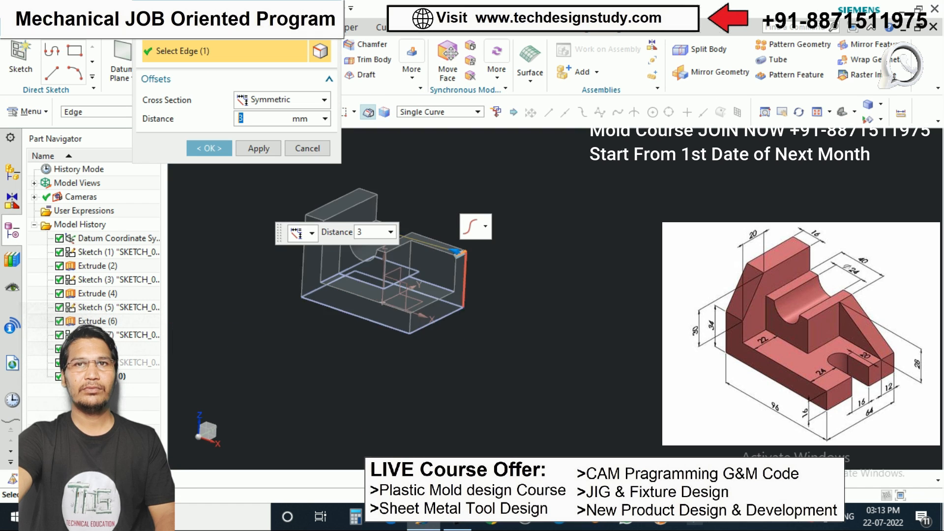
scroll(453, 250, up, 2)
drag(445, 250, 383, 230)
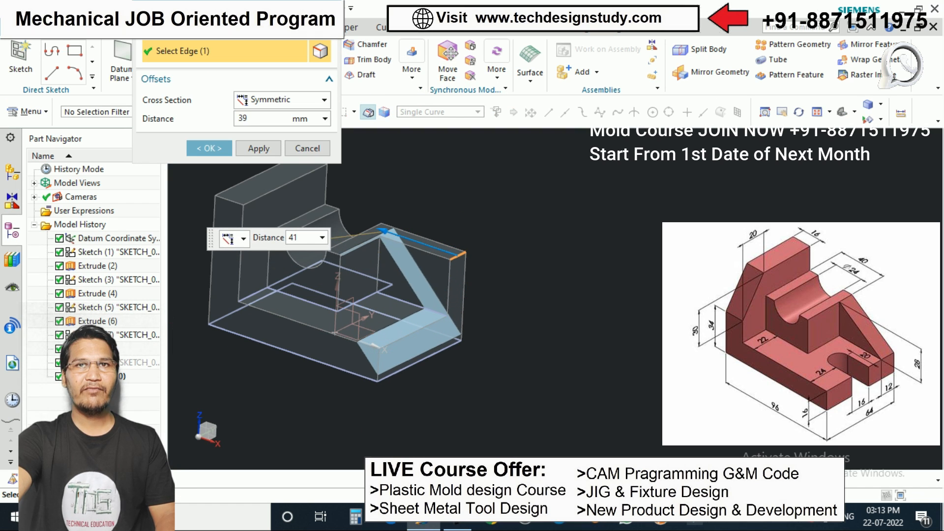
click(325, 100)
click(274, 127)
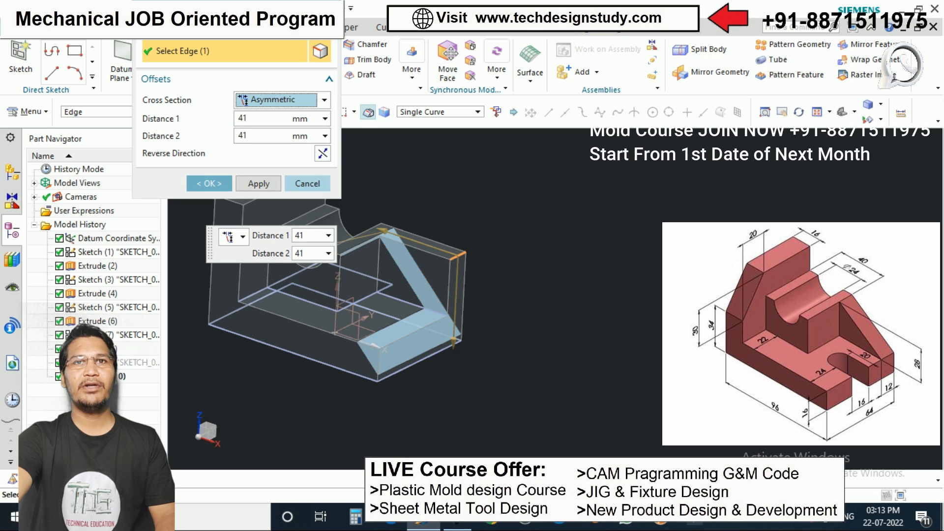
Set the rib chamfer to 40 mm along the top and 28 mm down the end, and create it
scroll(384, 230, up, 4)
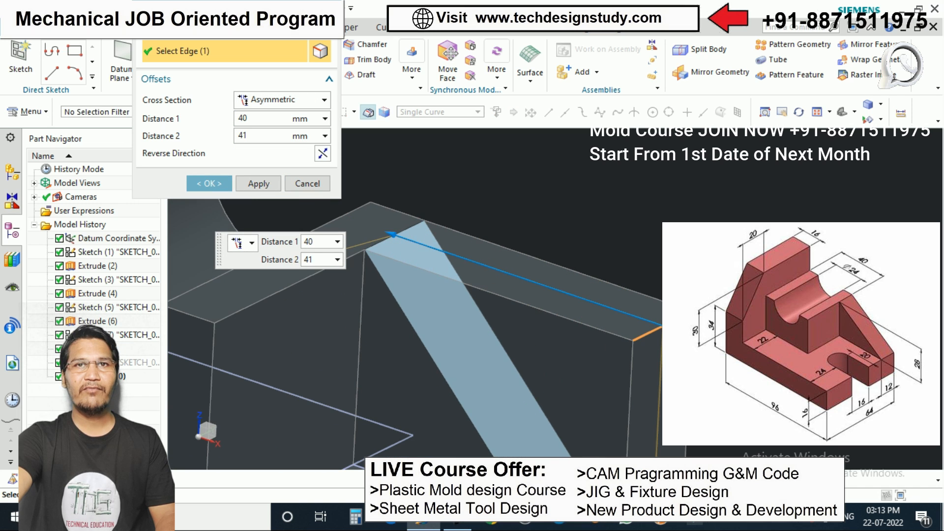
scroll(384, 230, down, 5)
drag(544, 295, 545, 261)
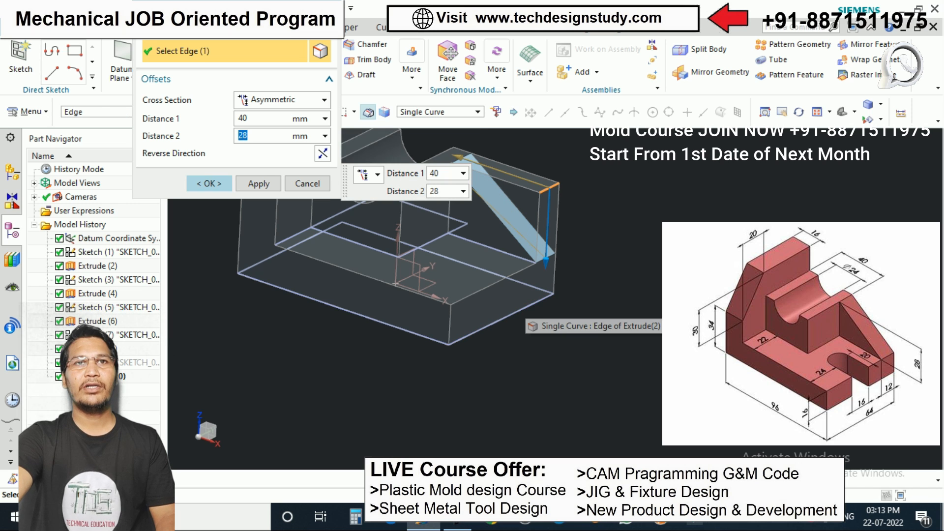
key(Return)
key(Home)
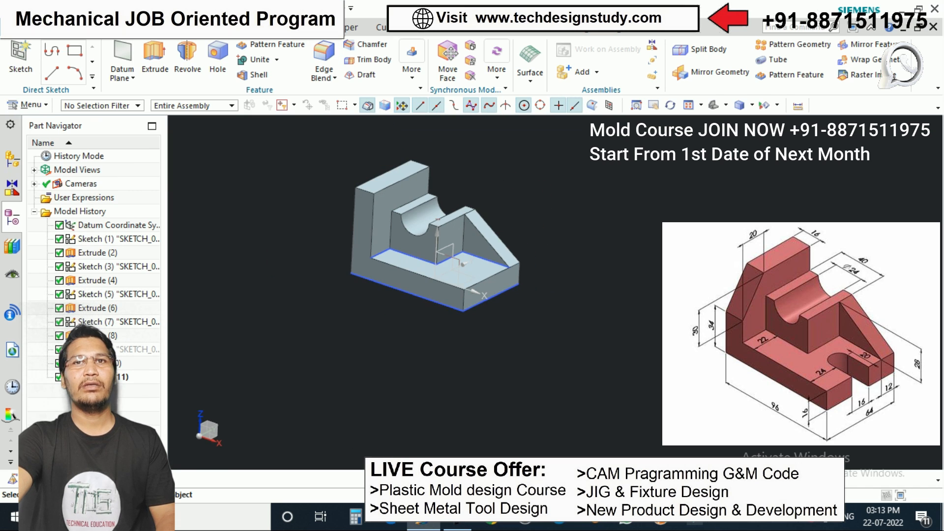
Start another asymmetric chamfer on the short top edge at the upright wall's end opposite the rib side
mouse_move(461, 264)
middle_down()
mouse_move(445, 269)
mouse_move(471, 274)
middle_up()
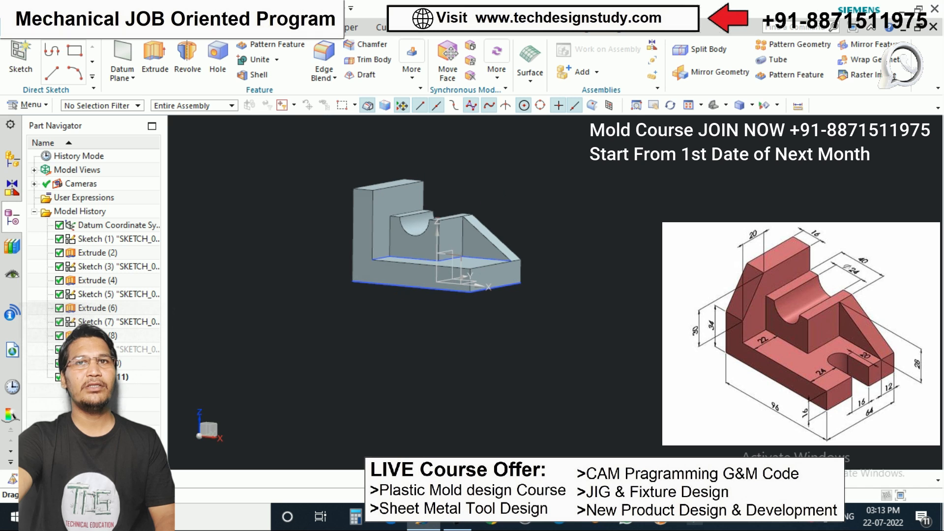
scroll(442, 186, up, 2)
middle_drag(441, 186, 418, 209)
scroll(356, 183, up, 2)
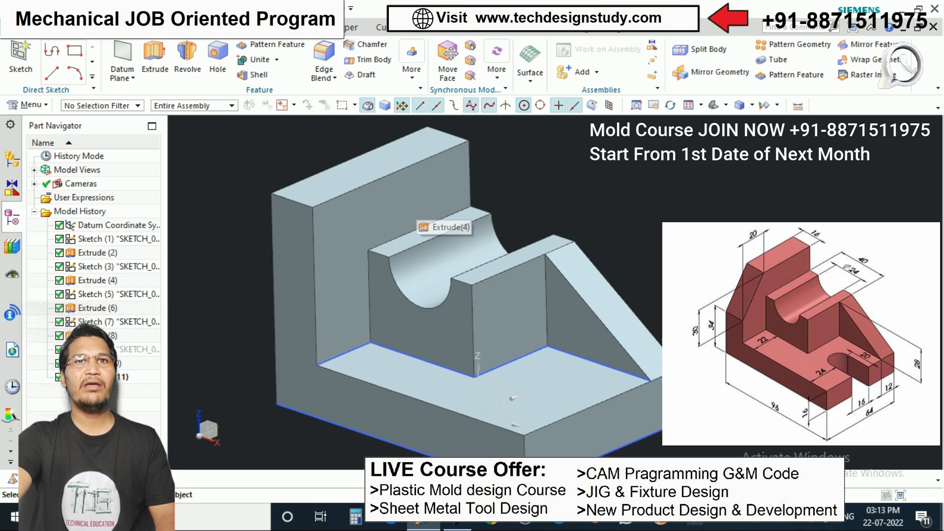
scroll(320, 218, down, 2)
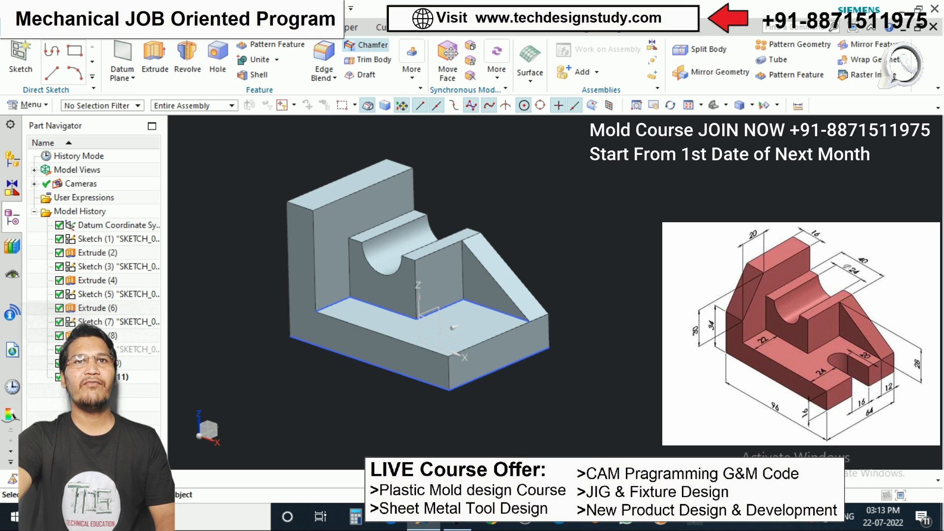
click(366, 44)
click(300, 213)
shift+middle_drag(301, 212, 319, 238)
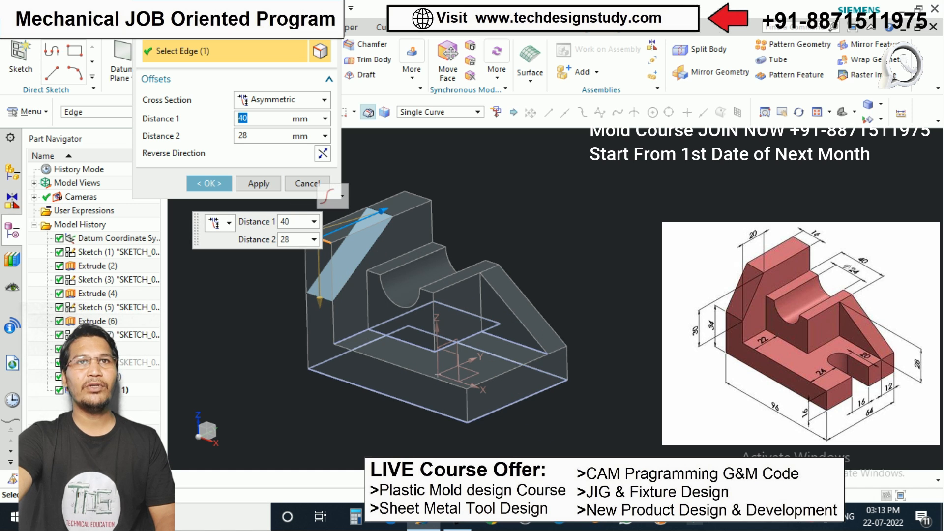
Set the wall chamfer to 20 mm along the top and 30 mm down the end, and create it
text(2)
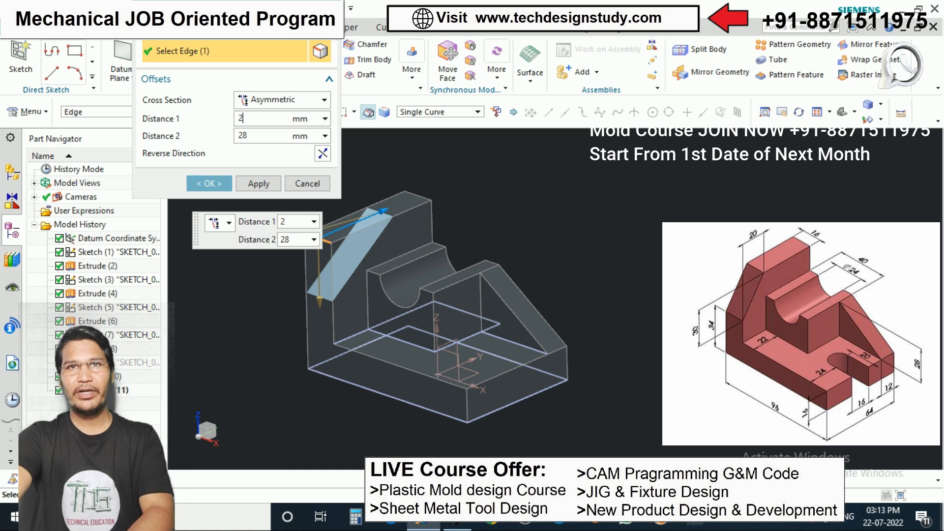
text(0)
key(Return)
scroll(327, 319, up, 3)
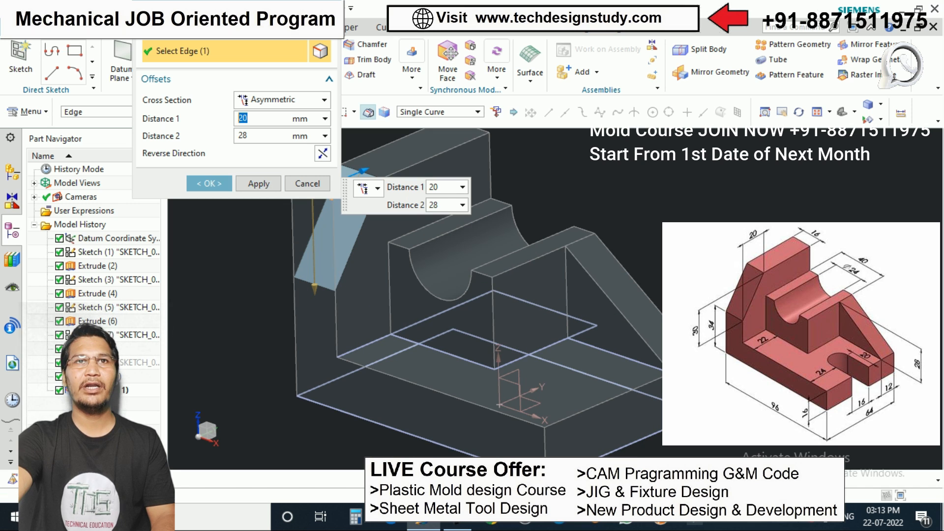
click(247, 135)
text(30)
key(Return)
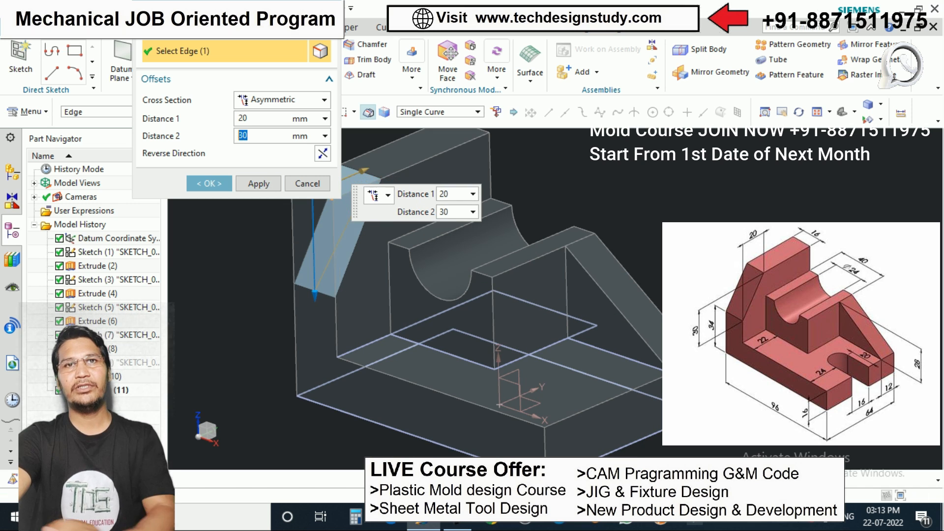
click(209, 184)
scroll(193, 227, down, 3)
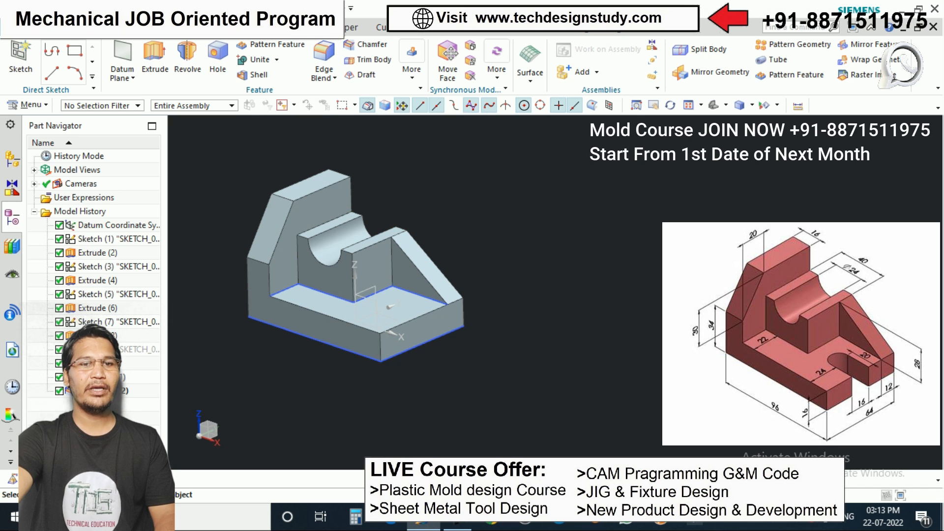
Roll the model history back to the base sketch, Sketch (1), and open that sketch for editing
shift+middle_drag(385, 374, 388, 364)
mouse_move(394, 297)
middle_down()
mouse_move(433, 293)
mouse_move(437, 250)
mouse_move(408, 283)
middle_up()
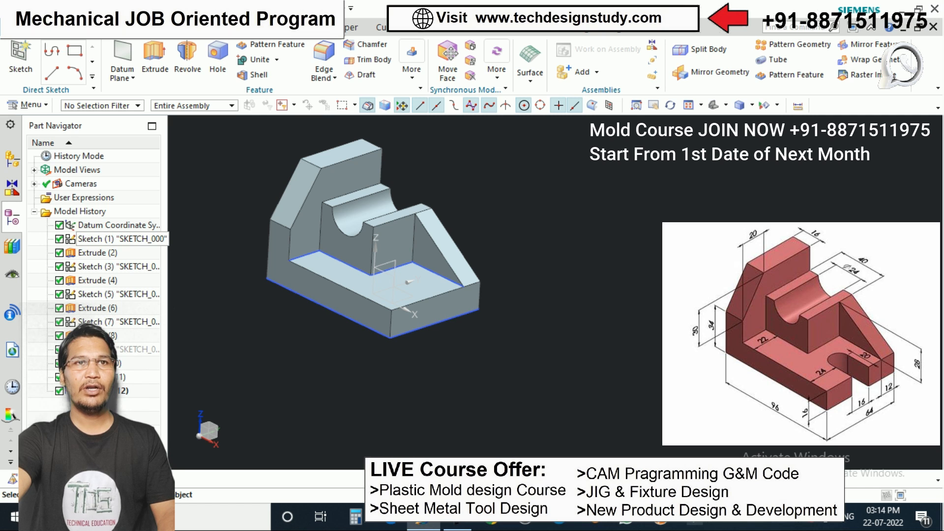
double_click(102, 239)
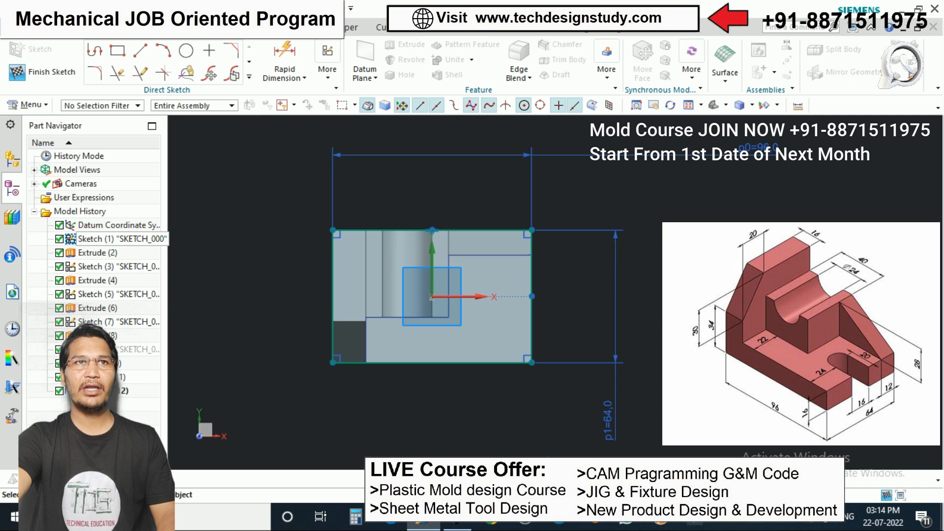
key(ctrl+q)
right_click(99, 239)
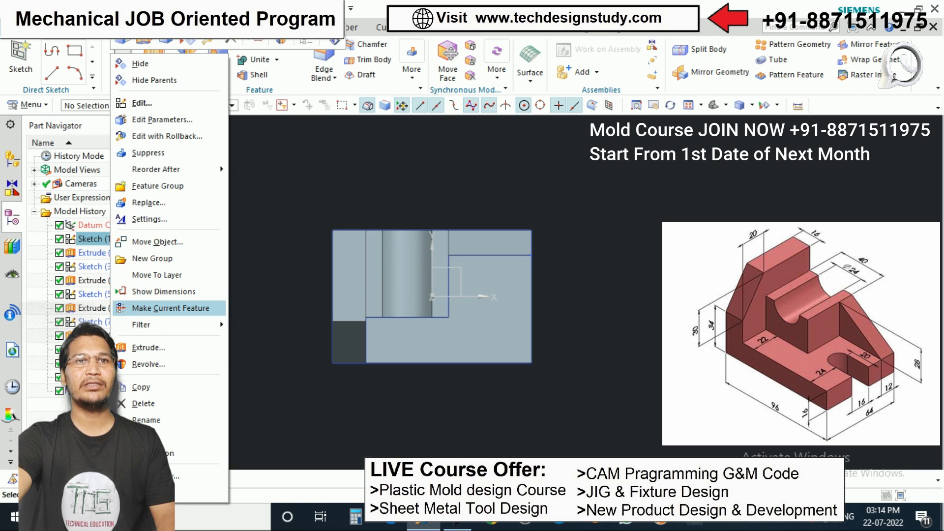
click(170, 308)
scroll(278, 256, down, 3)
scroll(305, 266, up, 2)
scroll(364, 216, down, 2)
scroll(352, 221, up, 2)
double_click(352, 222)
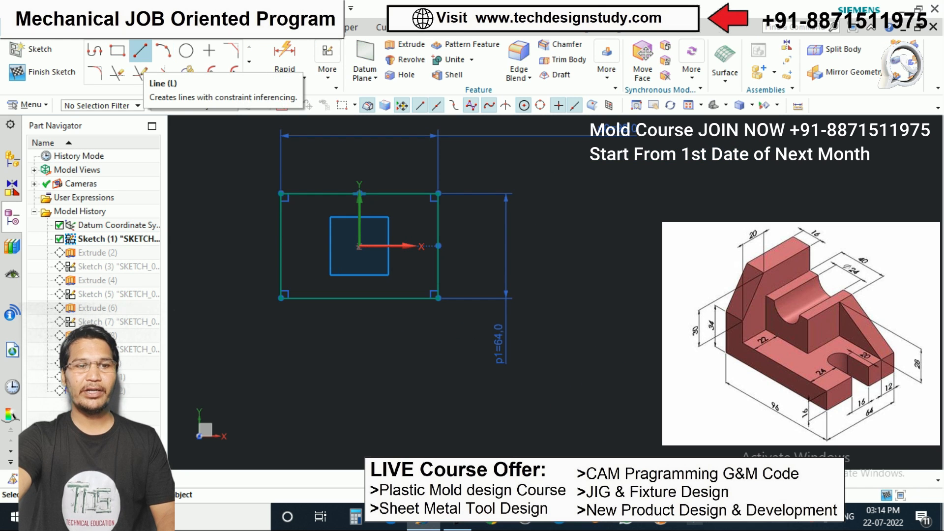
Sketch a circle about 14.2 mm in diameter near the X axis, centred about 22.2 mm inside the base's short edge on the +X side
click(186, 50)
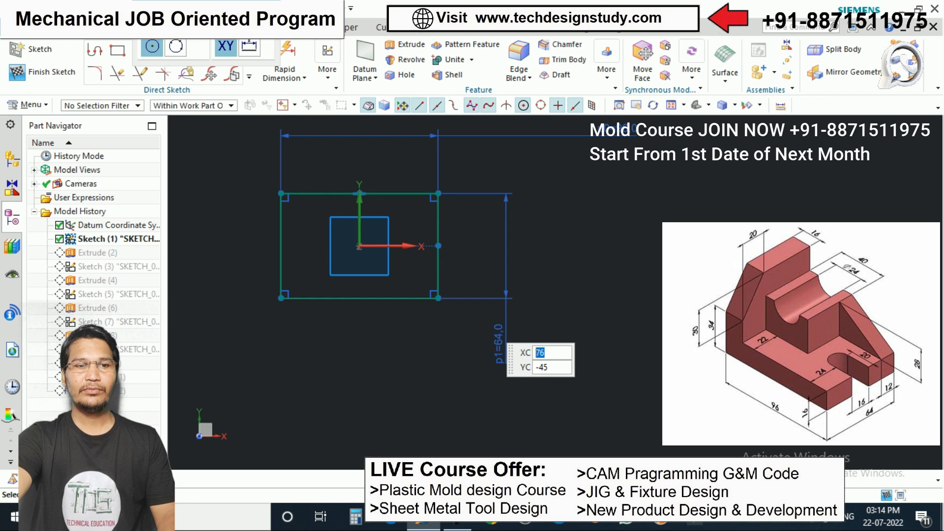
scroll(469, 249, up, 3)
scroll(460, 248, down, 2)
scroll(386, 247, up, 5)
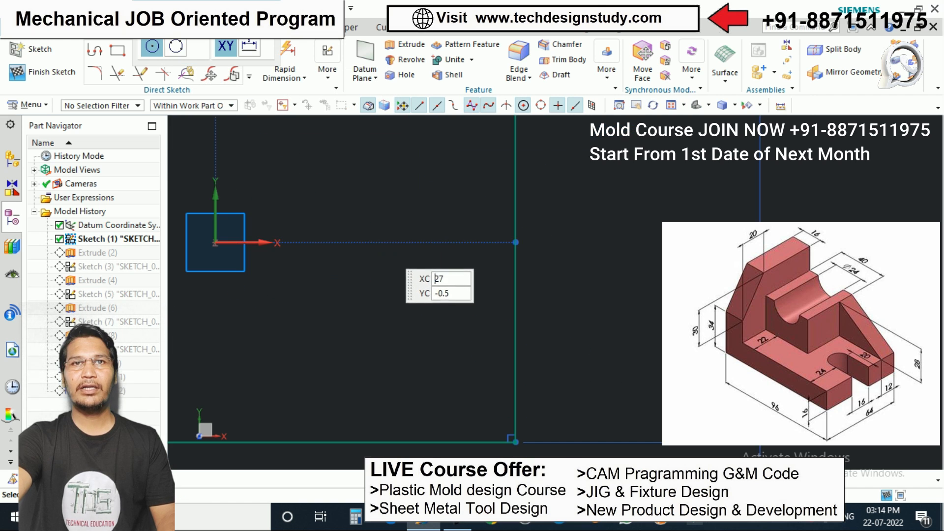
click(377, 241)
click(384, 284)
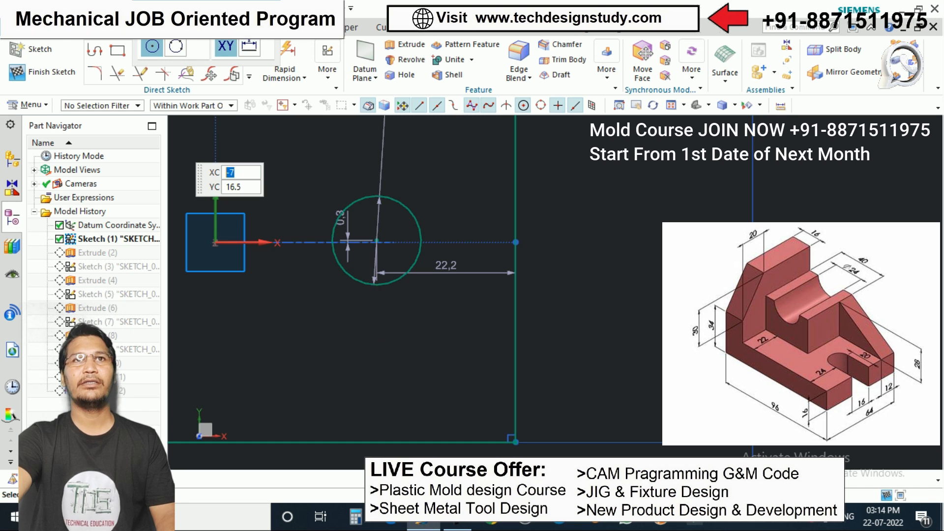
key(Escape)
Align the circle's centre horizontally with the midpoint of the short edge on the +X side
scroll(328, 251, down, 2)
scroll(353, 245, up, 1)
click(361, 245)
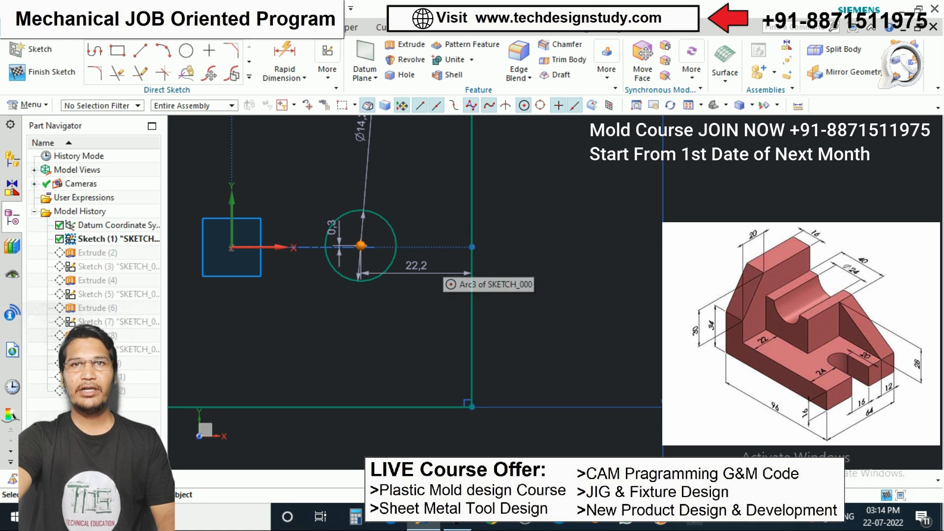
click(472, 248)
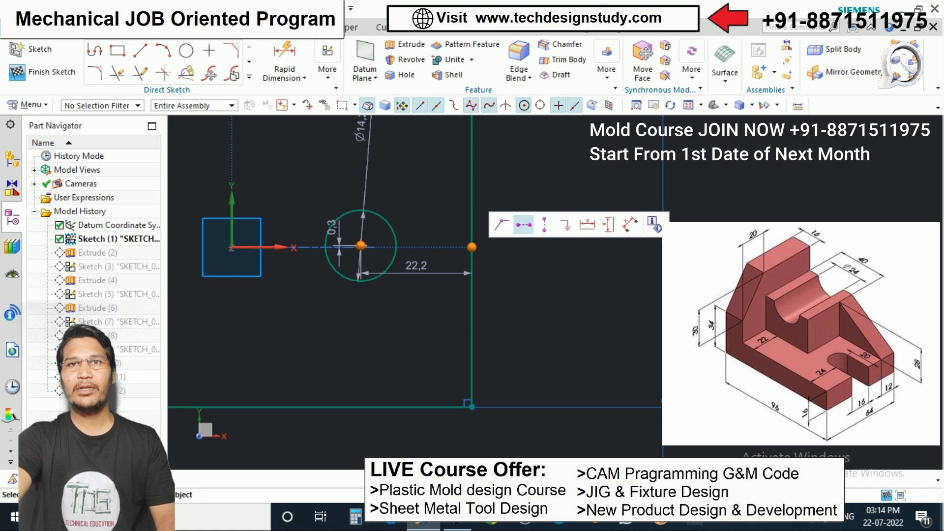
click(524, 224)
scroll(446, 225, down, 3)
scroll(421, 217, up, 1)
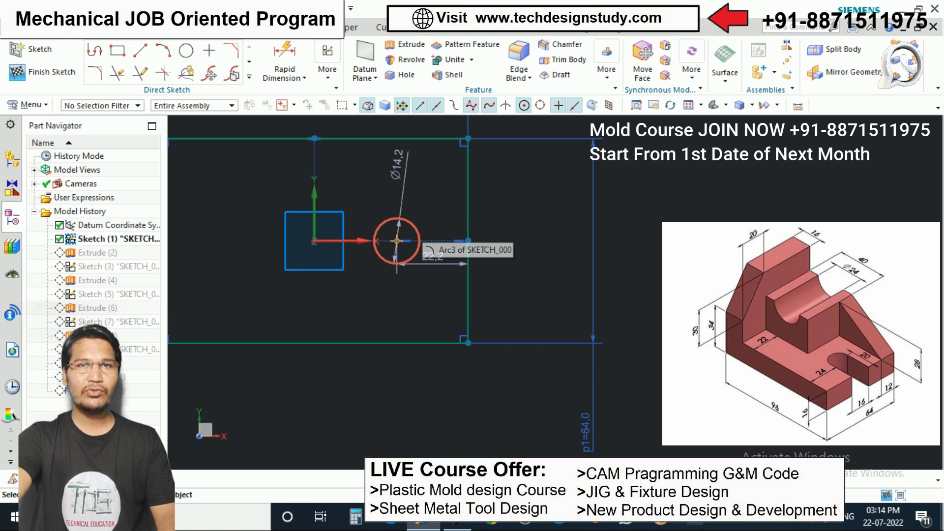
Set the slot circle's diameter to 16 mm
double_click(398, 167)
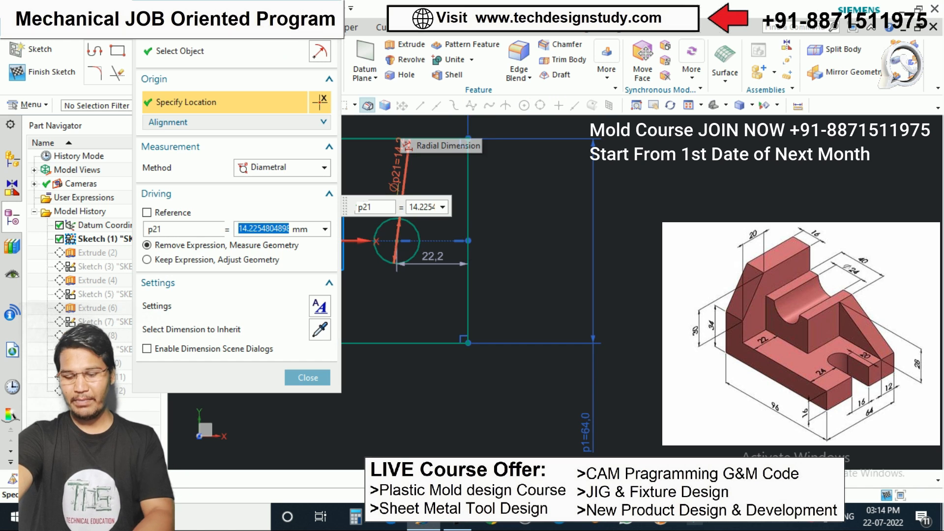
text(1)
key(Return)
scroll(412, 252, down, 1)
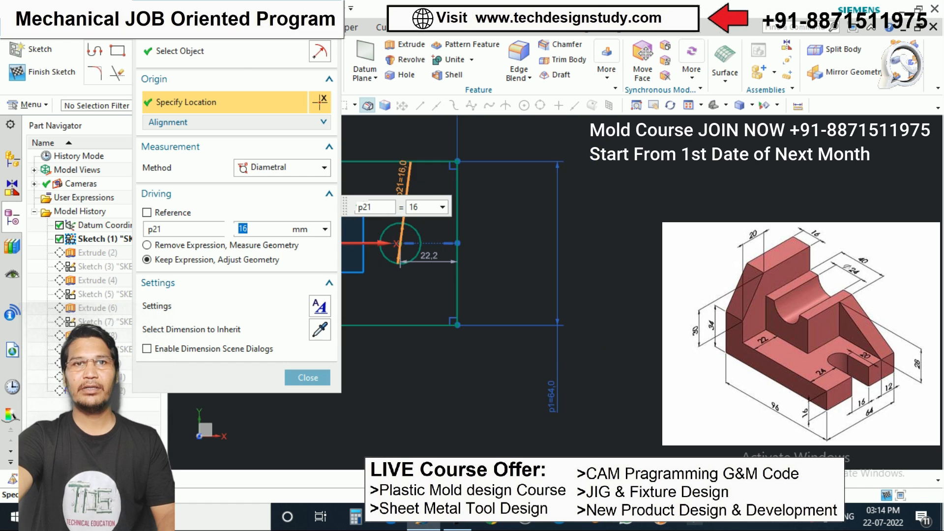
click(308, 378)
scroll(428, 253, up, 2)
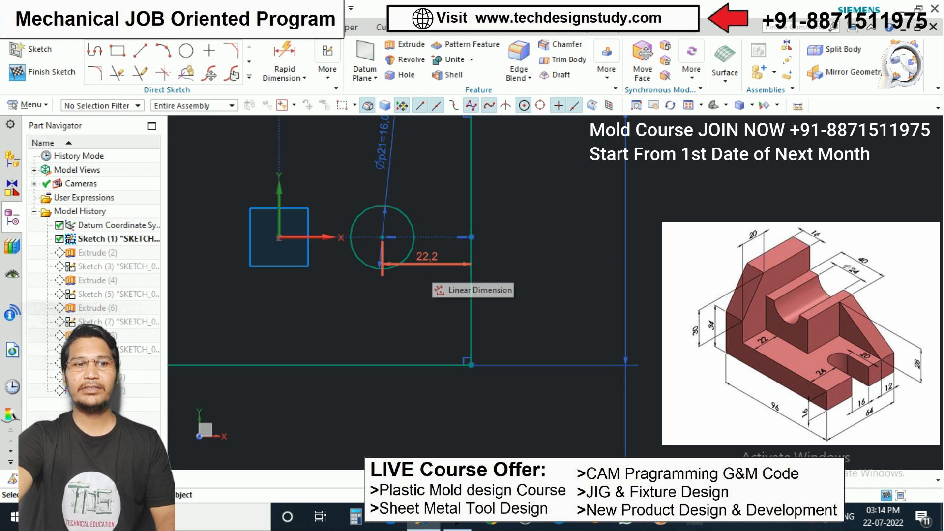
Set the distance from the circle's centre to the short base edge to 20 mm
double_click(426, 256)
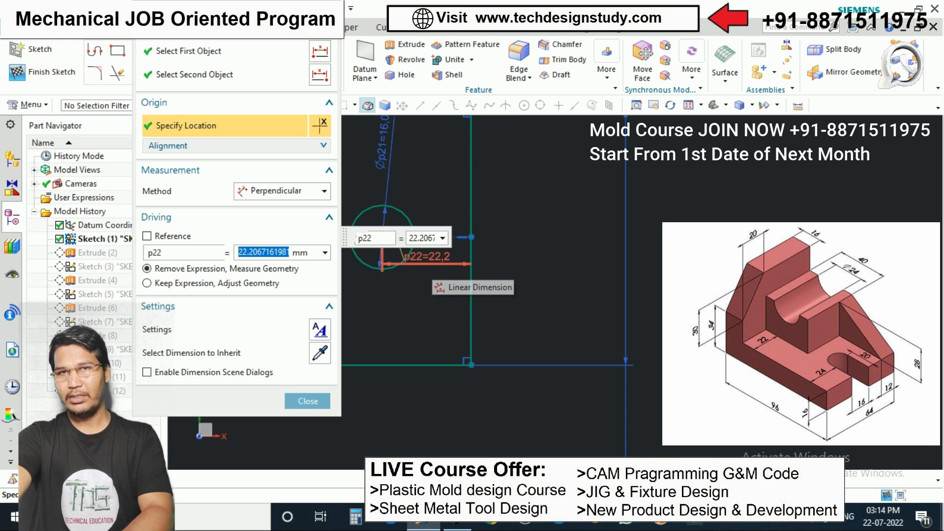
text(20)
key(Return)
scroll(418, 296, down, 1)
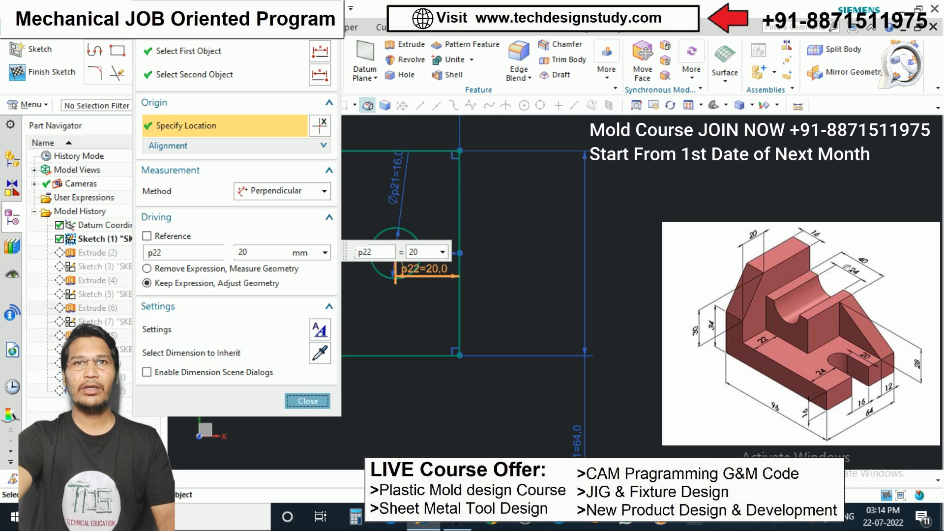
key(Escape)
Draw a horizontal line from the circle's upper quadrant past the short base edge and trim off the part outside the base
scroll(466, 202, up, 1)
key(l)
scroll(401, 214, up, 3)
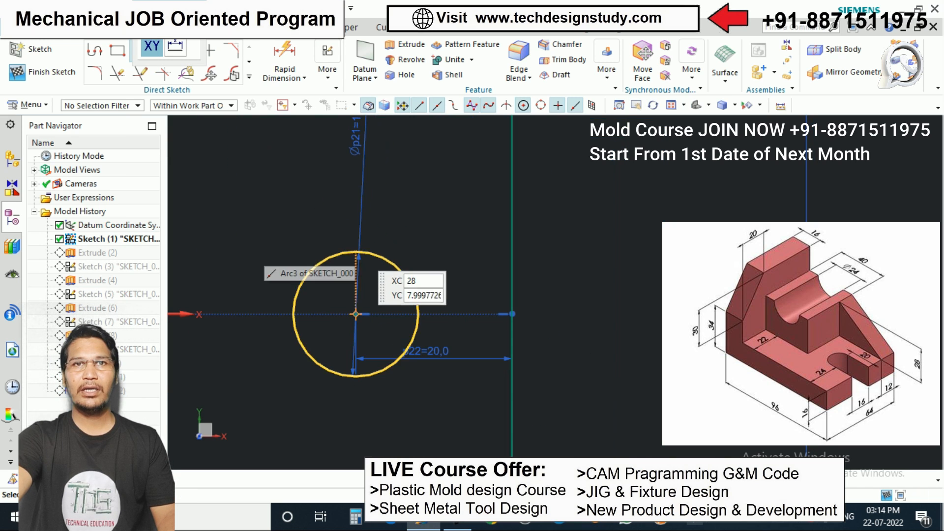
click(356, 252)
click(538, 252)
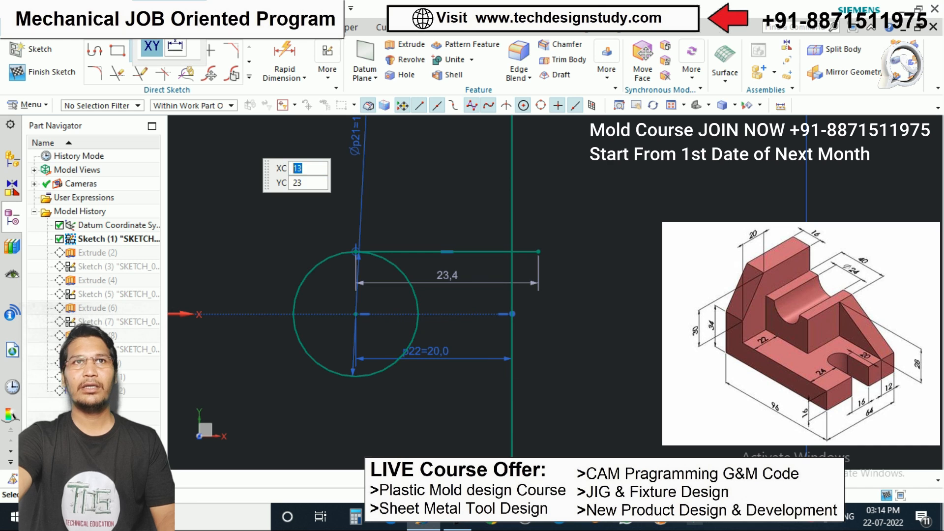
key(Escape)
key(t)
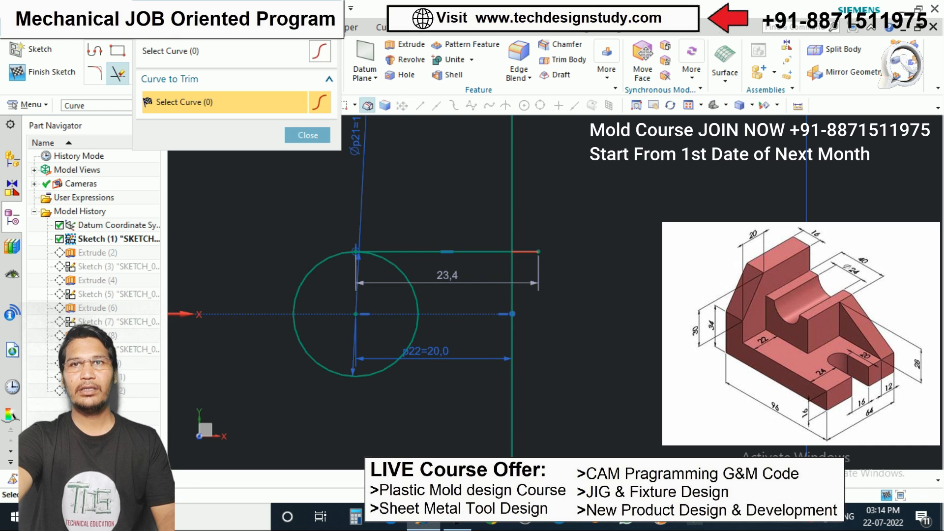
click(526, 252)
scroll(522, 243, down, 3)
click(308, 135)
scroll(438, 241, down, 1)
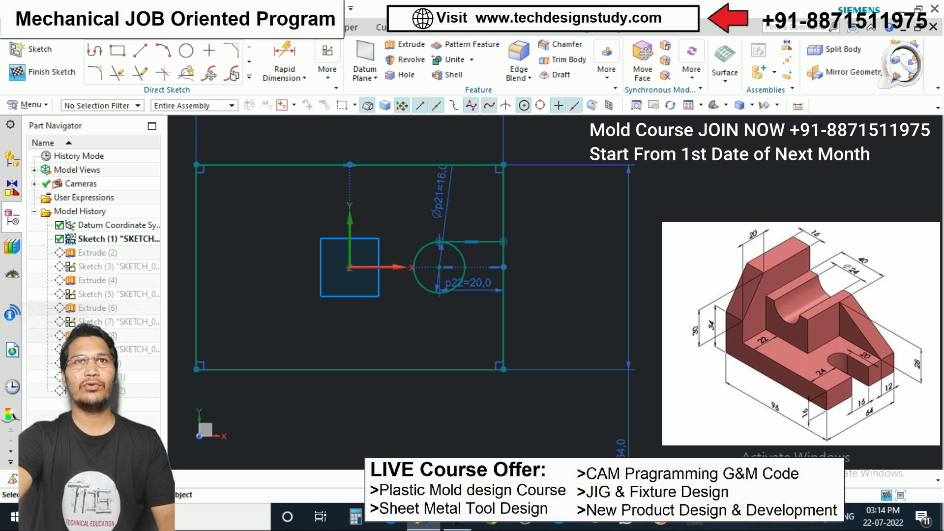
Mirror the horizontal slot line about the sketch's horizontal axis
click(249, 76)
click(95, 186)
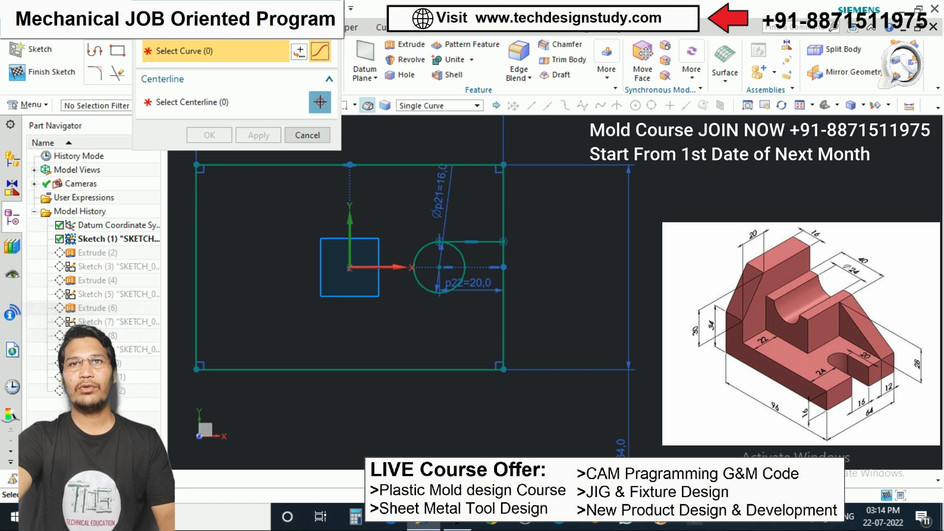
click(472, 242)
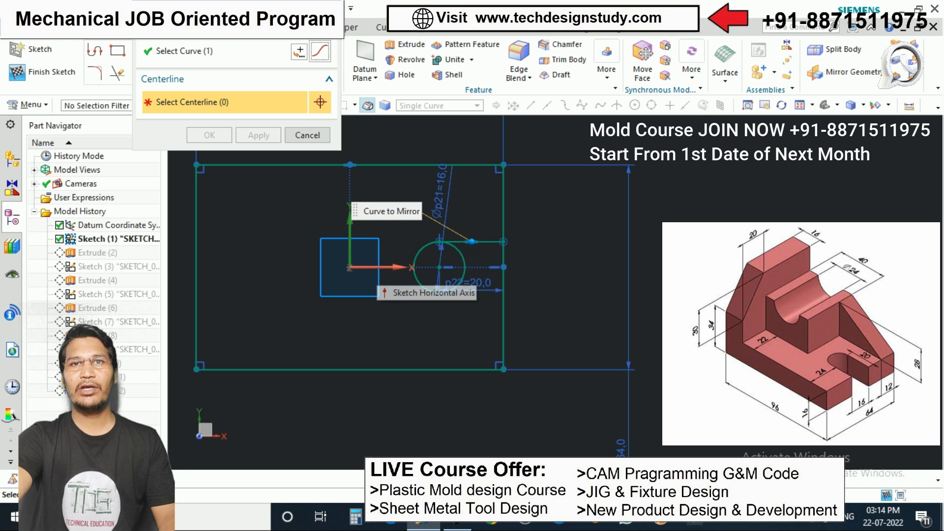
click(389, 267)
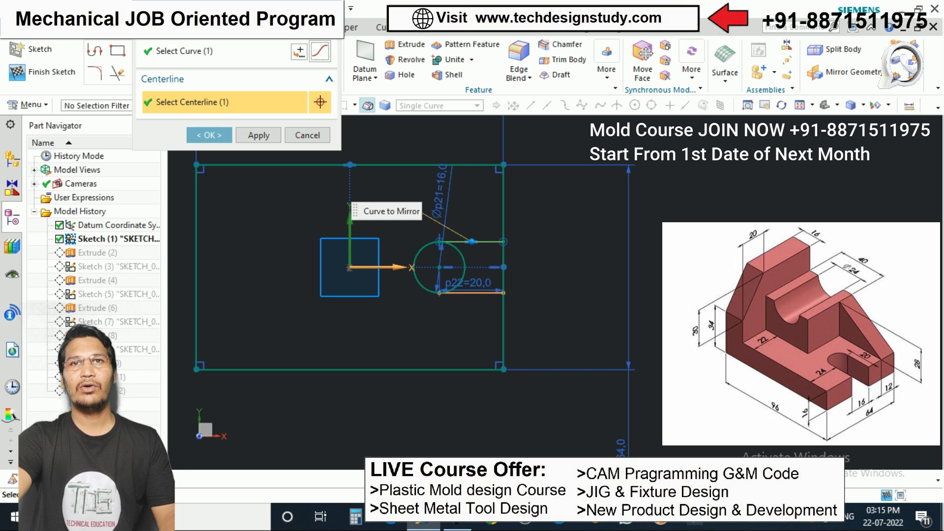
click(209, 135)
scroll(468, 276, up, 3)
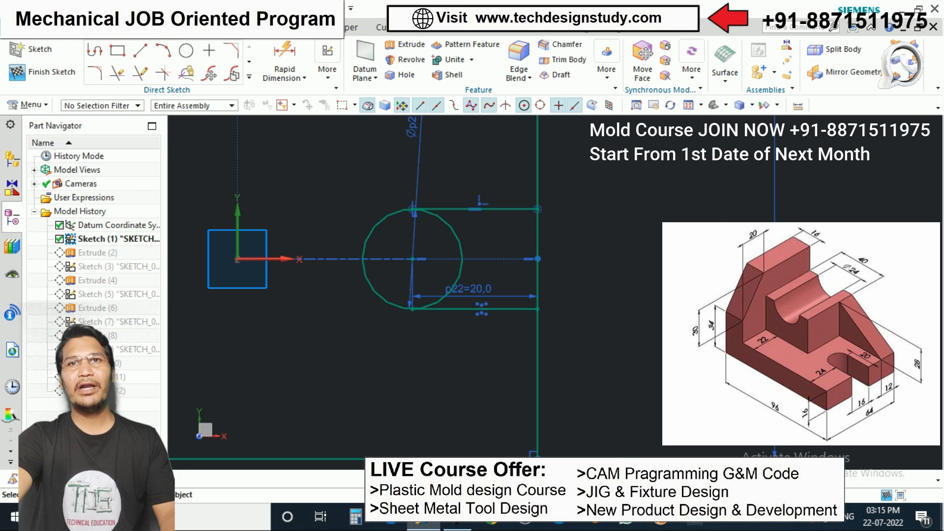
Trim away the circle's half facing the short edge and the edge segment between the two slot lines to open the slot
key(t)
scroll(613, 261, down, 1)
click(493, 251)
scroll(494, 251, down, 3)
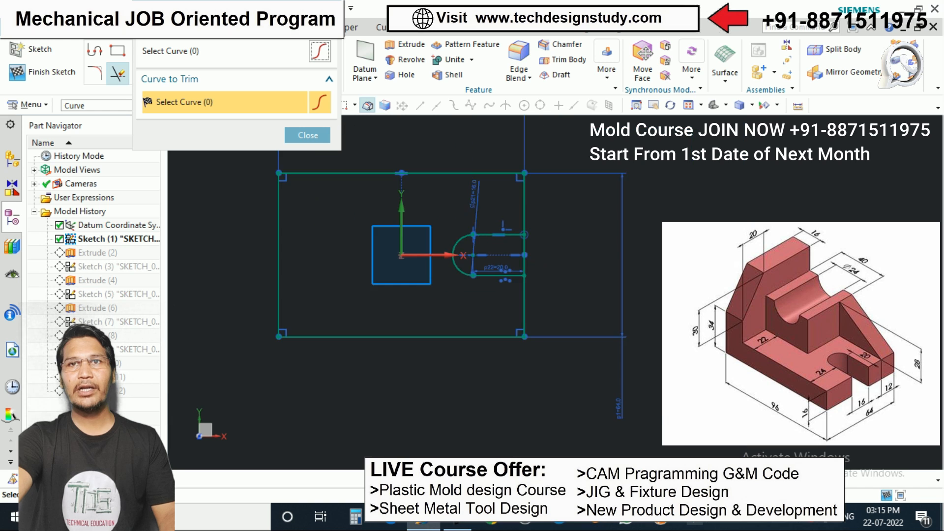
scroll(524, 249, up, 4)
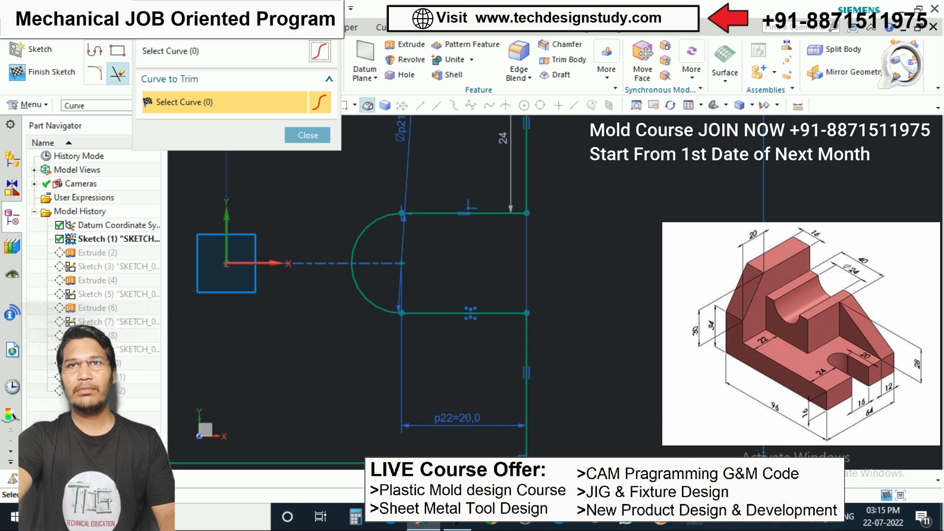
scroll(517, 274, down, 3)
click(308, 135)
scroll(502, 221, up, 2)
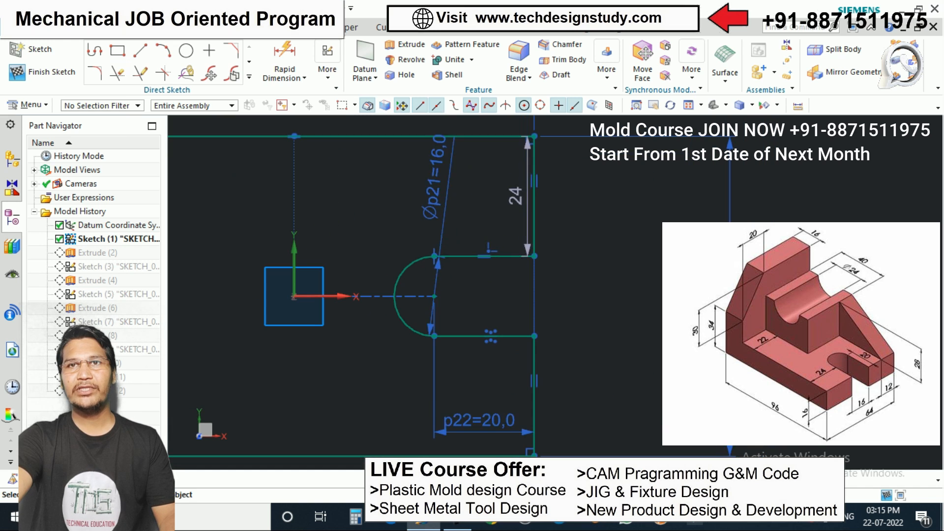
Make the 24 mm dimension between the base corner and the slot opening a driving dimension and finish the sketch
double_click(522, 219)
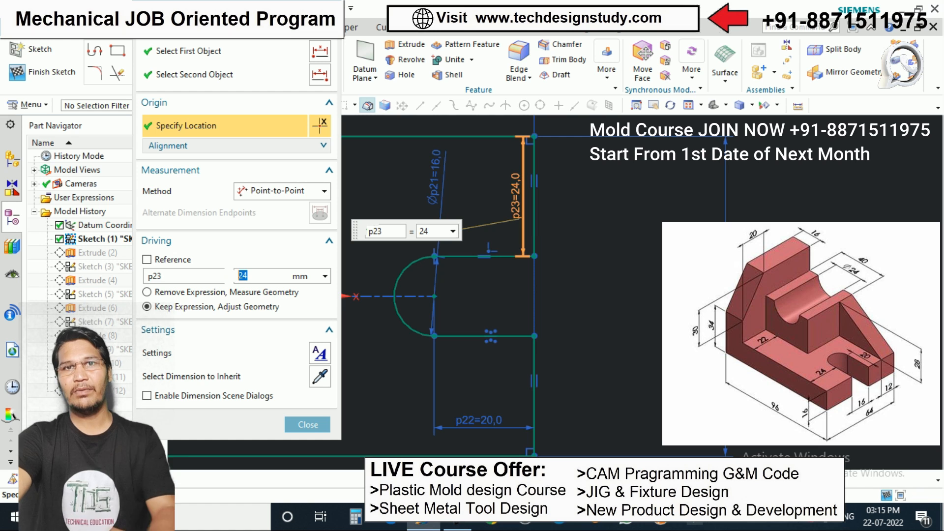
click(308, 424)
scroll(541, 235, down, 3)
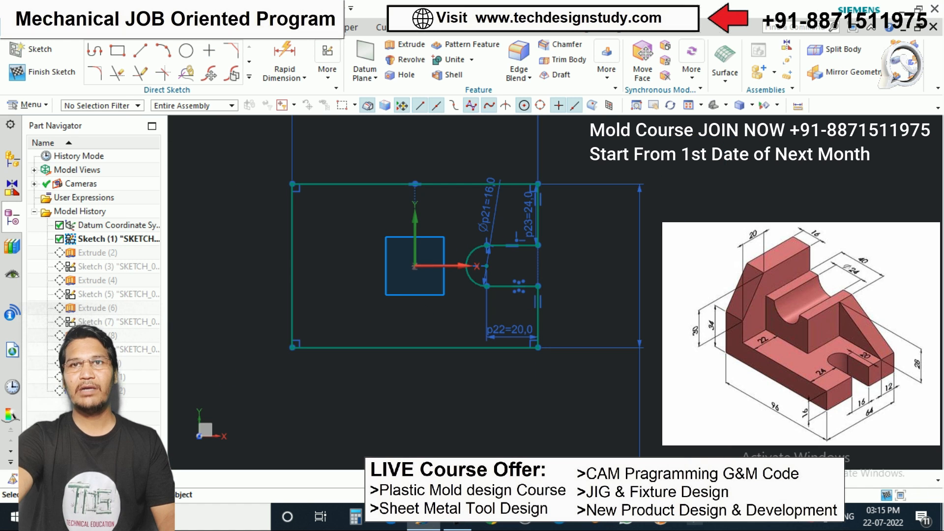
click(43, 71)
Roll the model history forward through the base extrusion, Extrude (2), to the wall extrusion, Extrude (4), making each the current feature
scroll(501, 256, down, 2)
middle_drag(500, 255, 462, 216)
scroll(550, 191, down, 3)
scroll(537, 235, up, 1)
middle_drag(538, 235, 523, 219)
scroll(523, 219, up, 1)
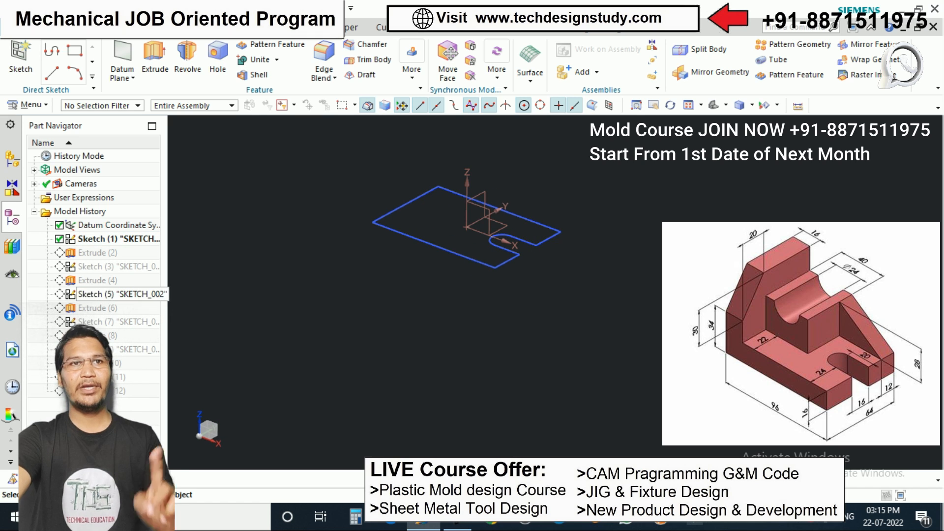
right_click(148, 253)
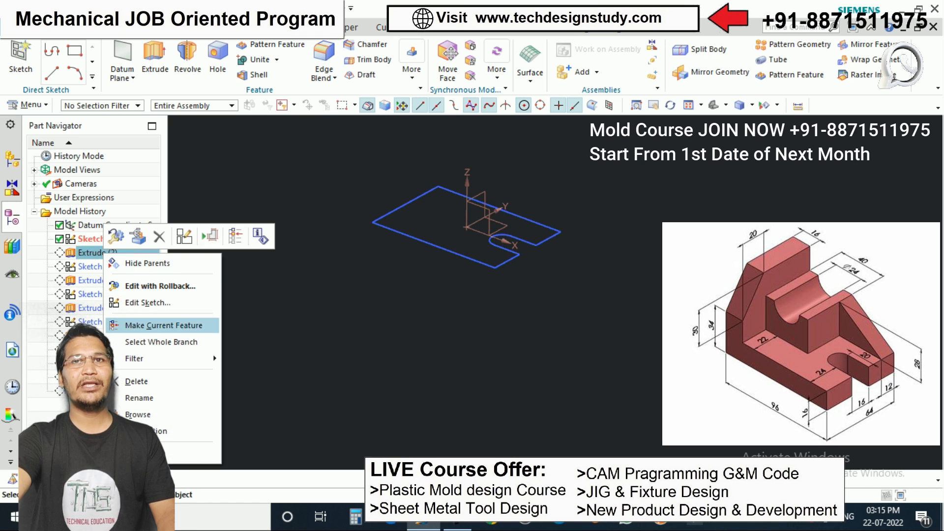
click(190, 325)
right_click(99, 279)
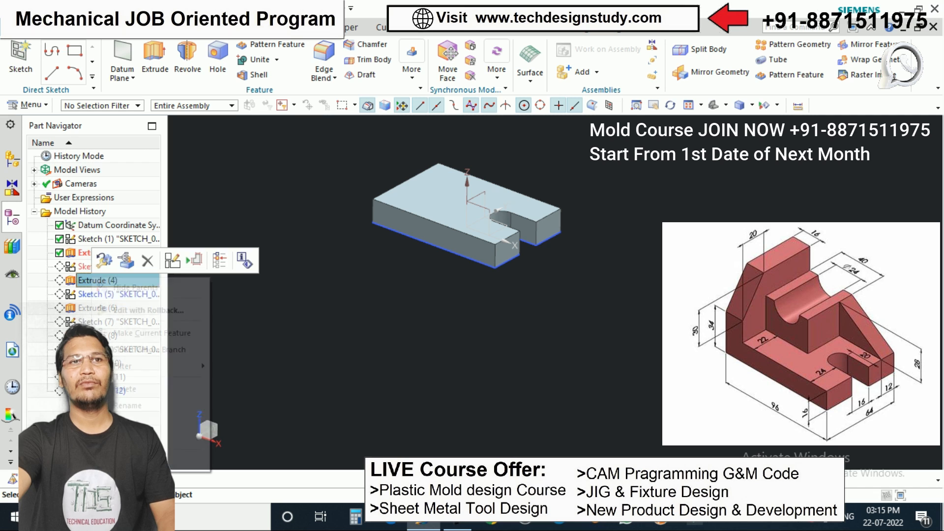
click(144, 331)
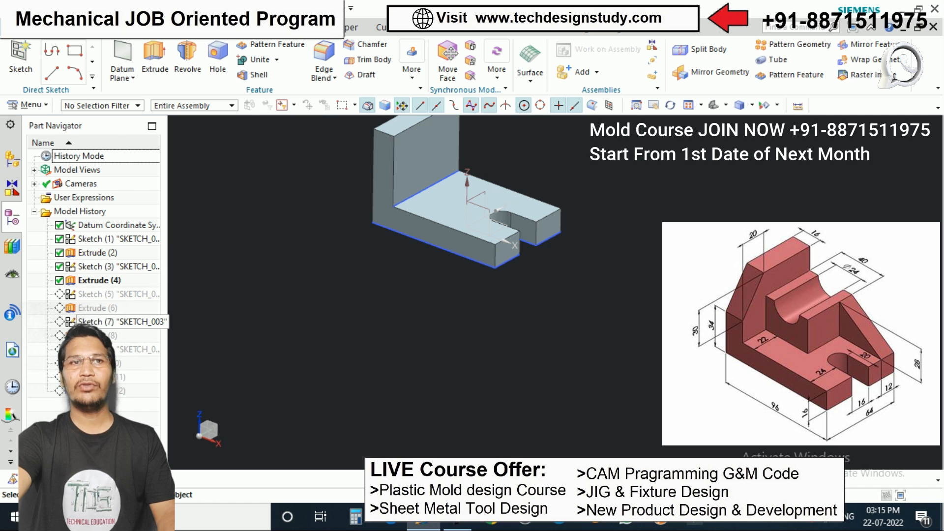
Roll the model history forward to Sketch (7) and on to the last feature (12), updating the display
right_click(99, 321)
click(142, 194)
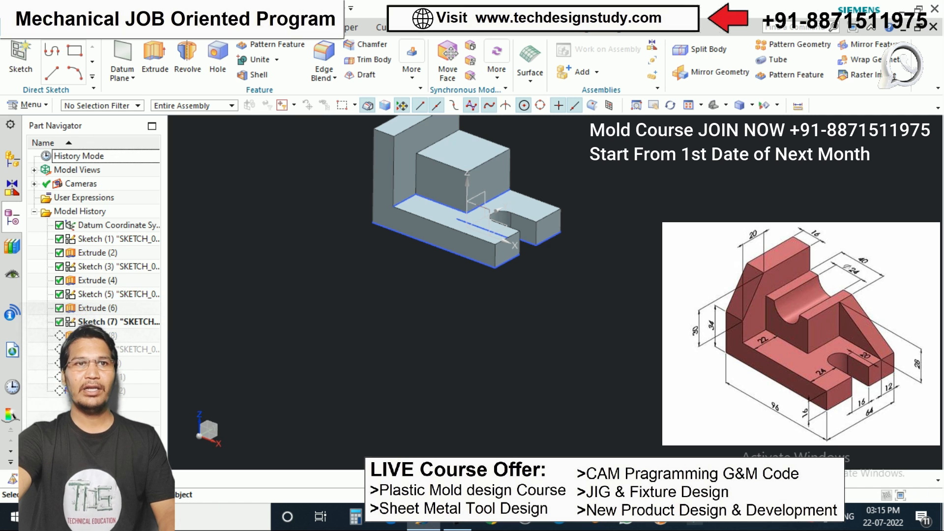
right_click(99, 390)
click(143, 252)
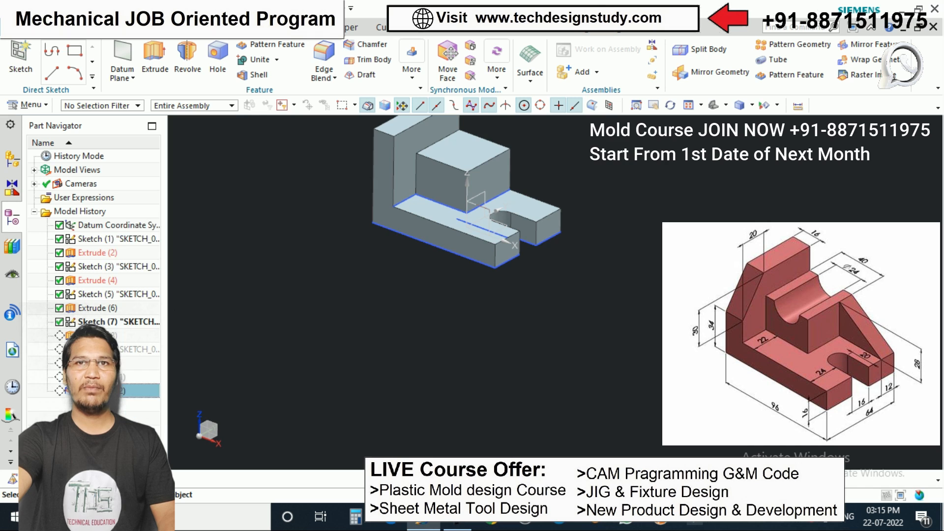
click(665, 103)
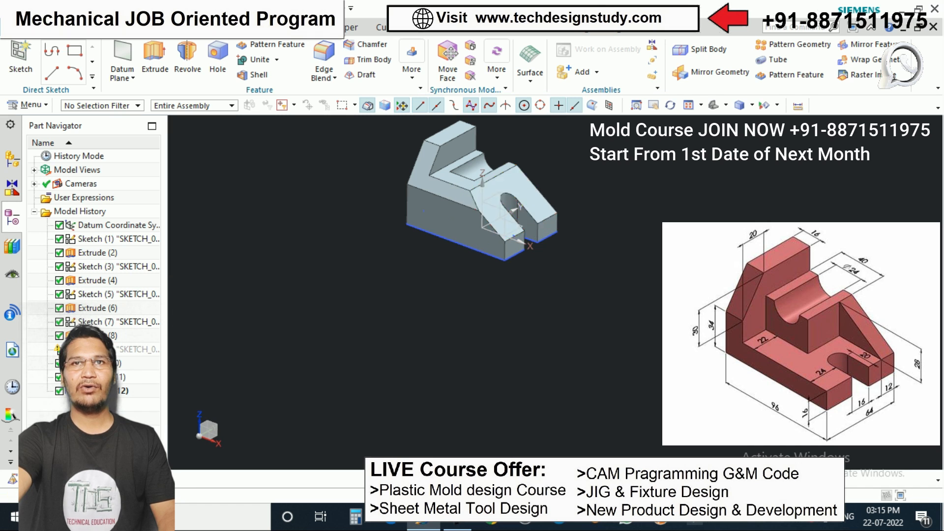
Open the SKETCH_004 circle sketch to examine its placement and exit it
double_click(99, 350)
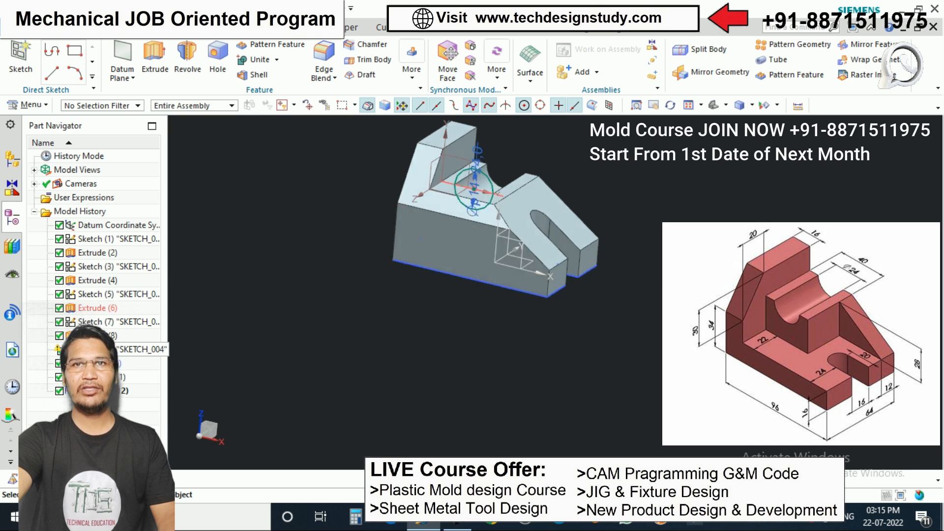
scroll(468, 303, down, 1)
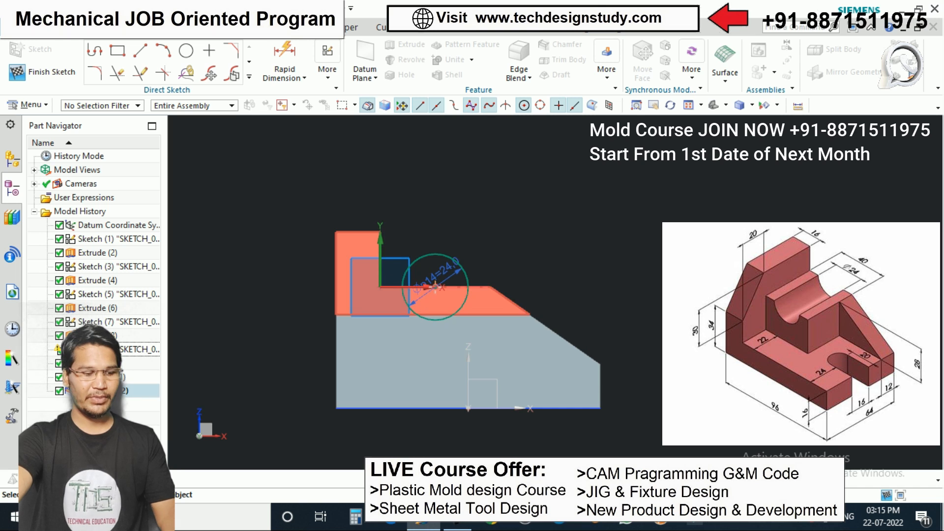
key(ctrl+q)
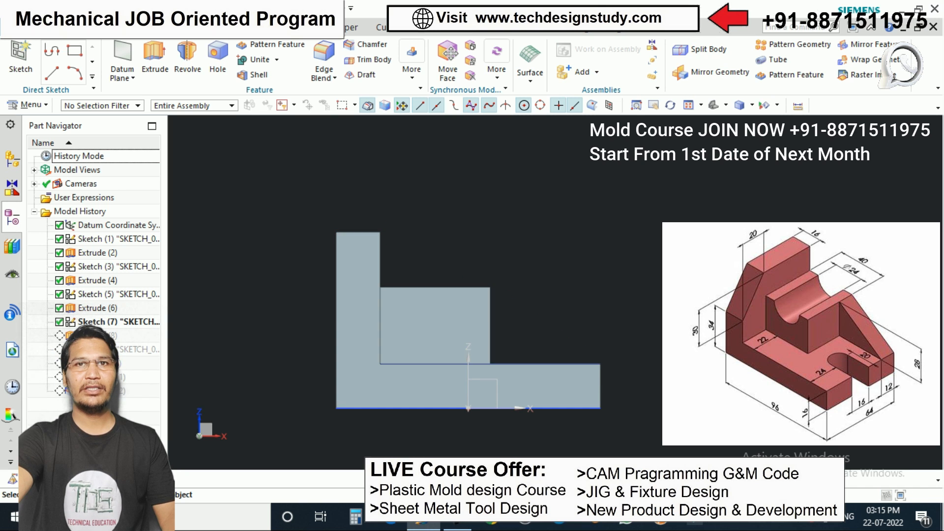
Open the SKETCH_003 line sketch on the base to examine its geometry and exit it
scroll(514, 379, up, 5)
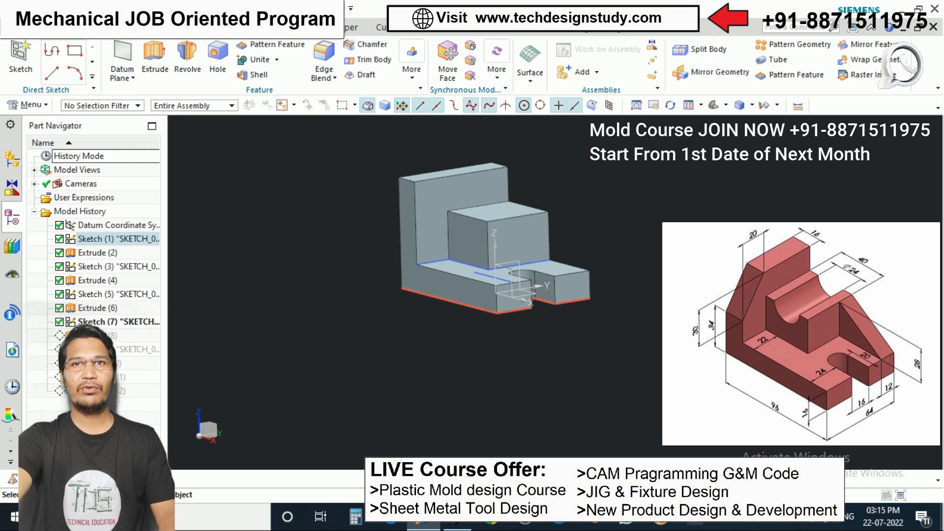
double_click(497, 302)
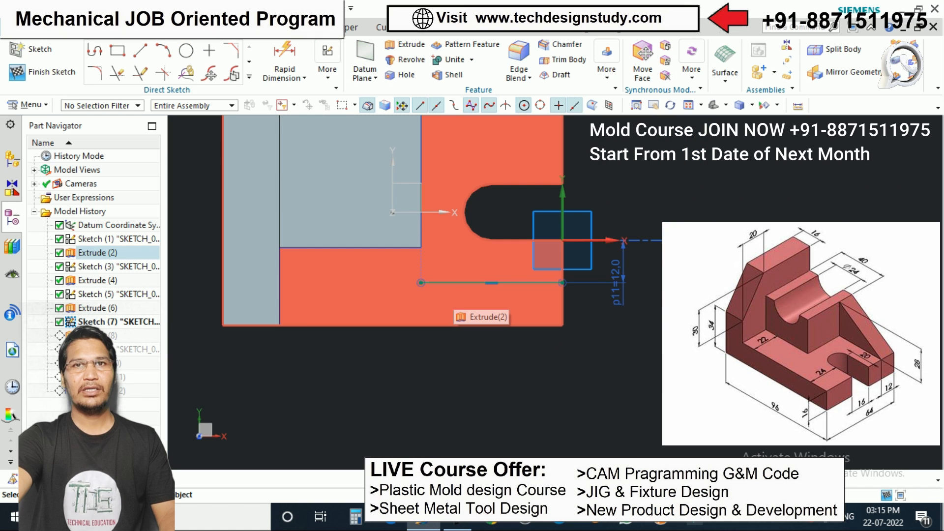
scroll(470, 290, down, 1)
mouse_move(470, 290)
middle_down()
mouse_move(467, 248)
mouse_move(435, 248)
mouse_move(492, 255)
mouse_move(445, 221)
middle_up()
key(ctrl+q)
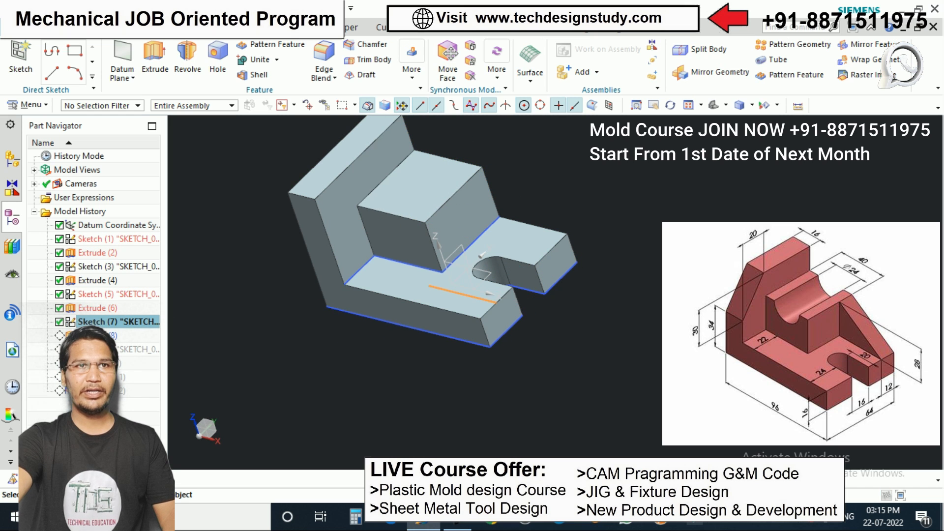
Roll the model history back by making Extrude (4) the current feature
right_click(98, 280)
click(147, 239)
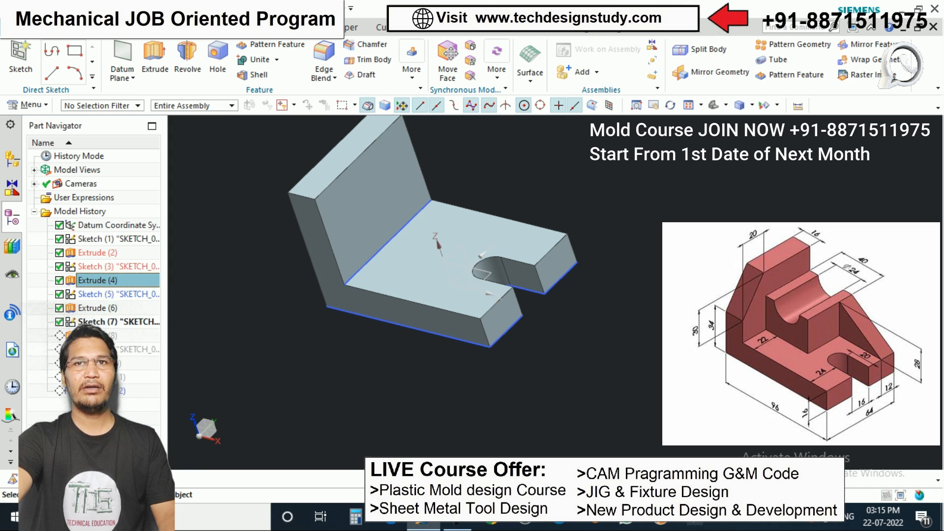
scroll(466, 270, up, 1)
middle_drag(466, 270, 511, 271)
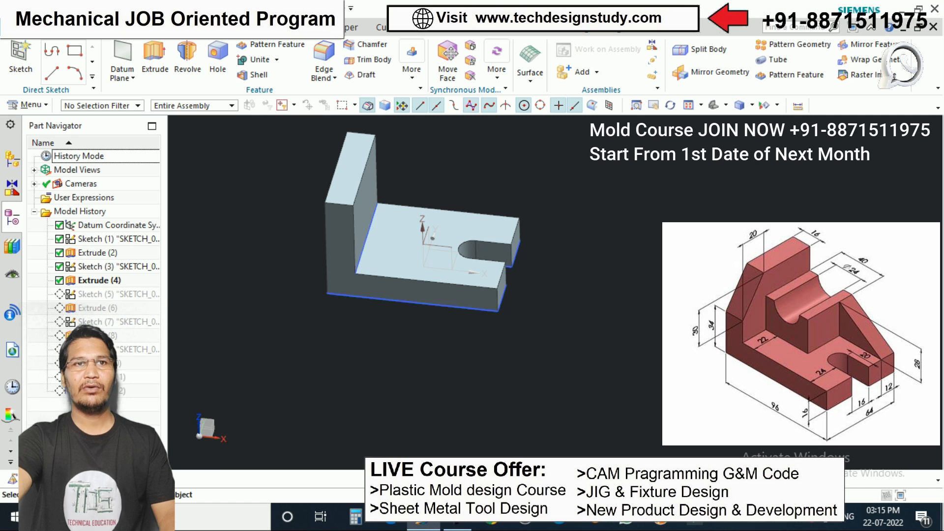
Replay the history by making Sketch (5), Extrude (6) and Sketch (7) the current feature one after another
right_click(147, 294)
click(153, 369)
middle_drag(423, 226, 408, 241)
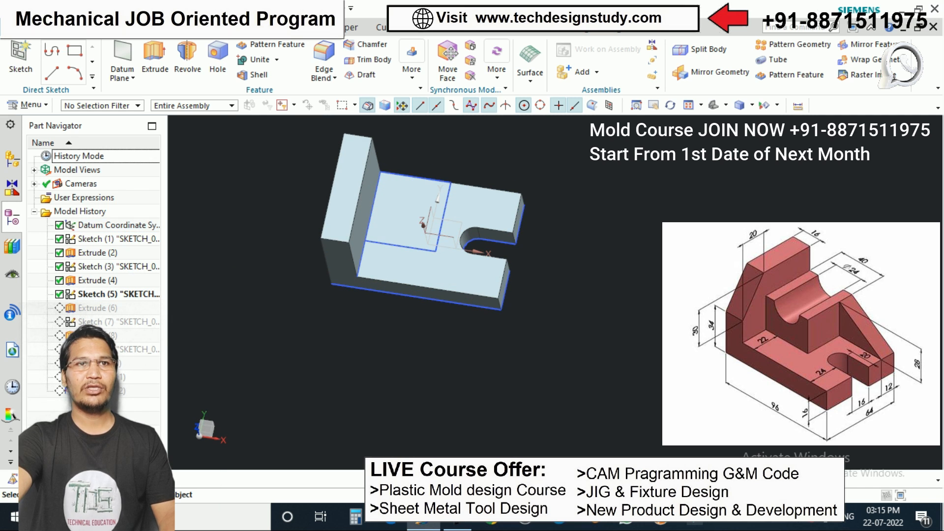
right_click(98, 308)
click(147, 173)
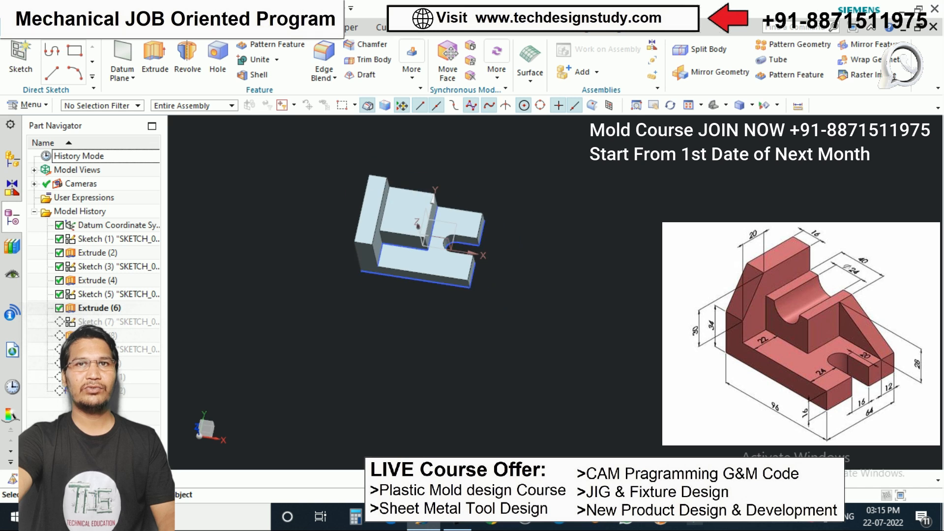
middle_drag(423, 256, 423, 216)
right_click(98, 322)
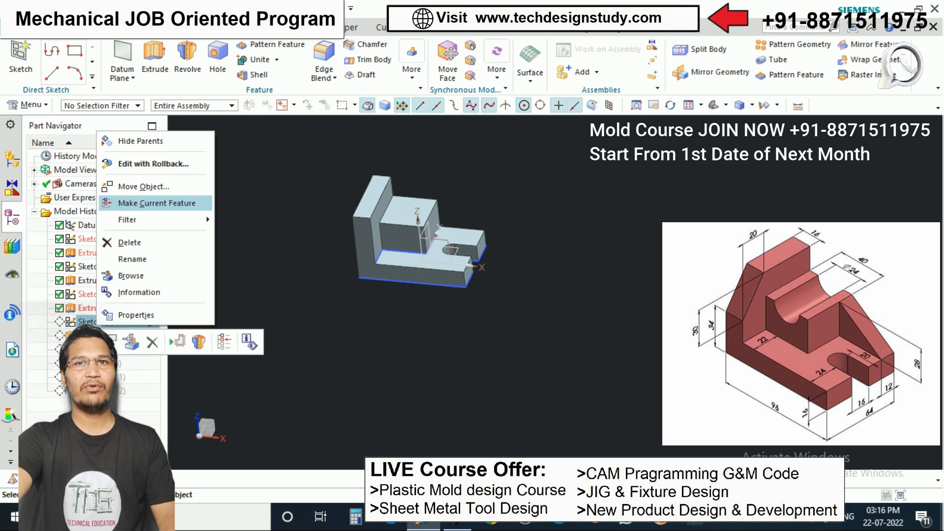
click(147, 200)
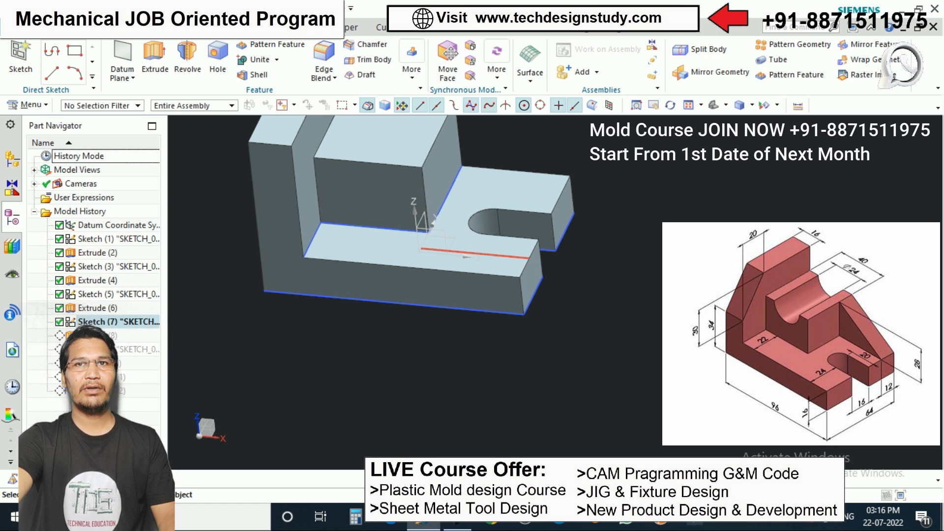
Try to delete the base extrusion's face while editing Sketch (7), and undo the deletion
double_click(118, 322)
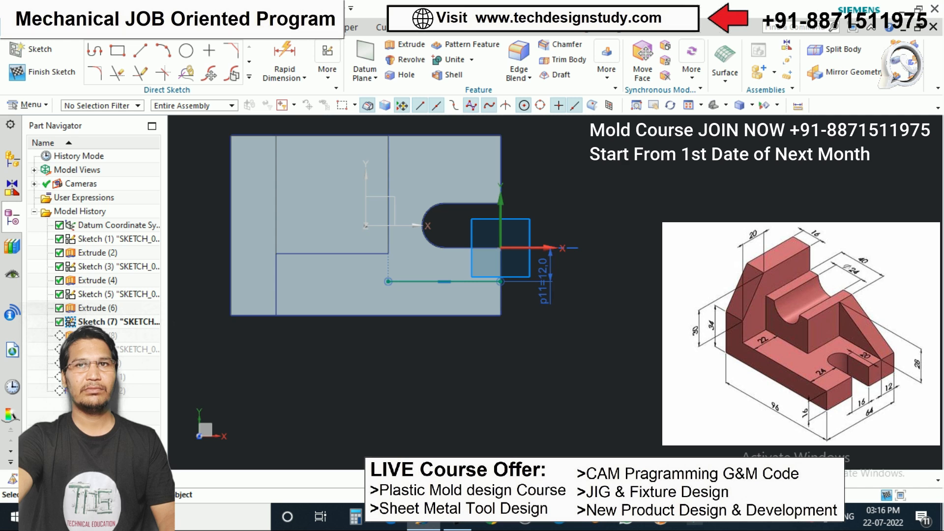
click(499, 281)
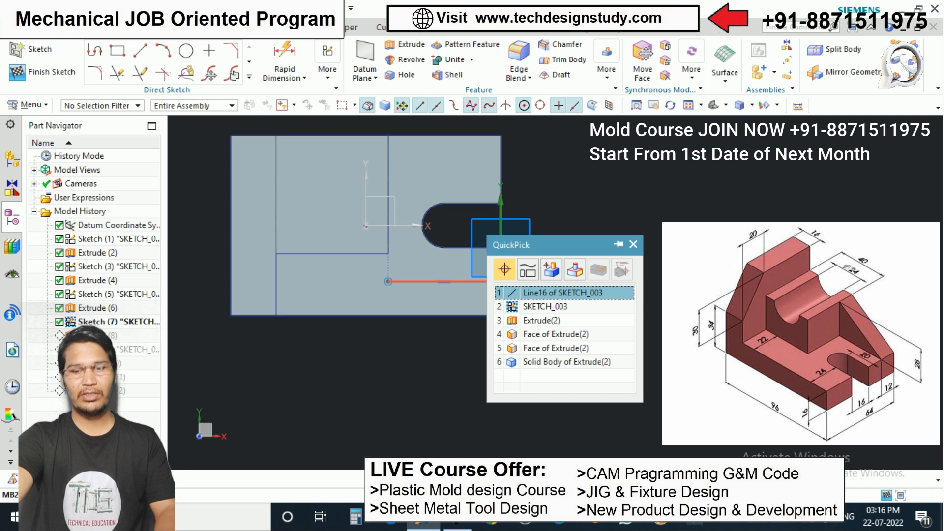
click(556, 334)
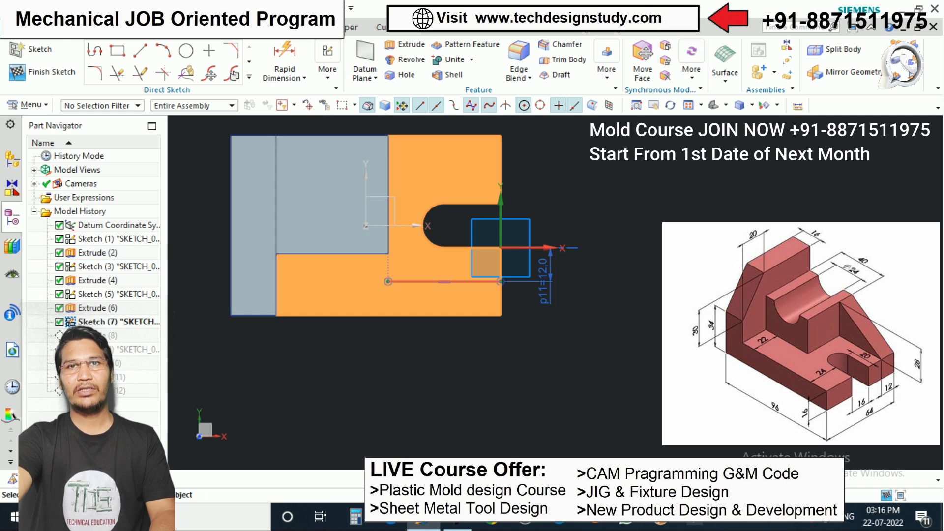
key(Delete)
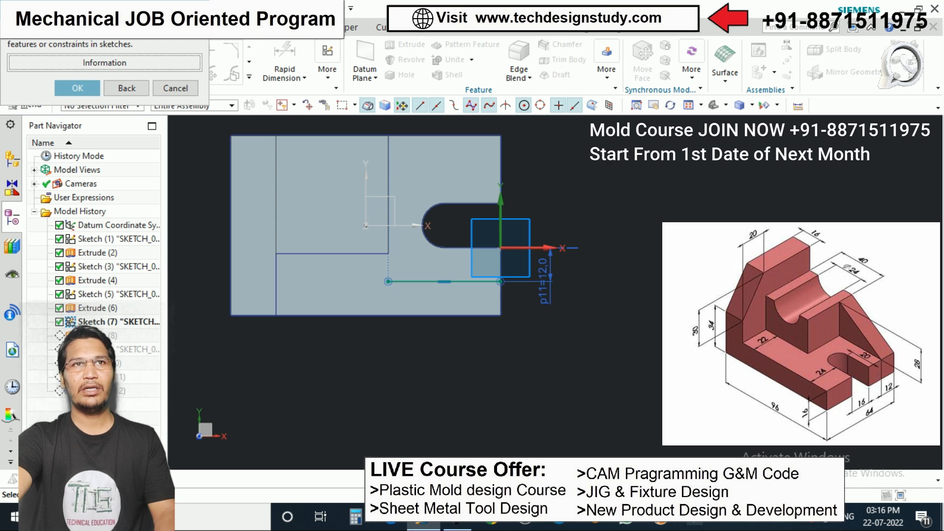
key(Return)
key(Escape)
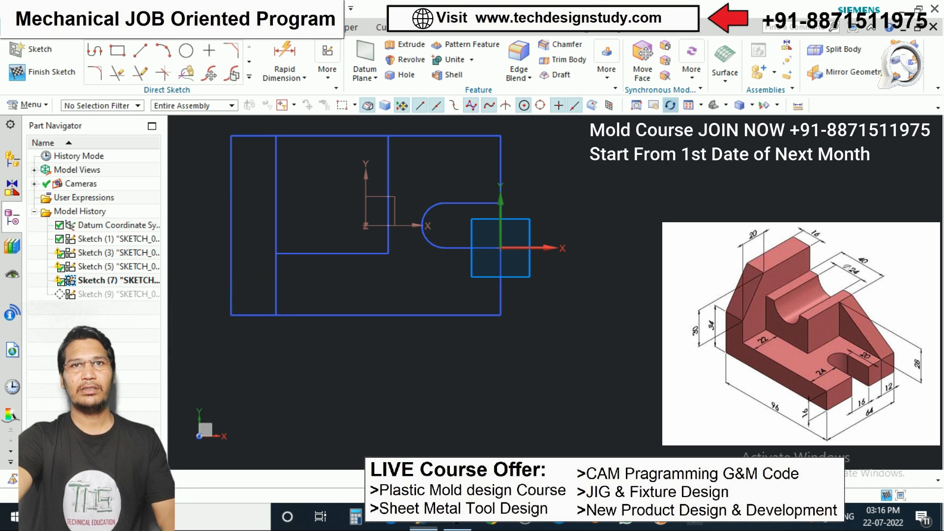
key(ctrl+z)
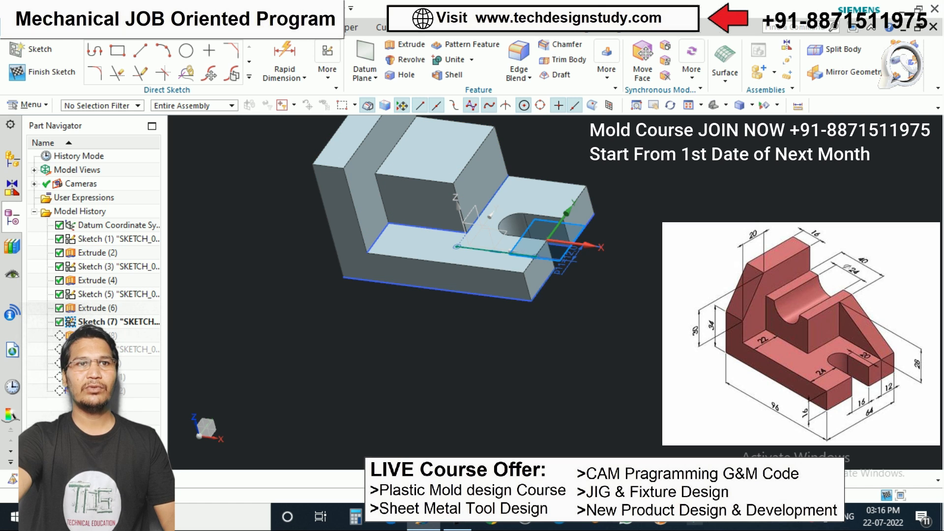
Try making feature (10) current while Sketch (7) is open, update the display, and undo the change
right_click(118, 363)
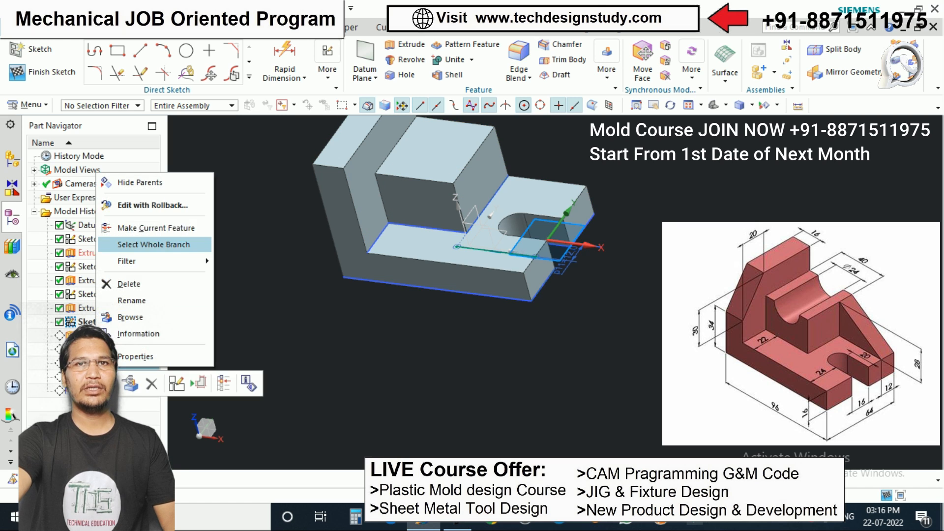
click(143, 231)
click(665, 103)
scroll(495, 237, down, 2)
middle_drag(494, 236, 484, 231)
scroll(484, 219, up, 1)
mouse_move(541, 227)
middle_down()
mouse_move(560, 213)
mouse_move(511, 244)
middle_up()
key(ctrl+z)
scroll(560, 213, down, 1)
scroll(560, 213, up, 2)
scroll(511, 244, down, 2)
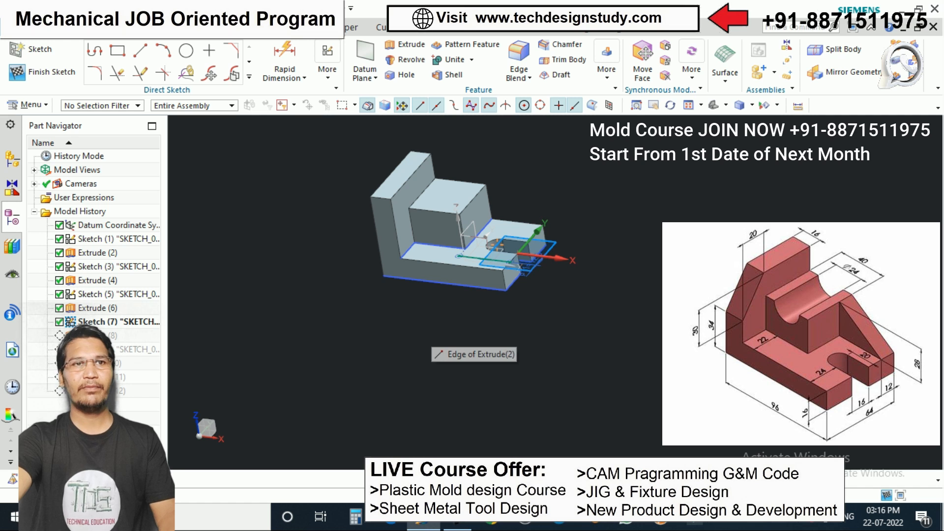
Undo the latest sketch and history actions back to Extrude (6) as the current feature
key(ctrl+z)
key(ctrl+z)
key(ctrl+z)
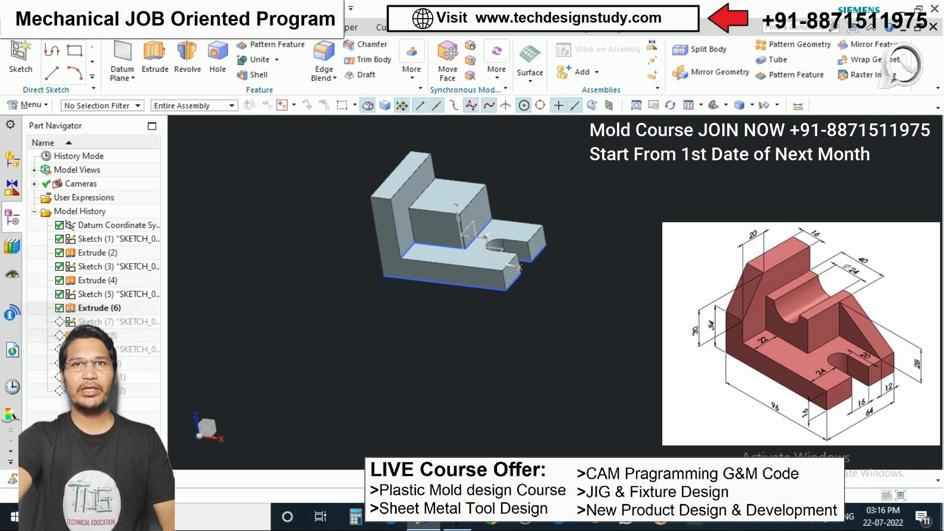
scroll(487, 243, down, 1)
middle_drag(487, 244, 508, 226)
scroll(487, 246, down, 1)
scroll(502, 233, up, 2)
scroll(508, 226, up, 1)
scroll(509, 226, down, 1)
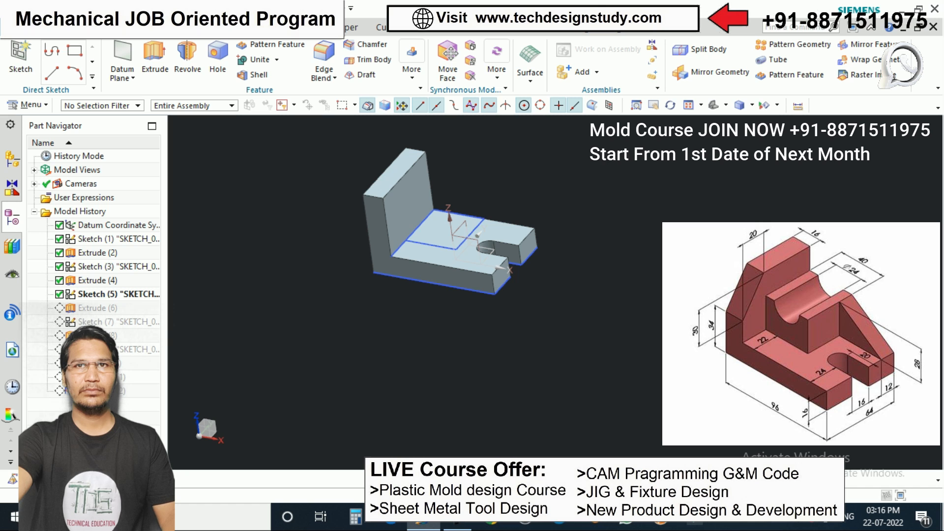
Step the model history forward one feature at a time to Sketch (7)
key(ctrl+shift+Right)
key(ctrl+shift+Right)
key(ctrl+shift+Right)
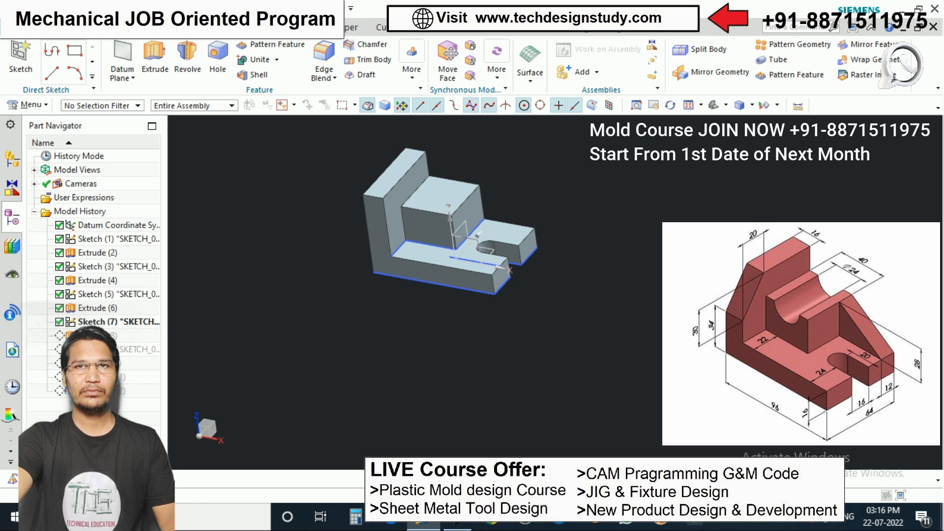
Step the model history back one feature at a time to Sketch (1)
mouse_move(450, 231)
middle_down()
mouse_move(450, 167)
mouse_move(433, 153)
mouse_move(443, 227)
mouse_move(418, 197)
mouse_move(433, 217)
mouse_move(469, 195)
middle_up()
key(ctrl+shift+Left)
key(ctrl+shift+Left)
key(ctrl+shift+Left)
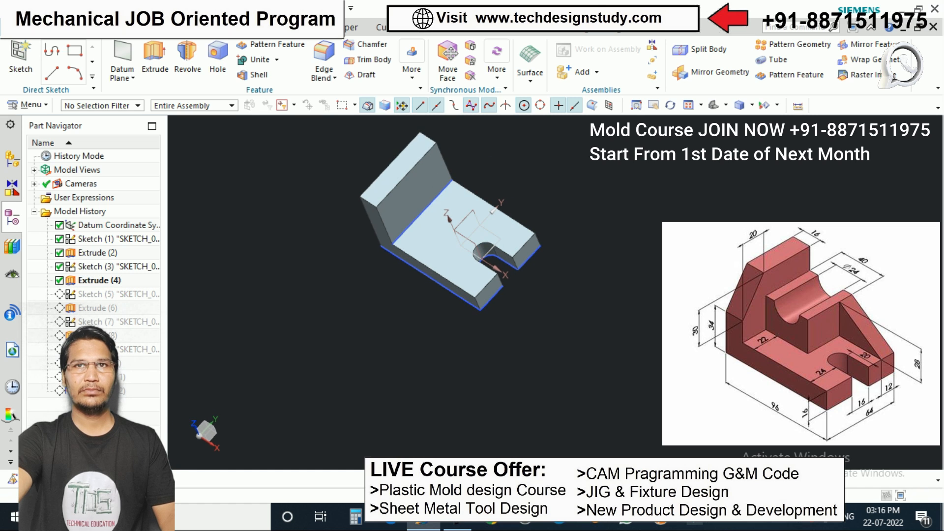
key(ctrl+shift+Left)
key(ctrl+shift+Left)
mouse_move(450, 276)
middle_down()
mouse_move(447, 236)
mouse_move(446, 273)
middle_up()
scroll(447, 276, down, 2)
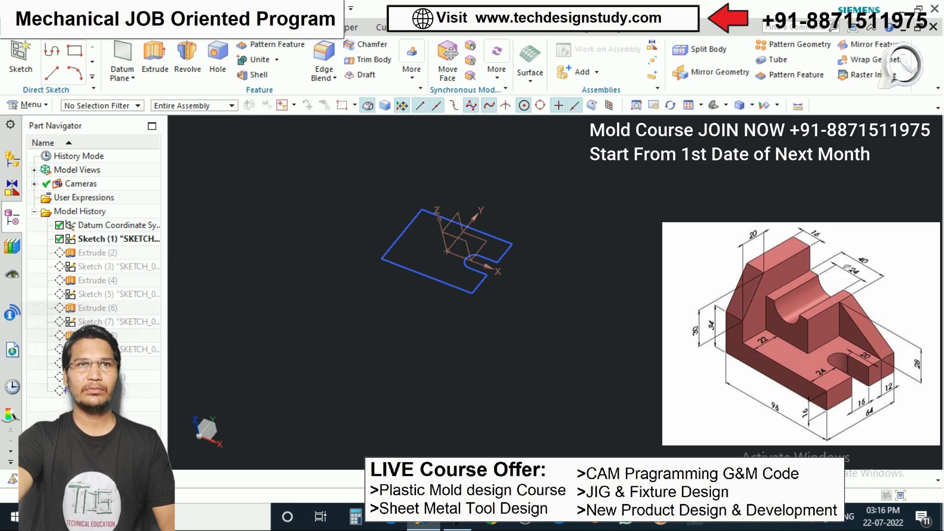
Replay the solid build by making Extrude (2), Extrude (4), Extrude (6) and Extrude (8) current in turn
right_click(94, 252)
click(157, 327)
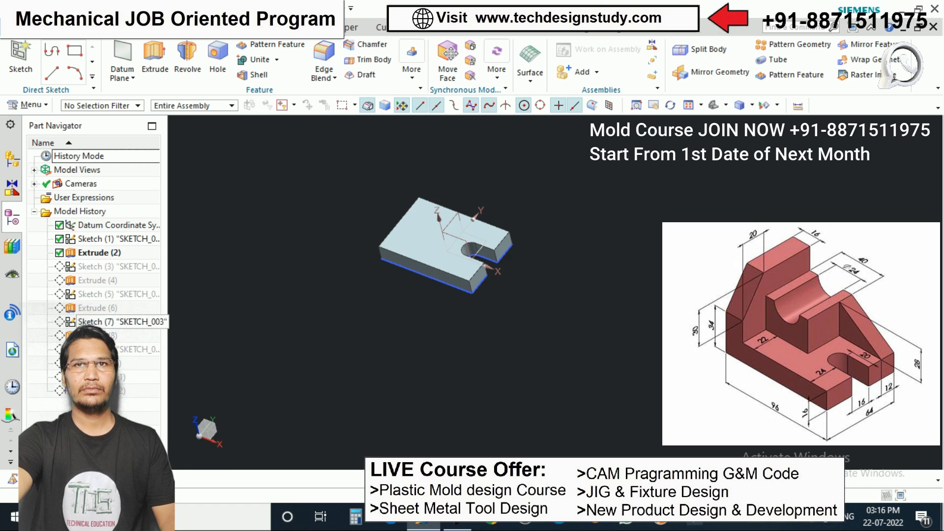
scroll(350, 227, down, 1)
right_click(93, 280)
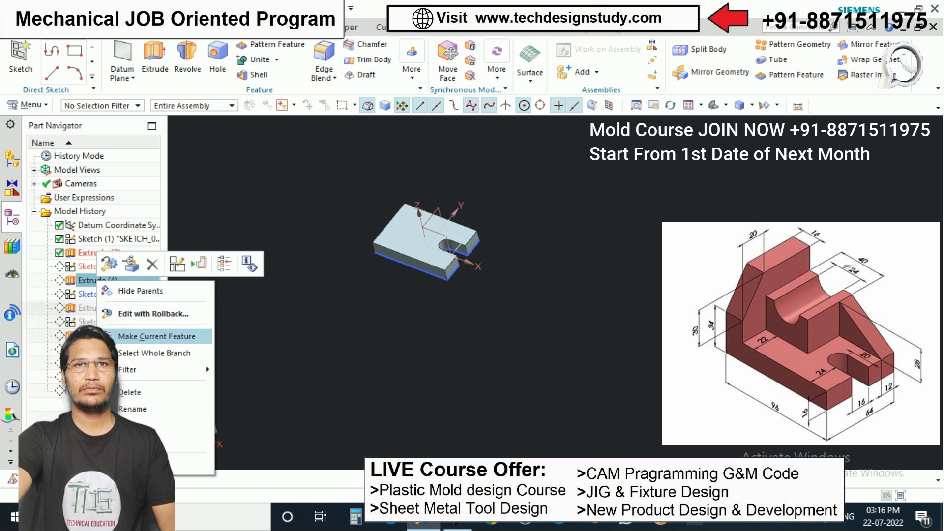
click(163, 337)
right_click(94, 307)
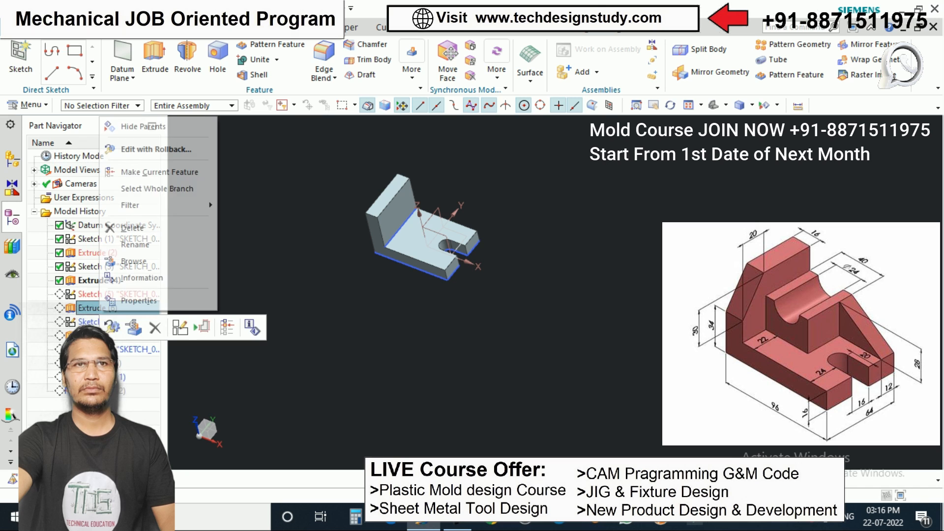
click(148, 172)
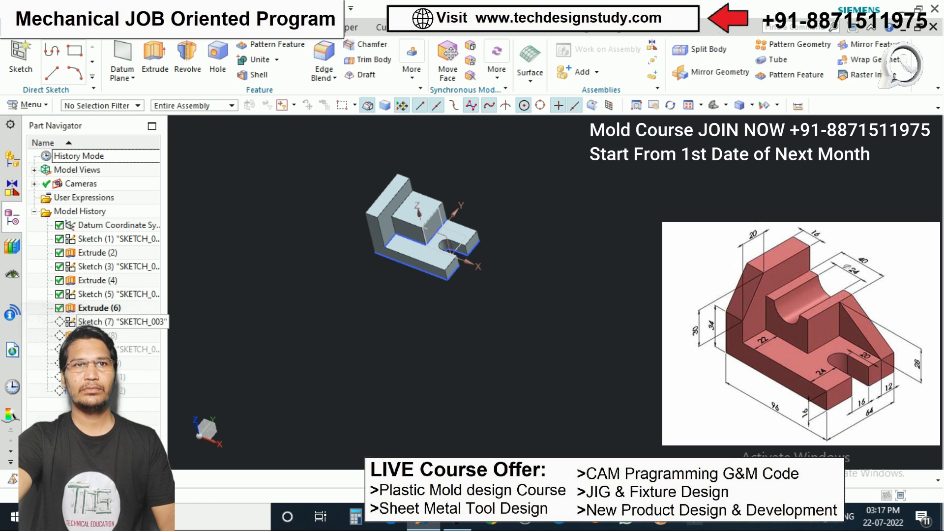
right_click(93, 335)
click(147, 195)
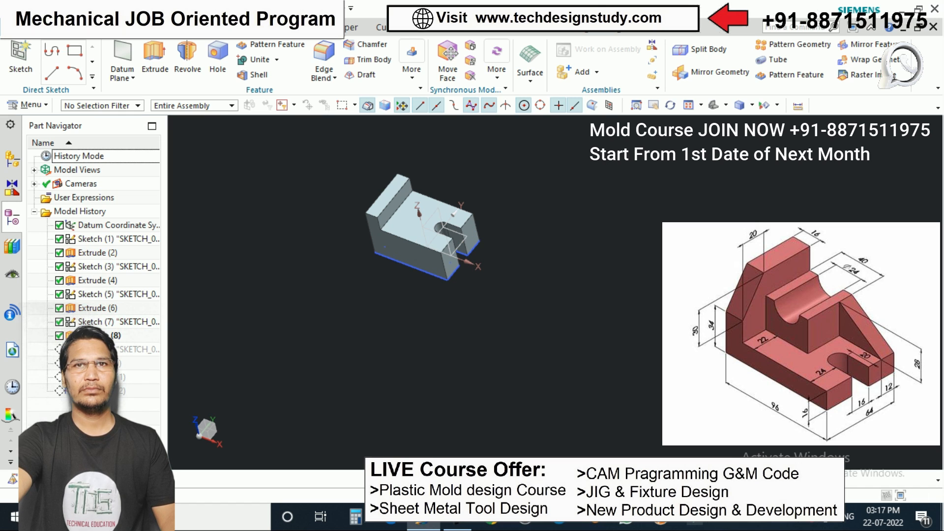
double_click(98, 336)
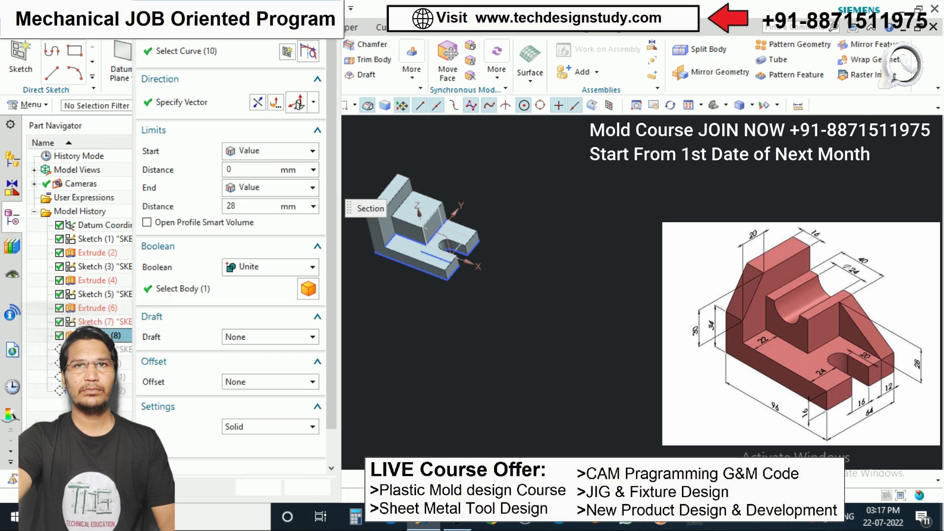
scroll(404, 242, up, 2)
middle_drag(501, 279, 443, 246)
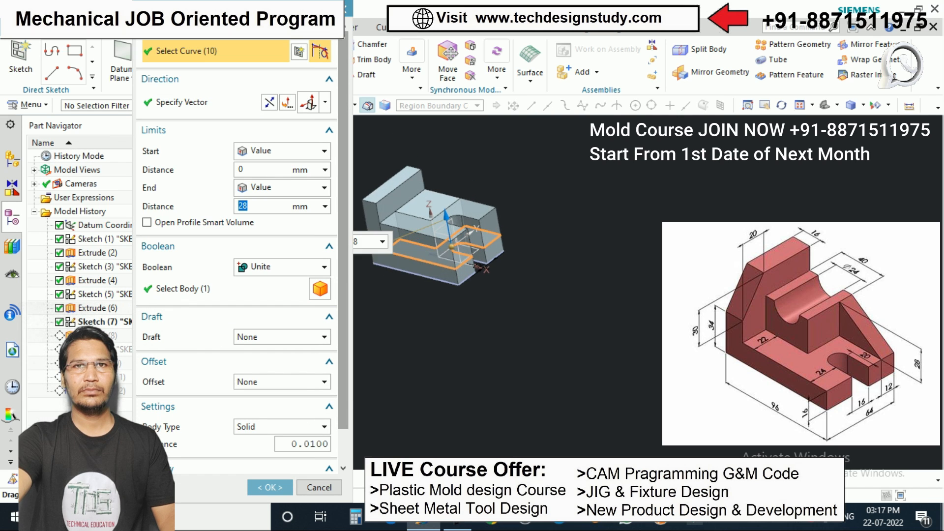
key(Escape)
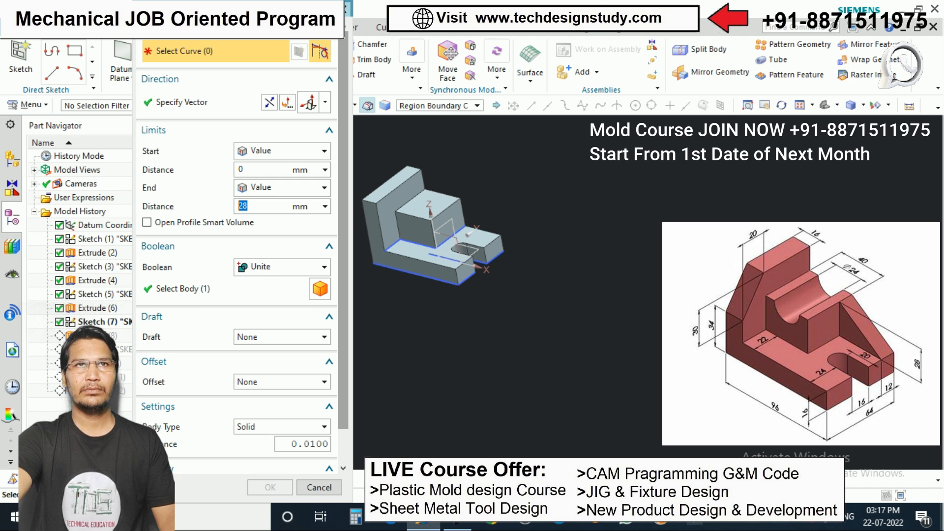
click(344, 8)
Delete Extrude (8) from the model history and make the last feature (12) the current feature, dismissing the update report
right_click(98, 335)
click(133, 293)
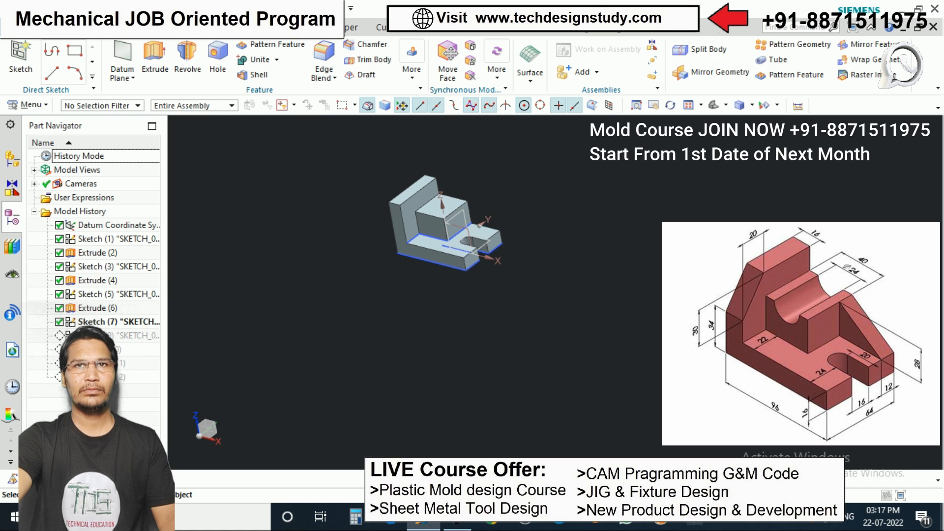
right_click(92, 377)
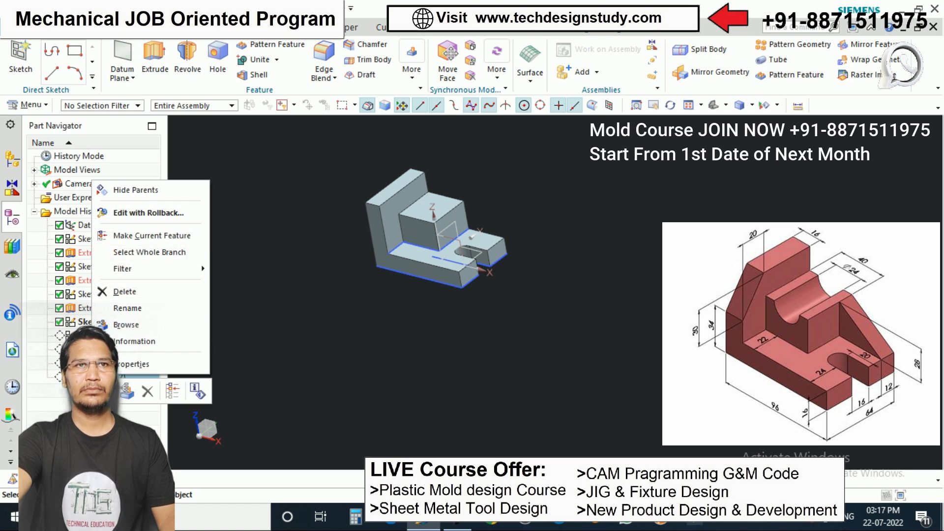
click(140, 236)
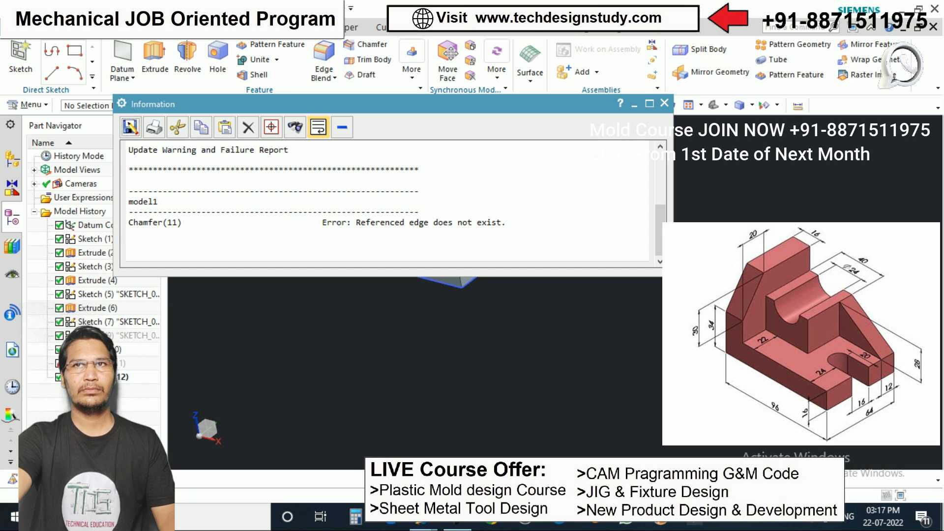
click(665, 103)
Examine the rolled-forward bracket and the leftover Sketch (7) line on the base's front arm
scroll(505, 228, down, 1)
scroll(492, 210, up, 2)
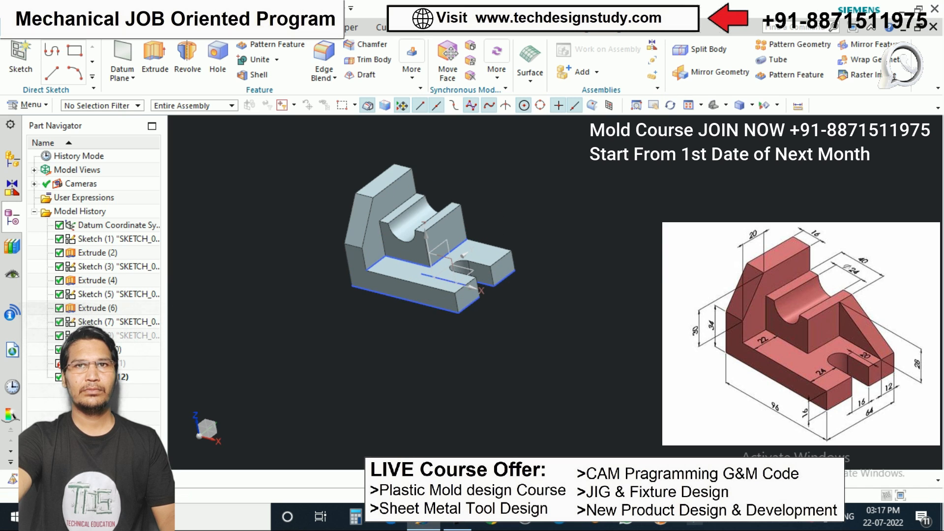
scroll(462, 255, up, 1)
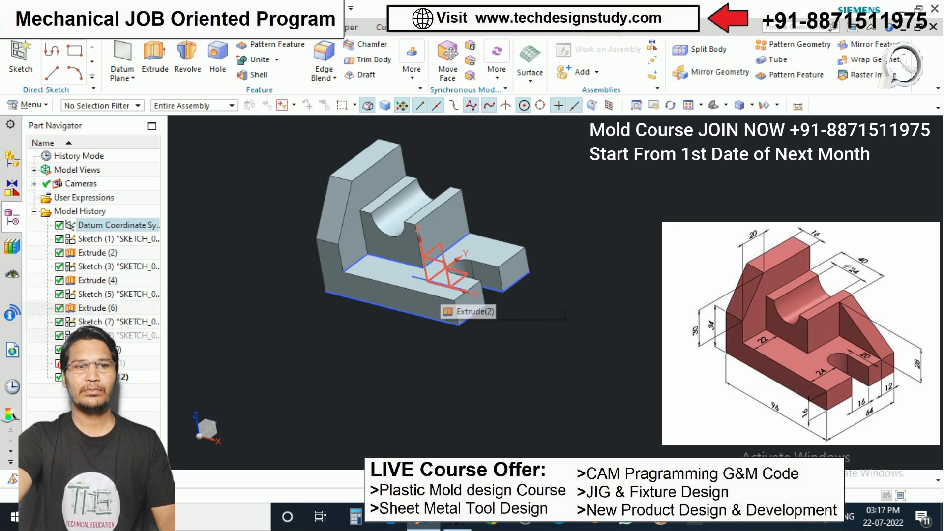
scroll(453, 259, up, 2)
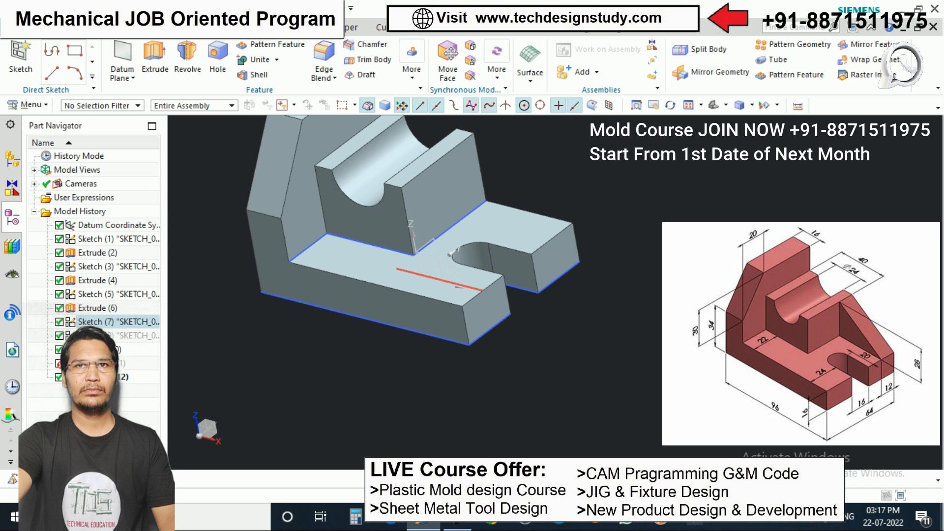
scroll(458, 282, down, 1)
click(463, 287)
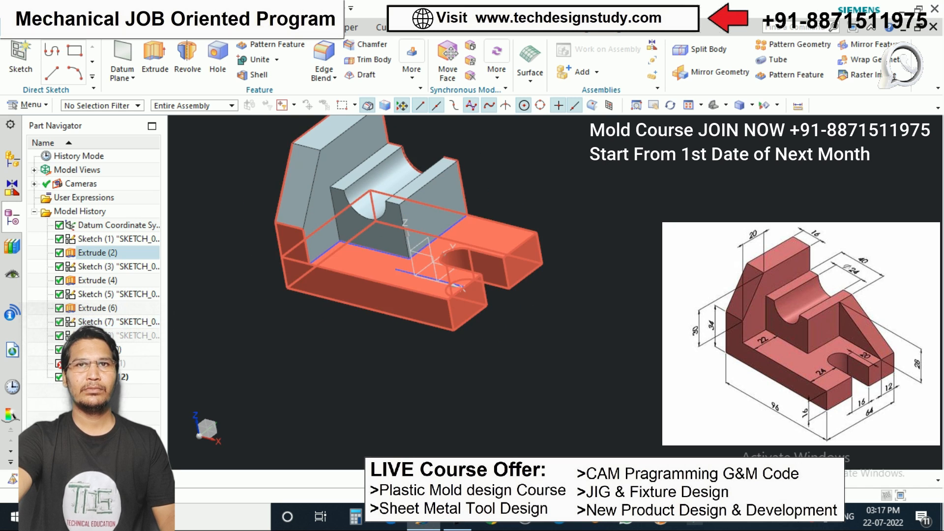
scroll(461, 288, down, 2)
scroll(450, 286, down, 1)
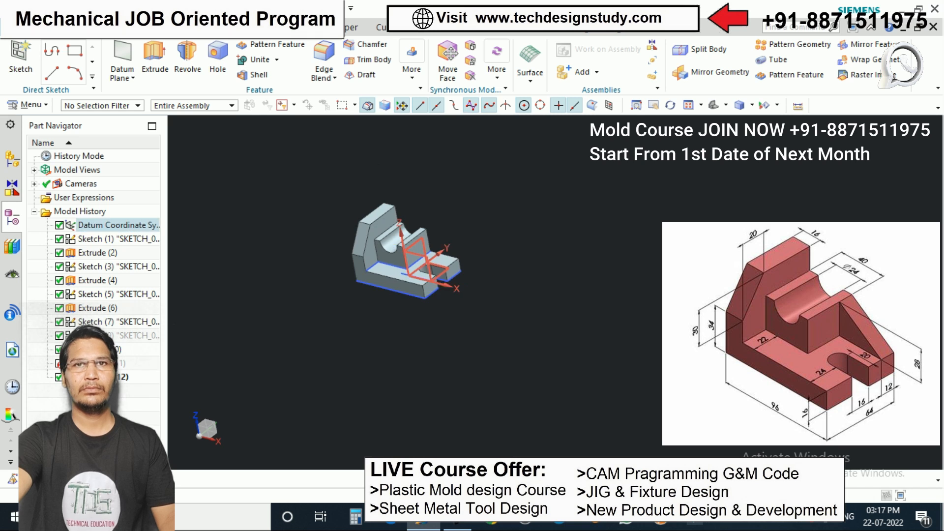
scroll(437, 286, up, 3)
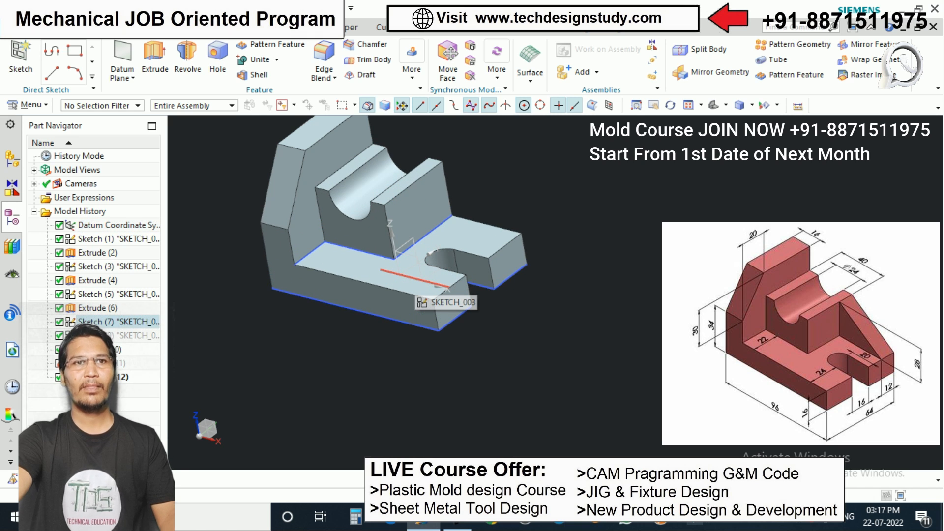
scroll(422, 277, down, 2)
shift+middle_drag(422, 276, 430, 272)
scroll(414, 269, up, 2)
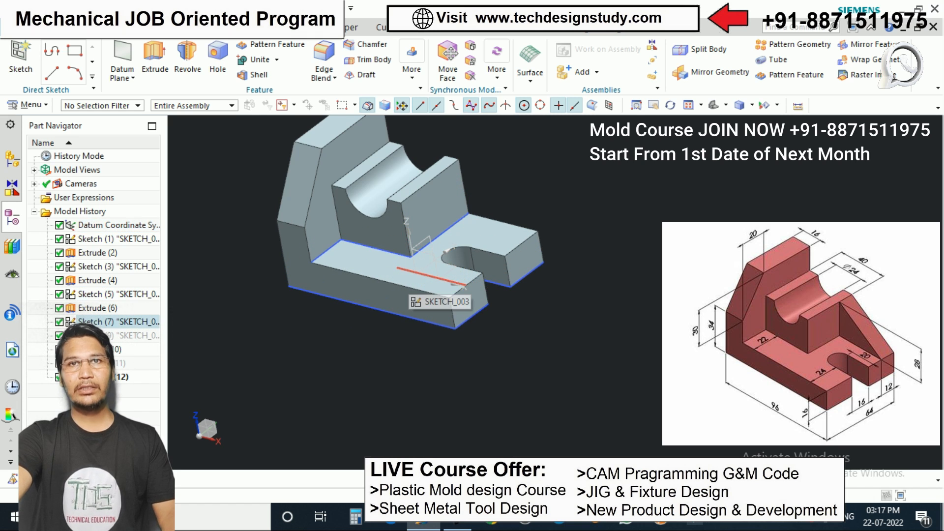
scroll(456, 286, up, 1)
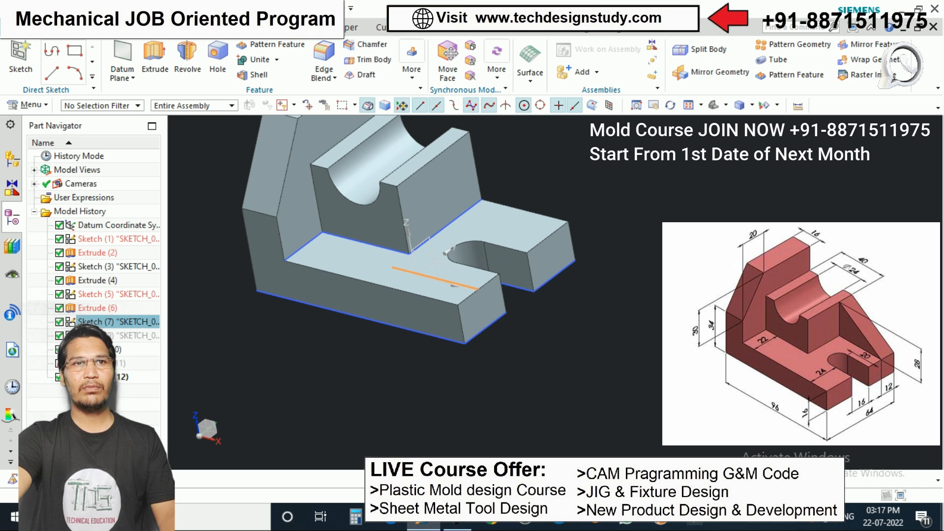
Trim away the horizontal line on the base's front arm in Sketch (7) and finish the sketch
double_click(456, 284)
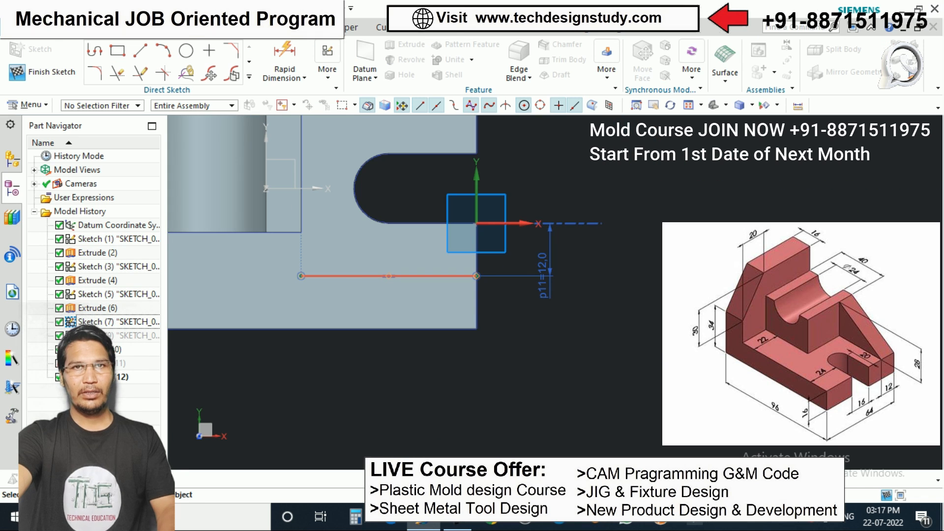
key(t)
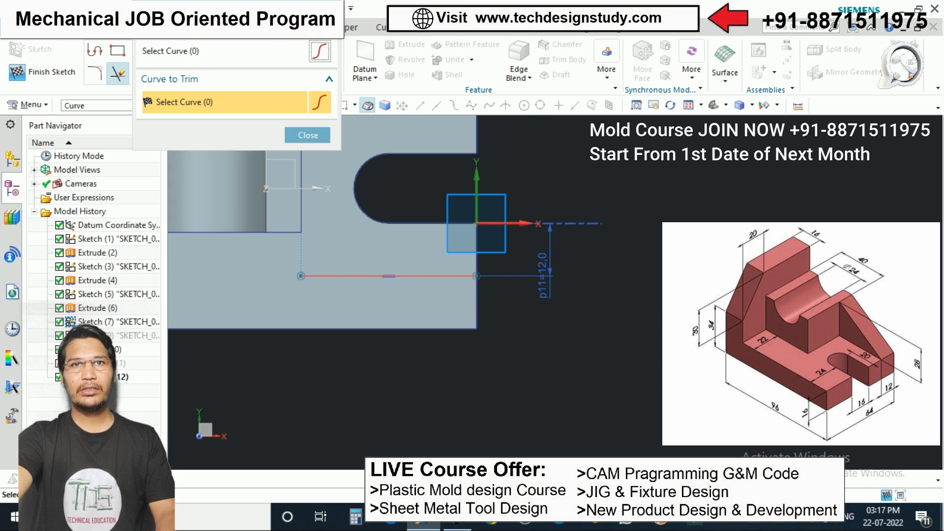
click(433, 276)
scroll(407, 298, down, 3)
key(Escape)
scroll(355, 205, down, 1)
scroll(375, 208, up, 2)
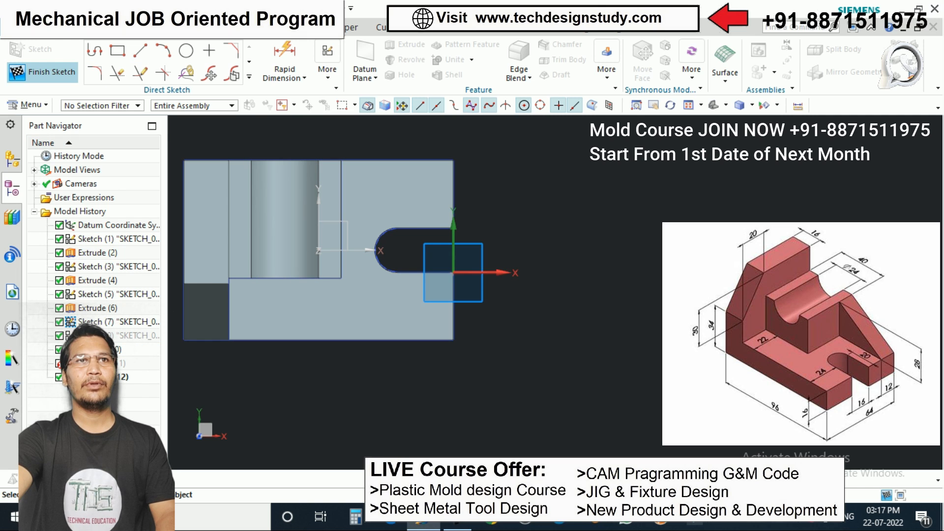
click(42, 72)
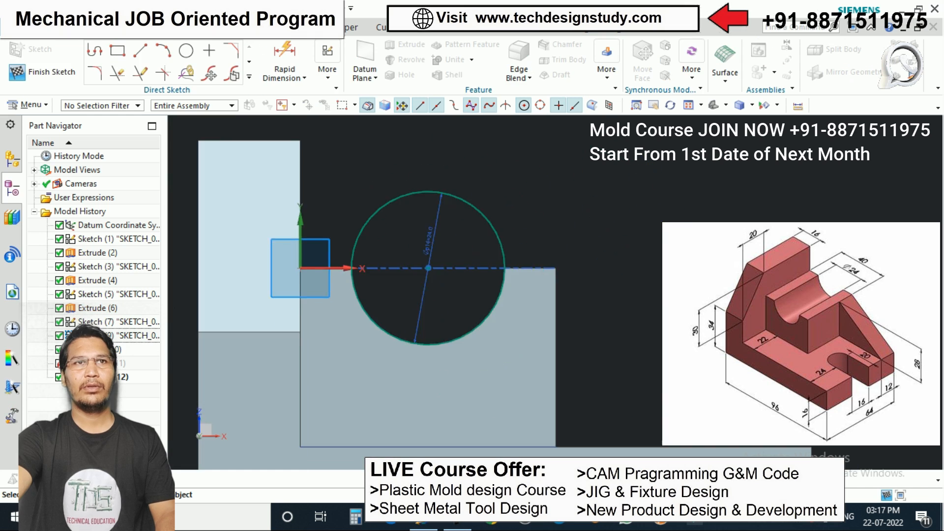
In Sketch (7), draw a horizontal line across the rear arm from the block to the end edge, about 29 mm from the sketch's X axis
key(ctrl+q)
double_click(113, 321)
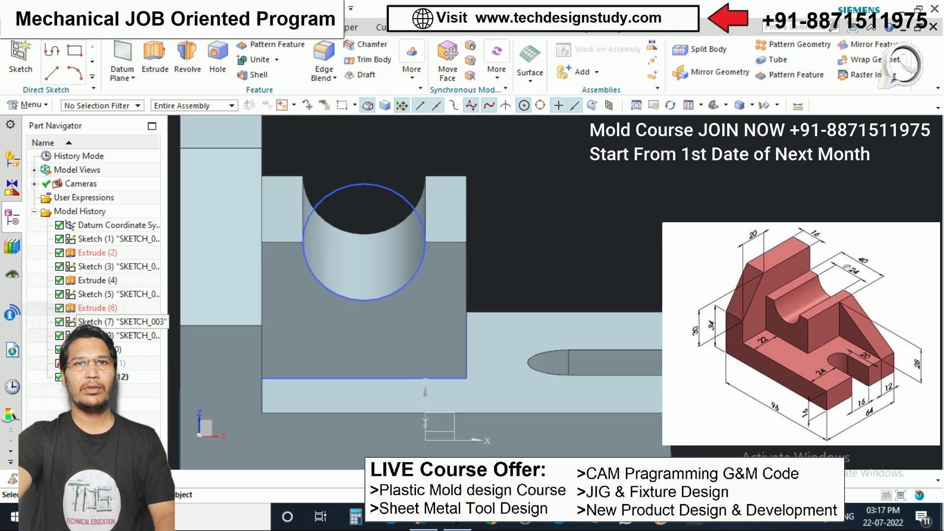
scroll(283, 280, down, 3)
scroll(320, 220, up, 1)
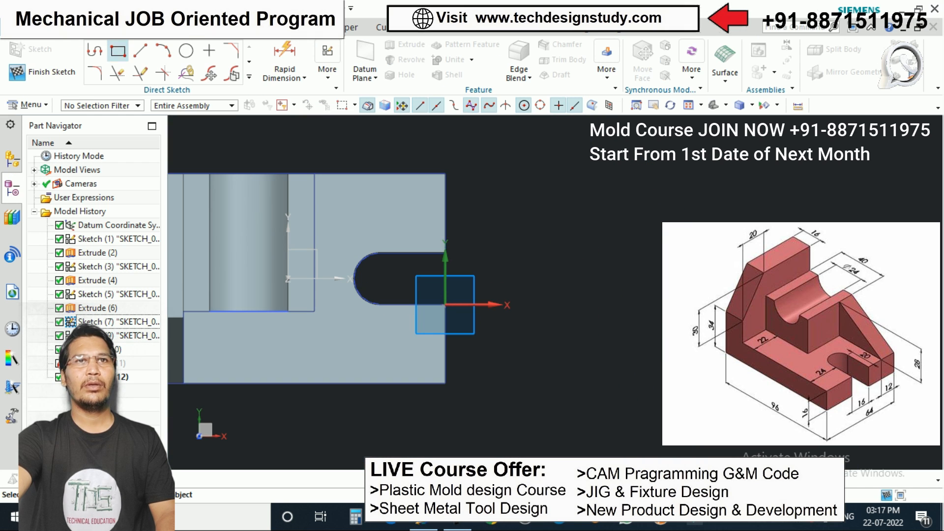
click(141, 51)
scroll(364, 229, up, 3)
click(269, 191)
click(428, 190)
key(Escape)
drag(428, 191, 525, 190)
scroll(480, 198, down, 3)
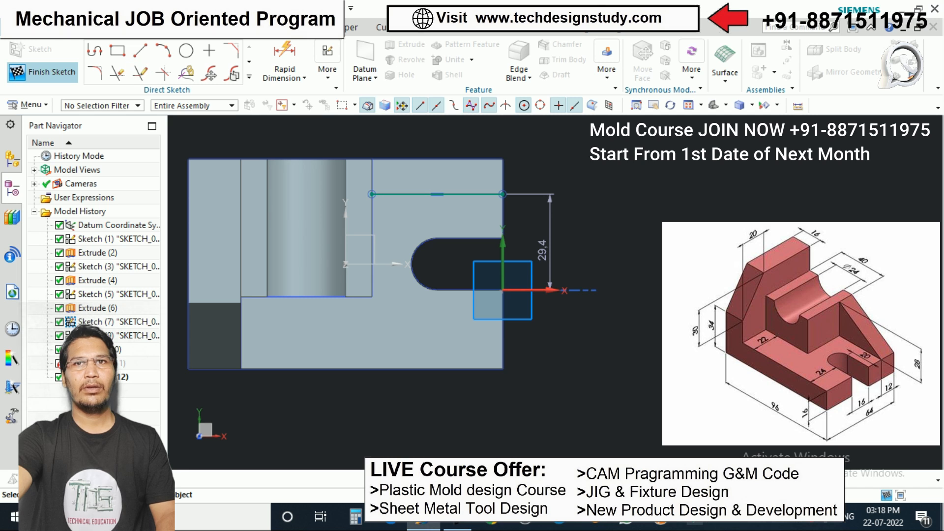
click(42, 72)
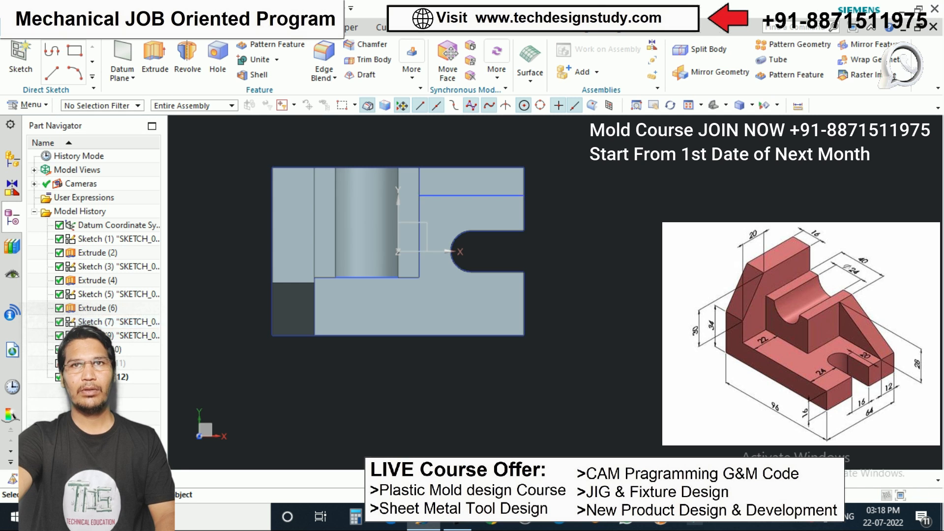
Dimension the rear arm's sketch line 12 mm from the arm's outer edge and finish the sketch
double_click(494, 195)
key(d)
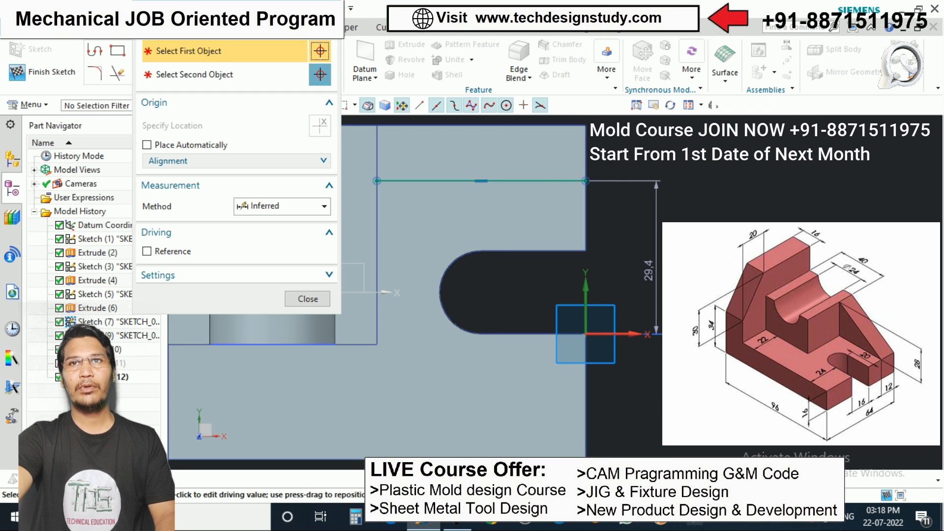
click(555, 182)
click(586, 125)
click(621, 157)
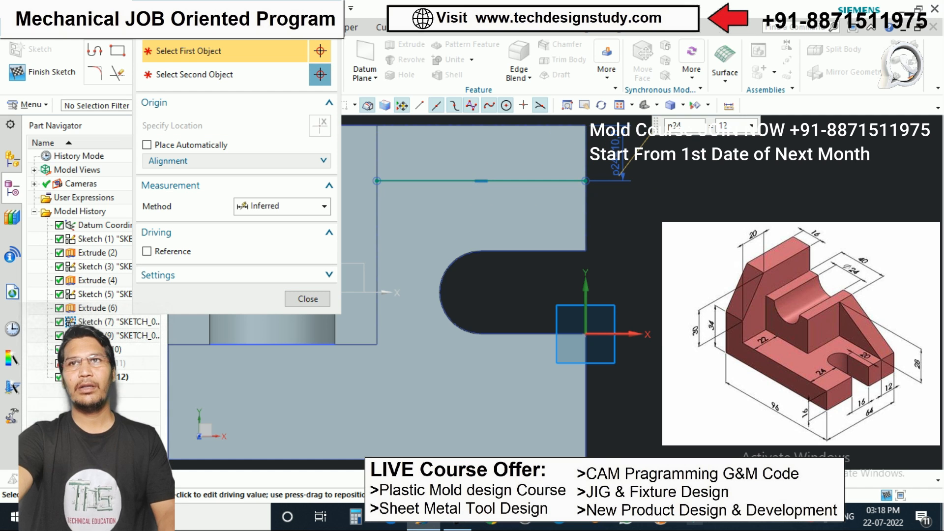
text(12)
key(Return)
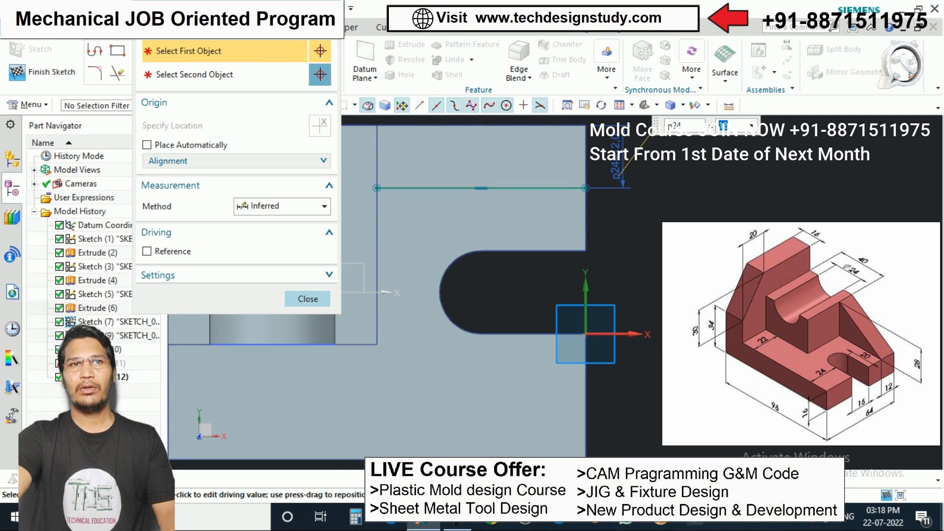
key(Escape)
click(42, 72)
Extrude the outer strip of the rear arm, bounded by the sketch line, 28 mm upward and unite it with the bracket body
mouse_move(476, 265)
middle_down()
mouse_move(485, 197)
mouse_move(433, 217)
middle_up()
scroll(620, 255, down, 3)
scroll(583, 290, up, 1)
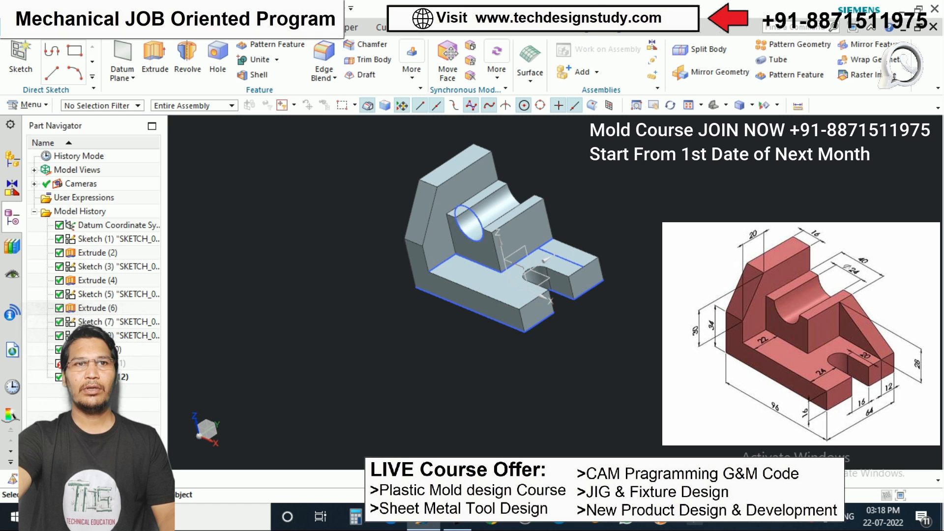
key(x)
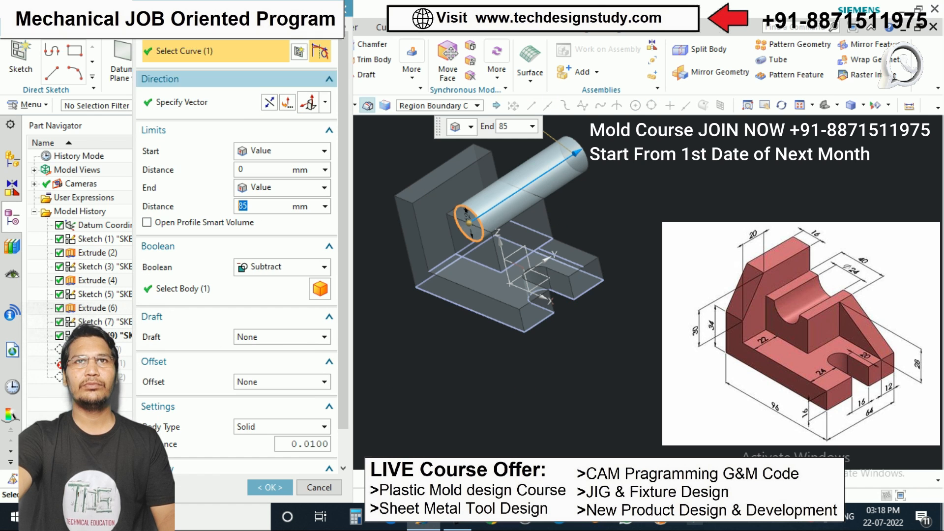
key(Return)
key(x)
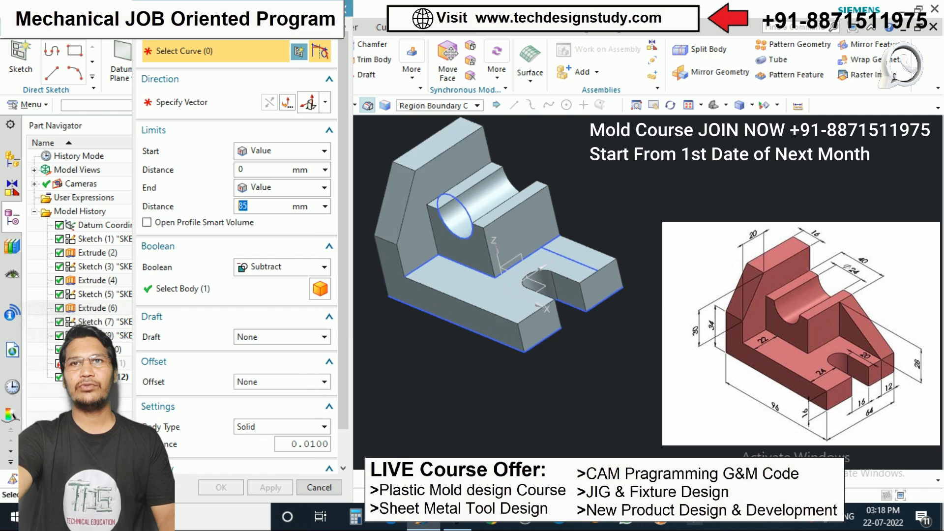
scroll(541, 263, up, 2)
click(596, 250)
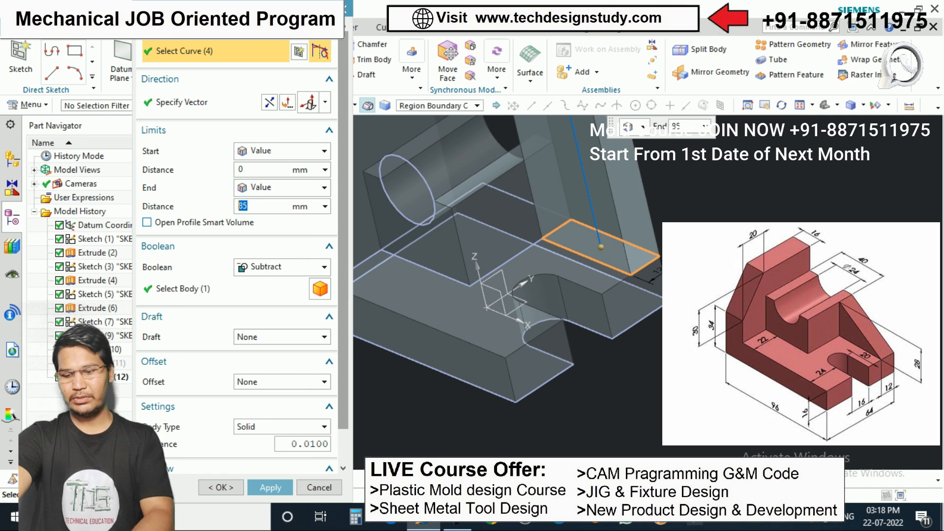
text(28)
scroll(575, 268, down, 3)
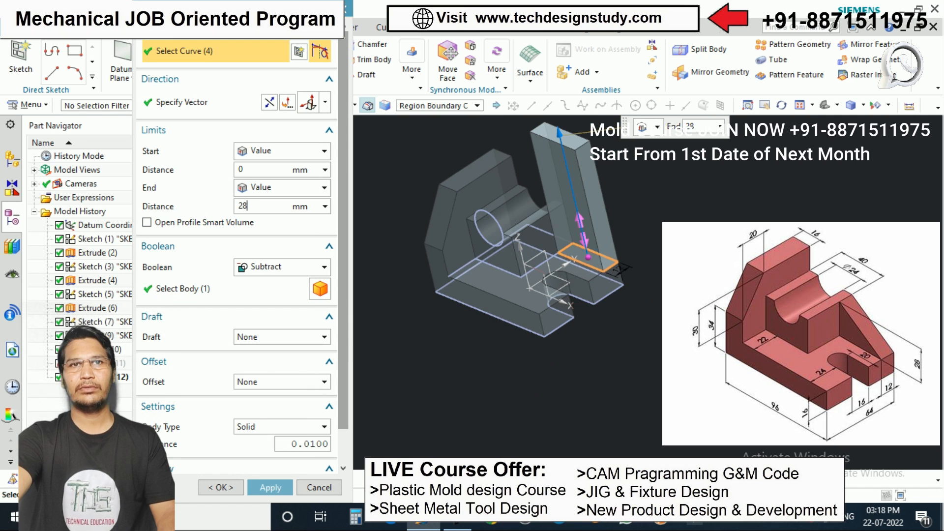
click(280, 267)
click(307, 288)
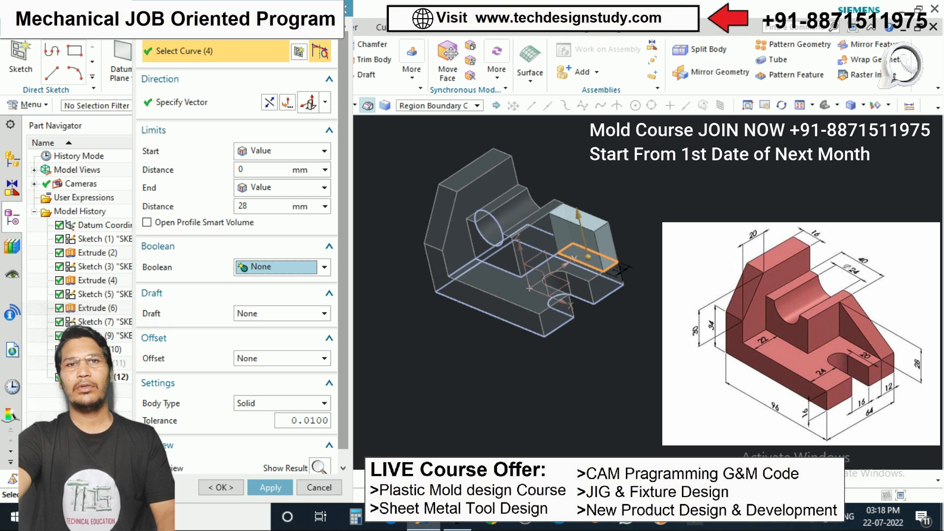
click(281, 267)
click(259, 299)
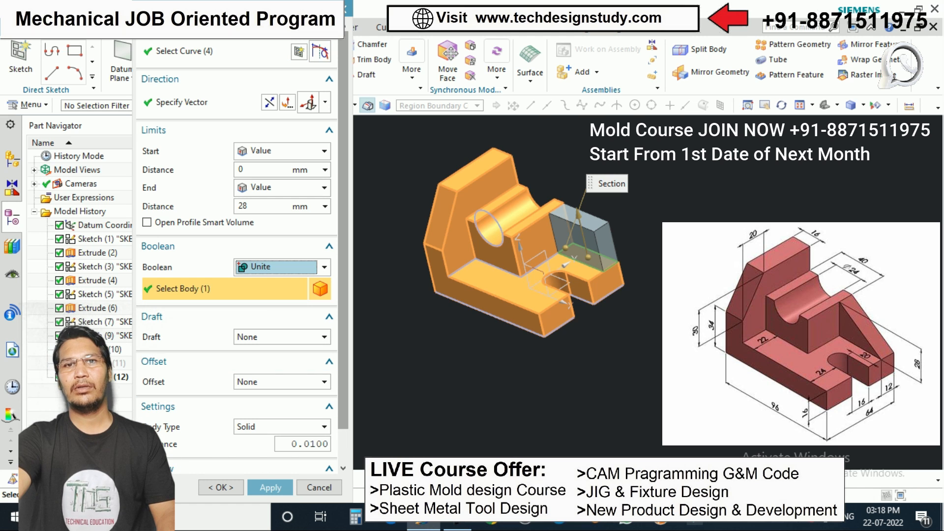
middle_click(565, 249)
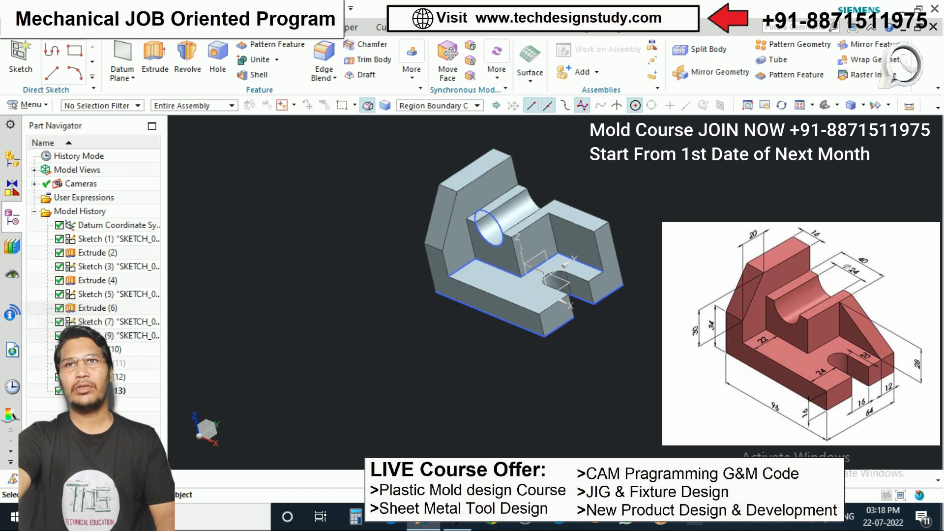
scroll(565, 250, down, 2)
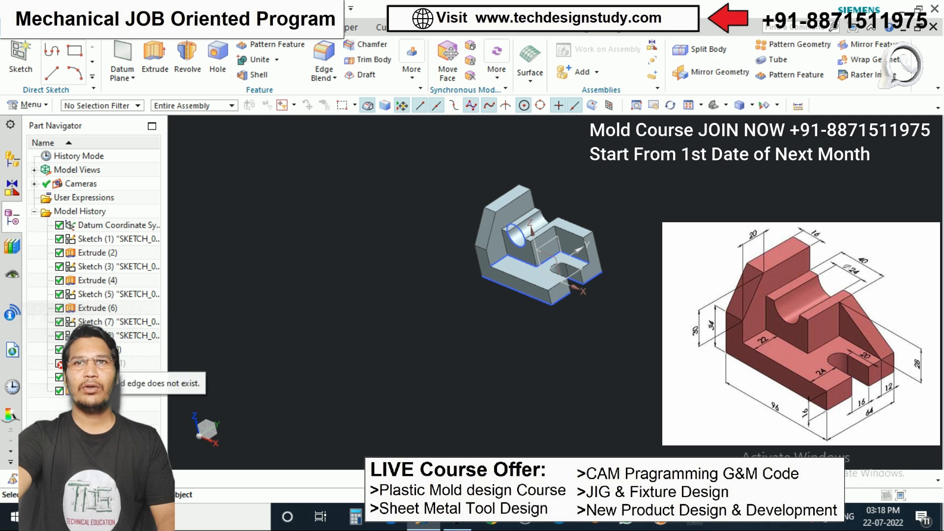
scroll(564, 216, up, 2)
double_click(99, 363)
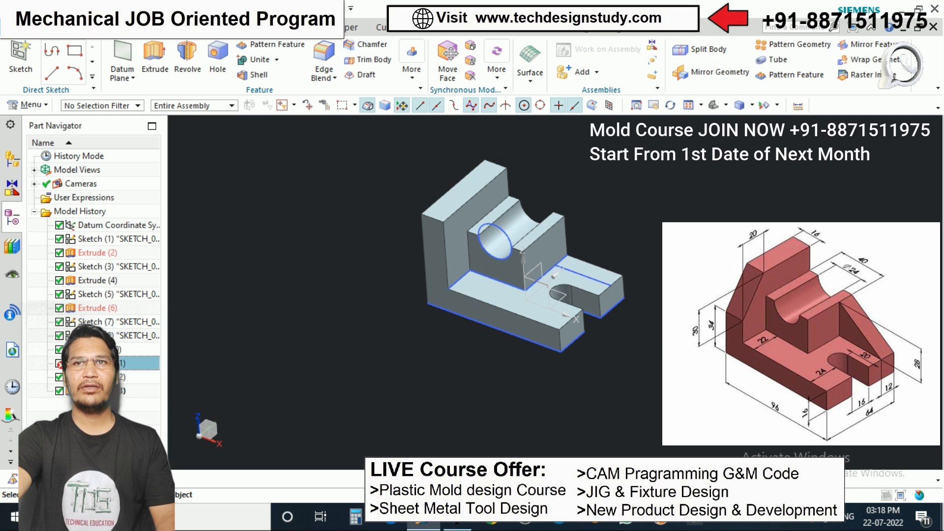
scroll(618, 241, up, 2)
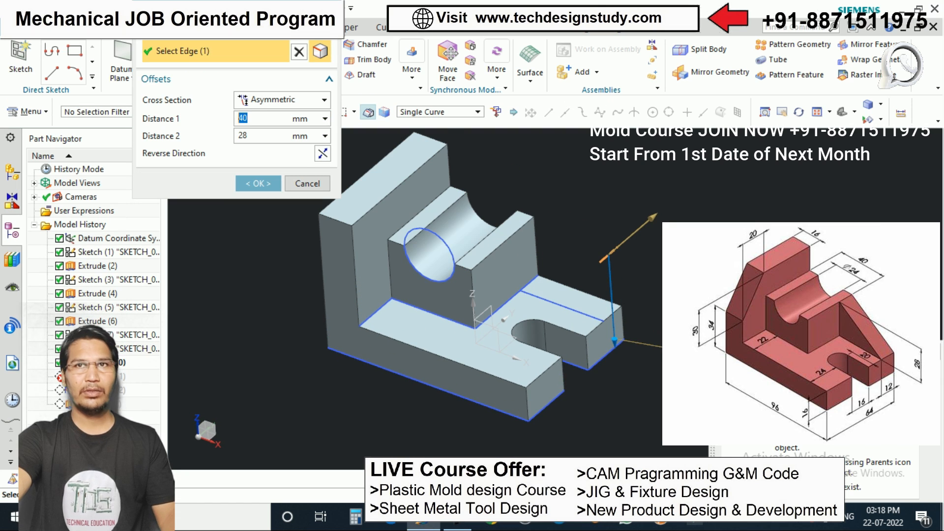
shift+click(611, 273)
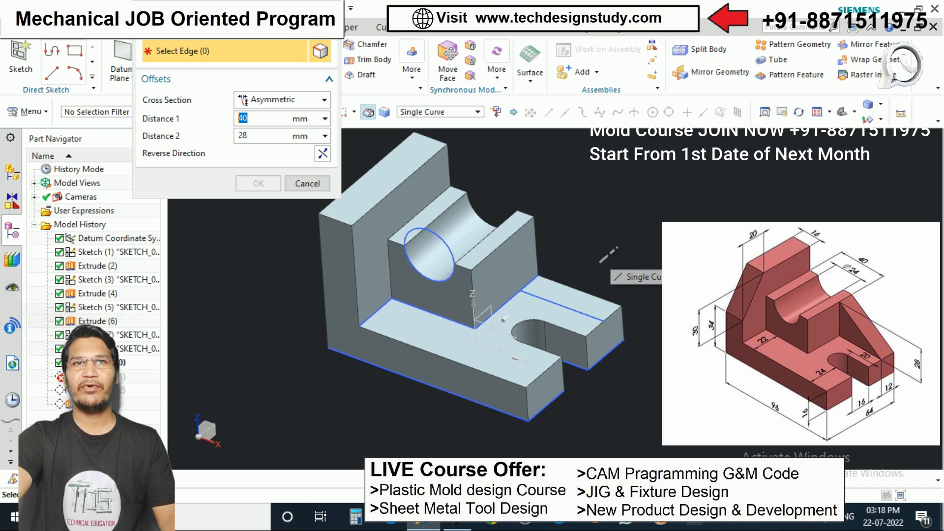
click(307, 184)
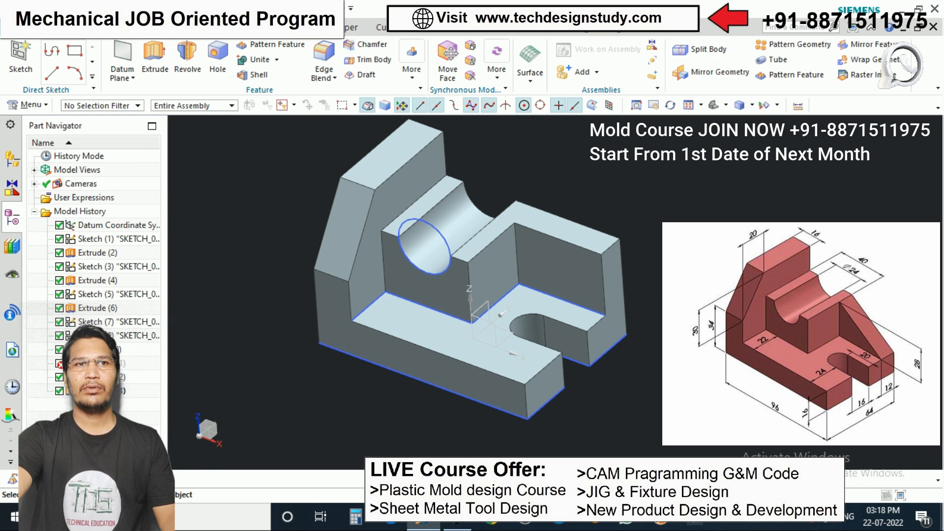
Delete the failed chamfer and chamfer the rib's top outer end edge asymmetrically, 40 mm along the top and 28 mm down
right_click(96, 363)
click(148, 283)
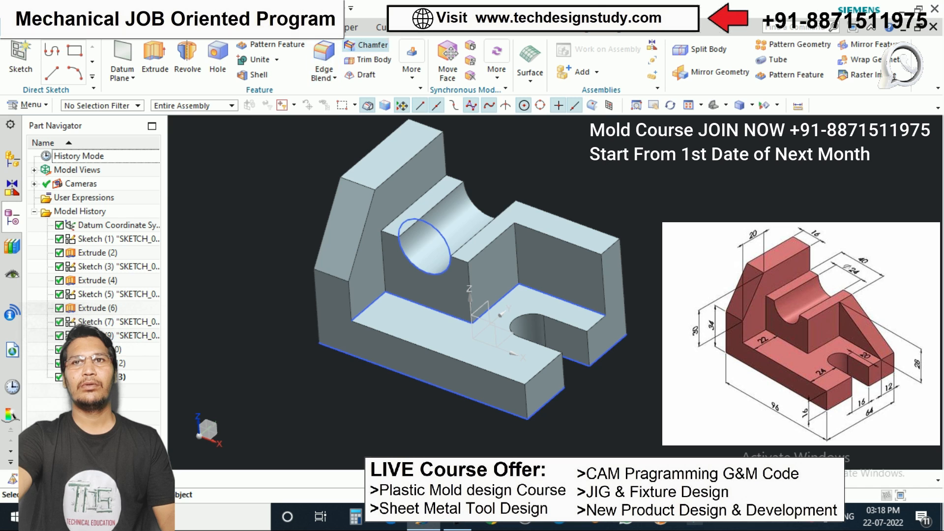
click(366, 45)
click(609, 254)
scroll(585, 264, up, 2)
drag(553, 224, 487, 201)
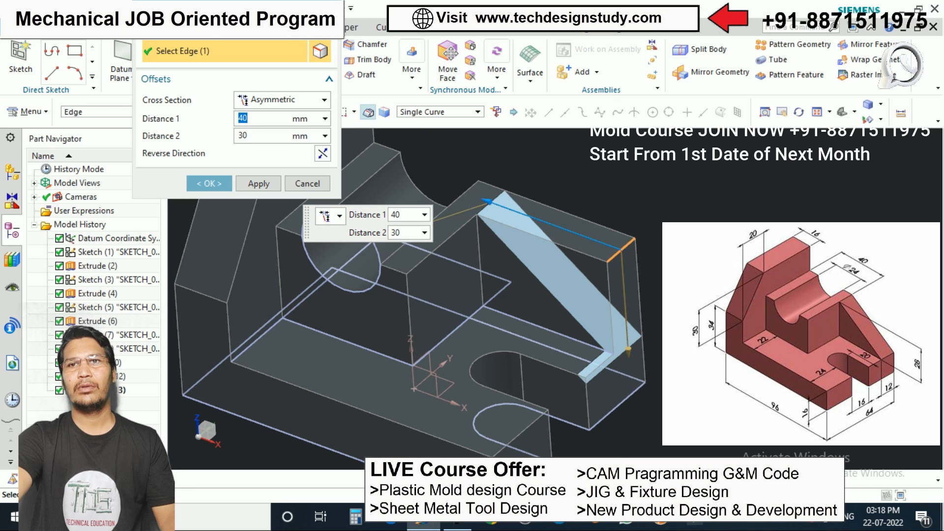
drag(629, 351, 628, 343)
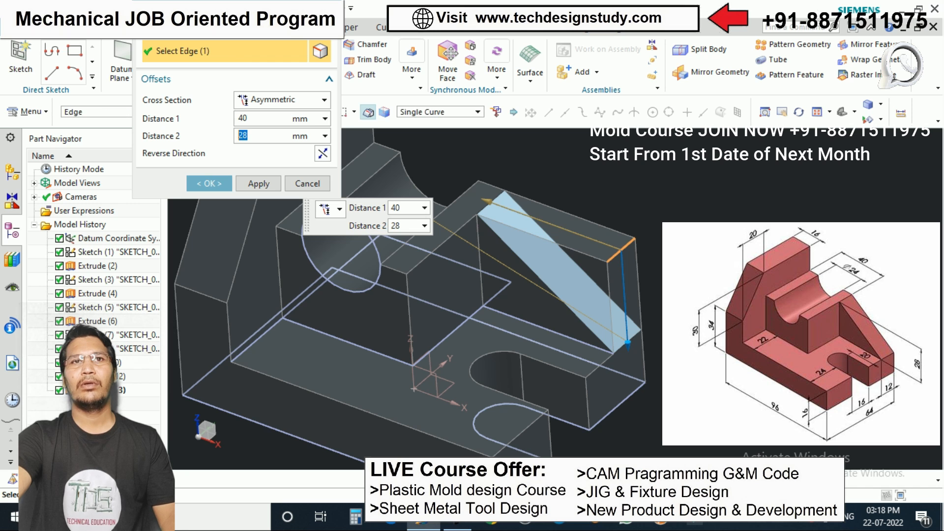
middle_click(618, 271)
scroll(617, 271, down, 4)
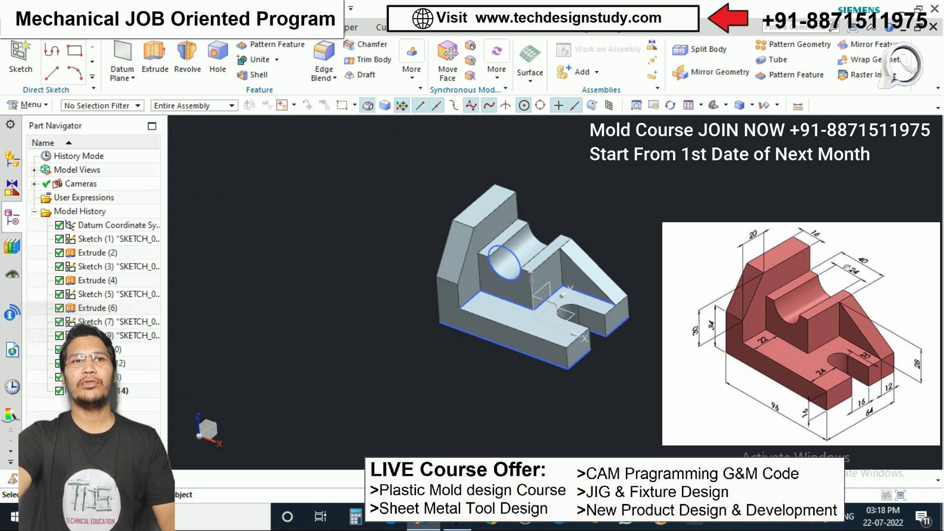
Hide the circle sketch of the block's round groove
scroll(443, 299, down, 2)
scroll(537, 285, up, 1)
scroll(538, 285, down, 2)
scroll(479, 330, up, 1)
right_click(494, 270)
click(524, 162)
scroll(512, 288, up, 2)
scroll(453, 246, down, 4)
scroll(516, 258, up, 3)
mouse_move(476, 251)
middle_down()
mouse_move(445, 253)
mouse_move(470, 276)
mouse_move(465, 268)
middle_up()
scroll(467, 246, up, 2)
right_click(473, 308)
click(384, 309)
scroll(384, 310, down, 3)
scroll(458, 327, up, 2)
mouse_move(457, 327)
middle_down()
mouse_move(445, 241)
mouse_move(455, 310)
middle_up()
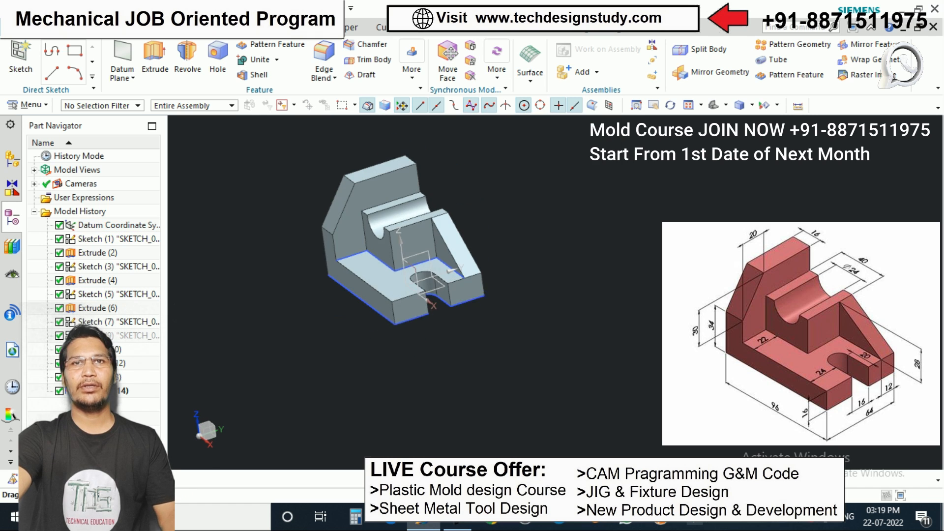
Immediately hide the solid body and the block and wall sketches, and swap the shown and hidden objects
scroll(409, 260, up, 1)
key(ctrl+shift+i)
click(417, 266)
click(336, 255)
click(344, 207)
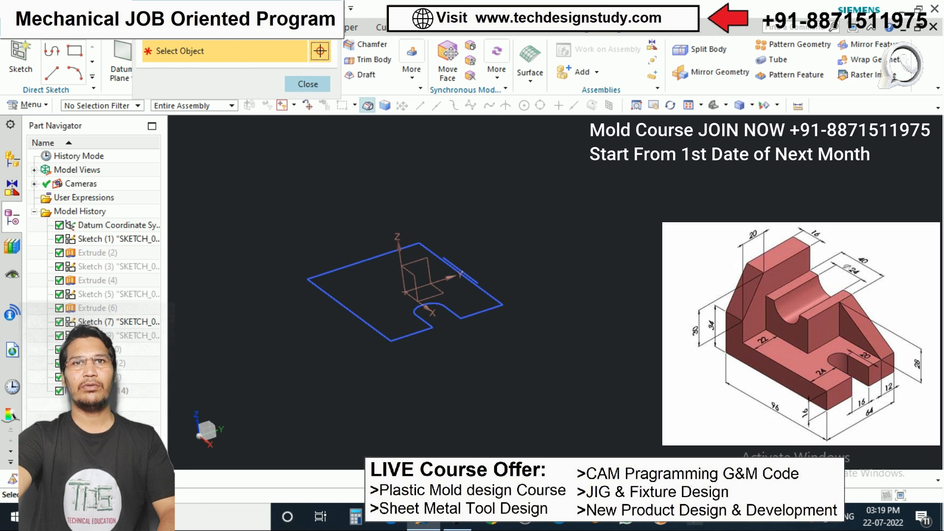
key(Escape)
scroll(344, 207, down, 3)
scroll(368, 217, up, 2)
key(ctrl+shift+b)
scroll(189, 151, up, 1)
scroll(711, 339, down, 1)
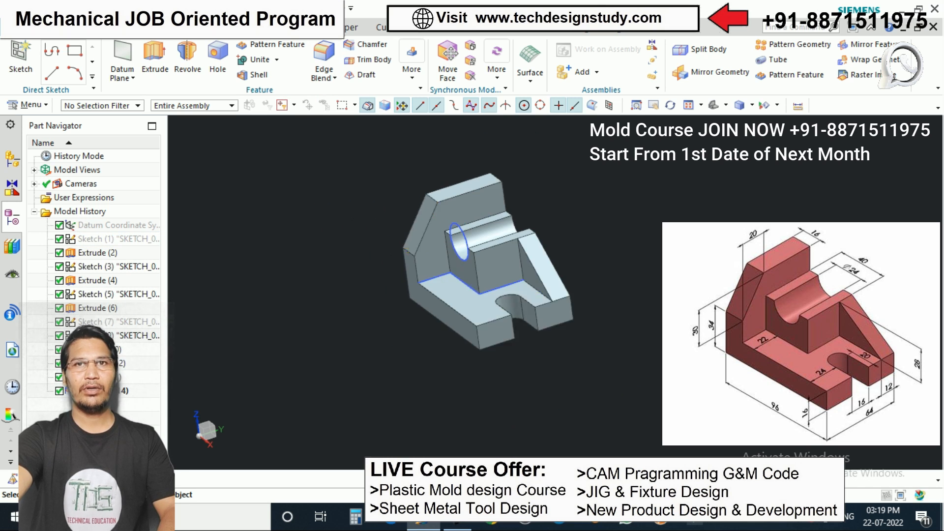
Show all hidden objects in the part again
scroll(426, 230, up, 2)
key(ctrl+shift+u)
scroll(391, 222, up, 1)
scroll(386, 227, down, 5)
scroll(454, 254, up, 2)
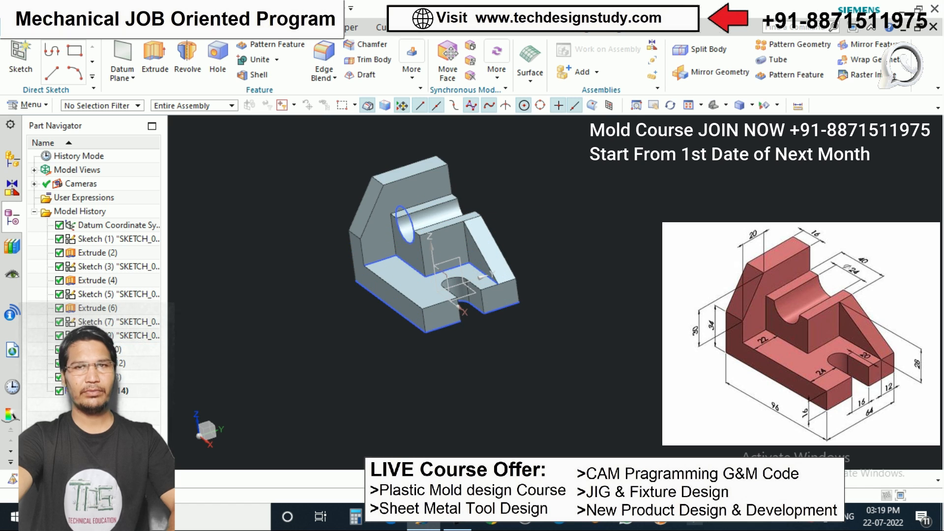
Immediately hide the solid body and invert shown and hidden objects so only the bracket body is displayed
key(ctrl+shift+i)
click(445, 242)
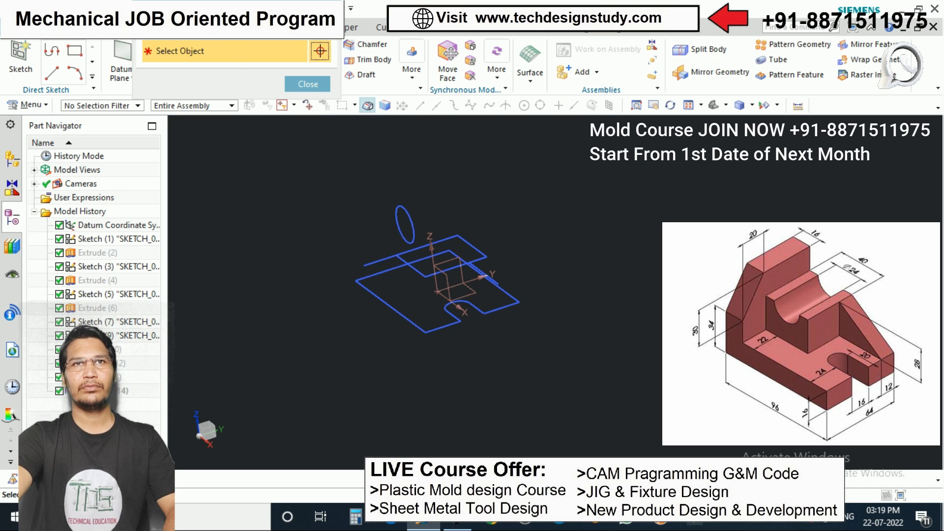
key(Escape)
key(ctrl+shift+b)
scroll(276, 196, up, 1)
scroll(428, 232, down, 1)
scroll(374, 261, up, 1)
scroll(383, 241, down, 2)
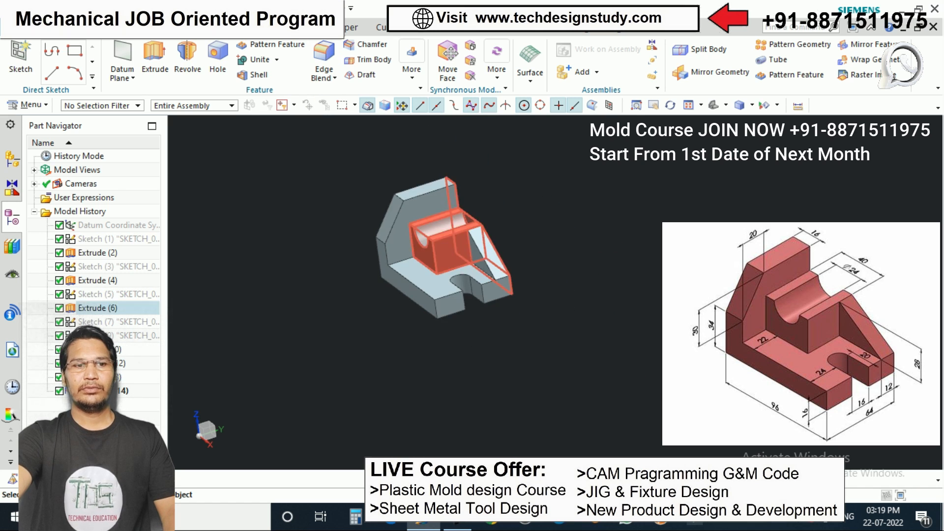
scroll(331, 270, down, 3)
scroll(424, 269, up, 2)
middle_drag(394, 268, 413, 270)
scroll(331, 269, up, 2)
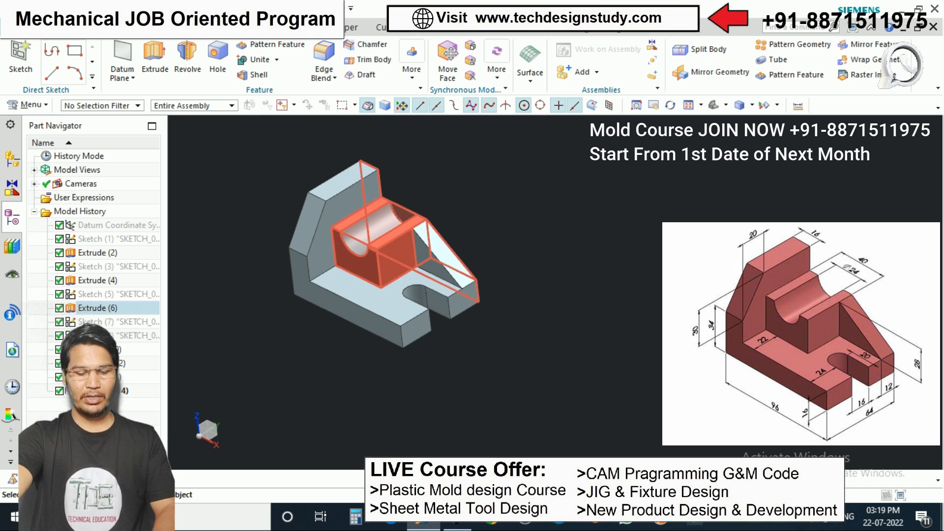
Change the display color of the whole bracket body to red
key(ctrl+j)
click(382, 266)
click(258, 131)
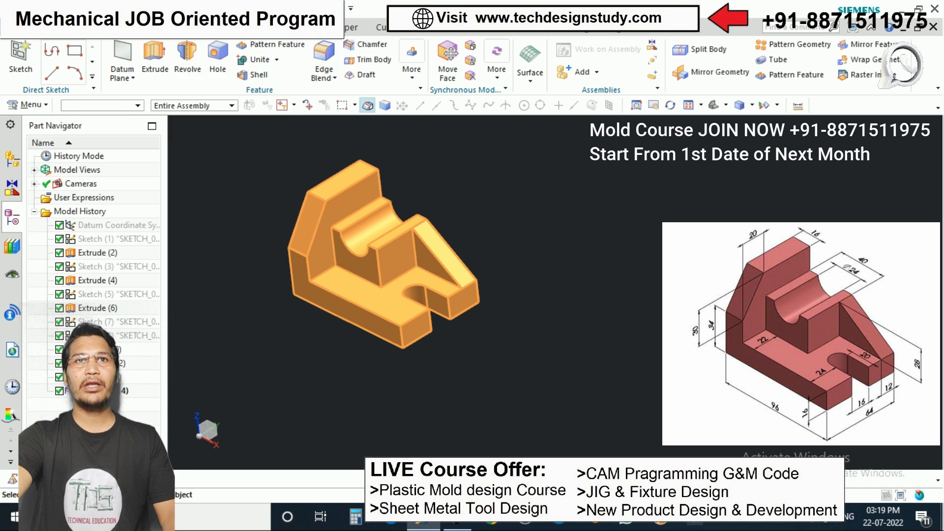
click(297, 90)
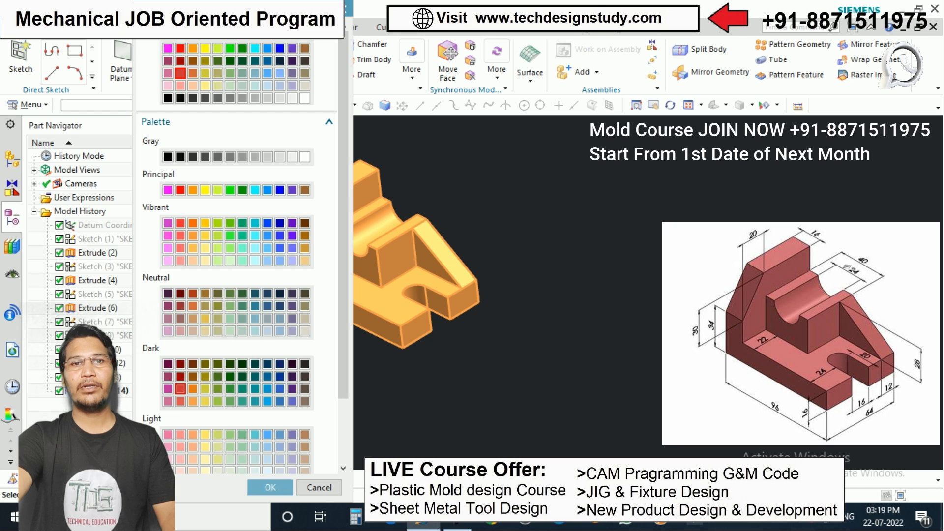
click(270, 488)
click(210, 396)
scroll(352, 201, down, 3)
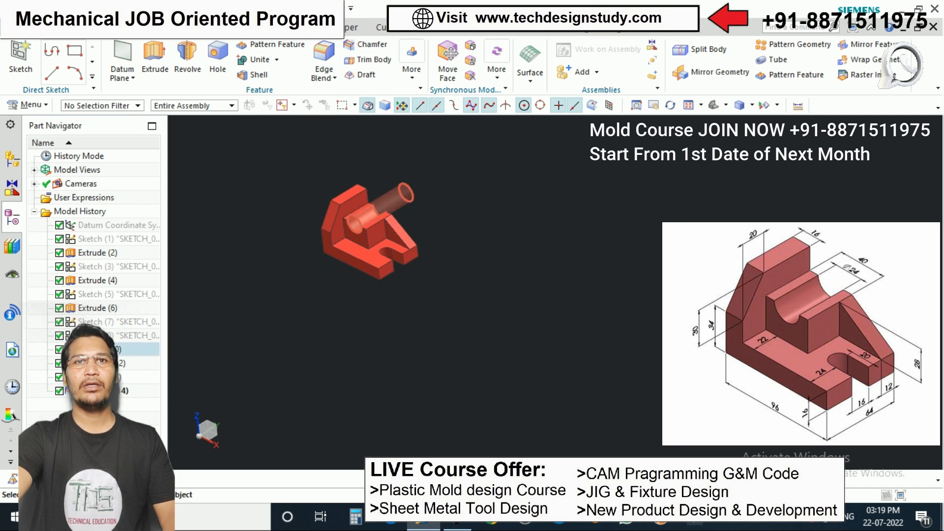
scroll(388, 210, up, 3)
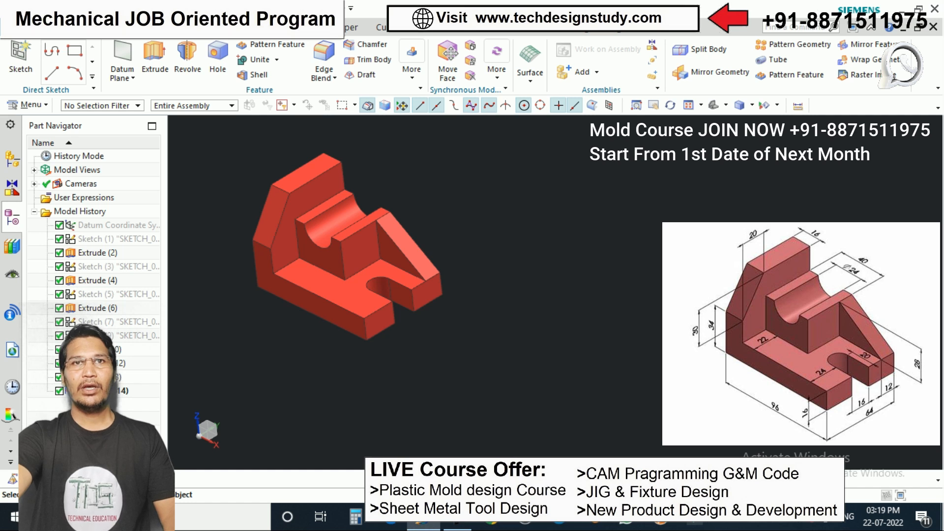
scroll(468, 201, down, 2)
scroll(428, 197, up, 1)
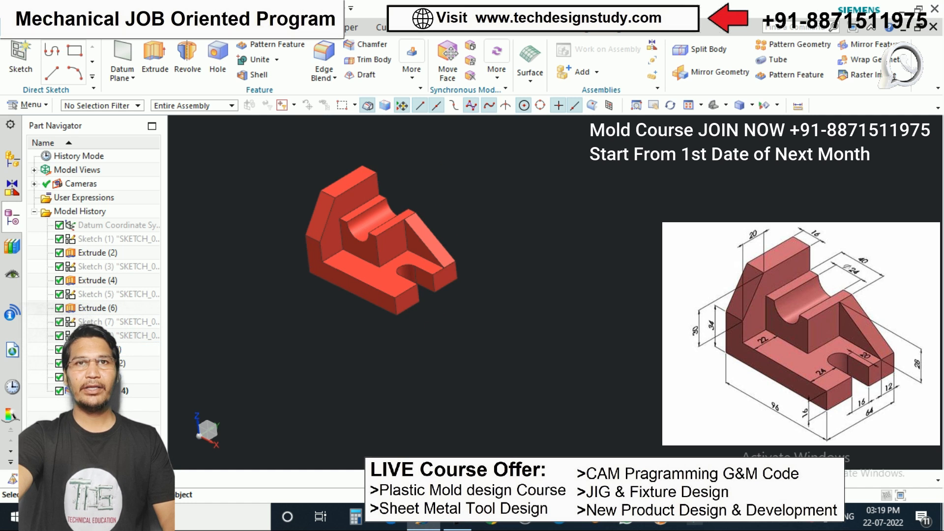
Delete every feature from Sketch (1) to the last chamfer and show the hidden datum coordinate system
click(114, 239)
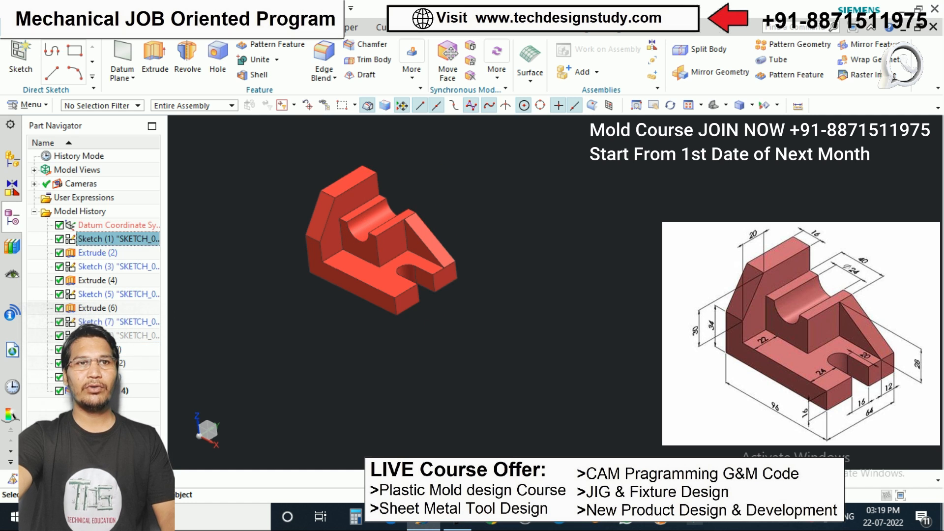
shift+click(138, 390)
key(Delete)
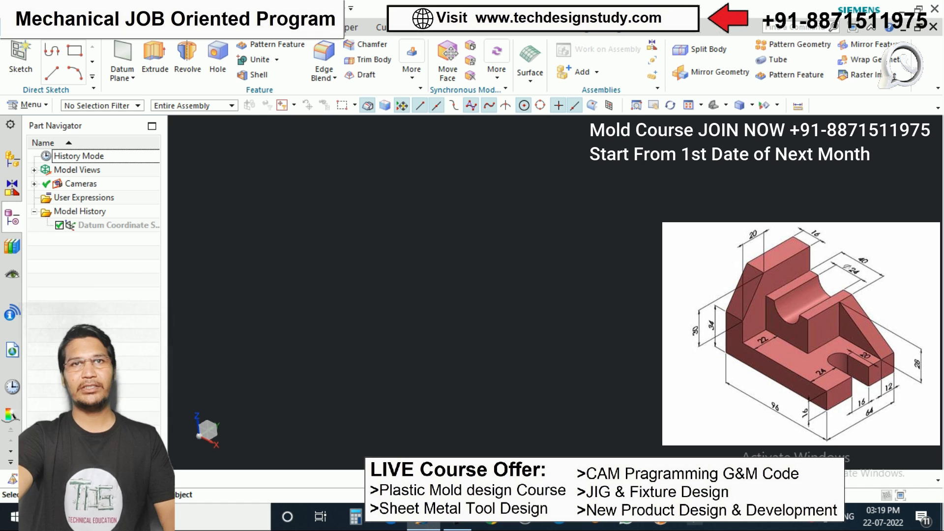
key(ctrl+shift+u)
shift+middle_drag(429, 263, 426, 285)
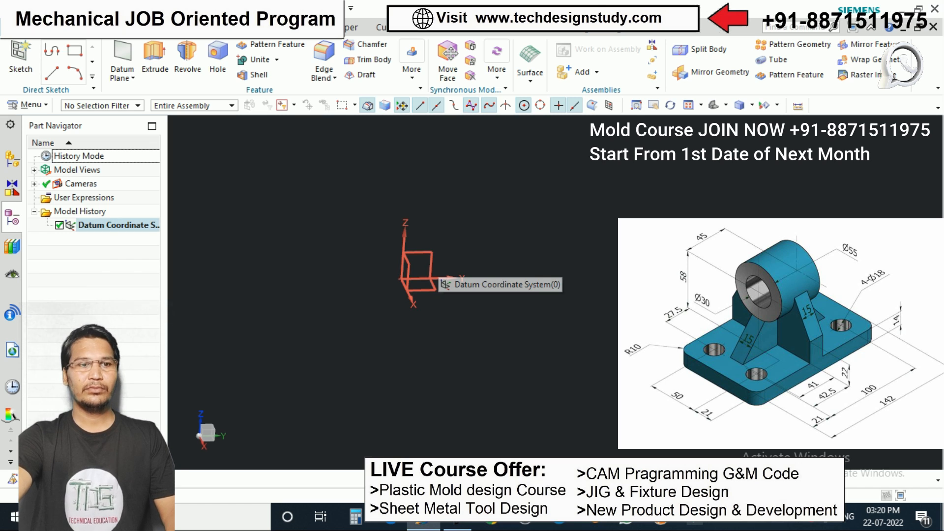
Start a sketch on the YZ datum plane and draw a rectangle about 320 by 436 mm centered on the origin
click(20, 57)
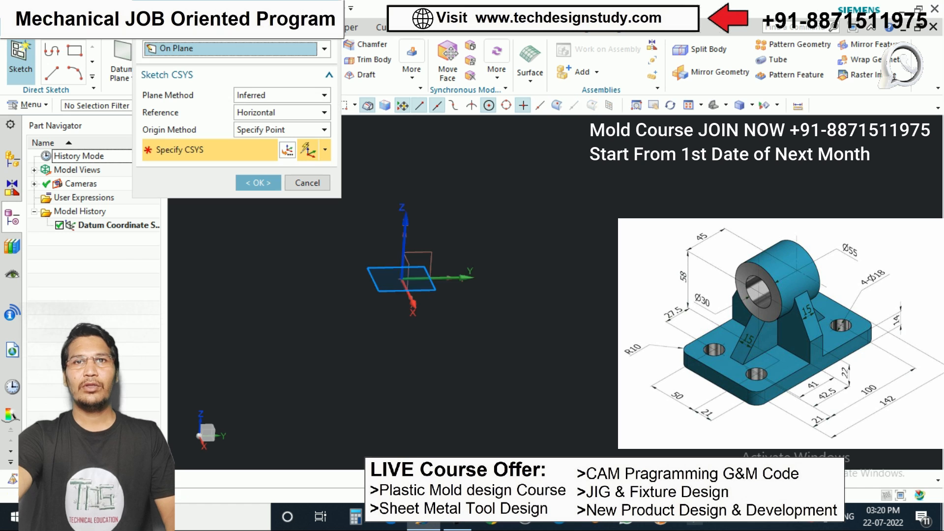
click(258, 183)
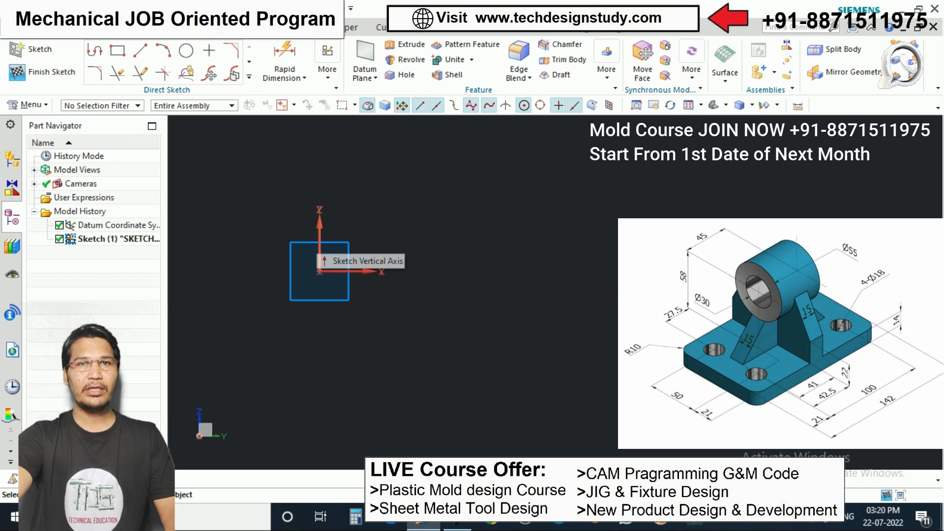
click(118, 51)
click(199, 47)
click(325, 265)
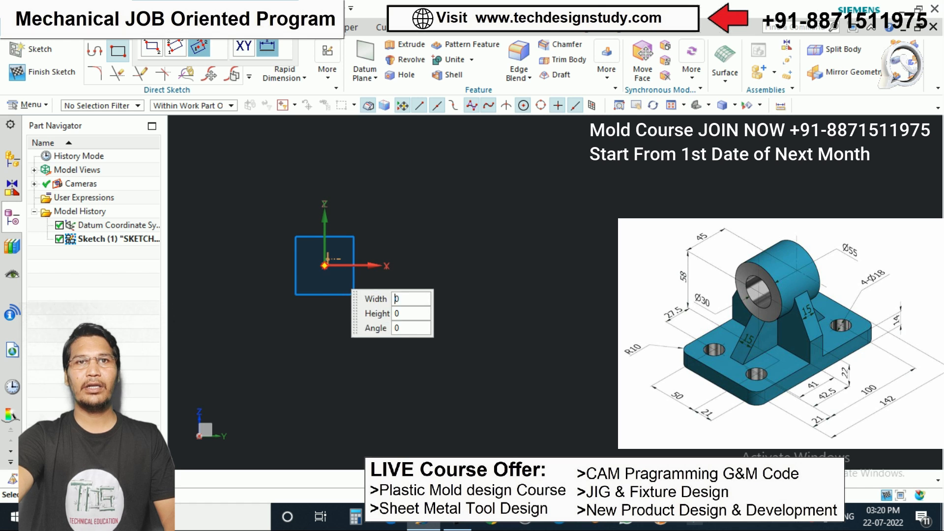
click(411, 382)
scroll(498, 256, down, 2)
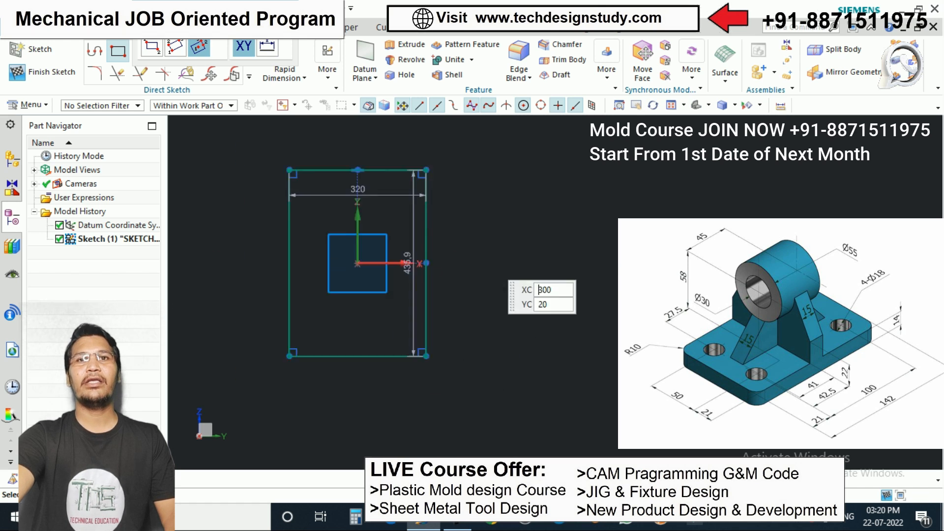
scroll(466, 231, up, 2)
click(458, 191)
key(Escape)
click(456, 189)
key(Escape)
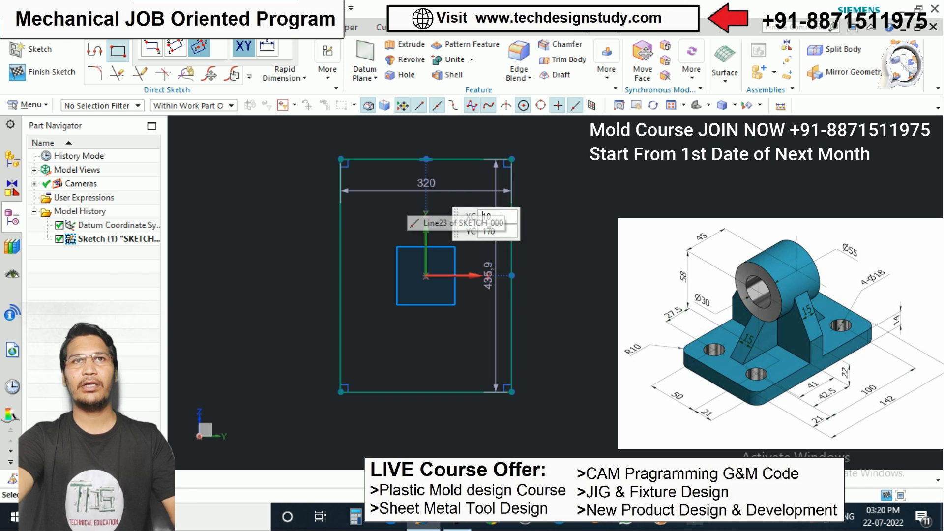
key(Escape)
Set the rectangle's width to 50+21+21 mm and its height to 142 mm
double_click(427, 183)
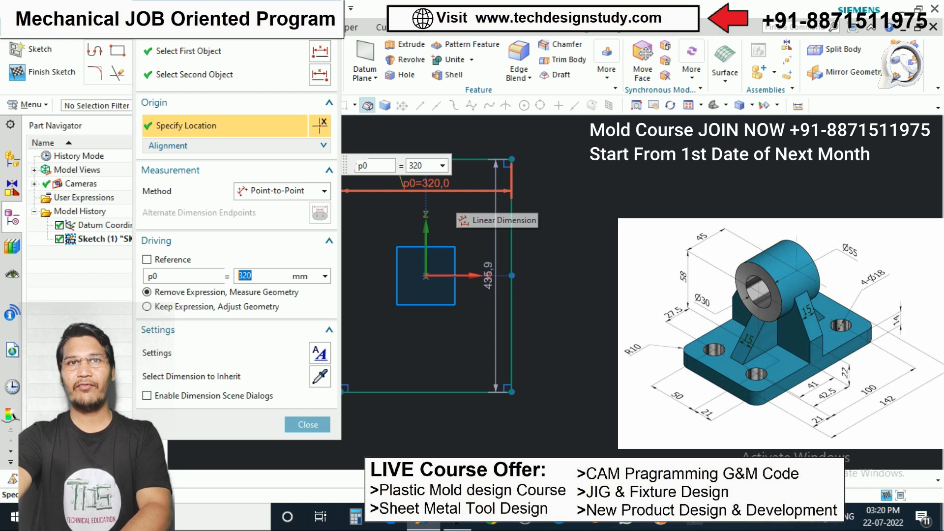
text(50+21+21)
key(Return)
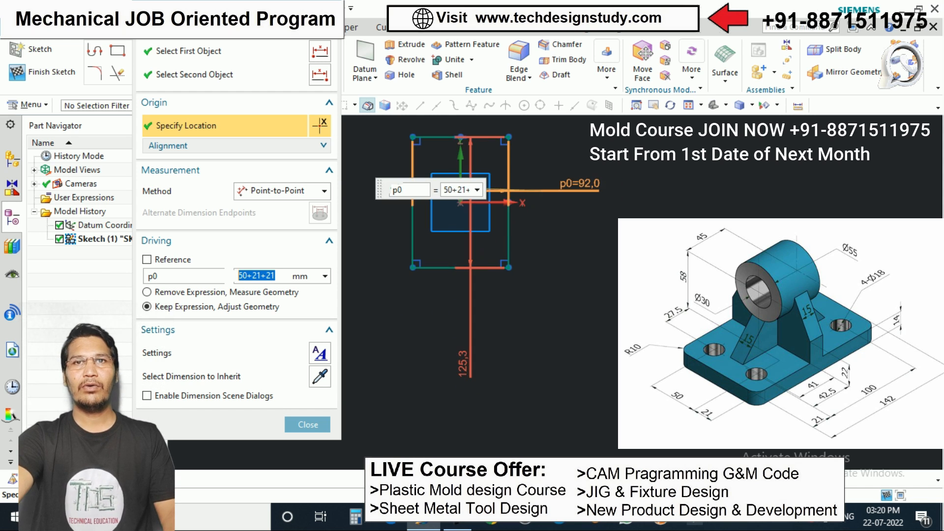
double_click(462, 364)
text(142)
key(Return)
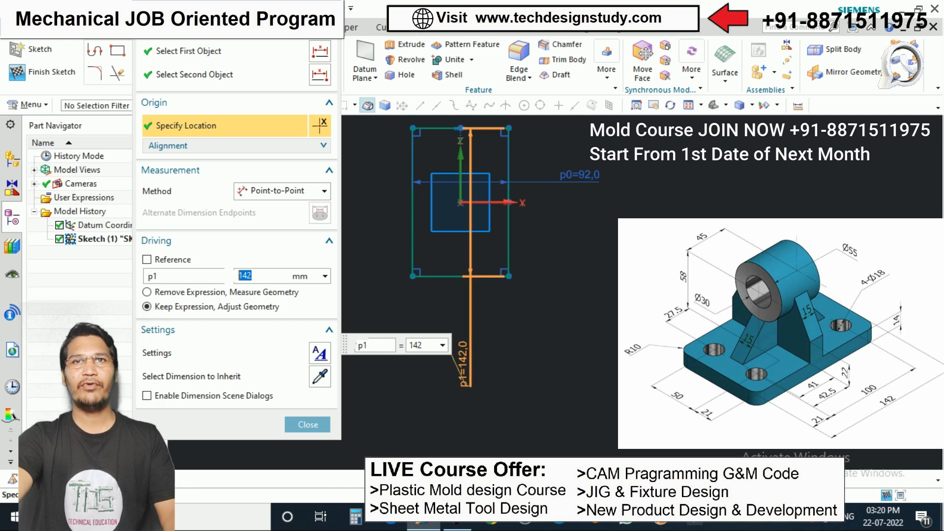
key(Escape)
Draw a circle about 16.4 mm in diameter inside the rectangle near its upper-left corner
scroll(345, 278, down, 1)
scroll(446, 206, up, 4)
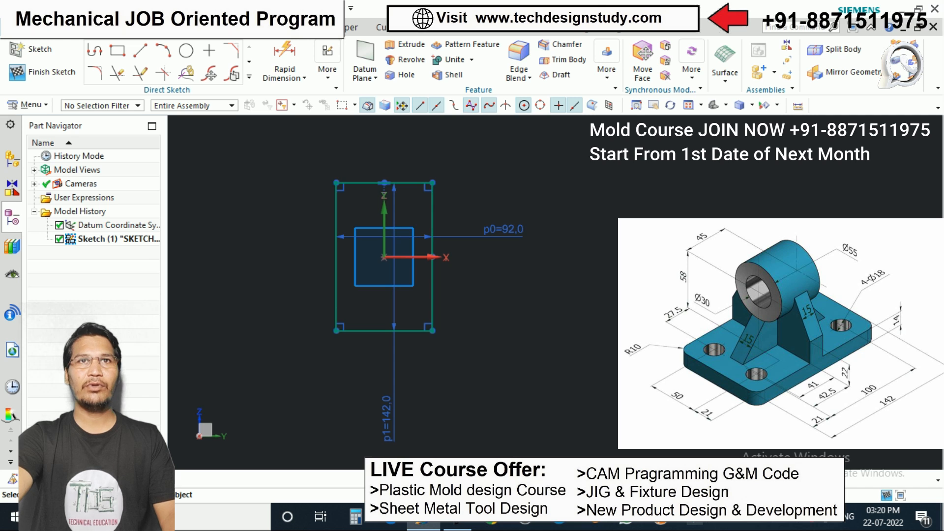
scroll(386, 230, up, 2)
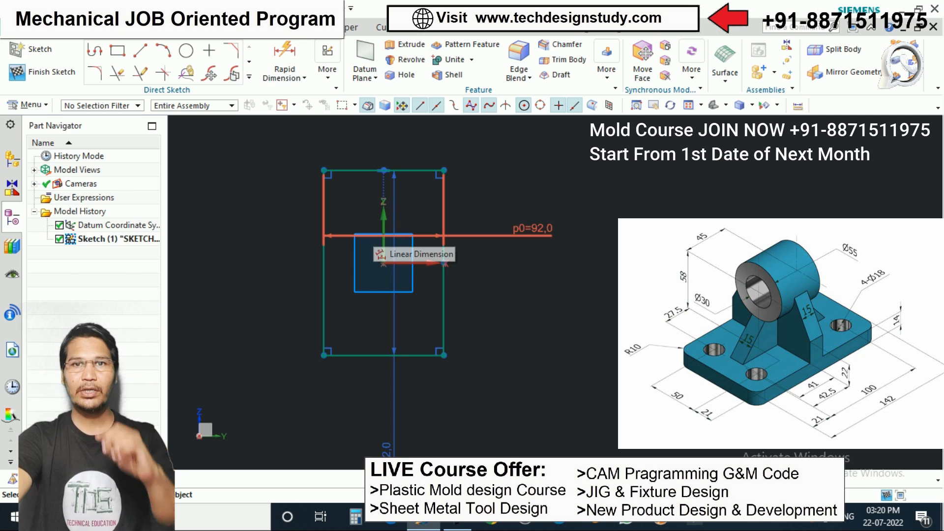
click(186, 50)
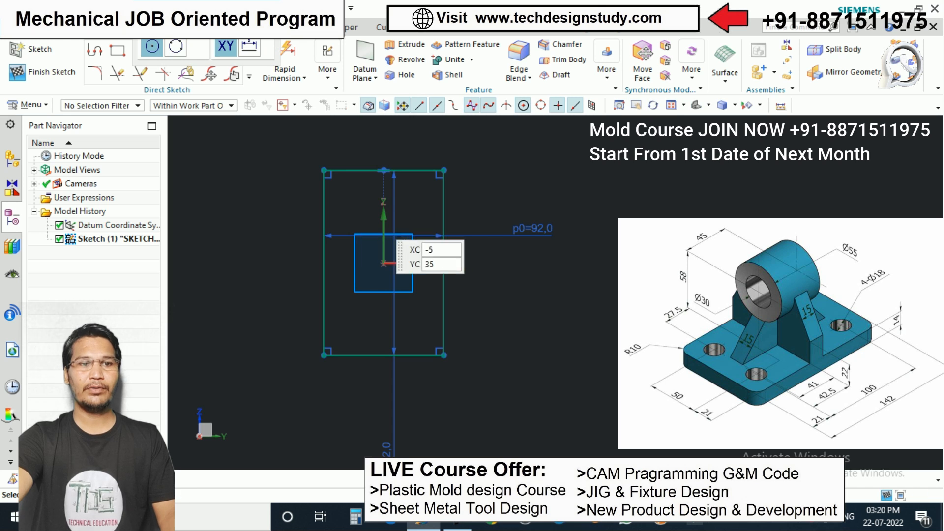
scroll(345, 192, up, 3)
click(356, 204)
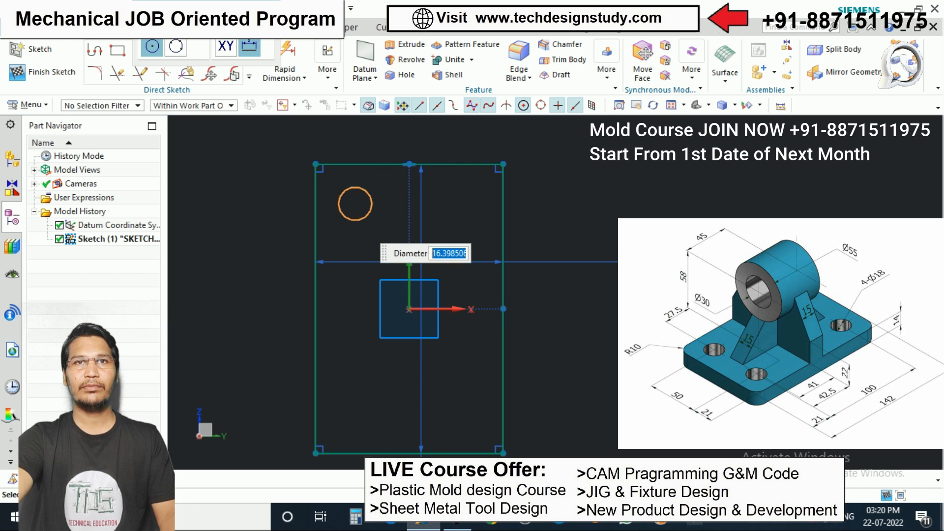
click(356, 220)
key(Escape)
scroll(366, 188, down, 2)
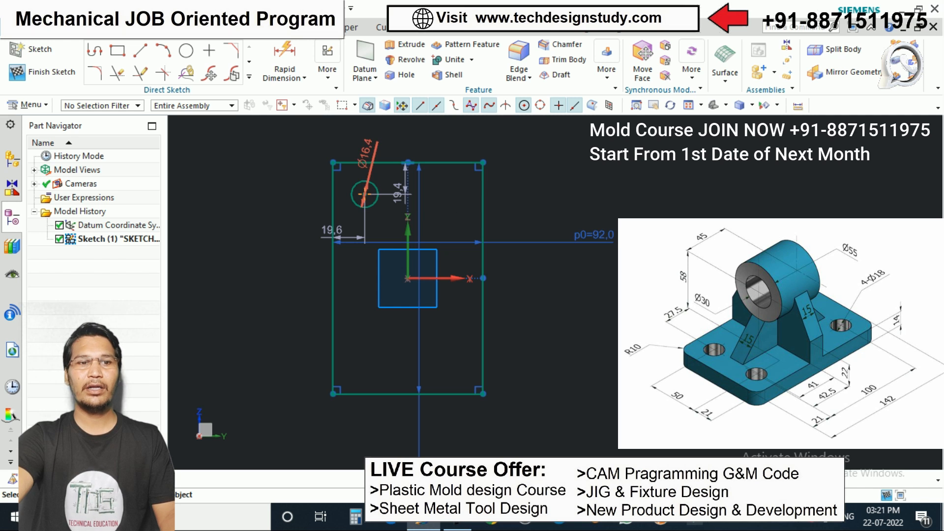
Set the circle's diameter to 18 mm
double_click(369, 148)
text(17)
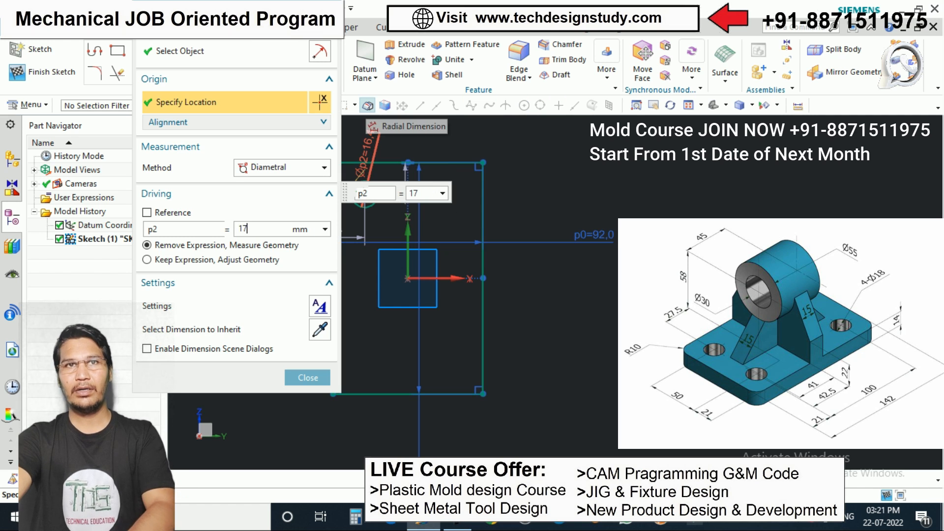
key(BackSpace)
text(8)
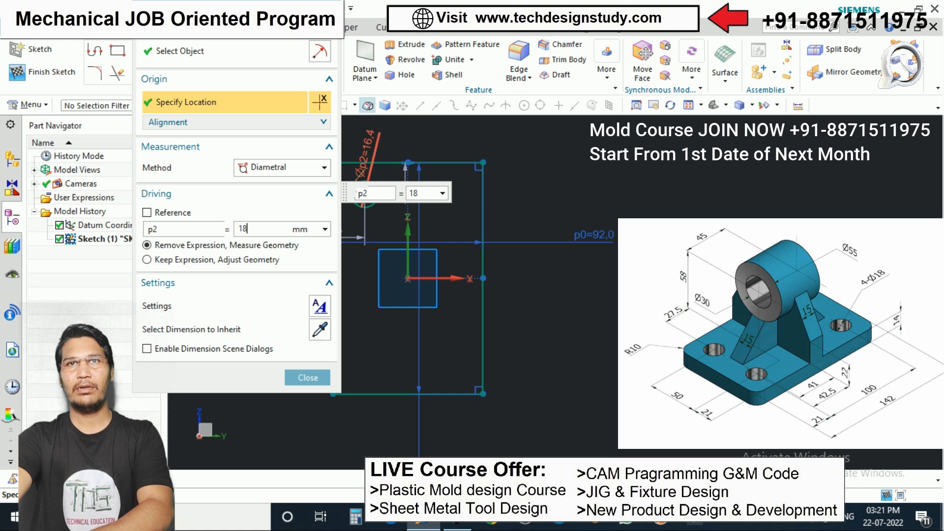
scroll(575, 173, down, 1)
scroll(358, 308, down, 2)
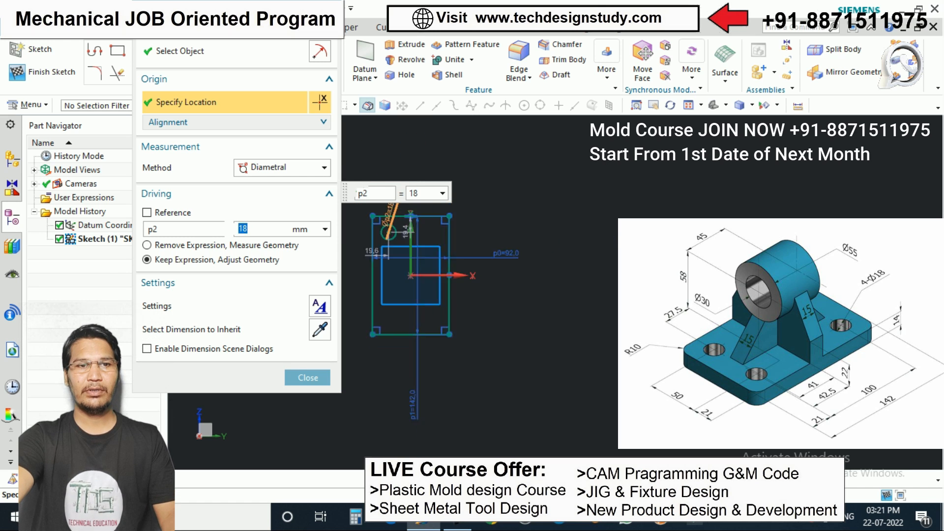
scroll(406, 265, up, 2)
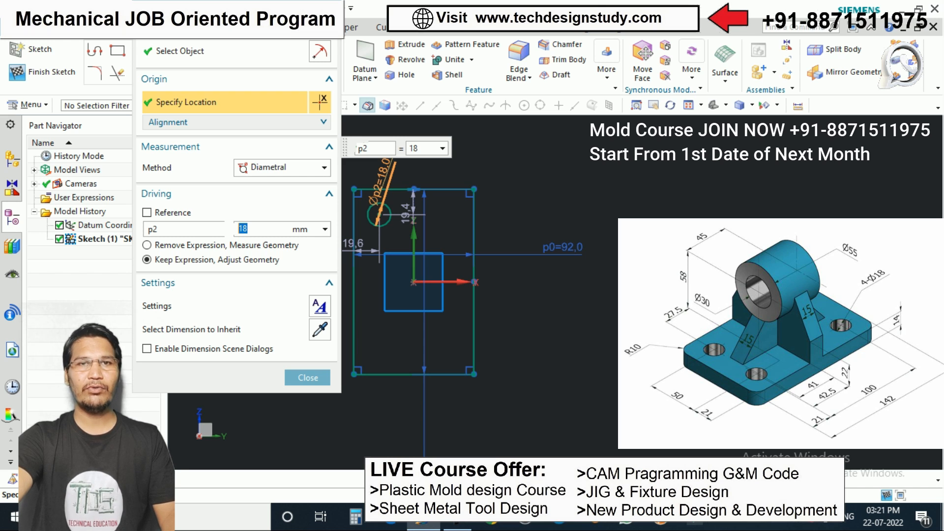
scroll(445, 305, up, 1)
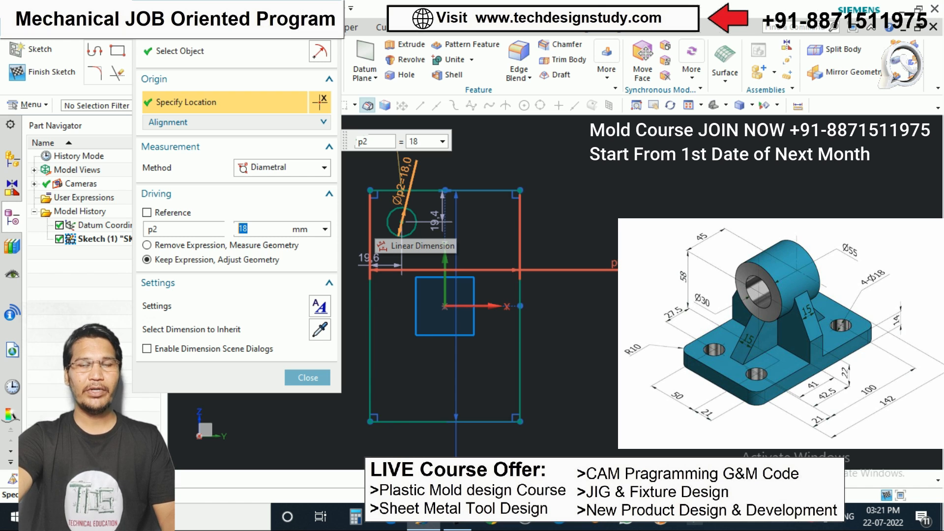
scroll(409, 206, down, 2)
scroll(398, 214, up, 3)
middle_click(418, 219)
scroll(440, 220, down, 1)
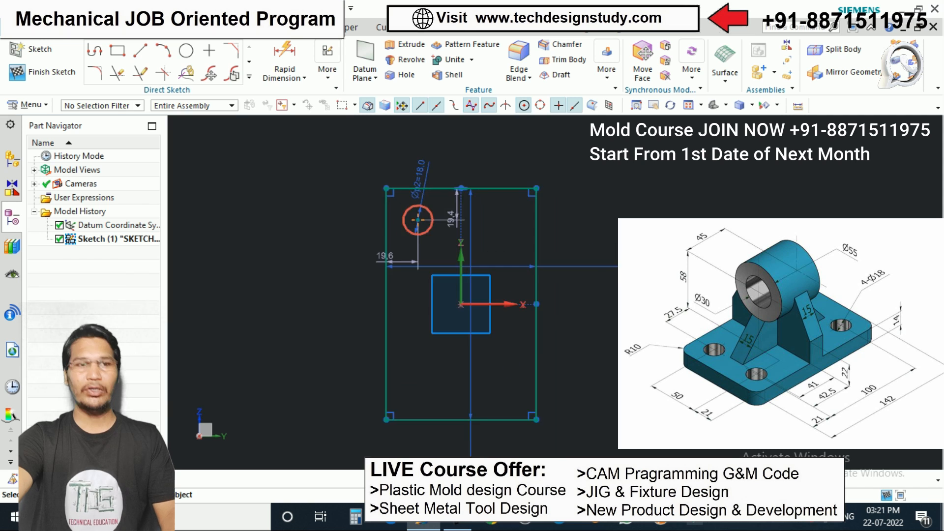
Dimension the circle's center 21 mm from the rectangle's upper edge
scroll(422, 217, up, 2)
key(d)
click(415, 222)
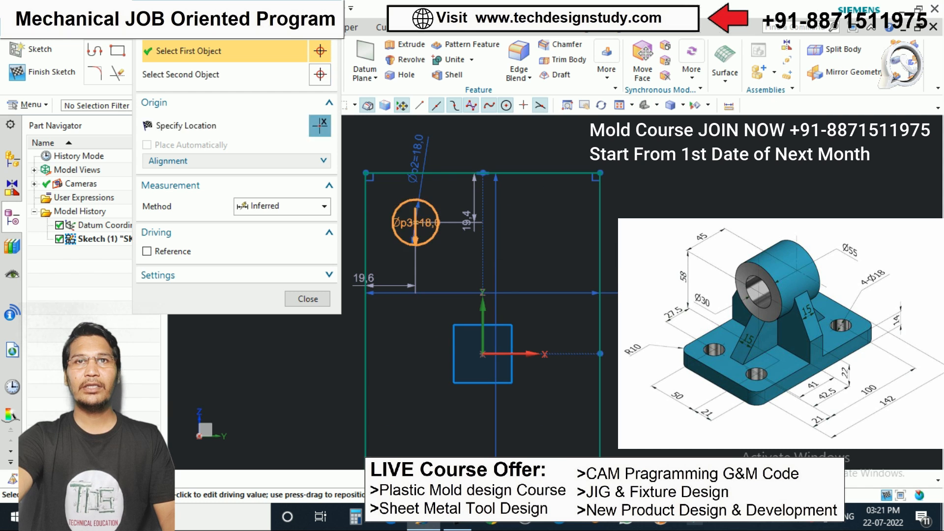
click(427, 173)
scroll(427, 168, down, 1)
click(421, 195)
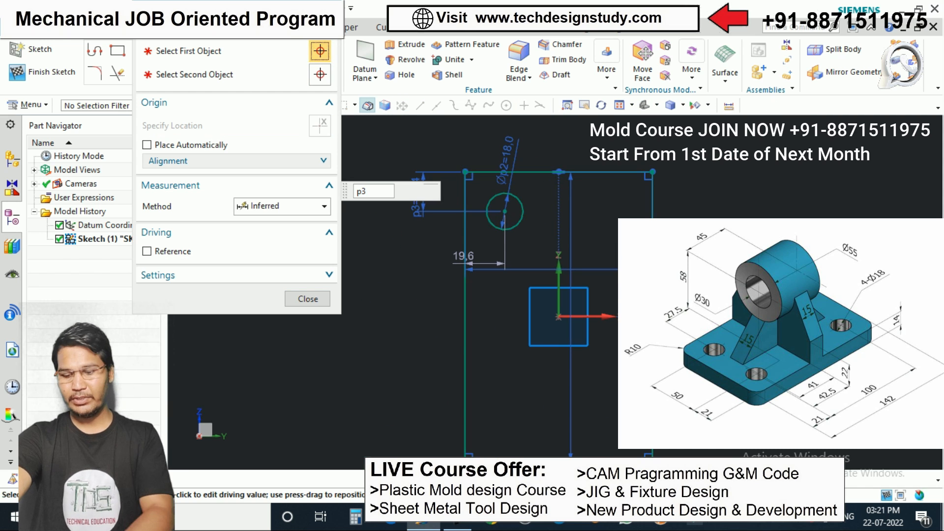
Dimension the circle's center 21 mm from the rectangle's left edge
click(487, 214)
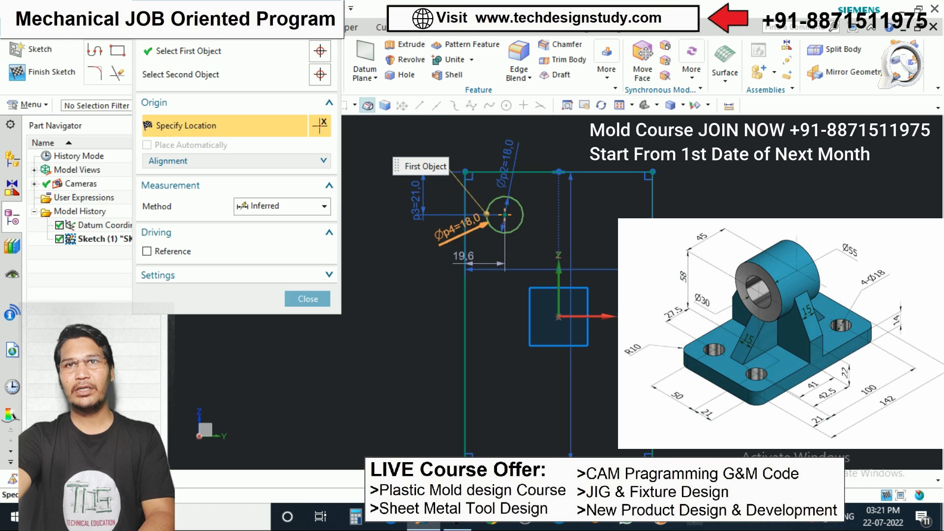
click(465, 231)
click(477, 144)
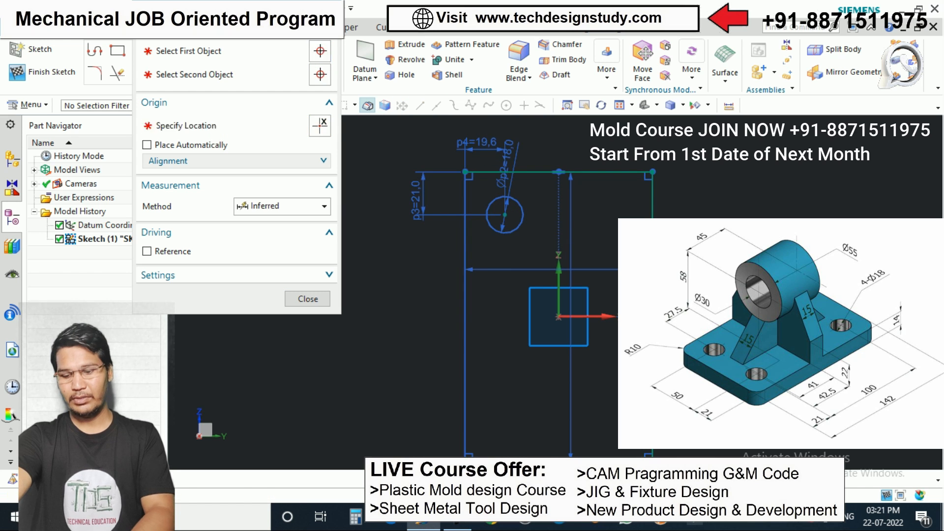
text(21)
key(Return)
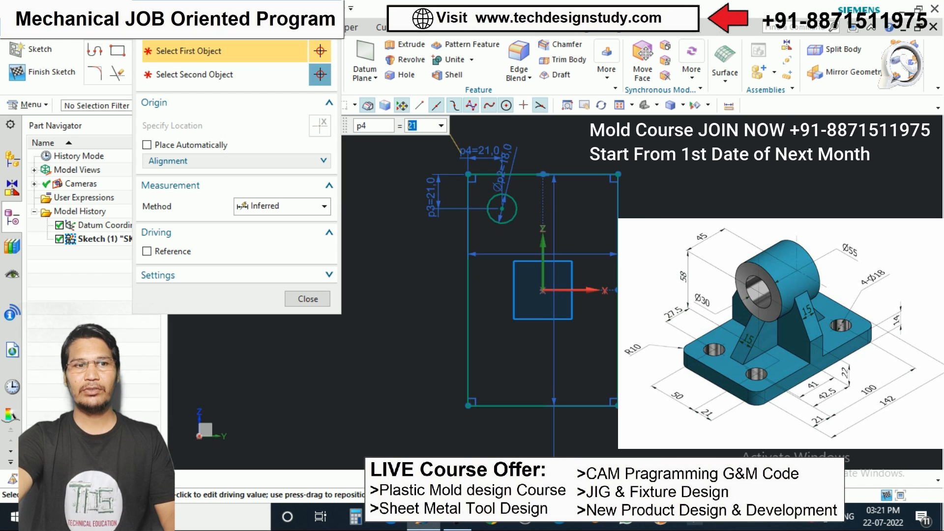
click(308, 299)
scroll(312, 282, down, 2)
scroll(426, 250, up, 2)
shift+middle_drag(427, 250, 410, 218)
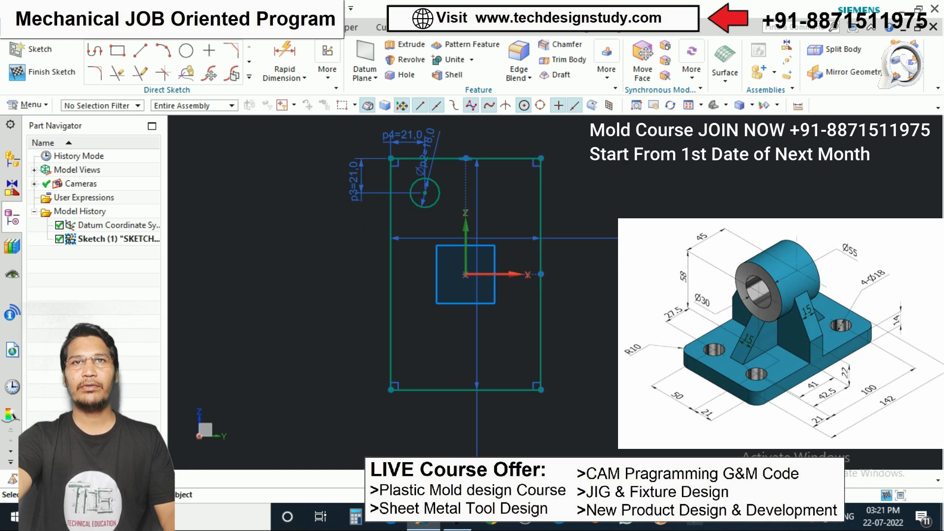
Fillet the two upper corners of the rectangle with a 10 mm radius
scroll(421, 157, up, 1)
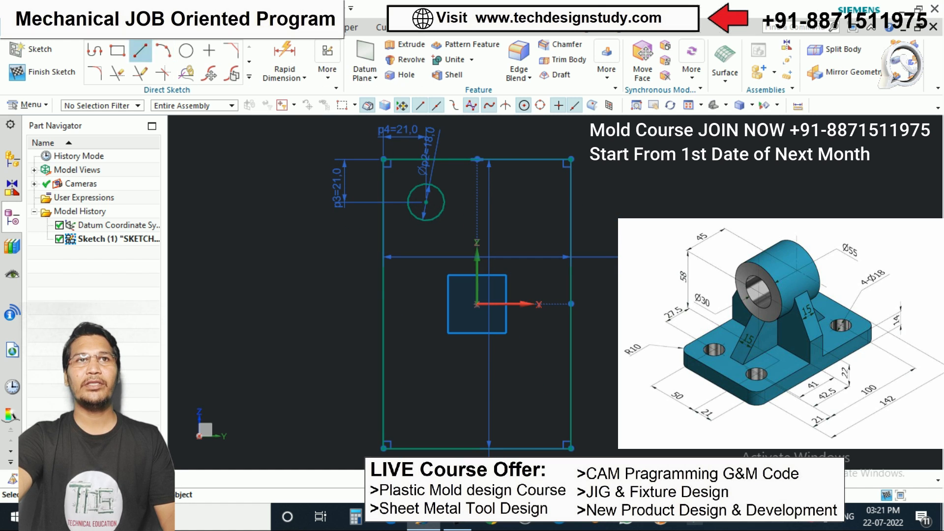
click(94, 72)
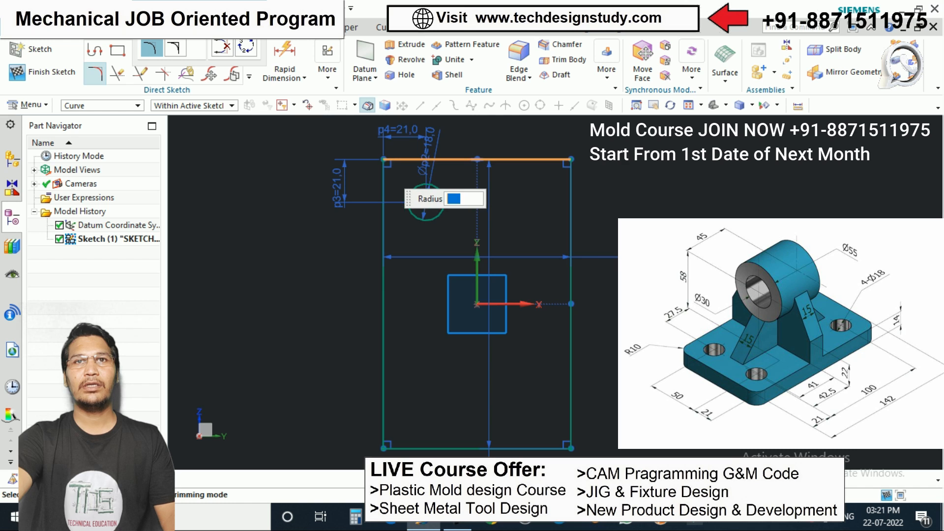
scroll(395, 169, up, 2)
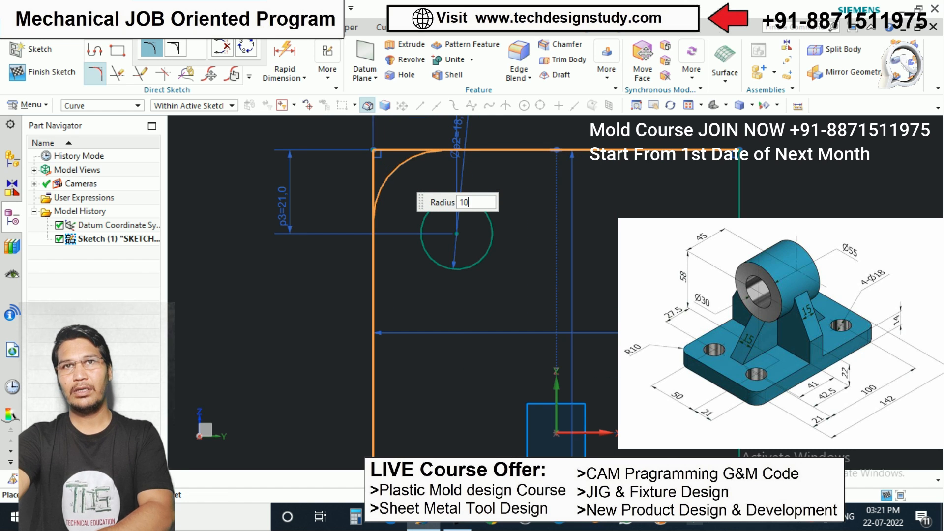
key(Return)
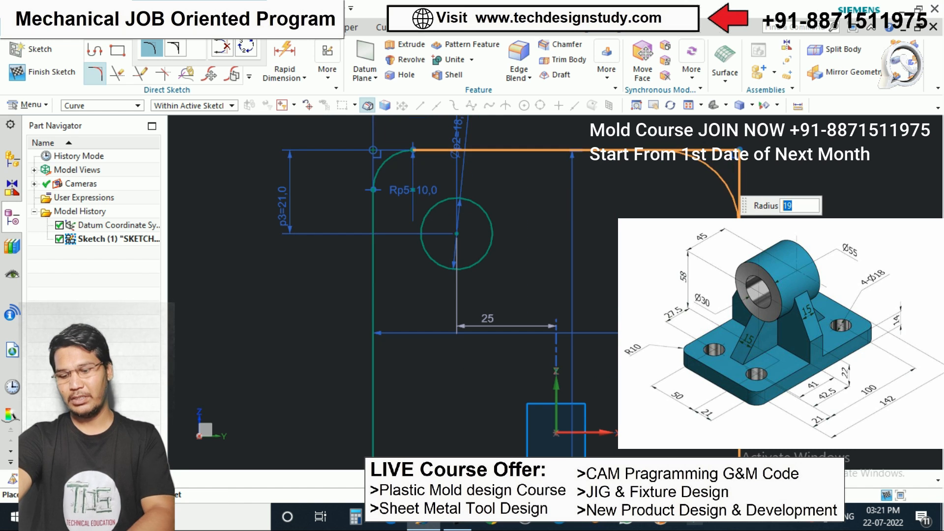
text(10)
key(Return)
Fillet the two lower corners of the rectangle with a 10 mm radius
scroll(677, 176, down, 5)
scroll(718, 302, up, 3)
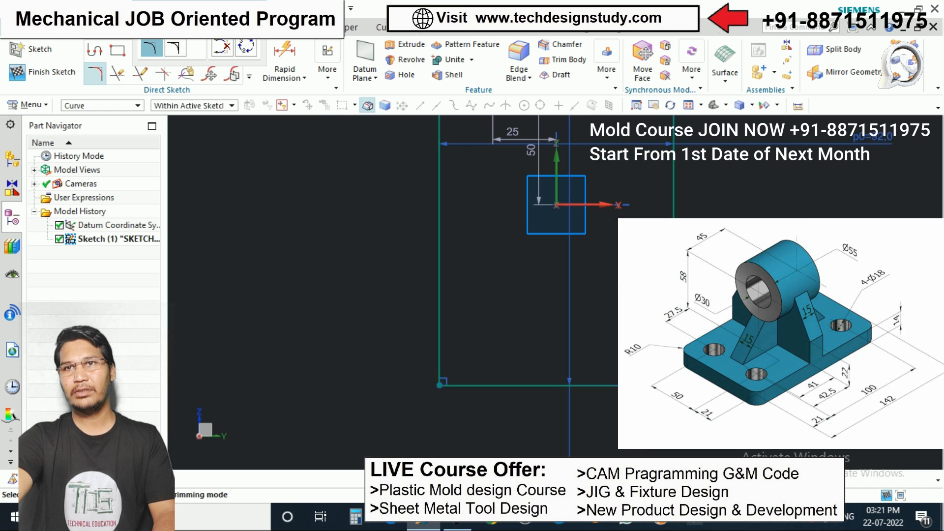
click(640, 386)
key(Return)
scroll(643, 156, down, 5)
scroll(599, 177, up, 6)
click(615, 366)
click(549, 331)
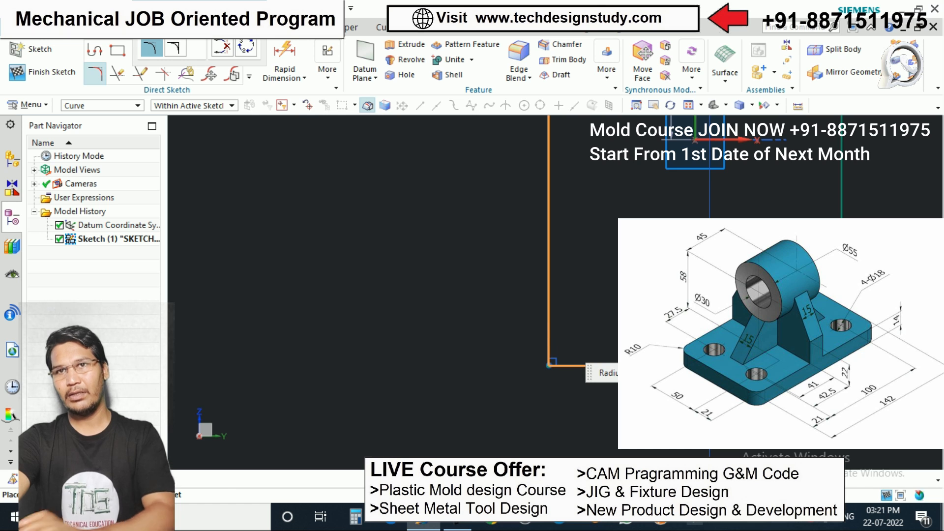
key(Return)
scroll(551, 359, down, 4)
scroll(606, 243, up, 1)
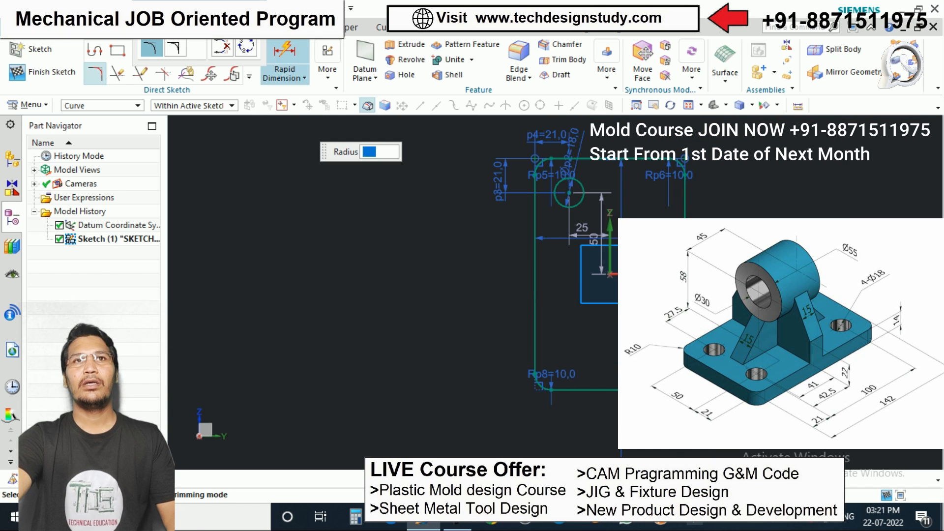
key(Escape)
Convert the automatic 25 mm and 50 mm dimensions between the circle's center and the origin into driving dimensions
scroll(464, 156, down, 2)
scroll(523, 186, up, 3)
double_click(556, 217)
key(Escape)
double_click(571, 232)
scroll(522, 209, down, 2)
key(Escape)
Mirror the 18 mm circle about the vertical sketch axis
scroll(388, 197, down, 1)
click(249, 77)
click(94, 185)
scroll(485, 222, up, 2)
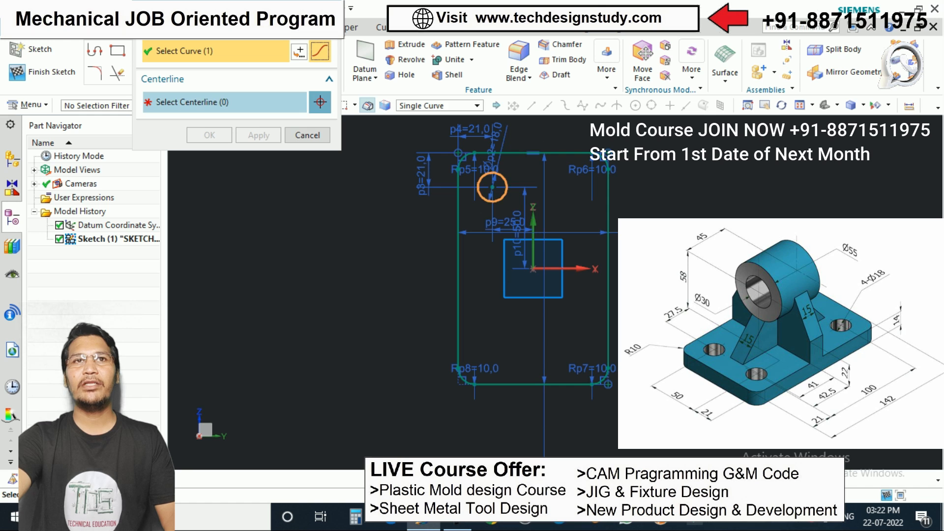
click(478, 186)
click(533, 236)
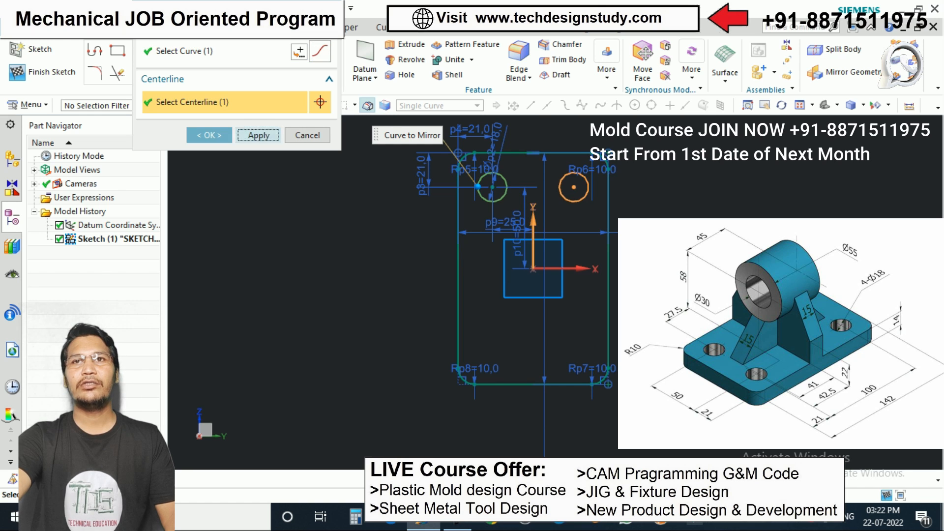
click(258, 135)
Mirror both upper circles about the horizontal sketch axis to complete the four-hole pattern
click(505, 181)
click(561, 181)
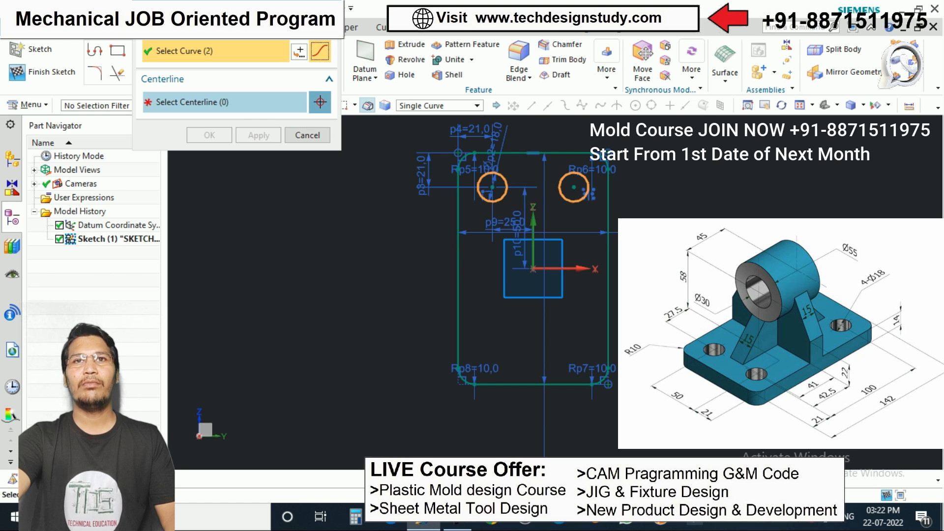
click(222, 102)
click(560, 269)
click(209, 135)
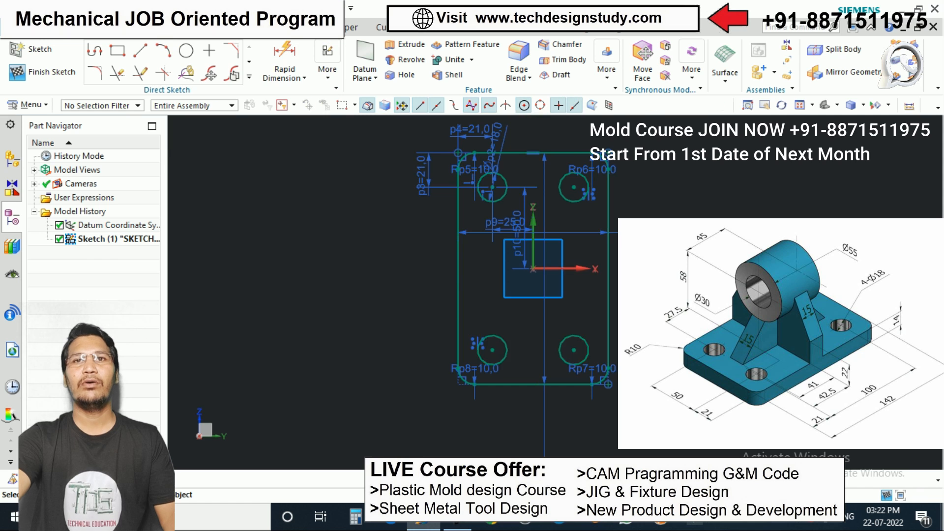
Finish the sketch and extrude the base plate profile with its four holes to an end distance of 14 mm
scroll(219, 187, down, 3)
scroll(381, 195, up, 3)
click(42, 71)
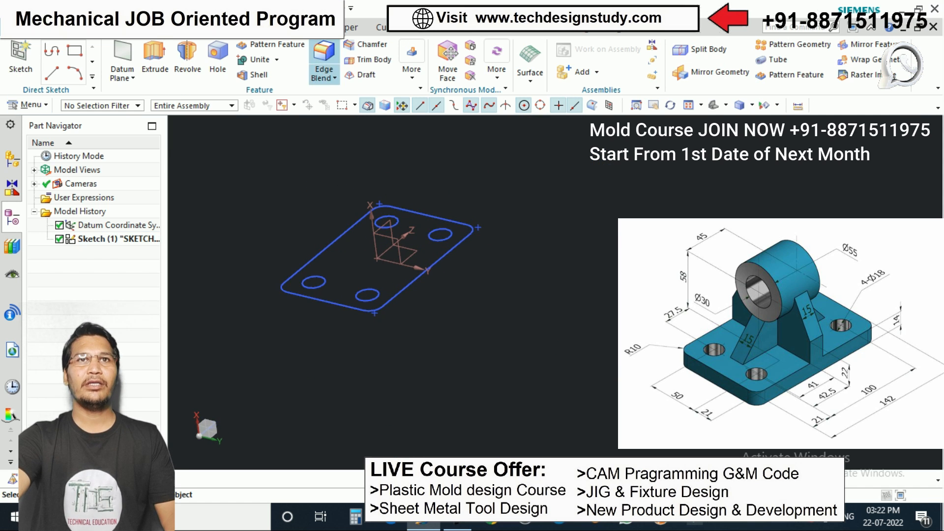
click(155, 59)
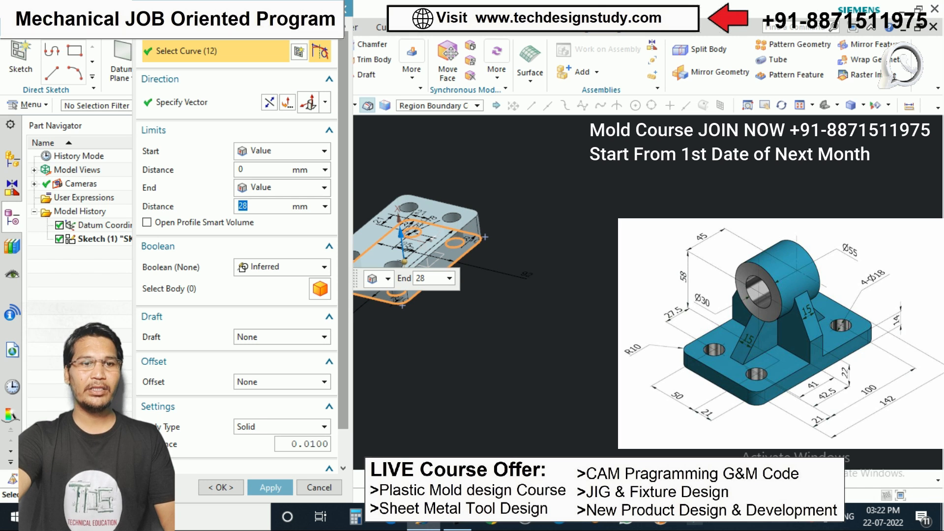
text(14)
key(Return)
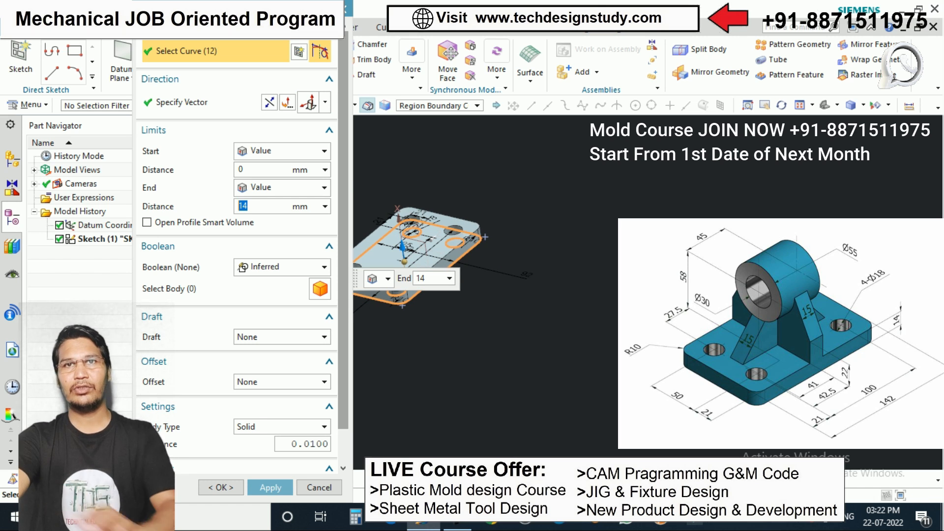
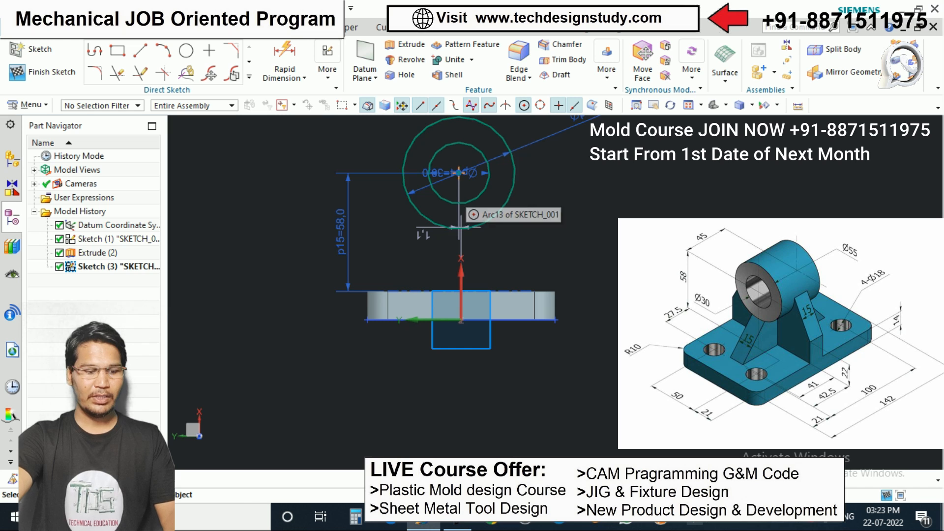
Try to constrain the circles' center vertically to the plate's upper edge midpoint and to the sketch origin
key(d)
click(308, 298)
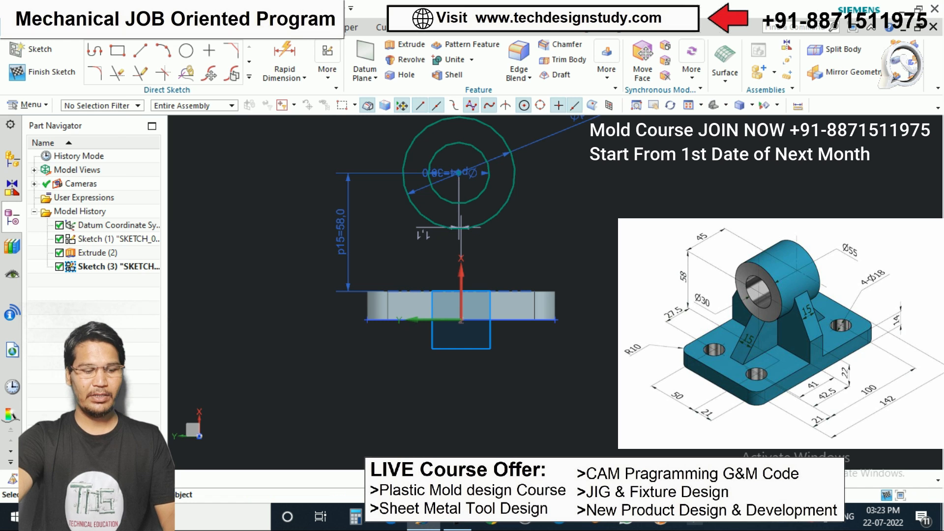
key(c)
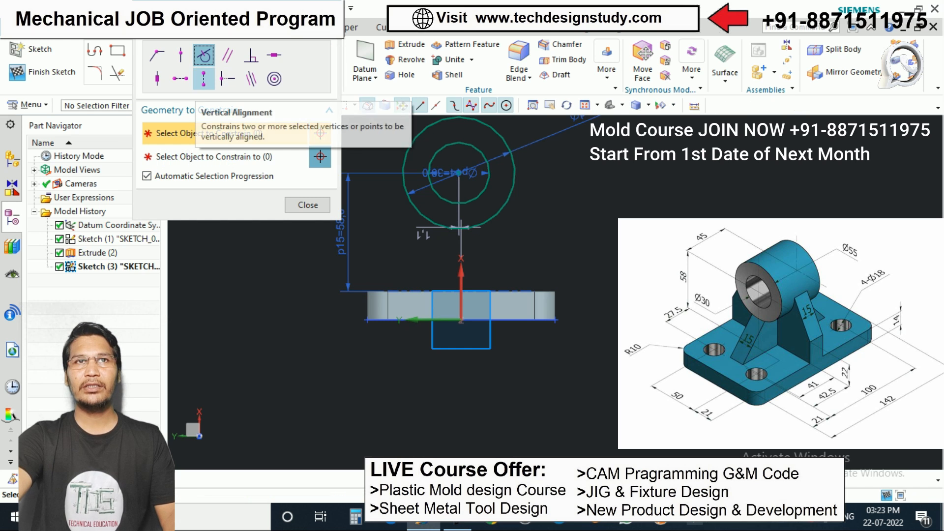
click(460, 173)
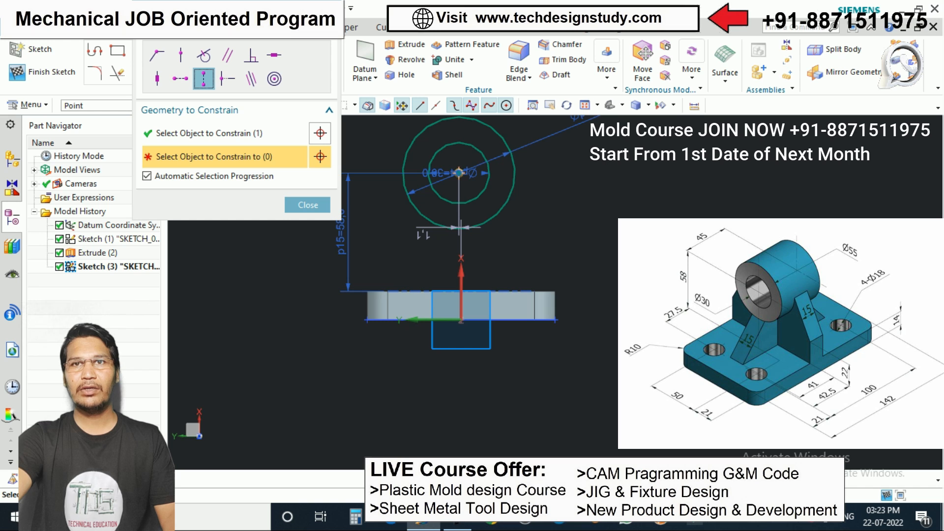
click(452, 292)
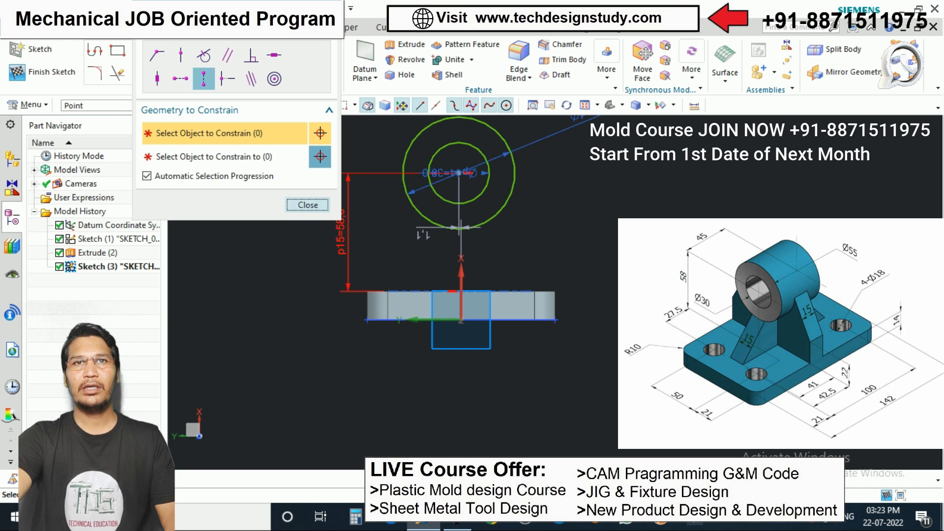
key(Escape)
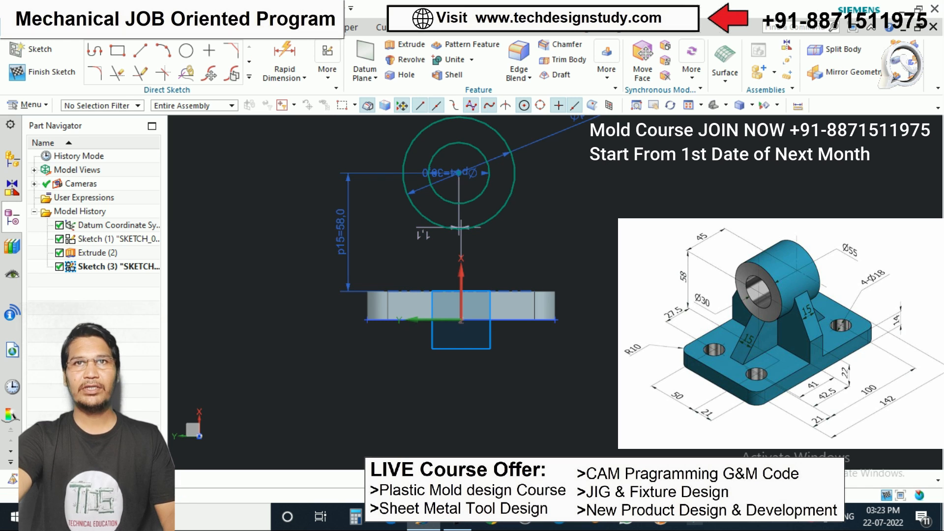
key(d)
key(Escape)
key(c)
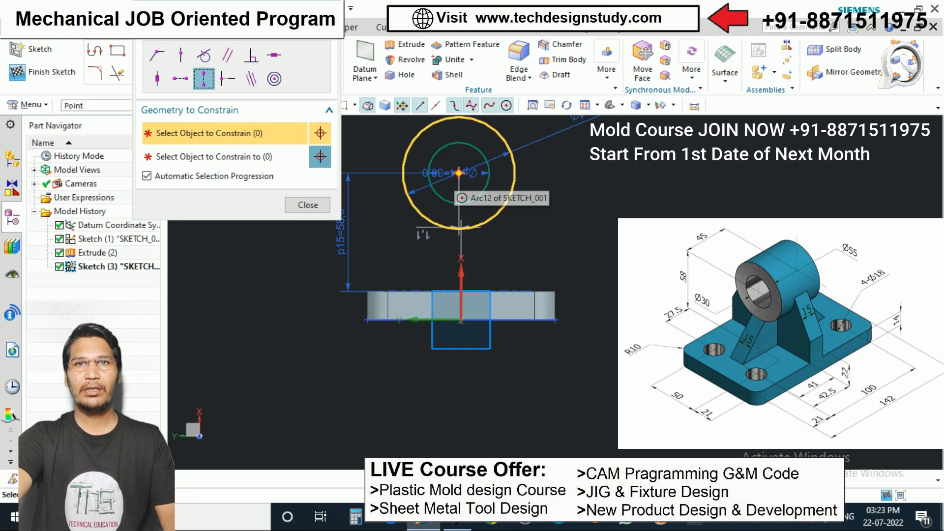
click(459, 173)
click(461, 321)
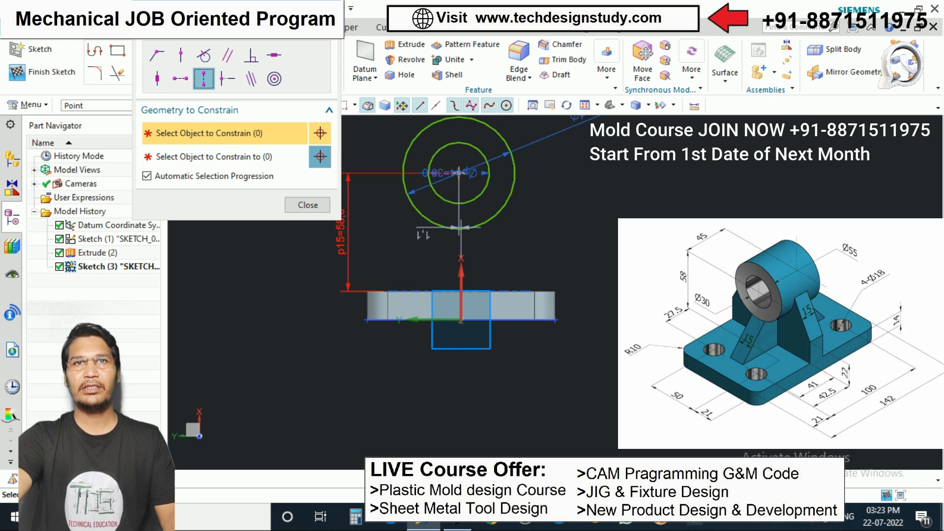
key(Escape)
Set the horizontal offset dimension between the circles' center and the vertical sketch axis to 0 mm
middle_drag(492, 207, 447, 228)
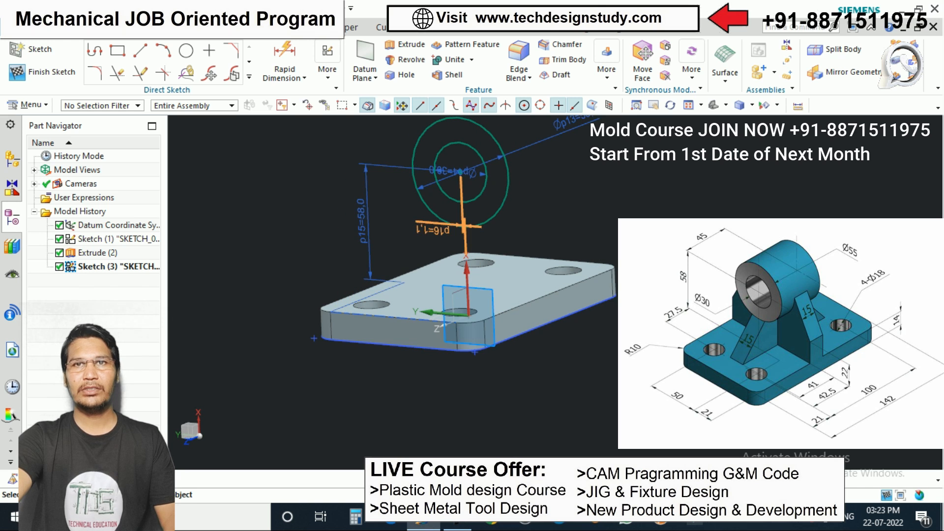
double_click(433, 229)
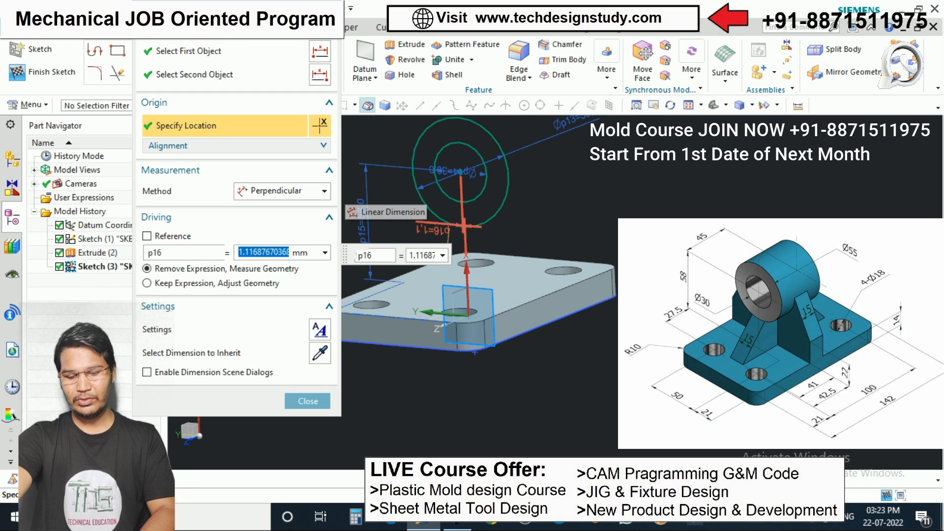
text(0)
key(Return)
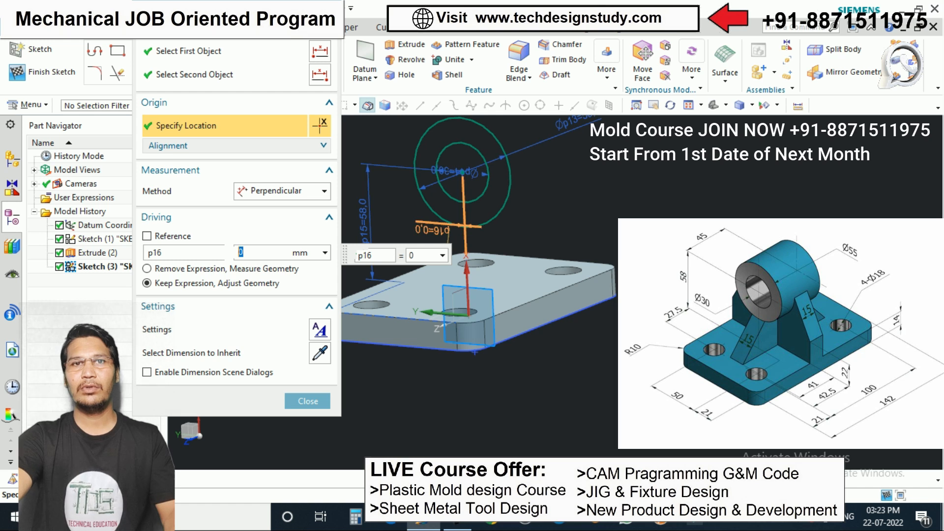
Extrude the ring between the two concentric circles with a symmetric distance of 45/2 mm to form the bearing cylinder
mouse_move(462, 320)
middle_down()
mouse_move(467, 290)
mouse_move(460, 317)
mouse_move(480, 301)
mouse_move(510, 232)
mouse_move(476, 197)
mouse_move(428, 224)
mouse_move(393, 183)
mouse_move(395, 193)
middle_up()
key(F8)
scroll(394, 202, up, 1)
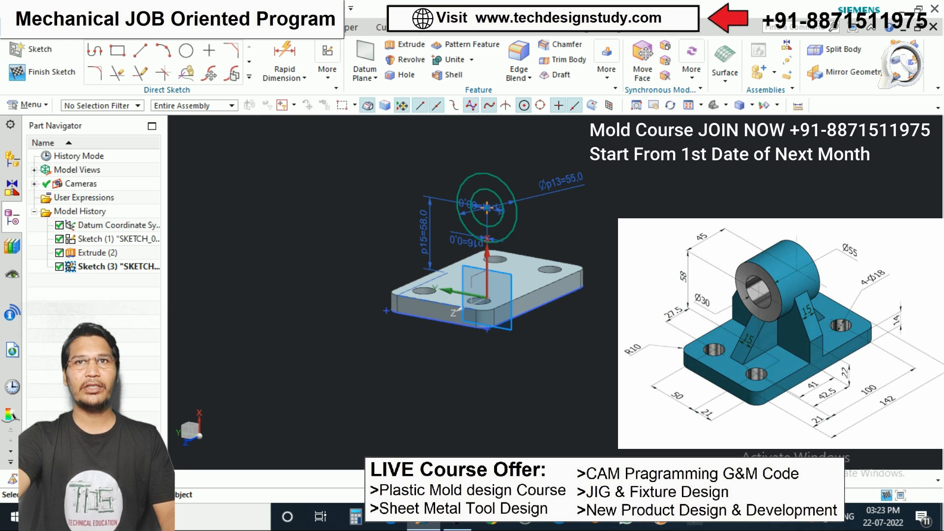
click(405, 45)
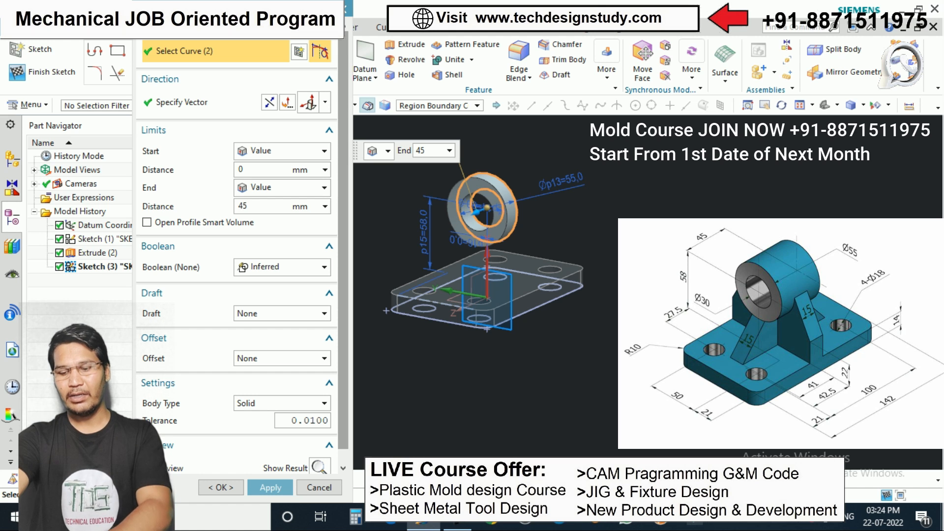
key(Return)
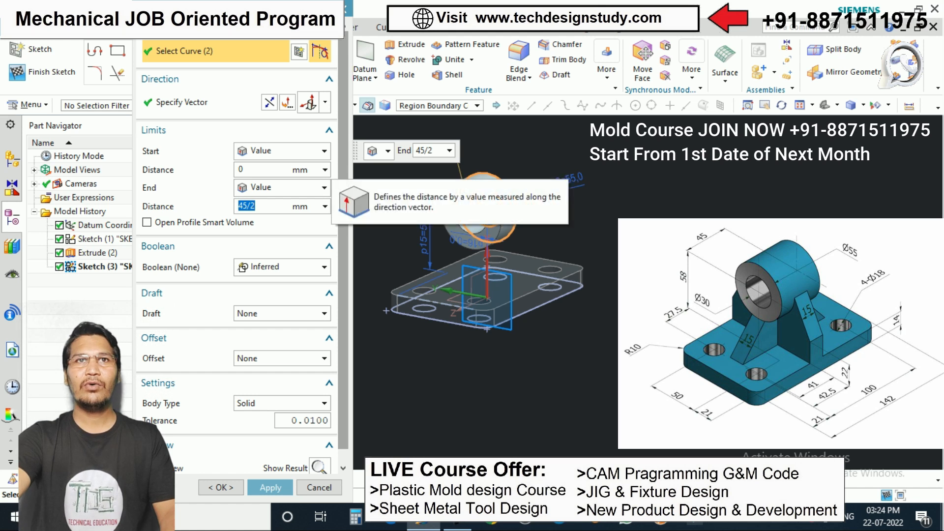
click(283, 150)
click(268, 180)
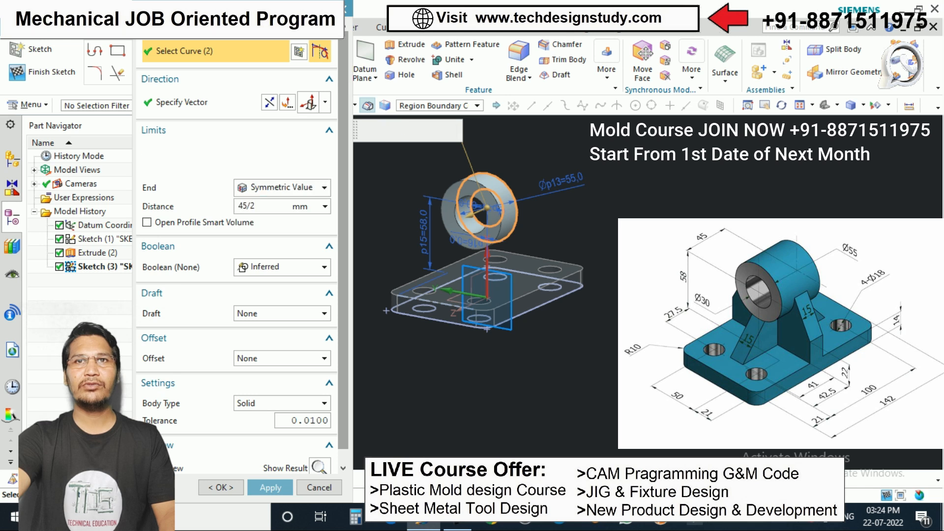
click(259, 465)
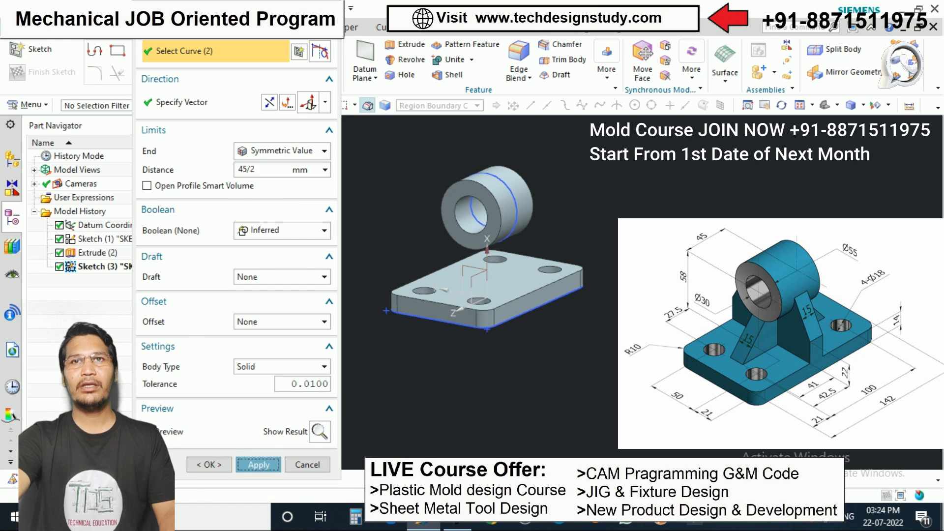
click(307, 465)
On the base plate's upper face, sketch a centered rectangle spanning the plate's 92 mm depth and about 18.7 mm wide
middle_drag(492, 275, 411, 305)
click(21, 61)
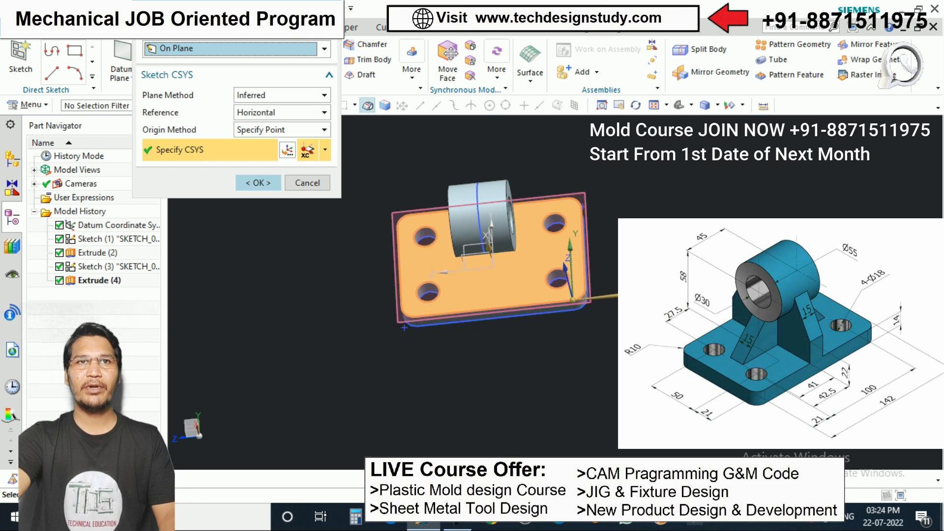
click(258, 181)
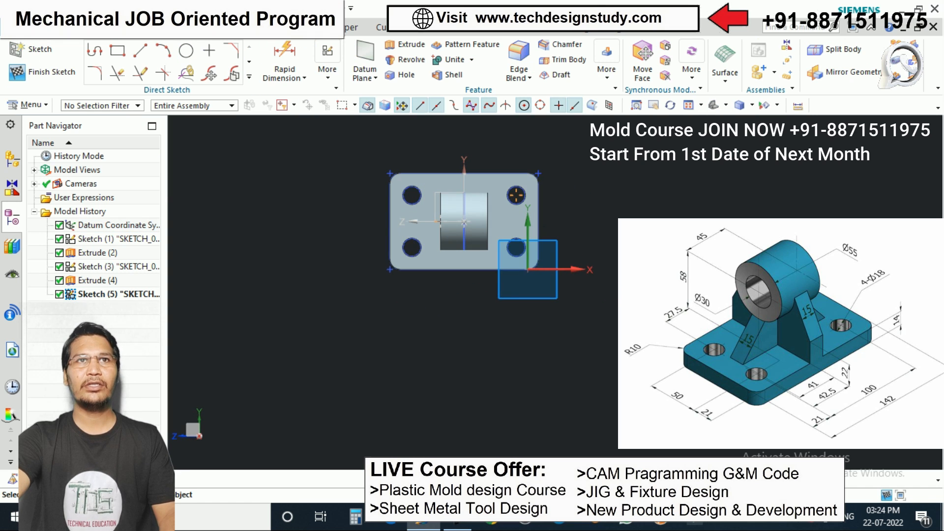
click(118, 50)
scroll(466, 228, up, 2)
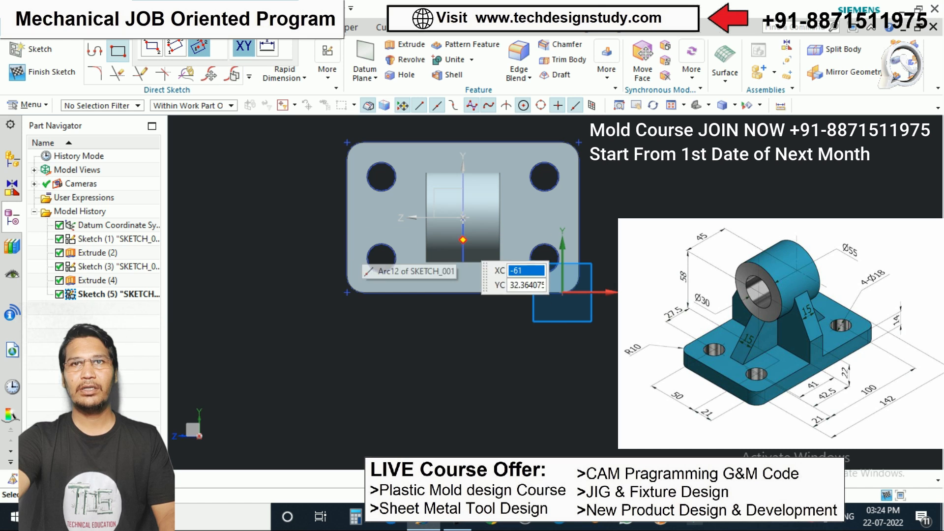
click(463, 217)
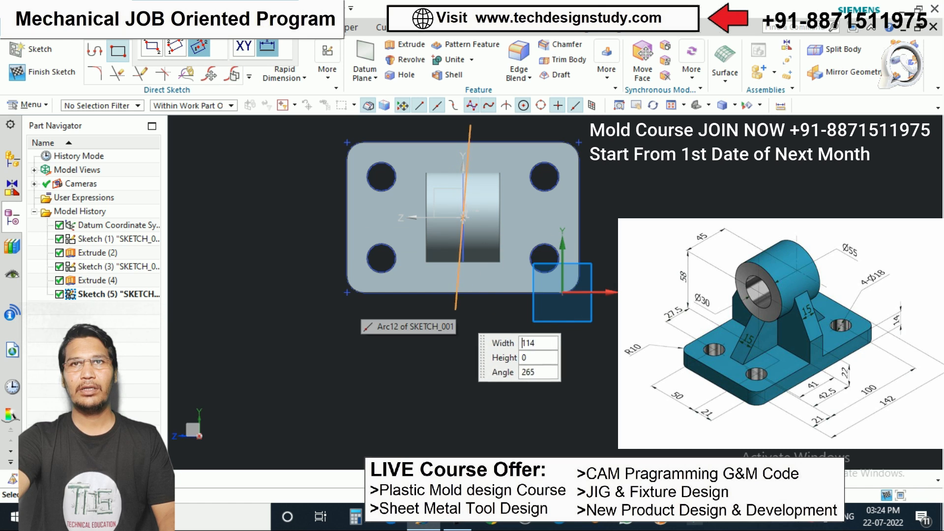
click(463, 292)
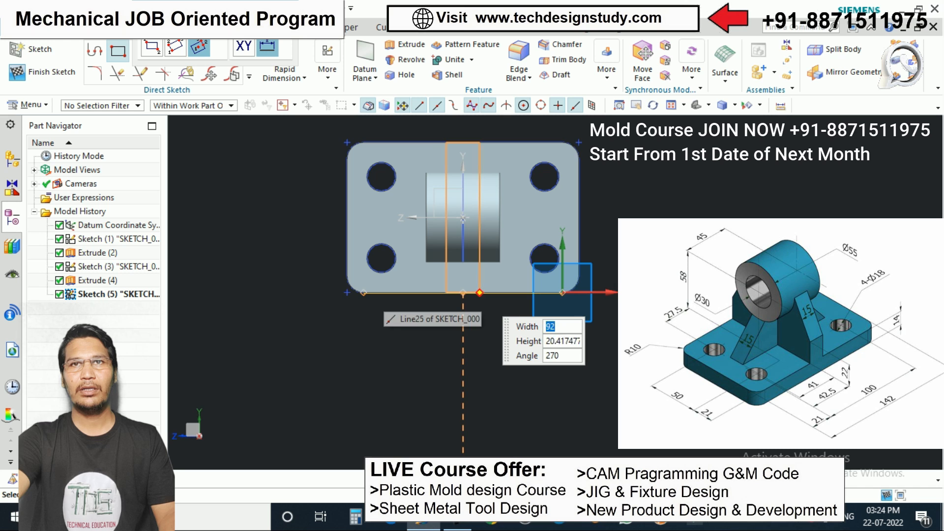
click(479, 293)
key(Escape)
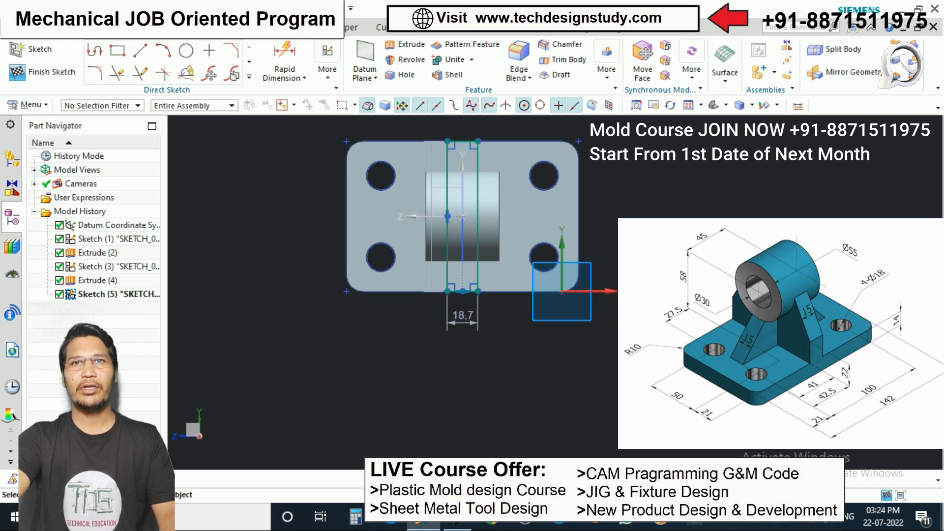
Make the rectangle's 92 mm length a driving dimension and set its width to 15 mm
scroll(444, 290, up, 2)
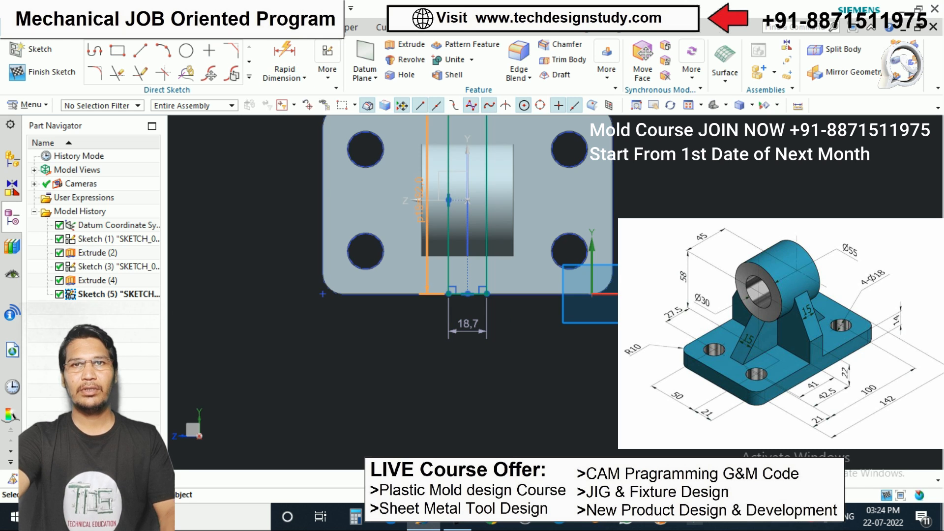
double_click(419, 200)
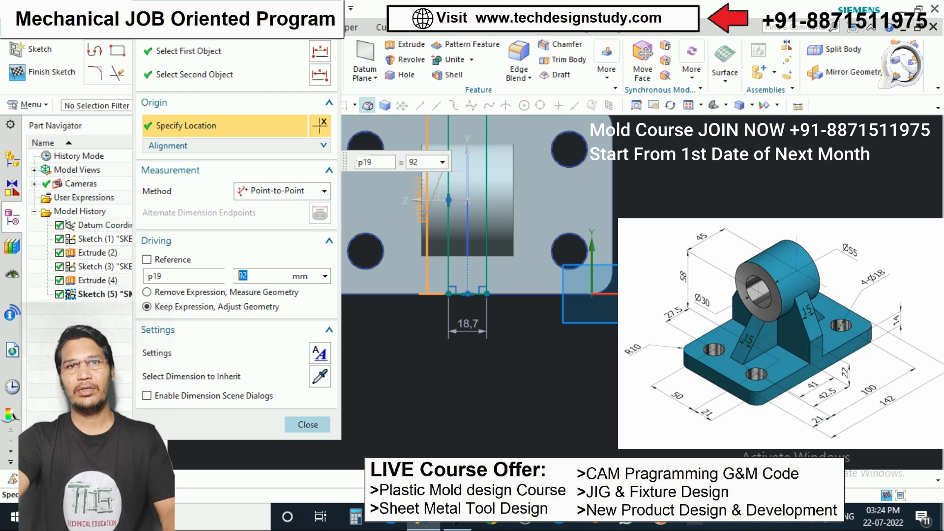
key(Escape)
scroll(490, 228, down, 1)
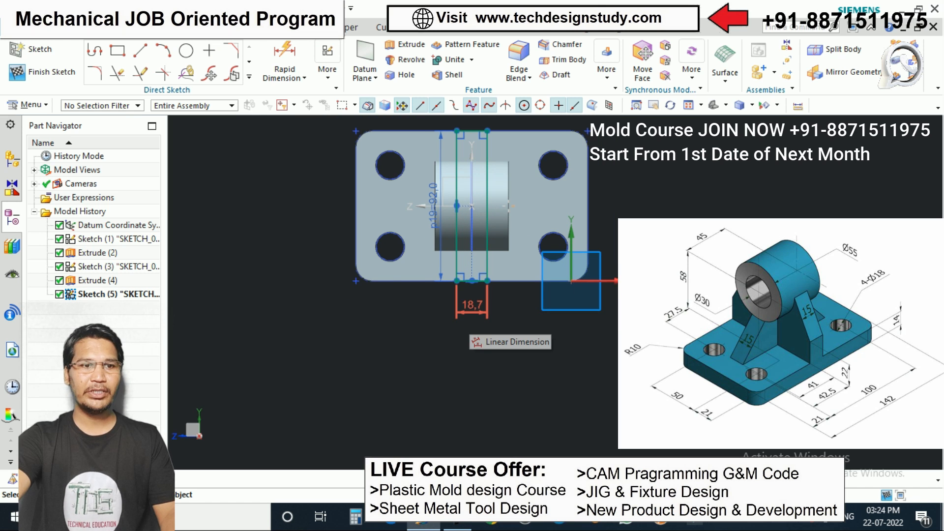
click(470, 308)
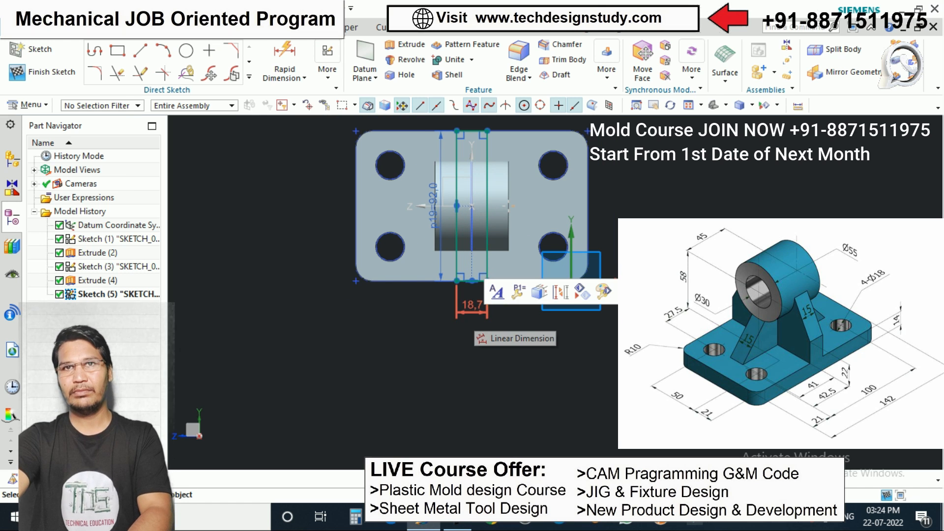
double_click(470, 305)
text(15)
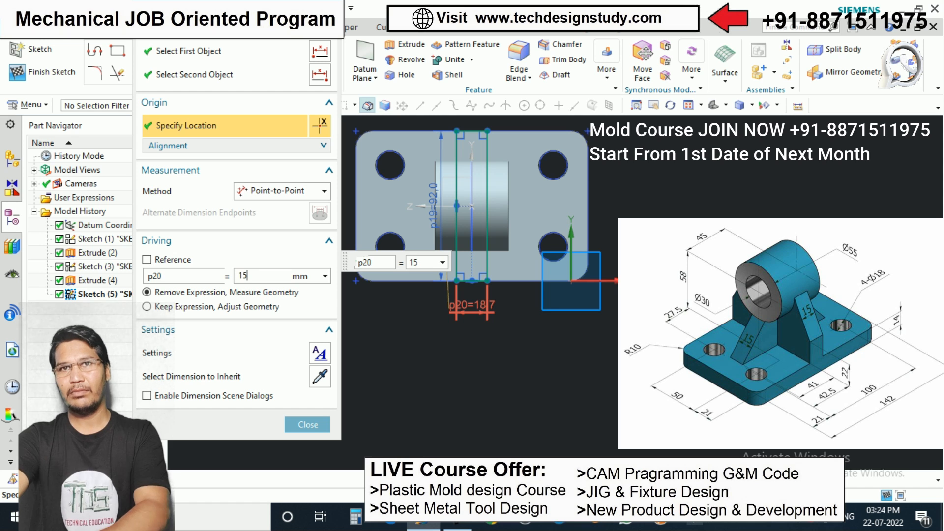
key(Return)
key(Escape)
Extrude the 15 mm wide rectangle upward from the base plate to an end distance of 58 mm
scroll(433, 332, down, 1)
mouse_move(433, 332)
middle_down()
mouse_move(388, 344)
mouse_move(364, 333)
mouse_move(403, 359)
middle_up()
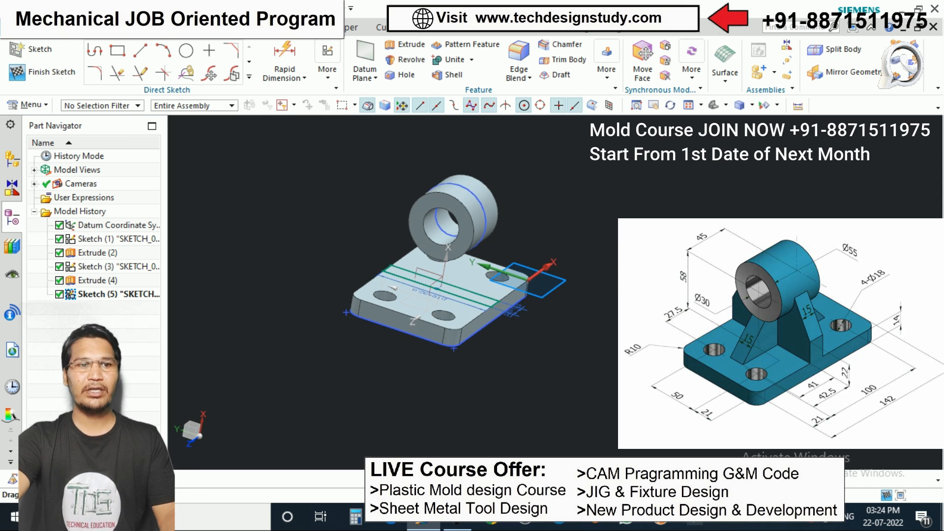
middle_drag(394, 287, 422, 319)
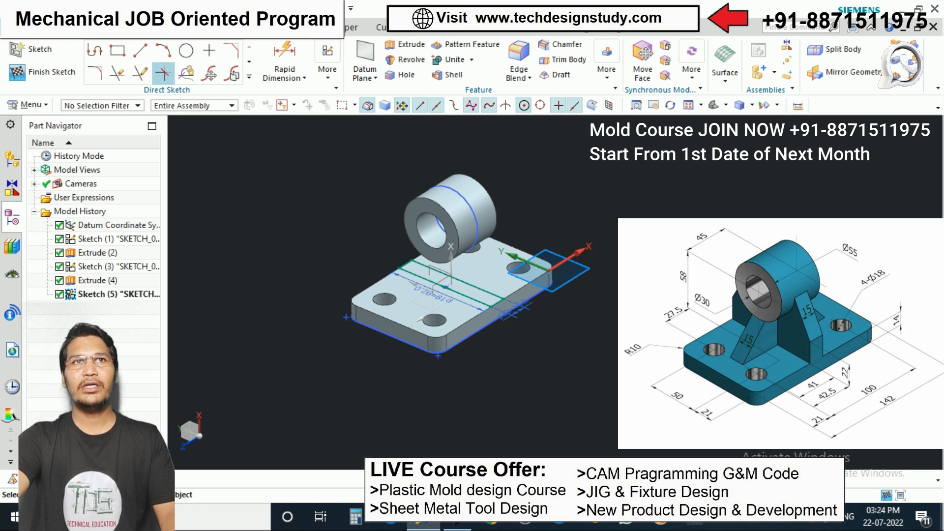
click(405, 45)
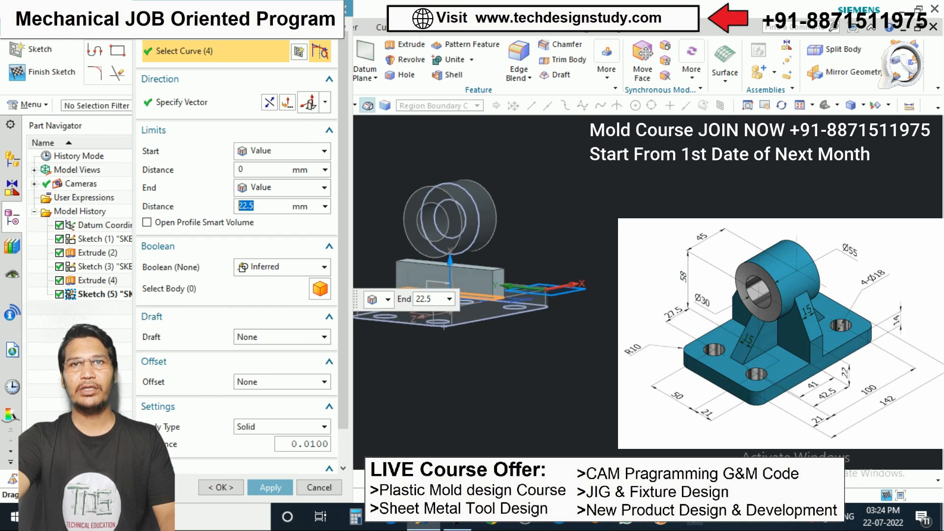
text(55)
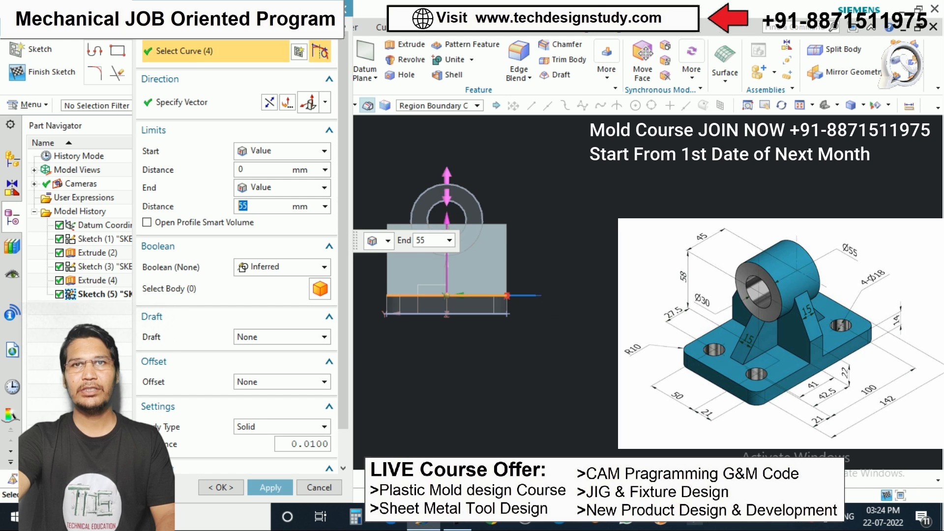
scroll(437, 219, up, 5)
drag(465, 226, 466, 214)
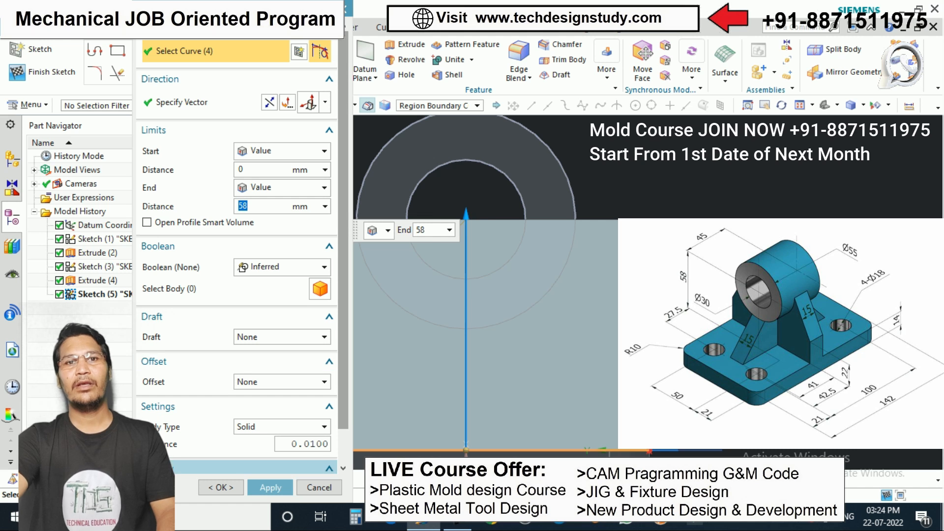
click(270, 488)
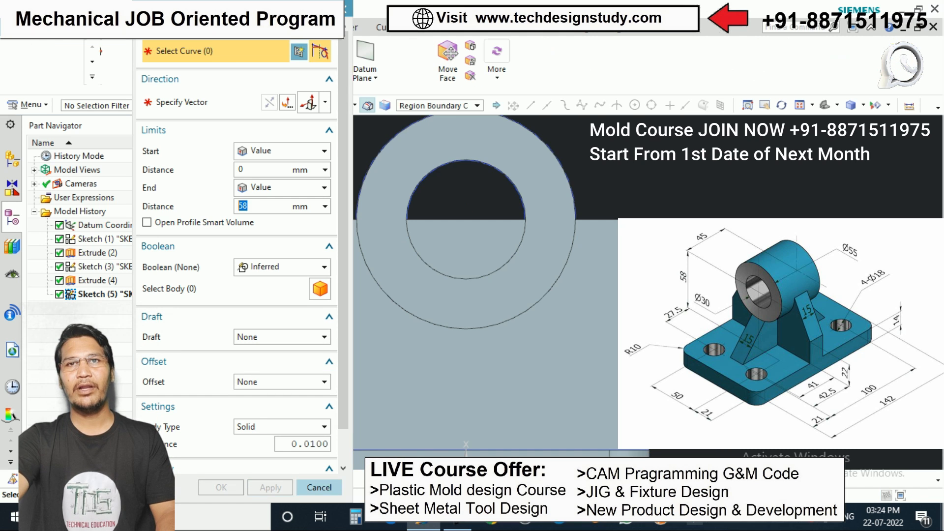
click(318, 488)
On the vertical plate's front face, sketch a slanted line from the bearing cylinder's outer edge to the midpoint of the plate's side edge
scroll(600, 220, down, 4)
middle_drag(600, 221, 547, 244)
scroll(412, 207, down, 1)
middle_drag(412, 206, 424, 210)
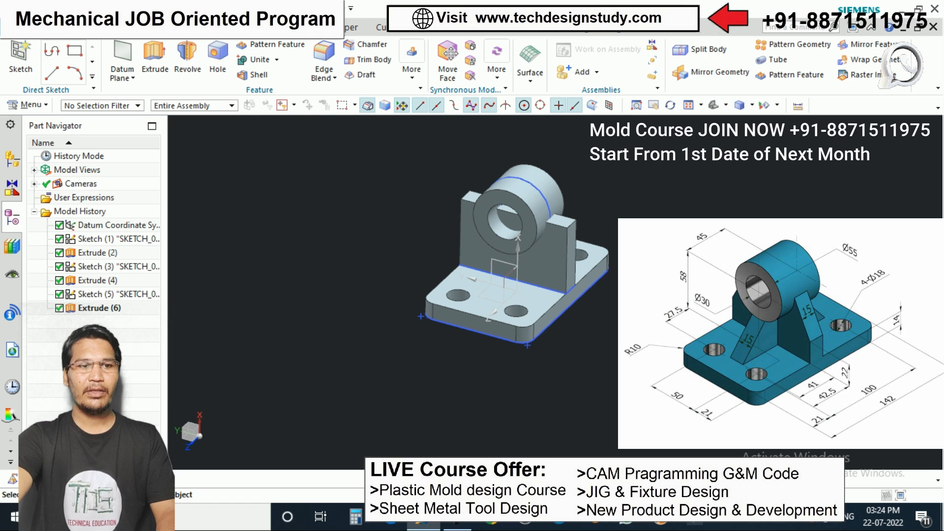
middle_drag(424, 210, 408, 211)
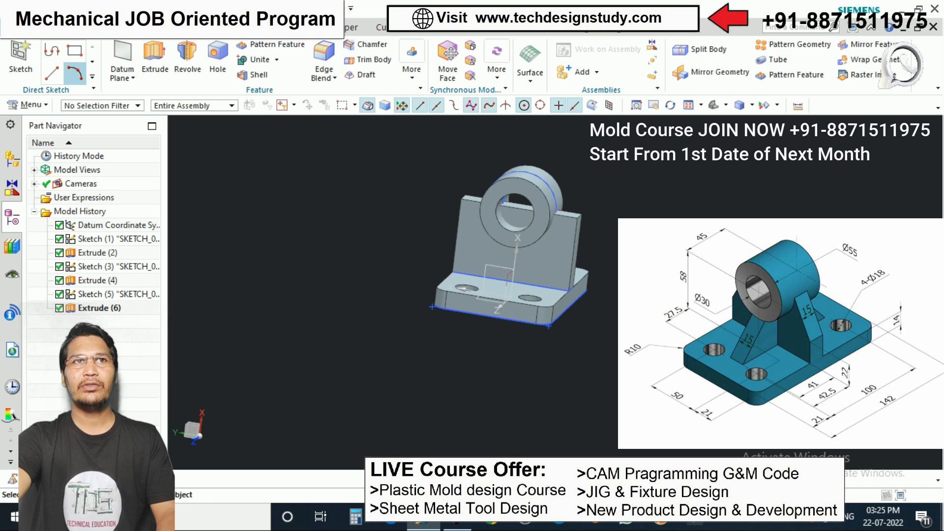
click(20, 59)
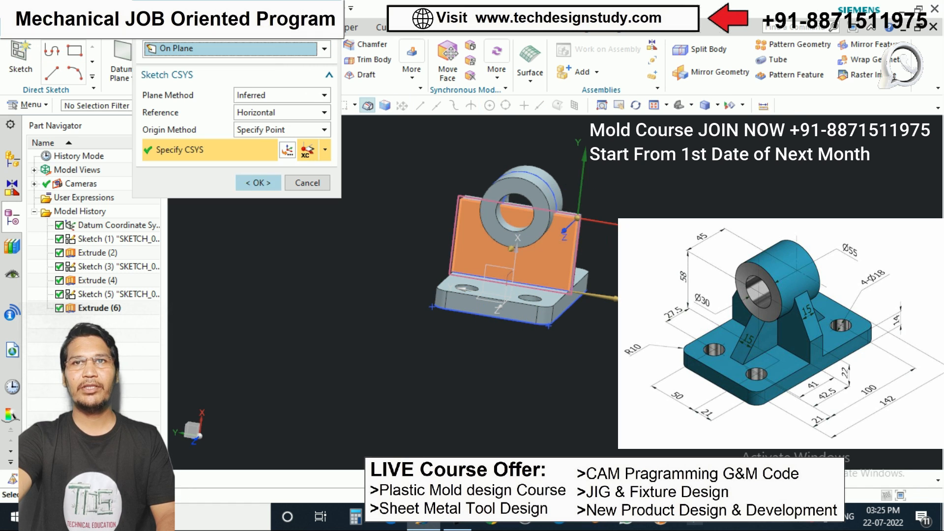
key(Return)
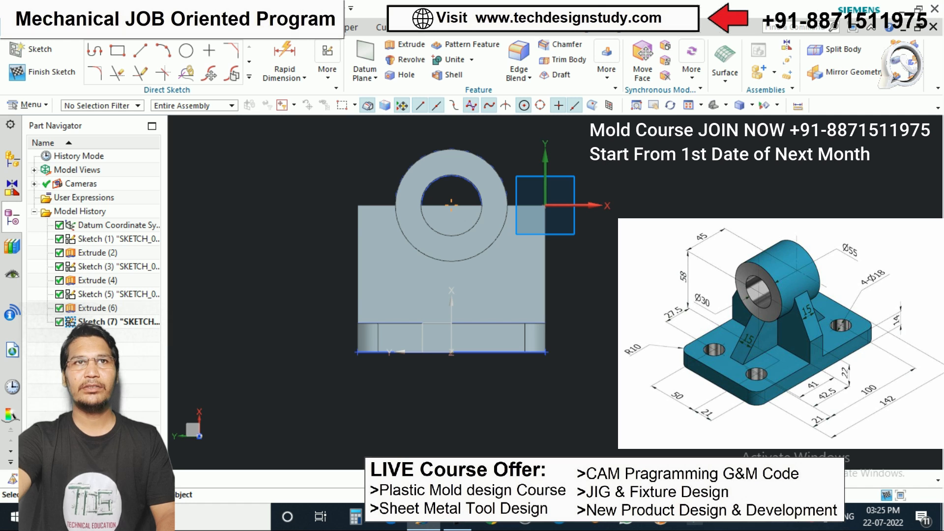
click(141, 51)
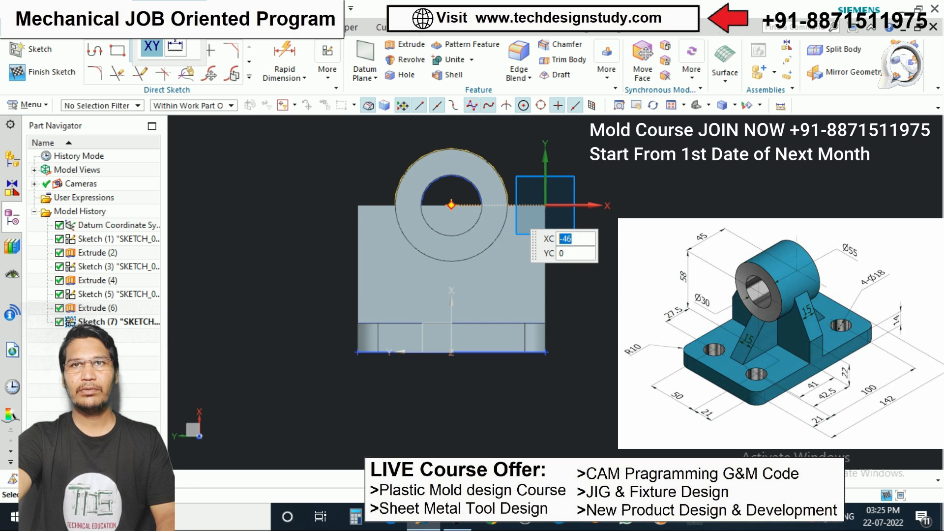
click(507, 202)
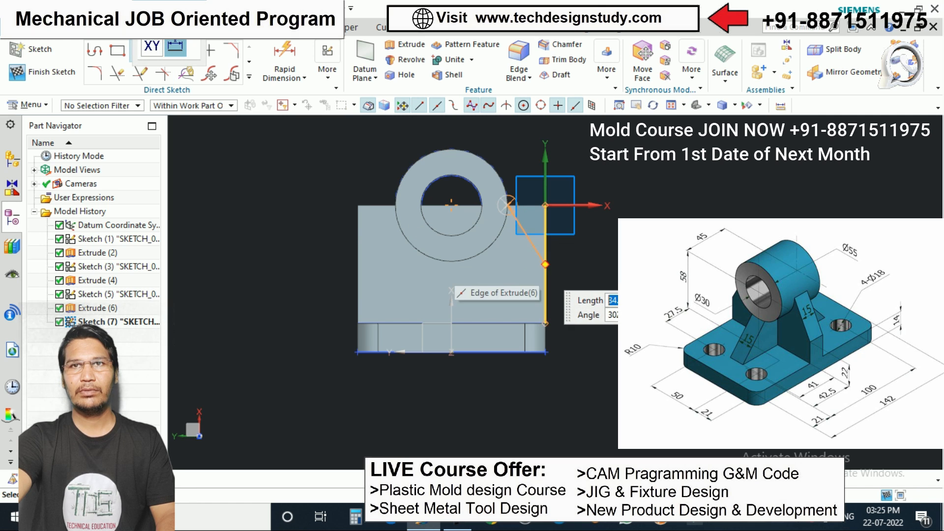
click(546, 264)
scroll(542, 216, up, 3)
key(Escape)
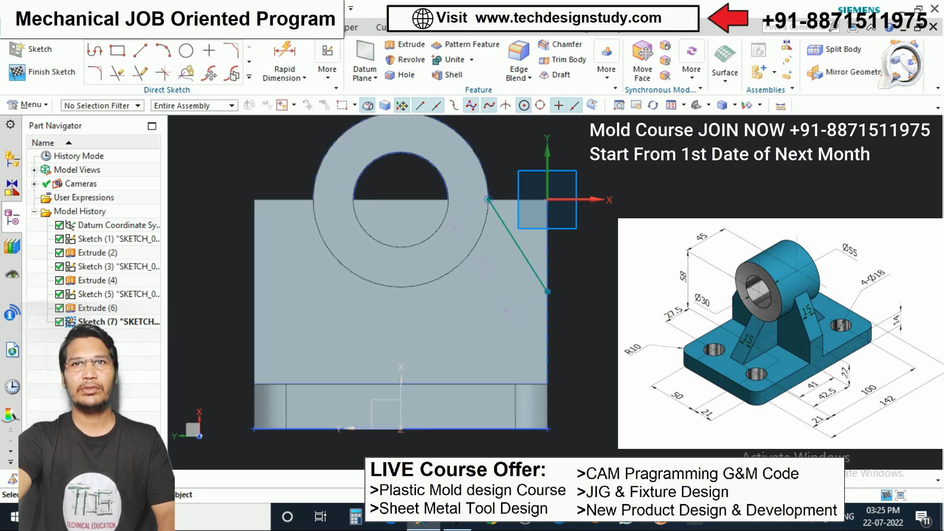
Try to dimension the height of the slanted line's lower endpoint above the base plate
scroll(465, 199, down, 2)
key(d)
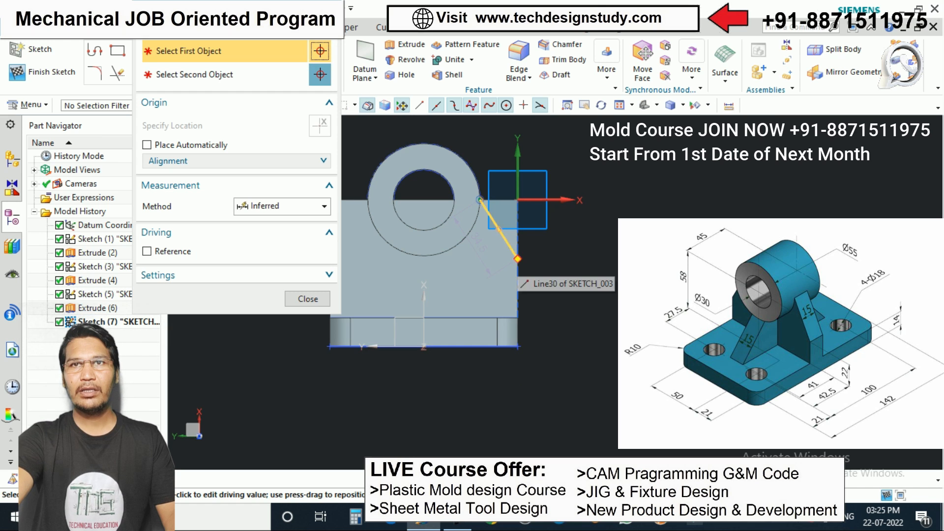
click(507, 242)
click(518, 200)
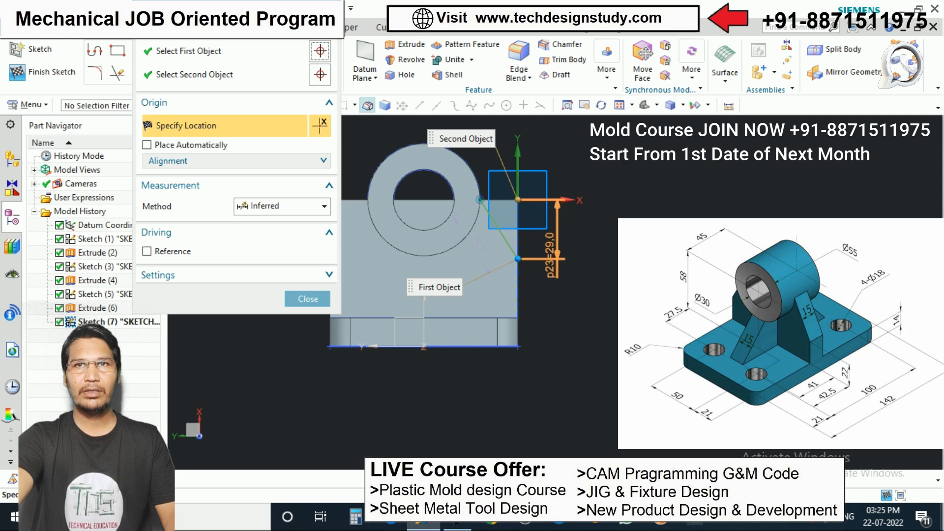
click(308, 299)
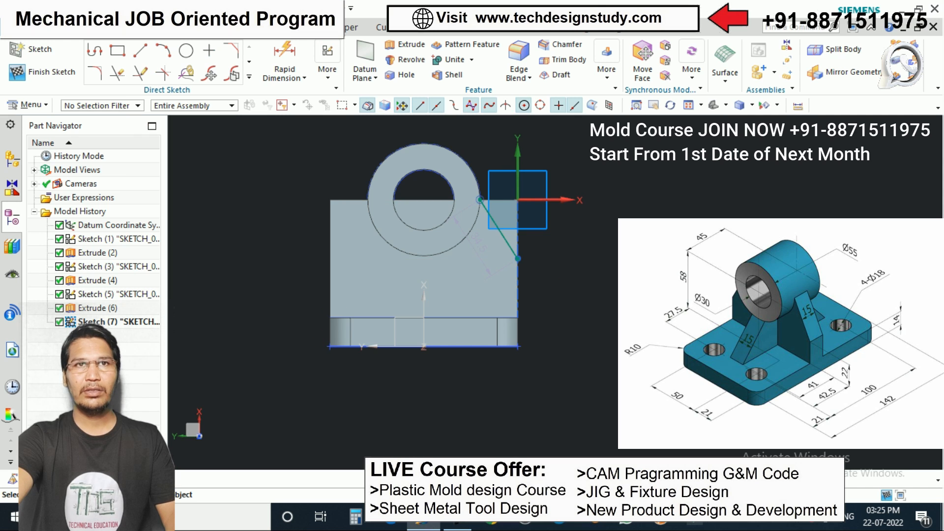
key(d)
click(518, 258)
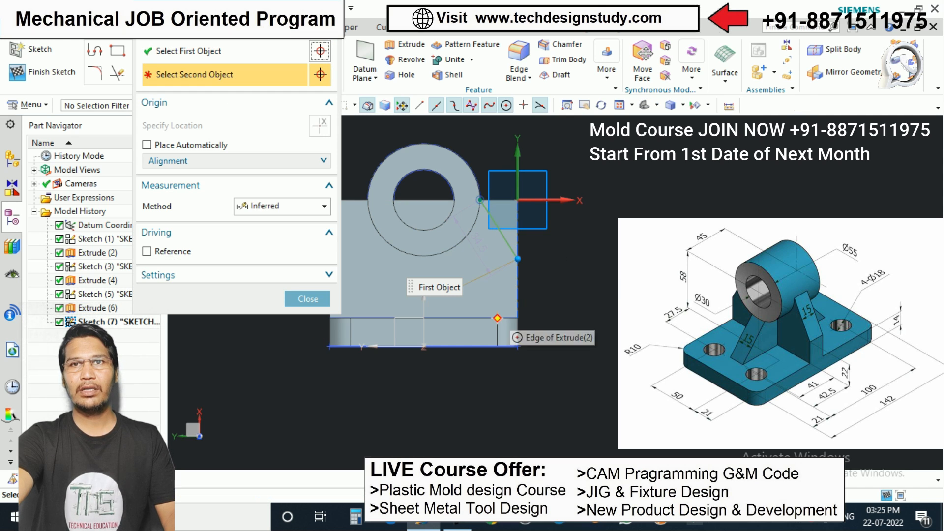
click(517, 318)
click(556, 288)
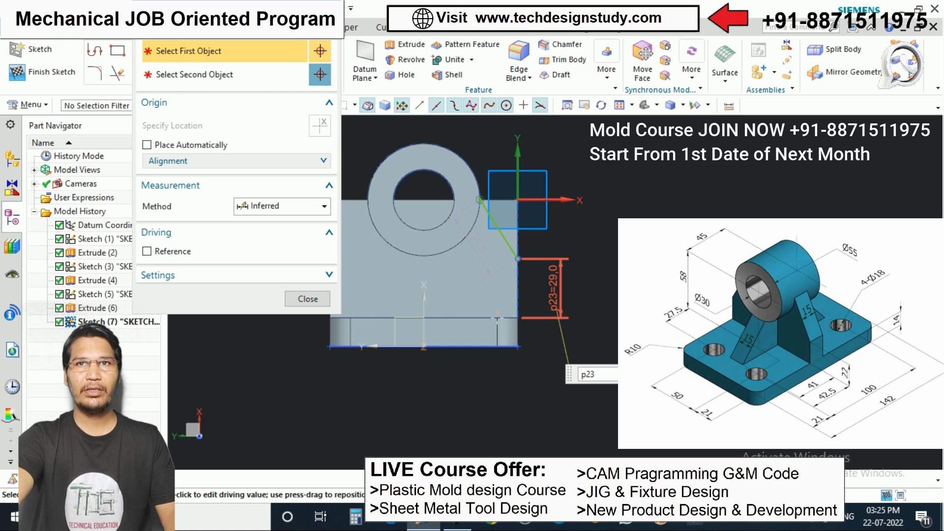
key(Escape)
scroll(485, 242, down, 2)
scroll(523, 249, up, 3)
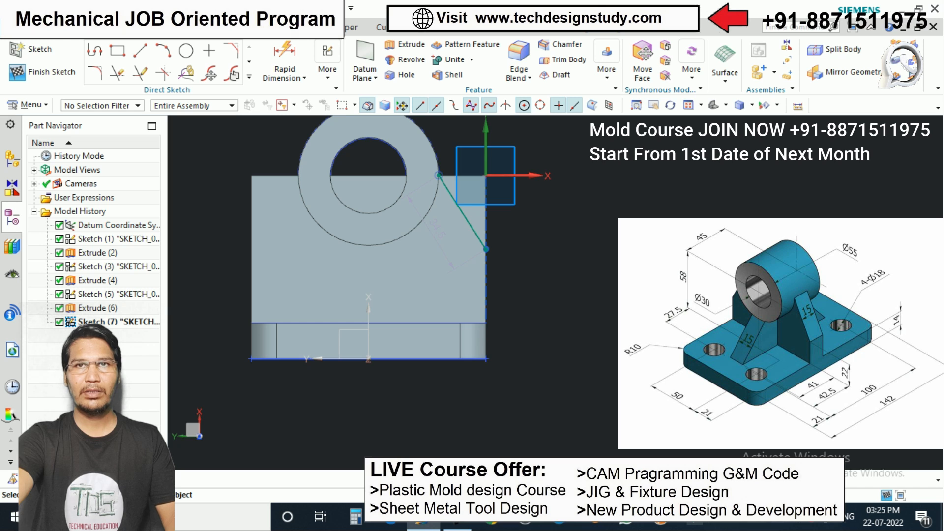
Discard the slanted line and finish the sketch without any new geometry
click(140, 49)
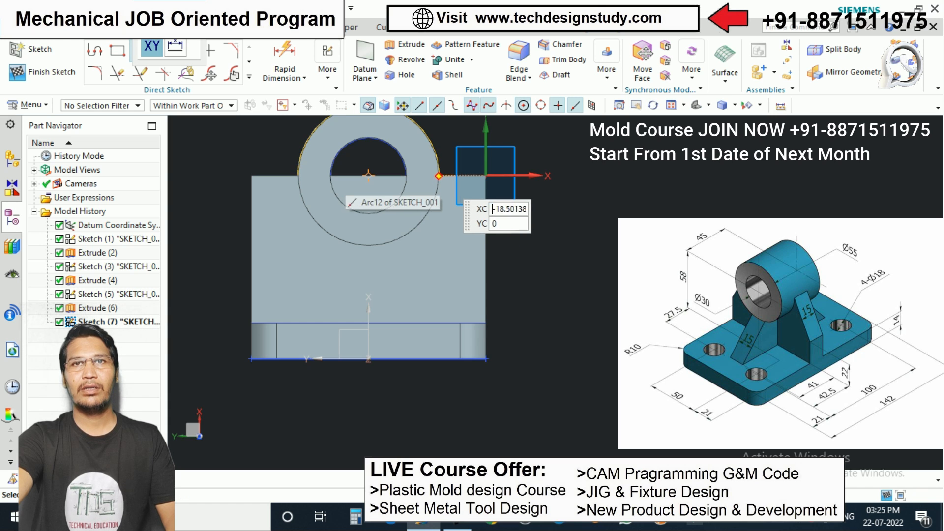
scroll(491, 199, down, 2)
middle_drag(424, 182, 387, 204)
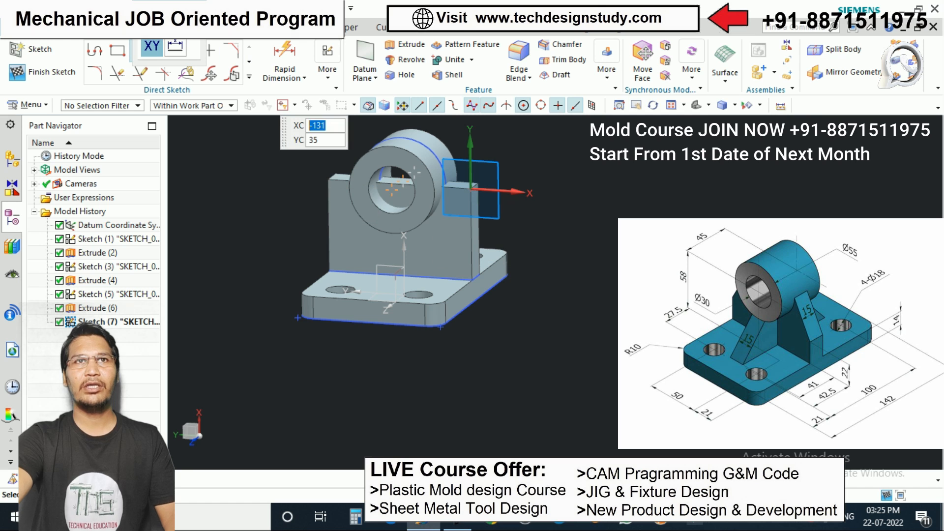
key(Escape)
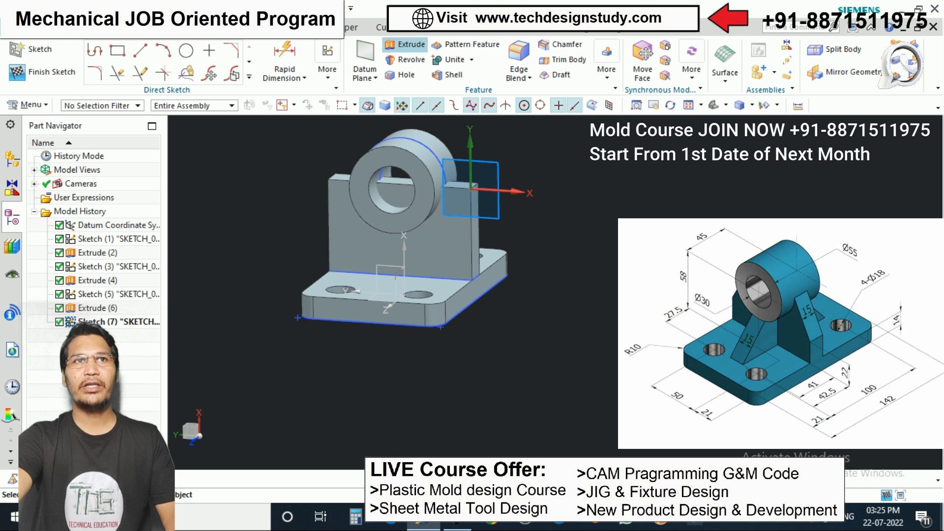
click(45, 72)
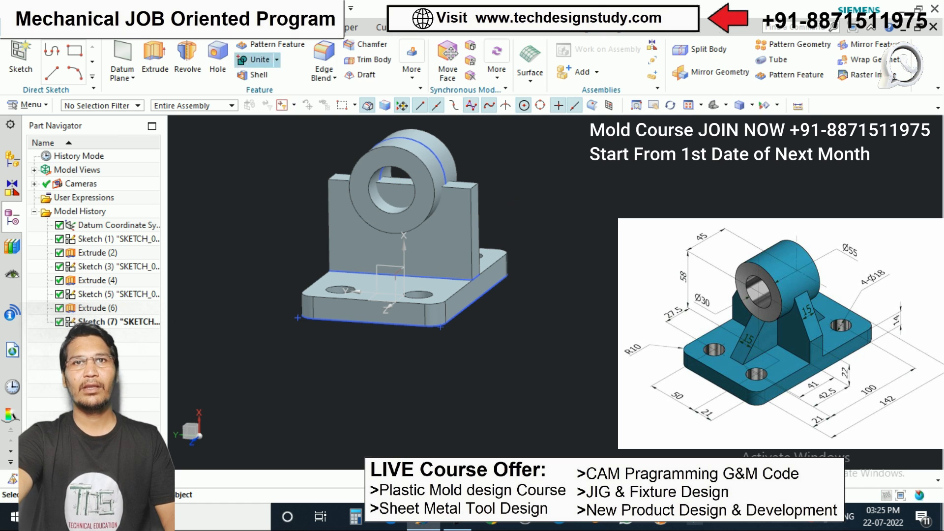
Unite the bearing cylinder and the vertical plate into one body
click(259, 59)
click(401, 139)
click(458, 226)
click(209, 304)
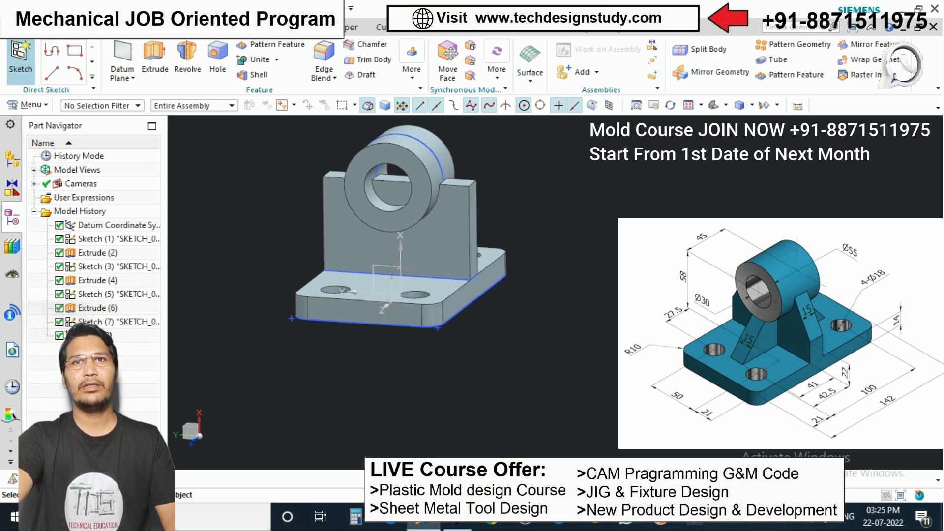
On the united body's vertical plate face, sketch a line from the cylinder's outer edge to the plate's side edge, about 15.7 mm above the base plate
click(455, 206)
click(261, 184)
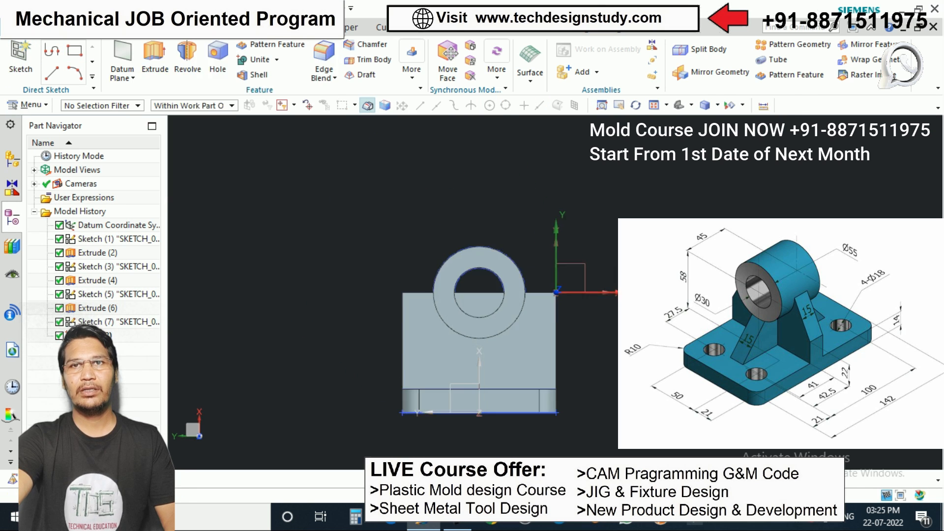
scroll(442, 166, down, 3)
scroll(506, 240, up, 4)
click(140, 50)
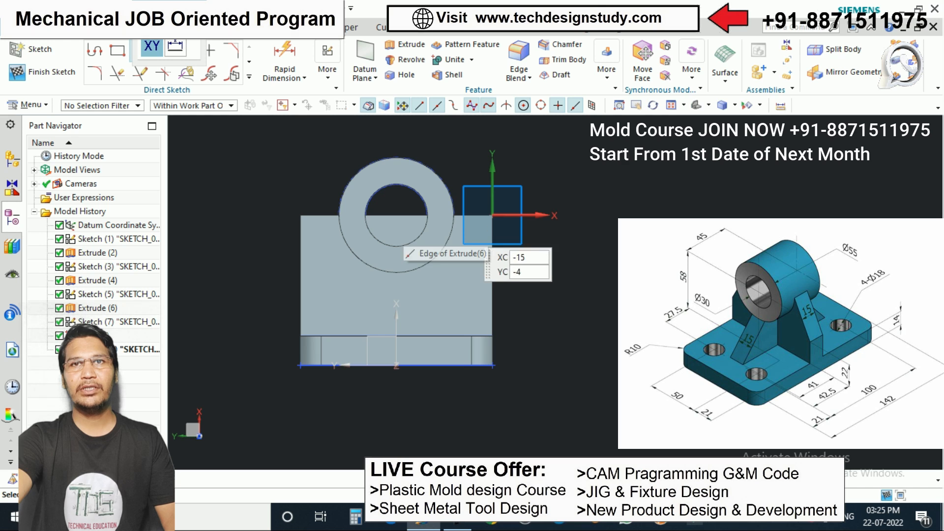
click(492, 214)
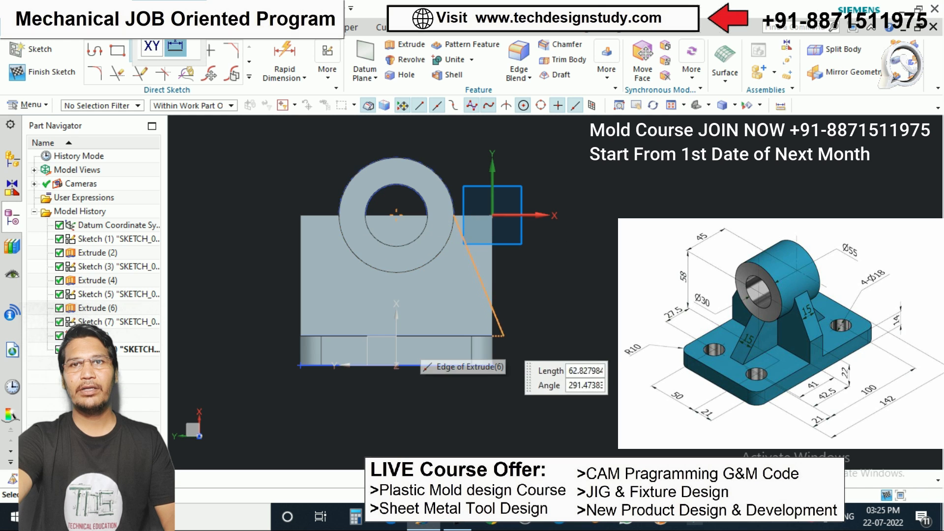
scroll(569, 299, up, 3)
click(495, 307)
Dimension the slanted line's lower endpoint from the base plate's upper face and set the height to 22 mm
click(284, 61)
scroll(476, 228, down, 3)
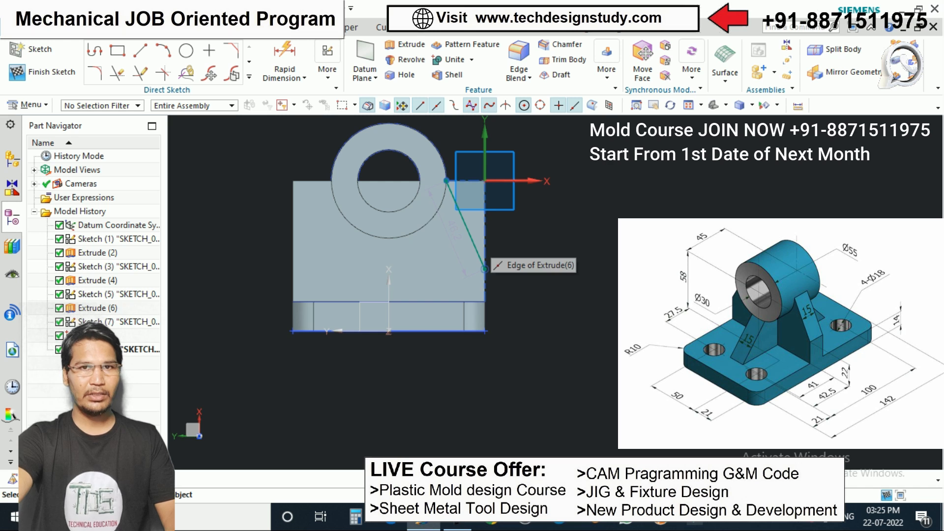
scroll(484, 279, up, 2)
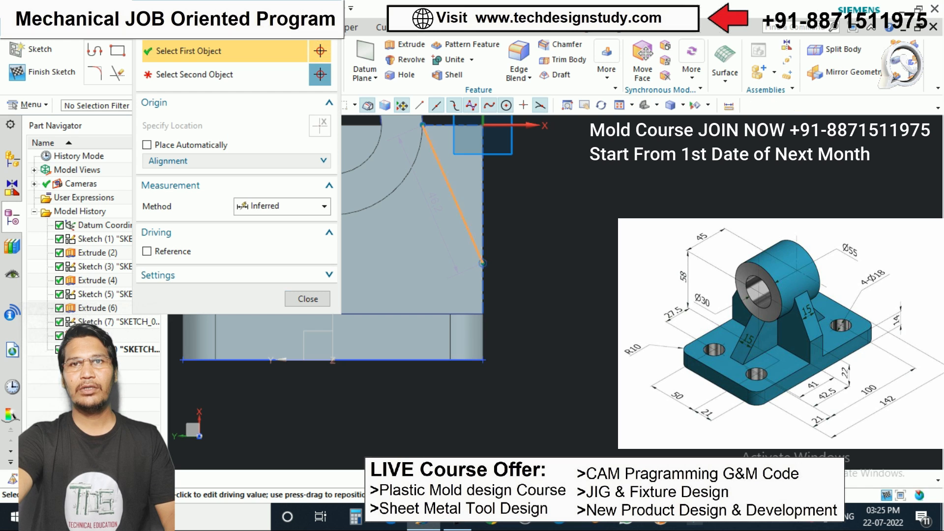
click(483, 264)
click(451, 314)
click(538, 289)
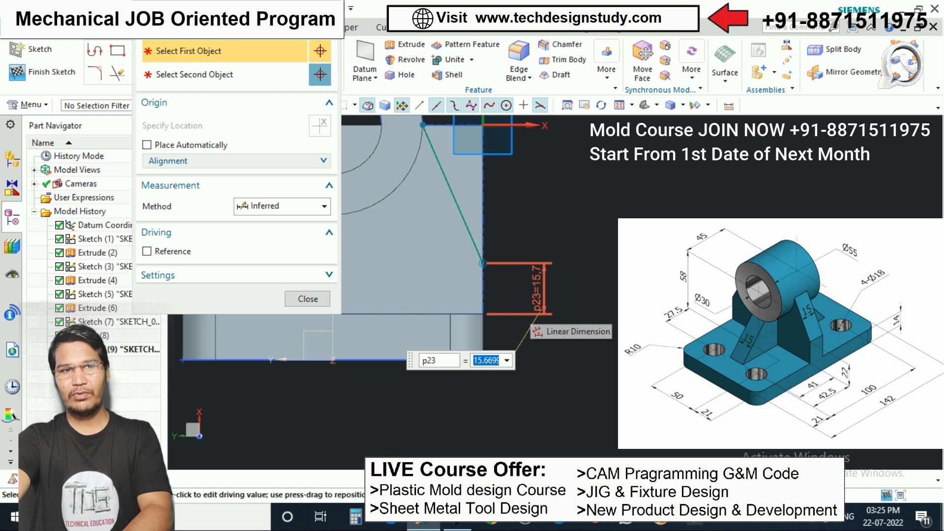
text(22)
key(Return)
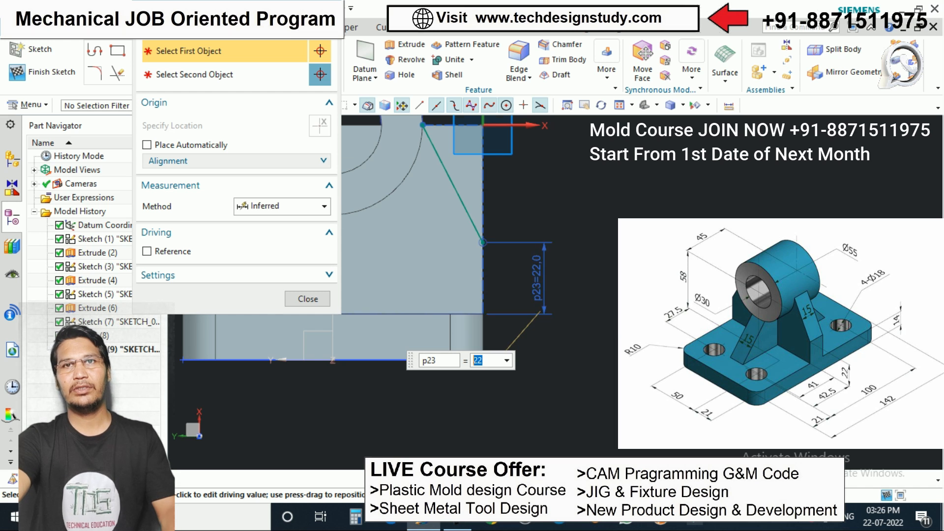
scroll(492, 221, down, 2)
click(308, 299)
Mirror the slanted line about the vertical center axis and finish the sketch
scroll(537, 243, down, 1)
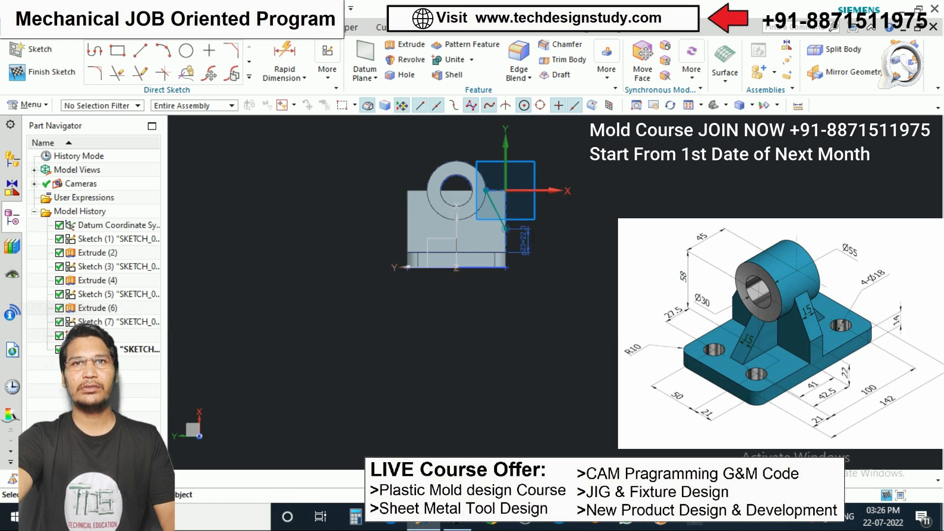
click(249, 76)
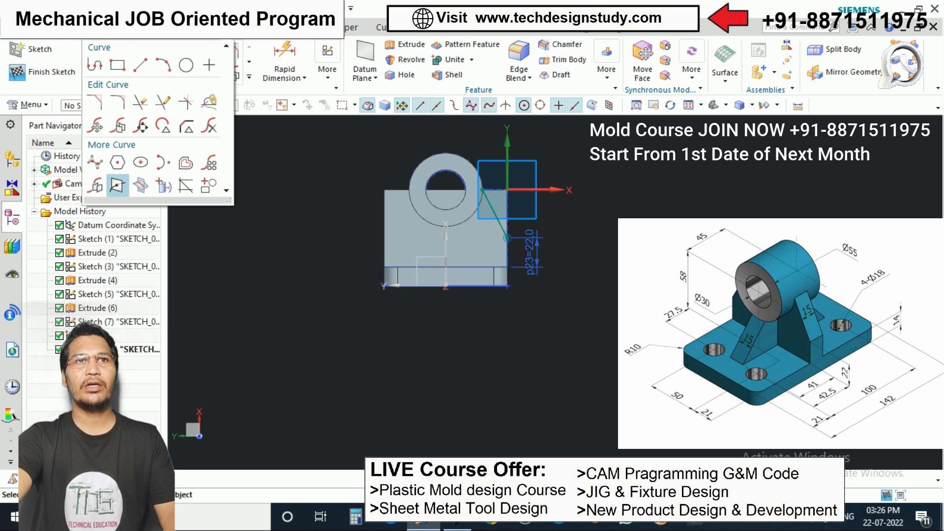
click(118, 186)
click(496, 215)
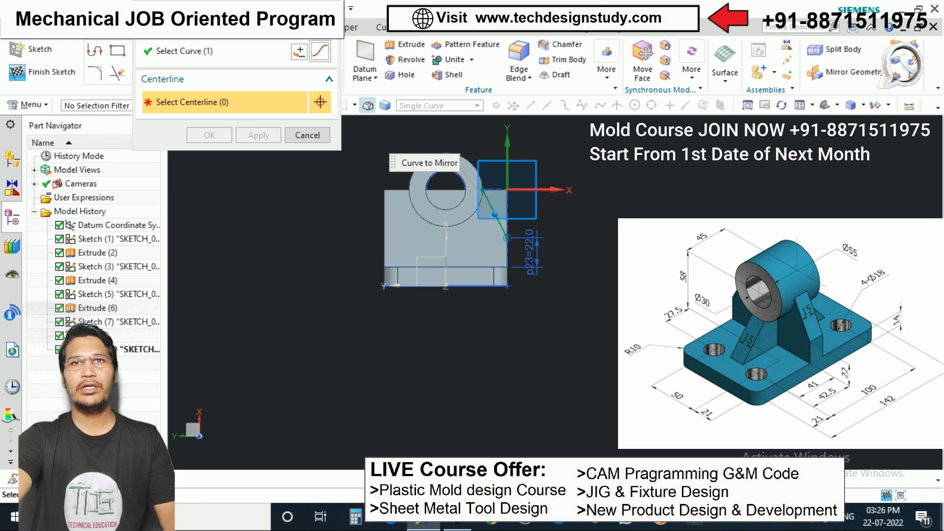
click(446, 250)
click(209, 134)
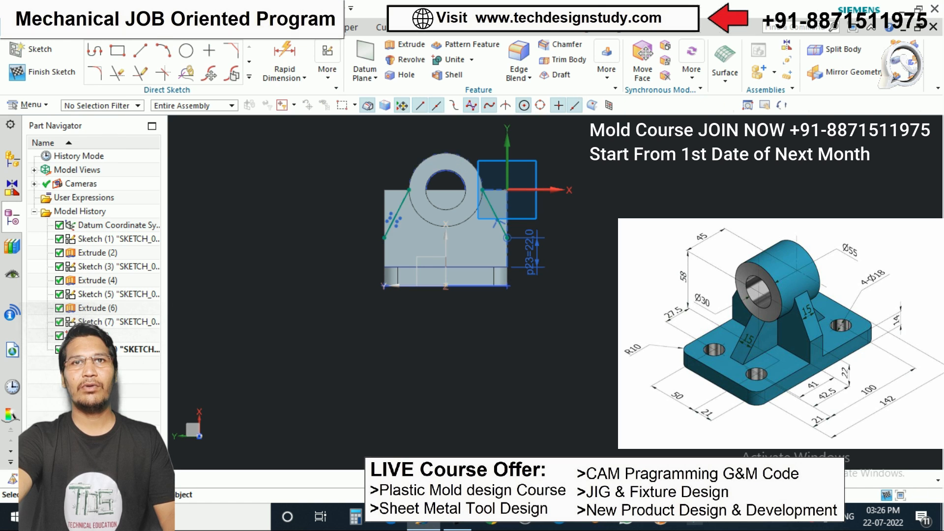
key(ctrl+q)
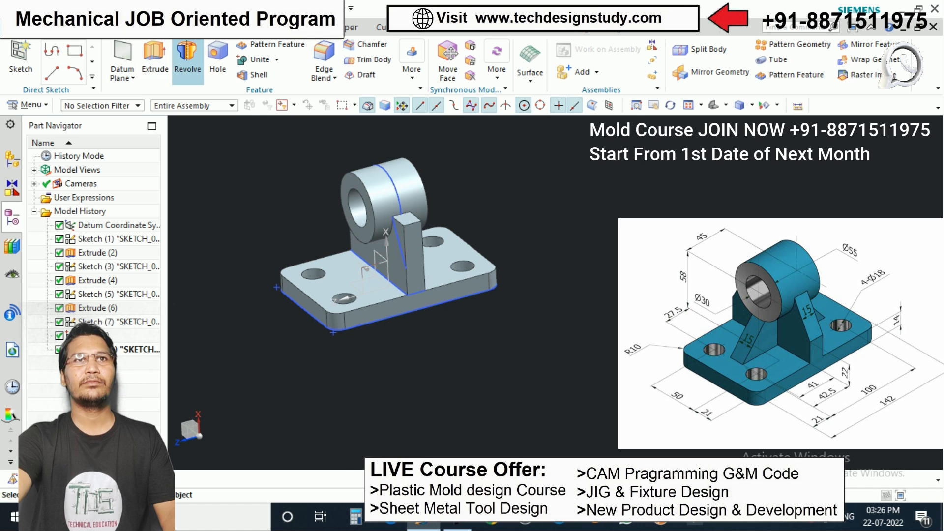
Start an Extrude using the triangular corner regions outside the two slanted lines as the profile
click(155, 55)
scroll(442, 248, down, 1)
scroll(435, 249, up, 5)
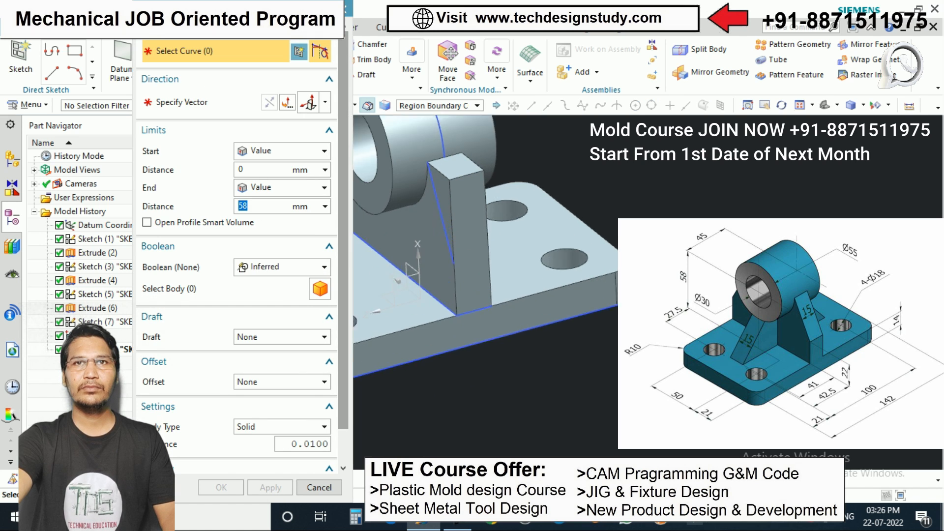
click(445, 211)
scroll(537, 261, down, 4)
middle_drag(519, 275, 432, 231)
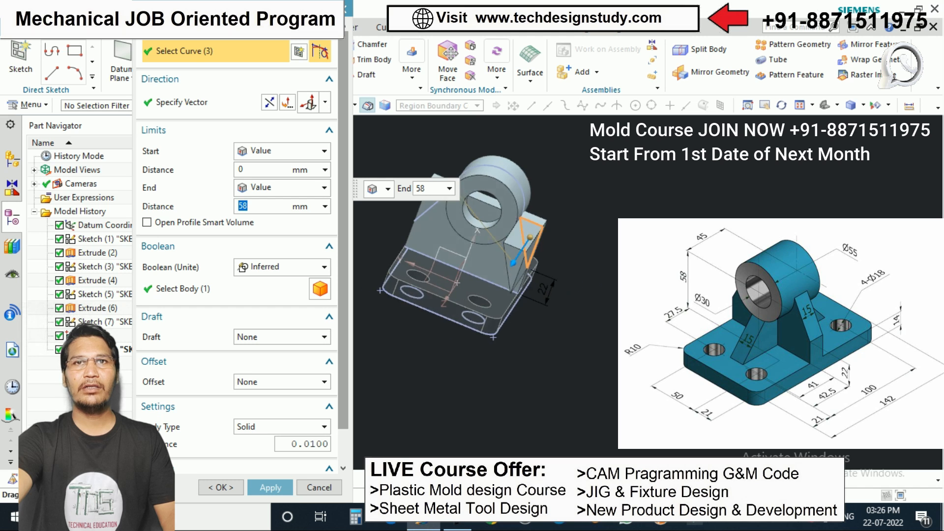
scroll(418, 211, up, 4)
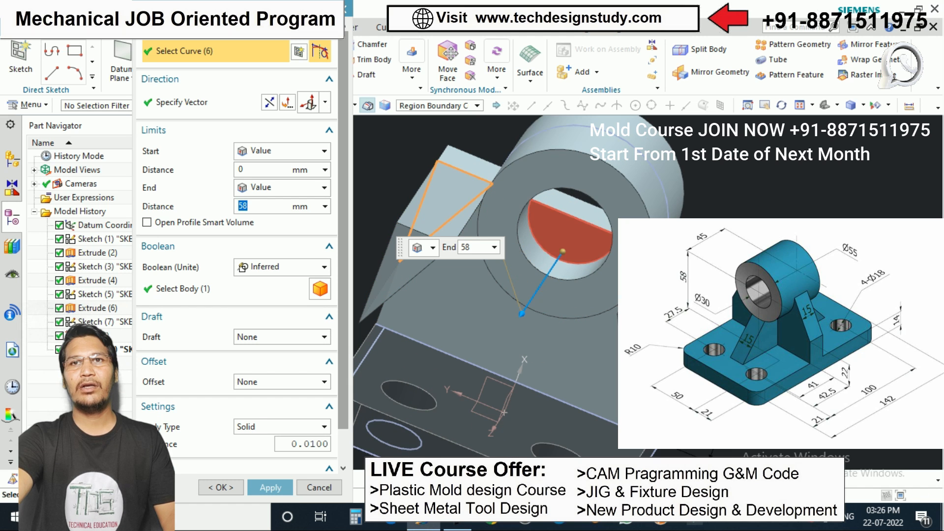
Extrude the corner regions outside the slanted lines 30 mm through the vertical plate with Subtract to cut its sides to the slope
click(570, 228)
drag(524, 309, 586, 214)
click(281, 266)
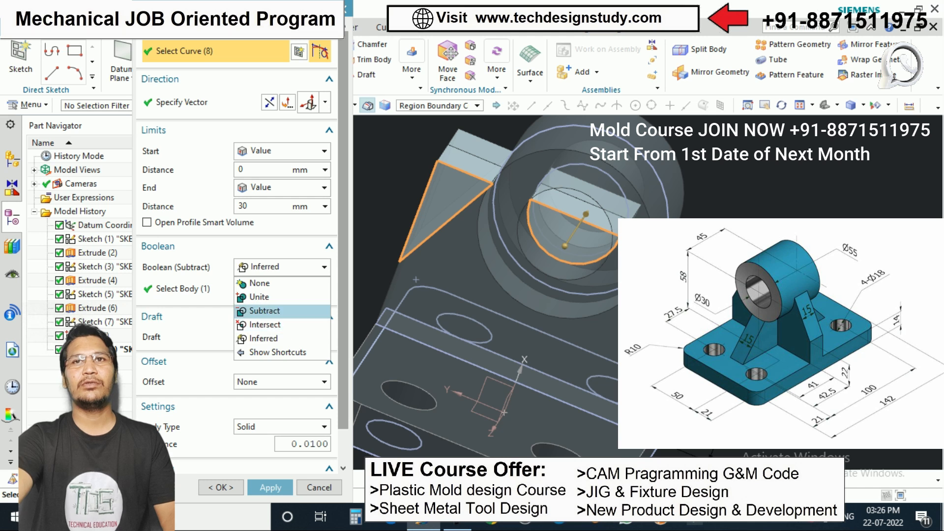
click(266, 302)
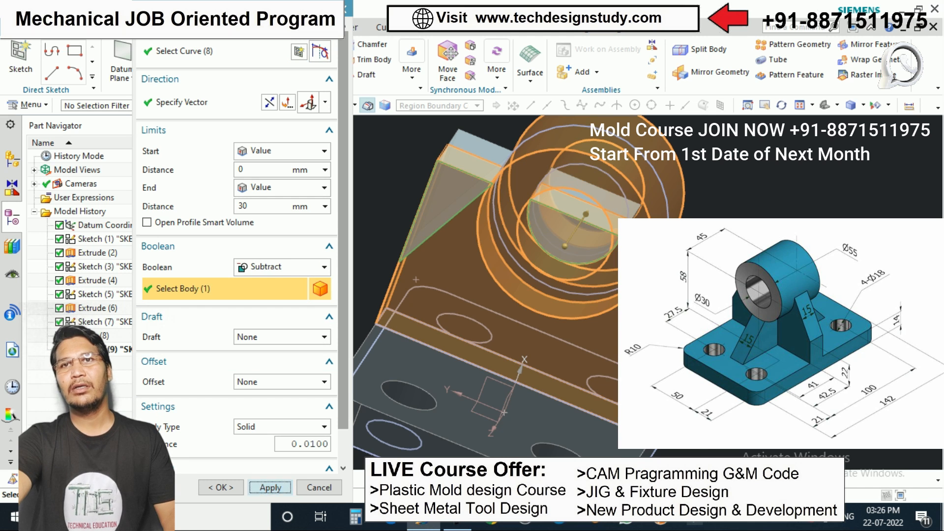
click(270, 487)
scroll(511, 285, up, 3)
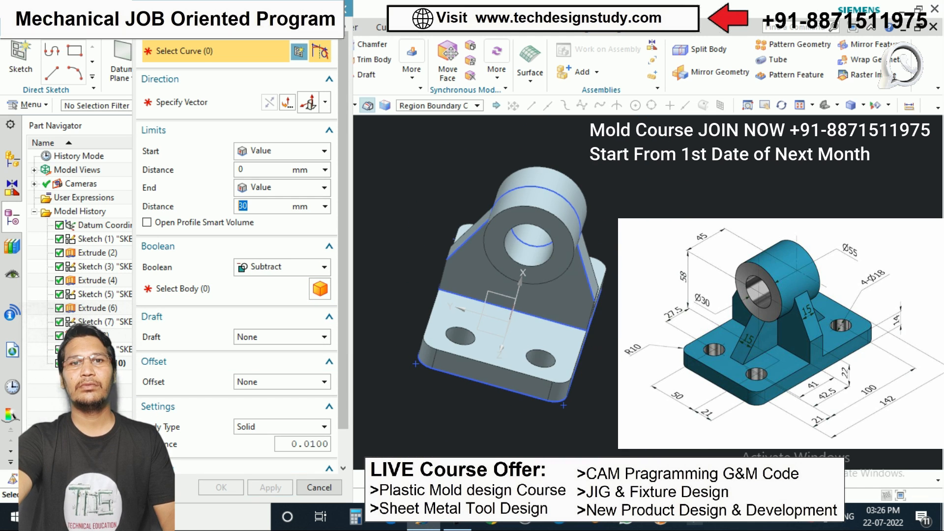
click(318, 488)
Examine the trimmed vertical plate and bearing cylinder on the base from several angles
scroll(415, 237, up, 3)
scroll(442, 253, down, 2)
middle_drag(443, 253, 493, 216)
scroll(494, 217, up, 2)
scroll(502, 244, down, 2)
mouse_move(499, 278)
middle_down()
mouse_move(516, 278)
mouse_move(502, 280)
middle_up()
scroll(501, 281, down, 1)
mouse_move(460, 253)
middle_down()
mouse_move(447, 246)
mouse_move(462, 243)
mouse_move(453, 251)
middle_up()
scroll(447, 246, down, 1)
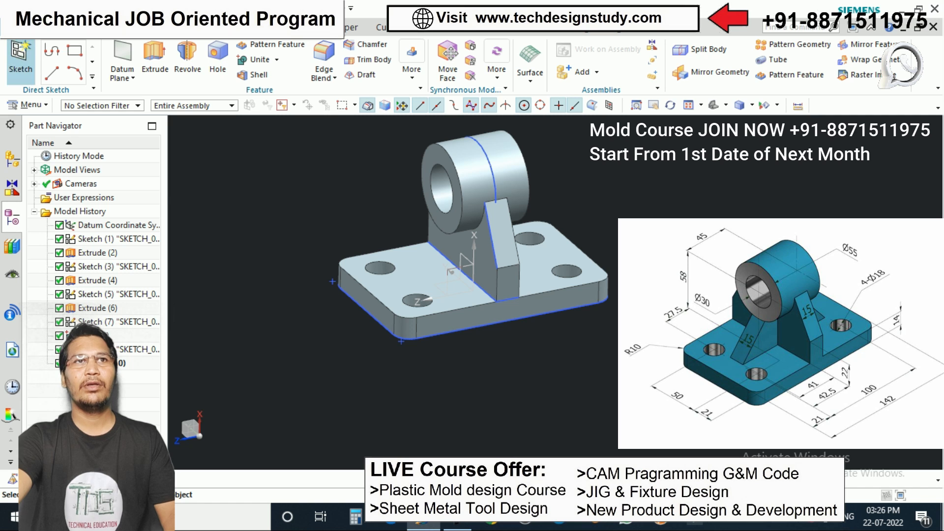
click(20, 58)
scroll(418, 257, down, 3)
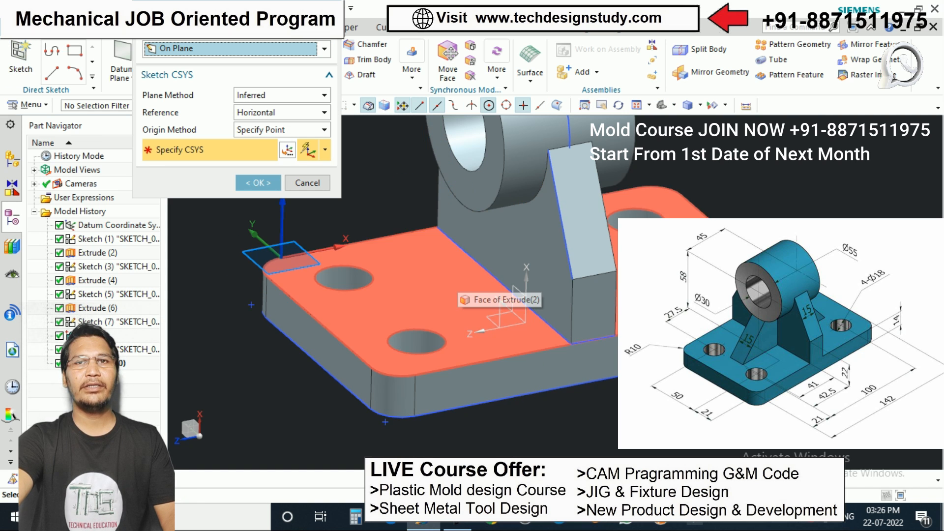
scroll(428, 246, up, 3)
click(307, 183)
middle_drag(383, 246, 340, 248)
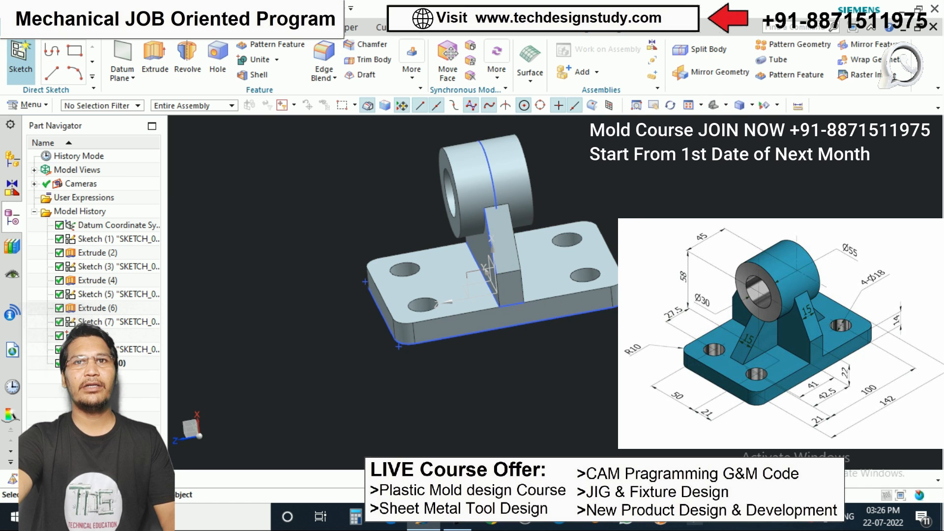
On the datum plane through the vertical plate's middle, sketch a line about 38.6 mm long from the cylinder's lower corner to the base plate's upper face
click(20, 58)
scroll(435, 301, up, 2)
click(510, 279)
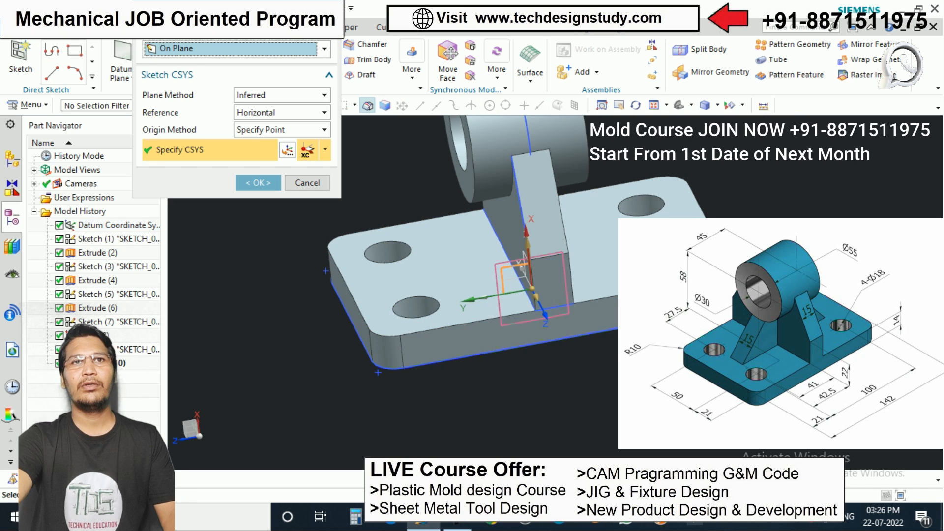
click(258, 183)
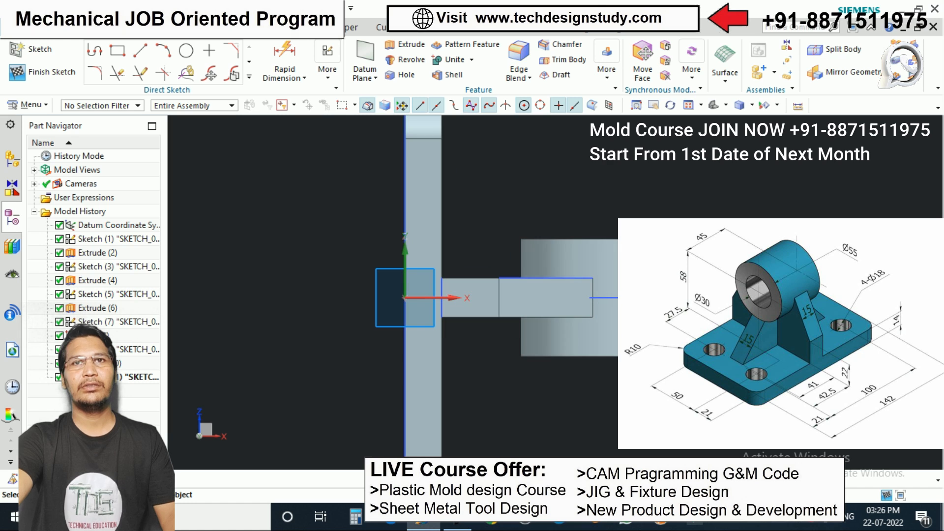
click(140, 51)
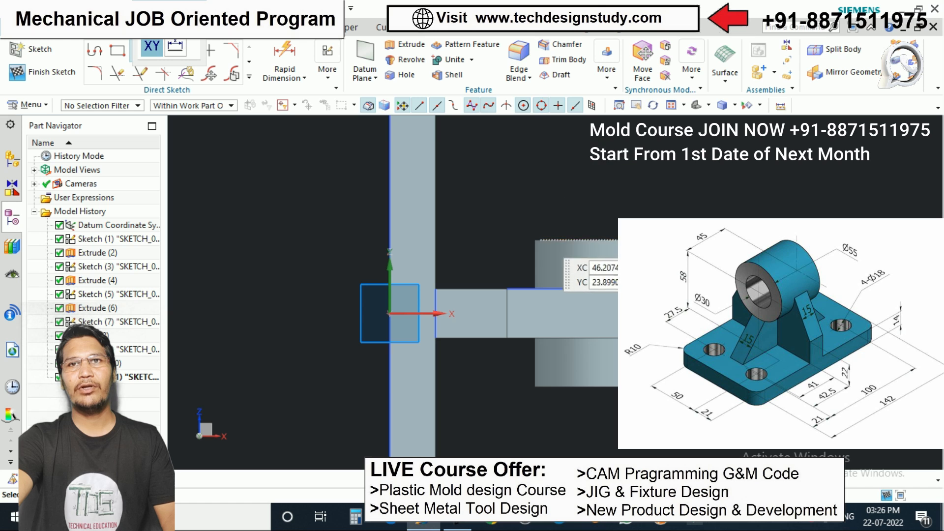
click(539, 240)
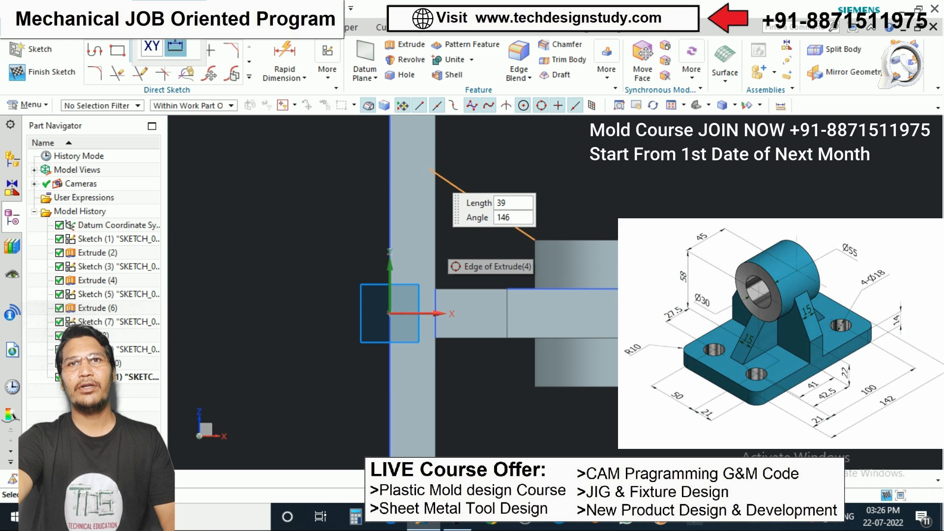
click(436, 162)
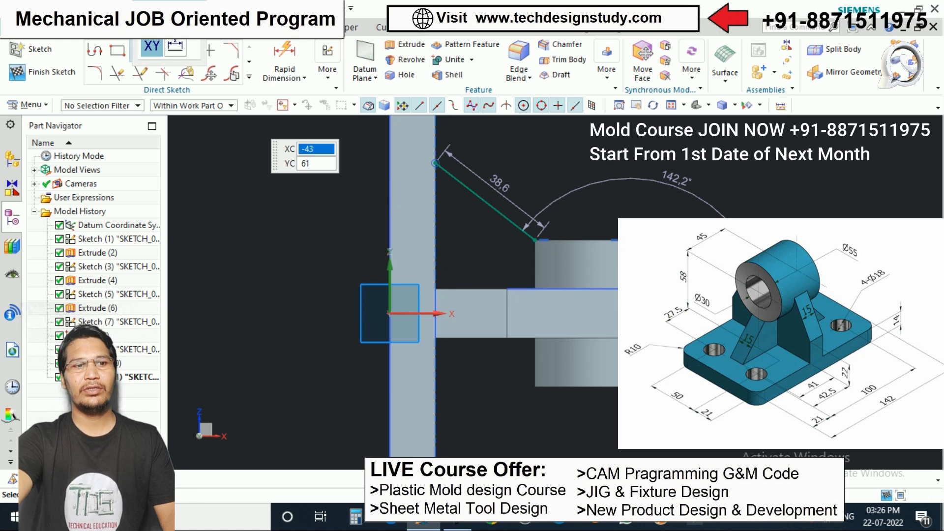
key(Escape)
Dimension the horizontal distance from the slanted line's lower endpoint to the vertical plate's face and set it to 41 mm
scroll(395, 267, down, 2)
scroll(422, 291, up, 1)
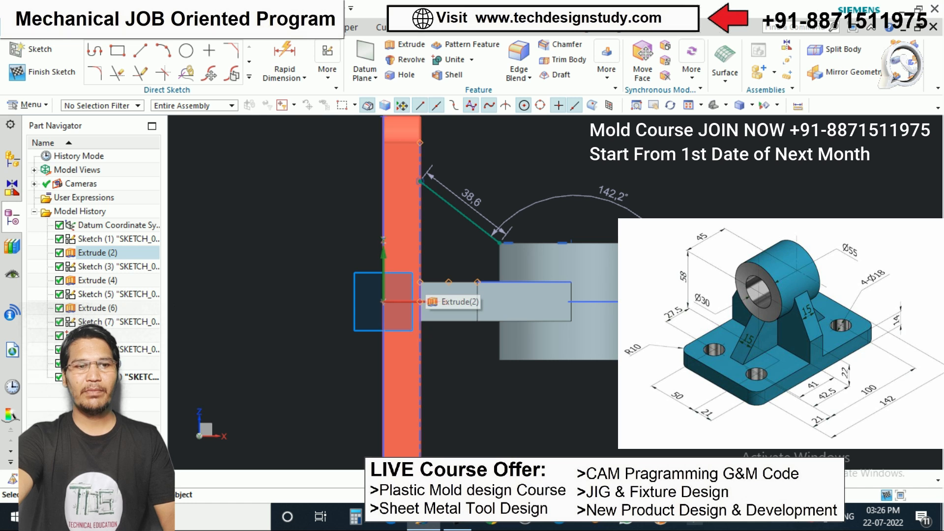
scroll(412, 288, down, 2)
mouse_move(413, 288)
middle_down()
mouse_move(335, 275)
mouse_move(345, 216)
mouse_move(369, 212)
mouse_move(451, 295)
middle_up()
scroll(369, 211, down, 2)
key(F8)
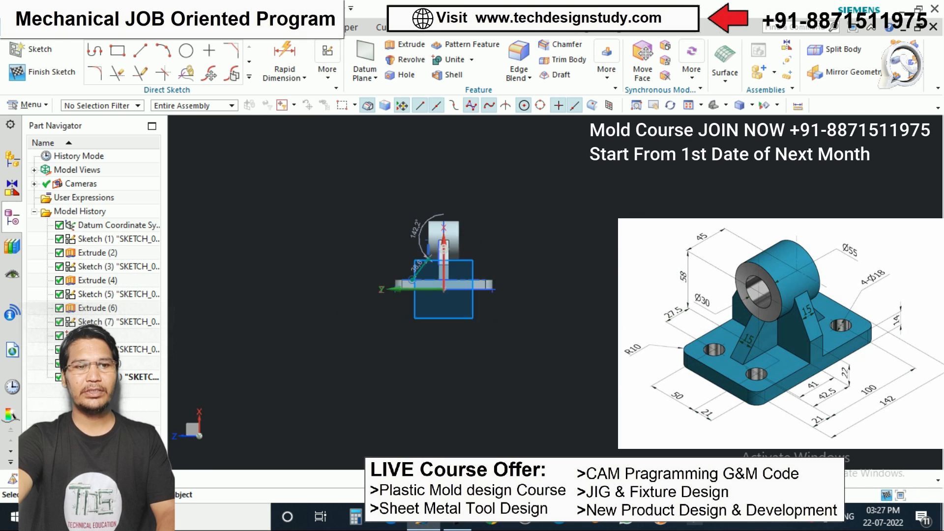
scroll(413, 305, up, 3)
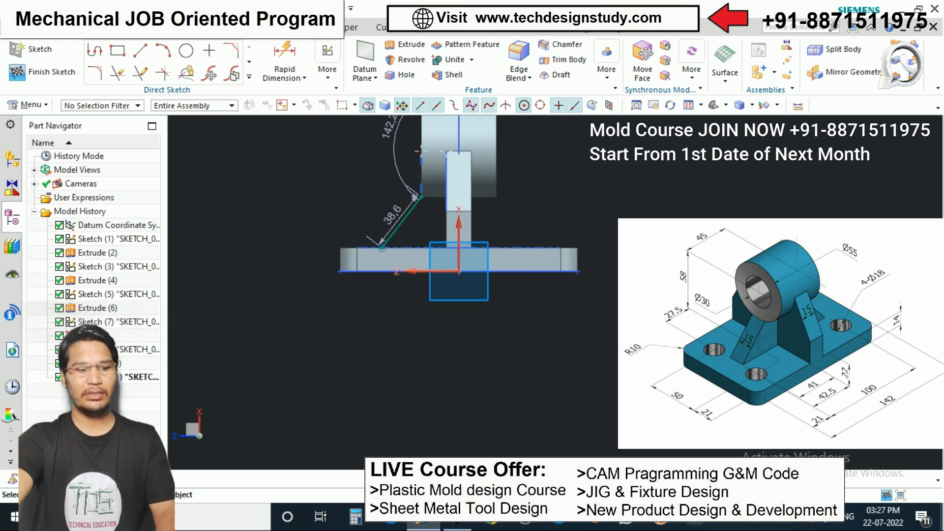
key(d)
click(382, 248)
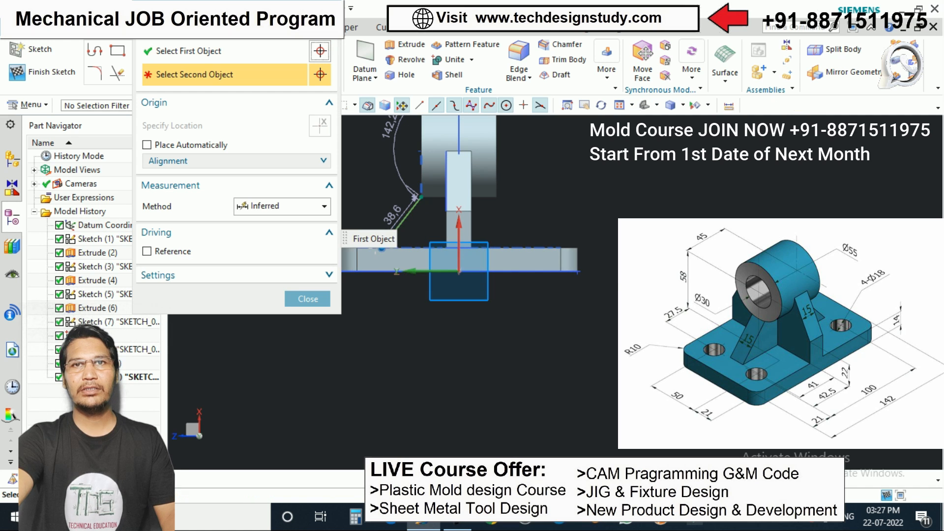
scroll(458, 249, up, 2)
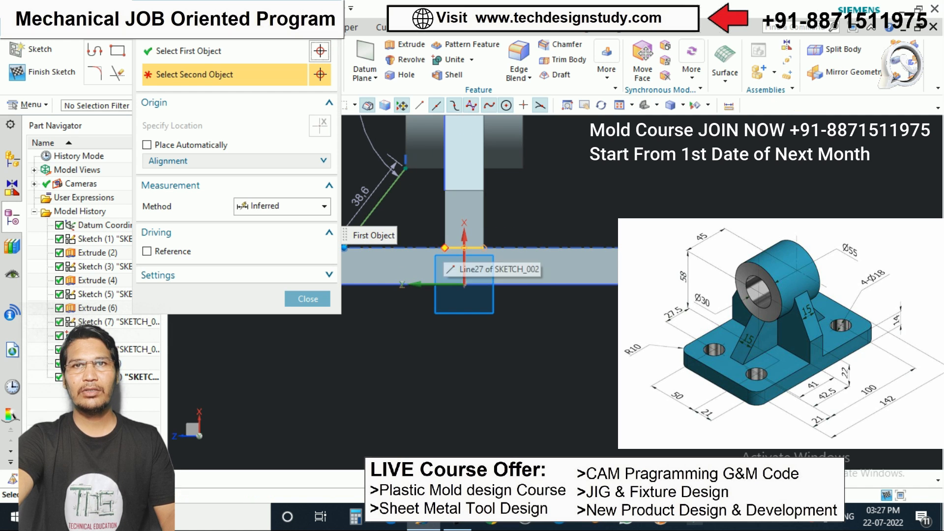
click(444, 248)
scroll(444, 249, down, 3)
scroll(432, 273, up, 1)
click(411, 290)
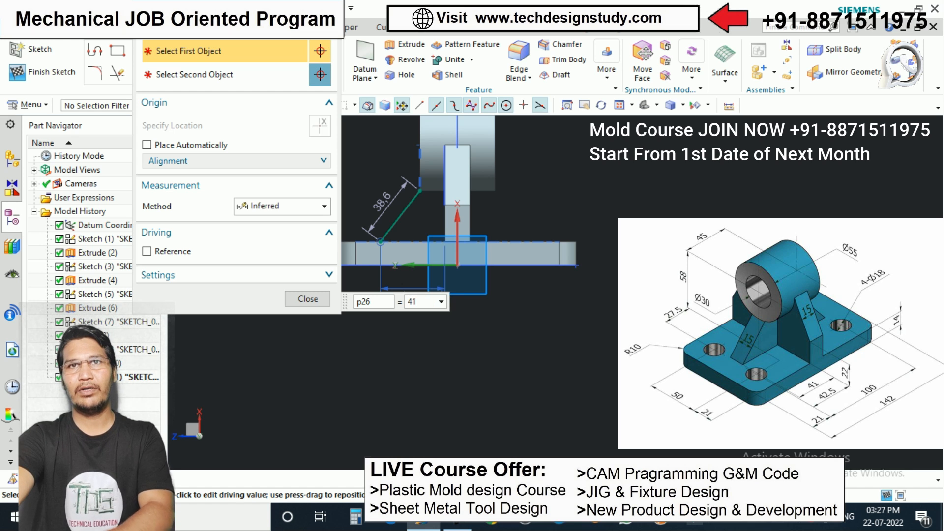
key(Escape)
Move the slanted line's upper endpoint into the bearing cylinder, making the line about 40.8 mm long
scroll(424, 198, up, 5)
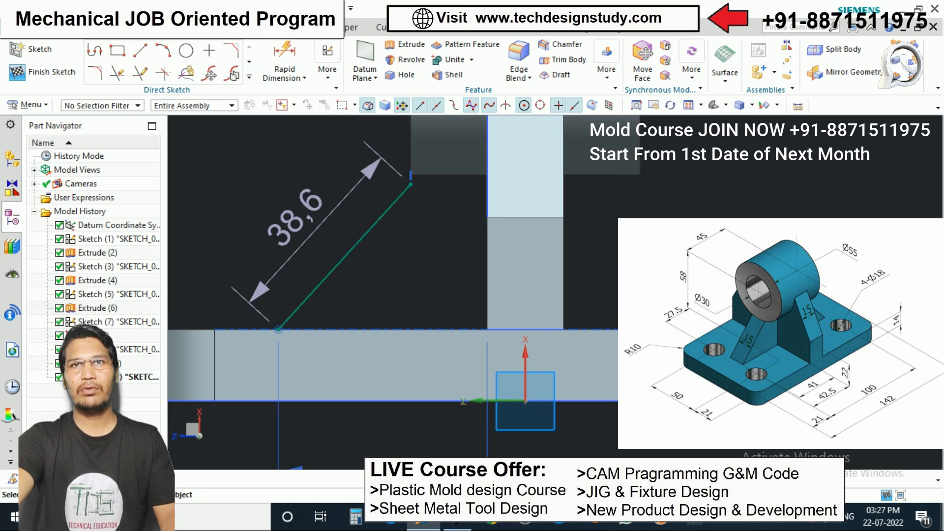
mouse_move(411, 185)
mouse_down()
mouse_move(411, 174)
mouse_move(411, 184)
mouse_up()
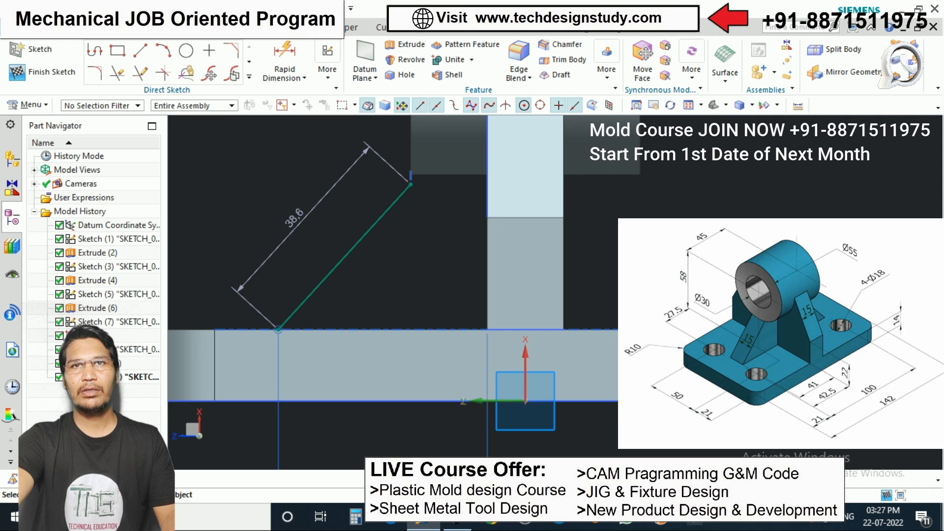
middle_drag(411, 183, 418, 190)
scroll(418, 190, up, 3)
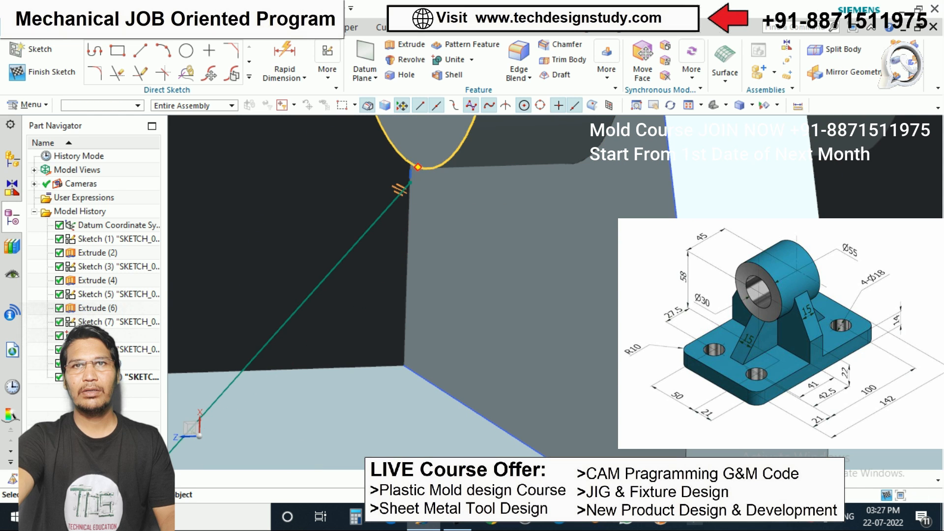
scroll(411, 182, down, 3)
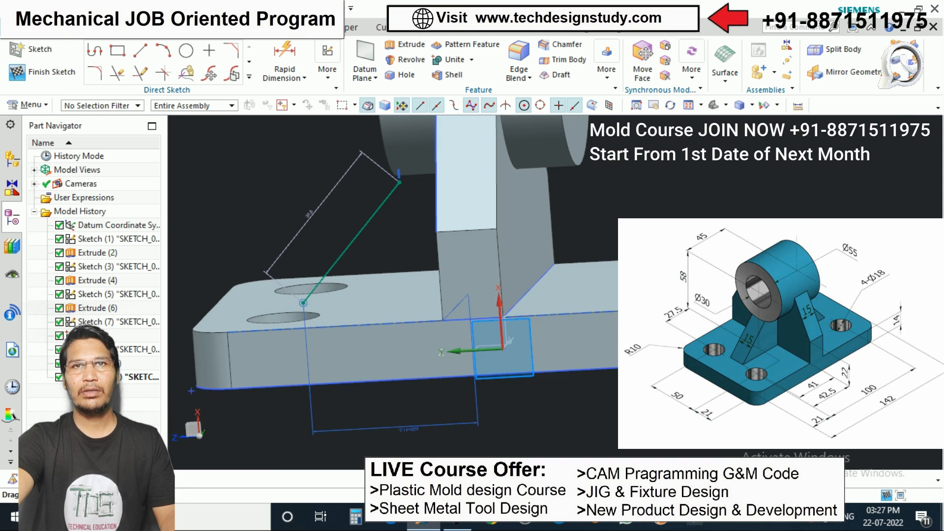
right_click(397, 173)
key(Escape)
scroll(398, 175, up, 4)
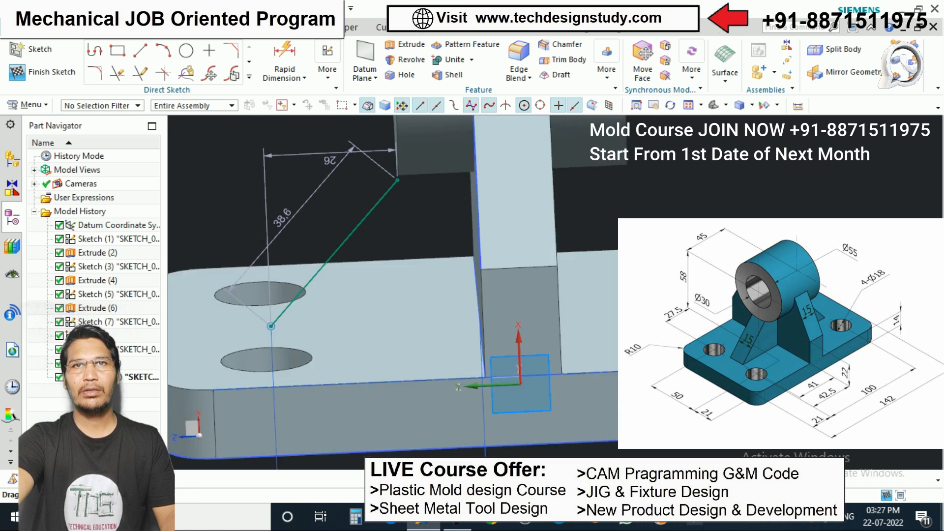
drag(398, 175, 410, 163)
scroll(411, 163, down, 4)
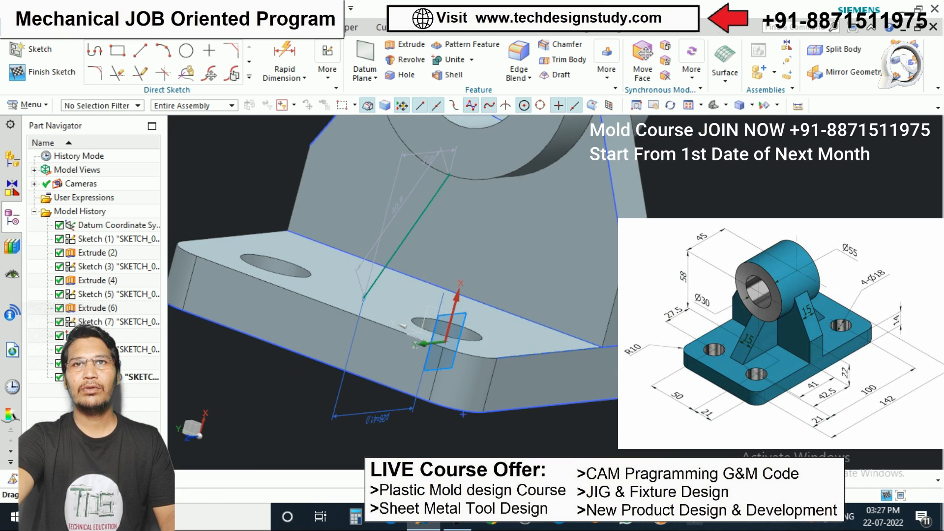
middle_drag(418, 217, 424, 193)
key(F8)
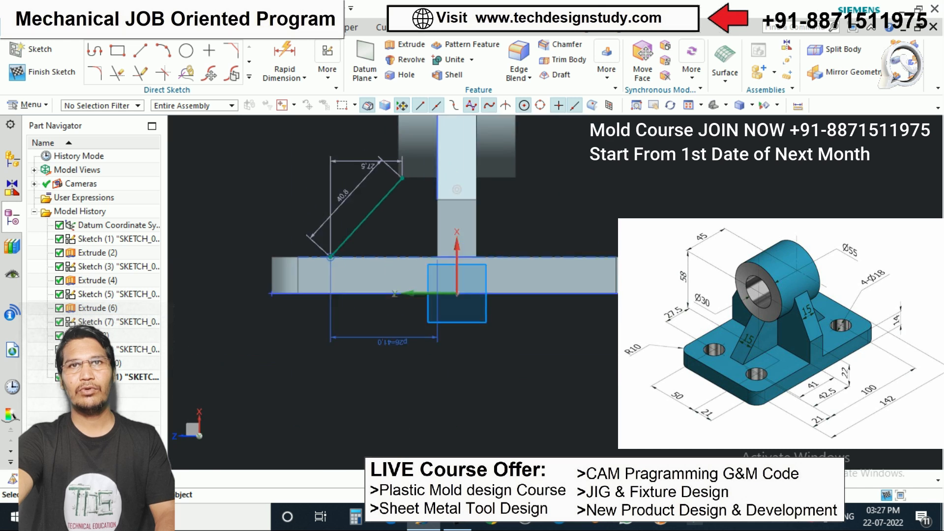
Shift the slanted line's upper endpoint closer to the cylinder's lower end corner, making it about 40.3 mm long, and finish the sketch
scroll(411, 187, up, 4)
scroll(444, 217, down, 1)
drag(399, 182, 392, 173)
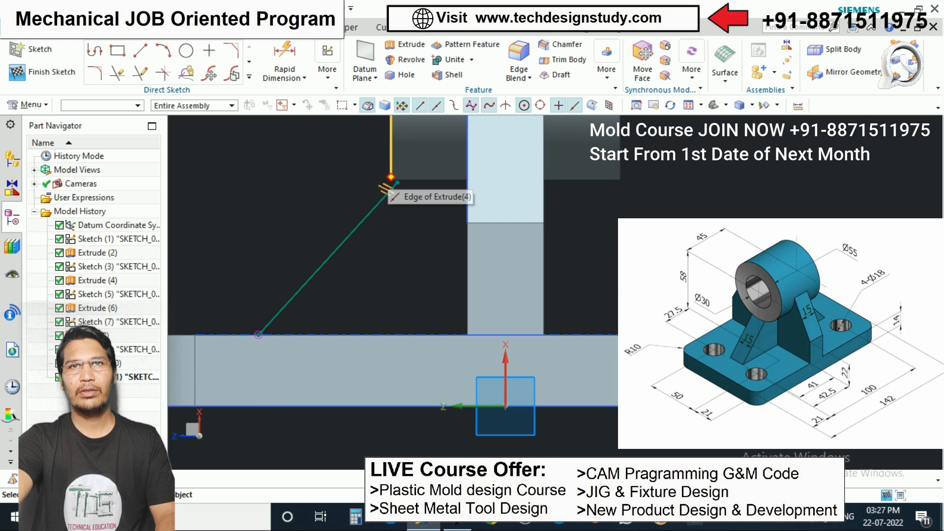
drag(391, 178, 392, 180)
middle_drag(392, 180, 417, 282)
scroll(411, 192, down, 3)
scroll(411, 194, up, 1)
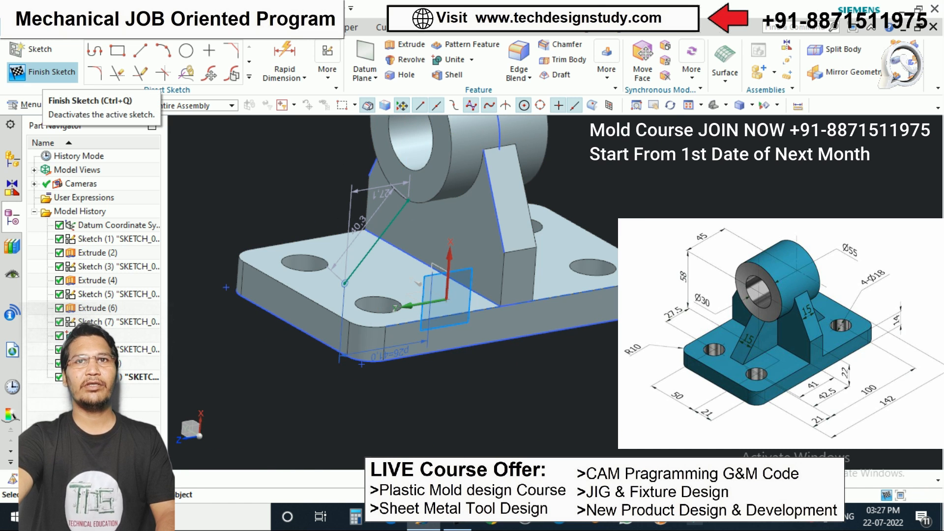
click(41, 73)
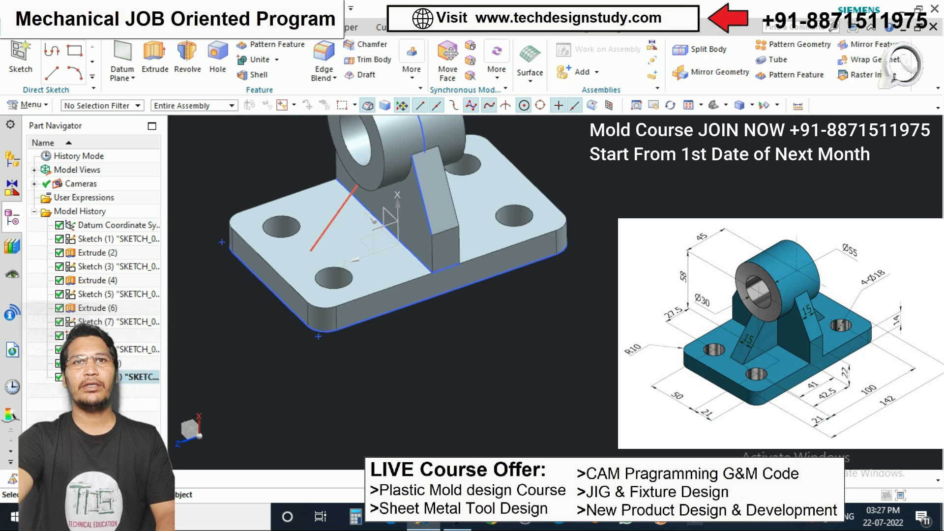
Start an Extrude of the slanted line along a horizontal vector perpendicular to the vertical plate, with the boolean set to None
click(155, 55)
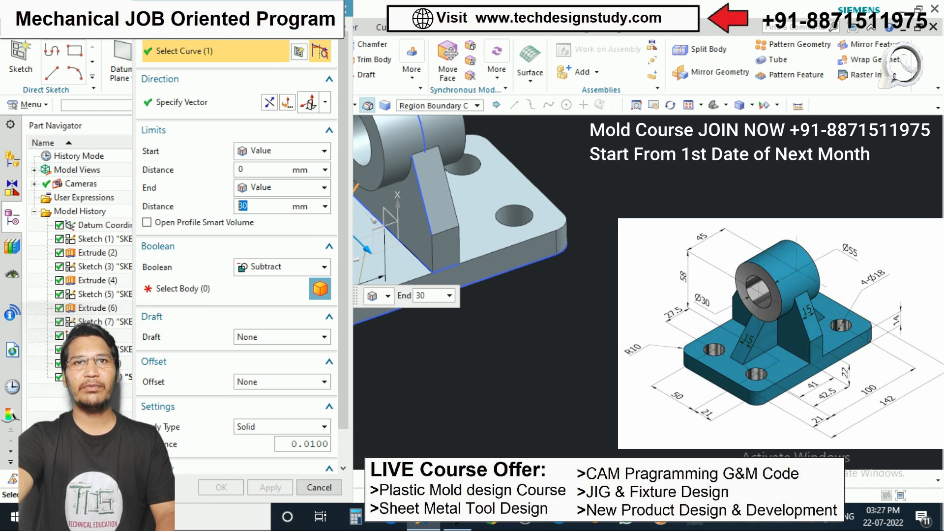
scroll(512, 225, down, 3)
scroll(511, 225, up, 1)
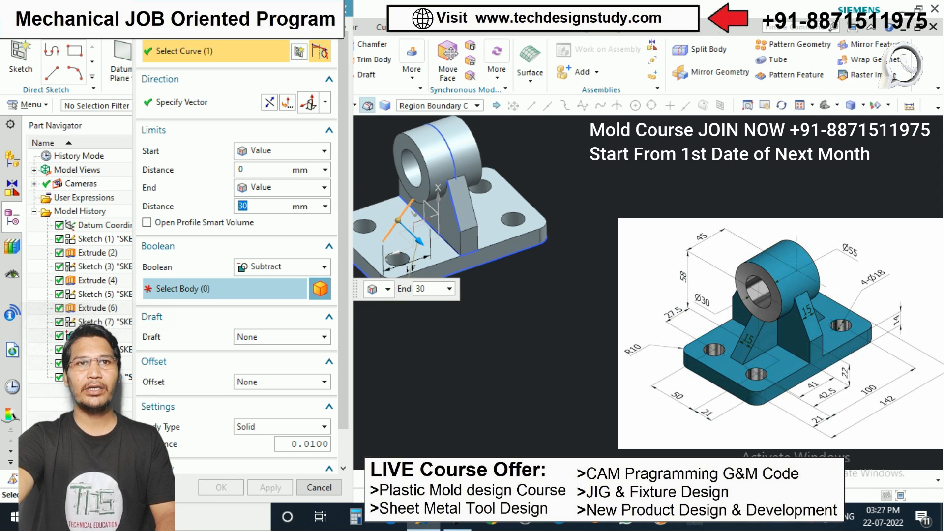
click(281, 267)
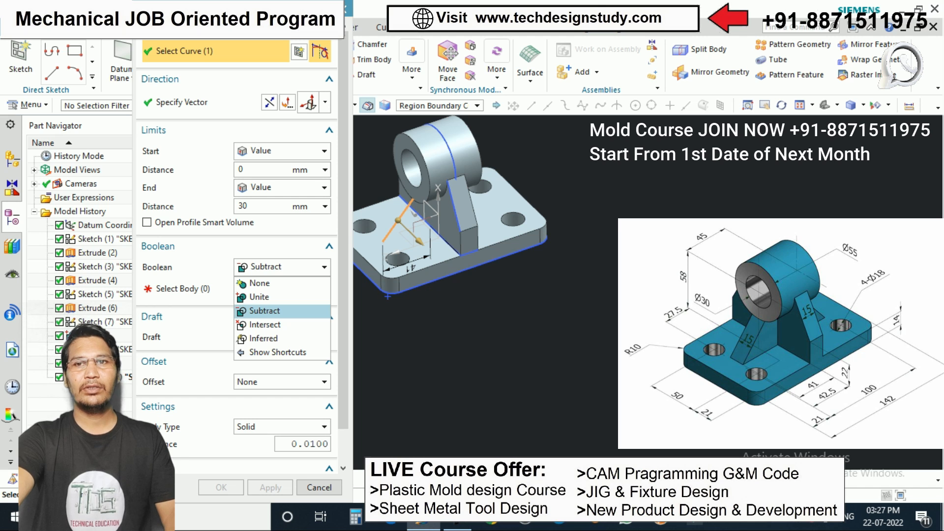
click(282, 311)
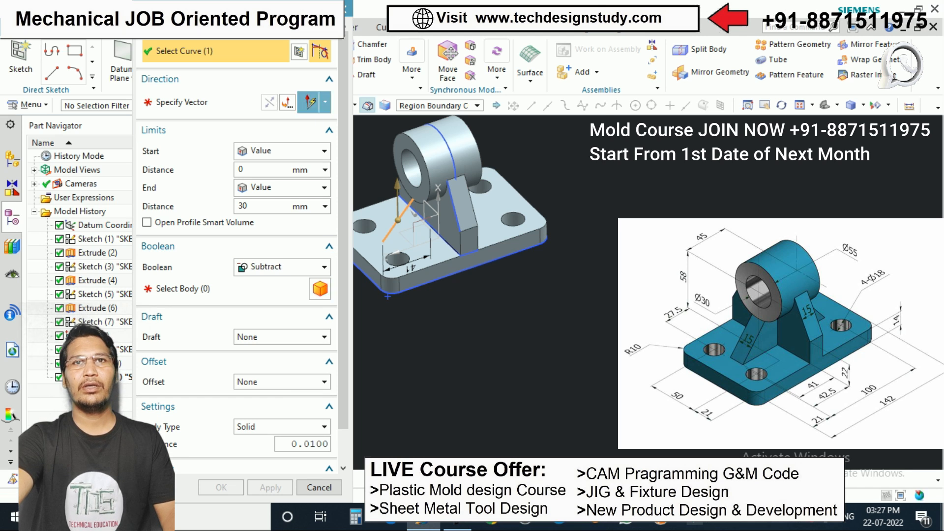
click(309, 102)
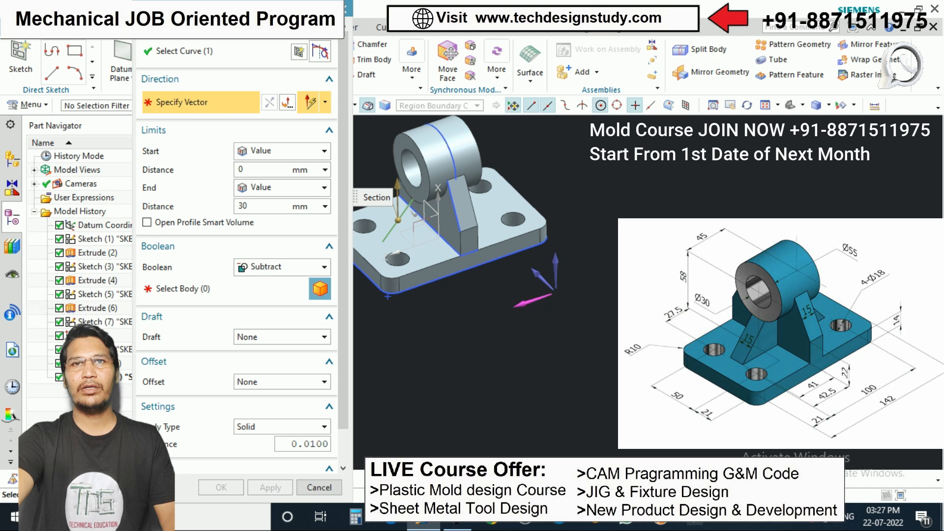
click(282, 267)
click(268, 281)
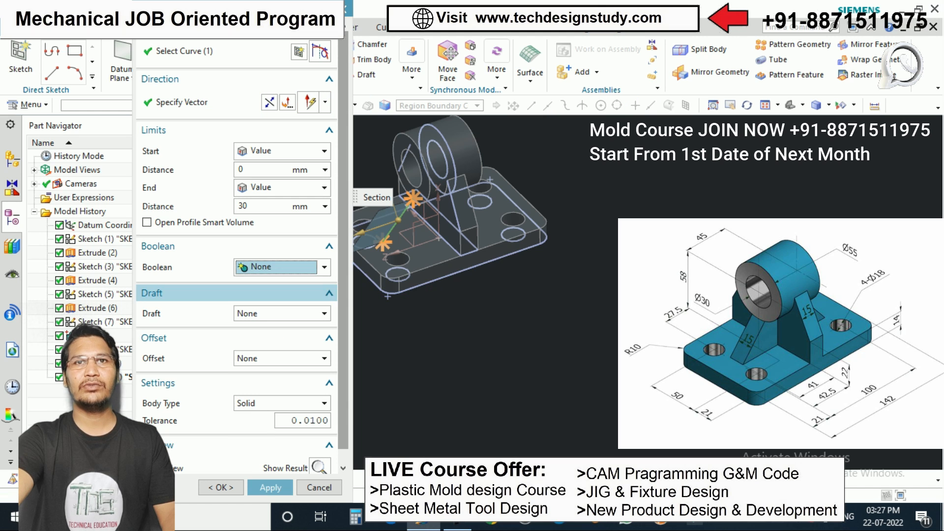
Set the slanted line's extrusion end distance to 20 mm and give it a Two-Sided offset from -7.5 to 7.5 mm
drag(360, 233, 426, 210)
middle_drag(472, 231, 506, 219)
scroll(322, 347, down, 1)
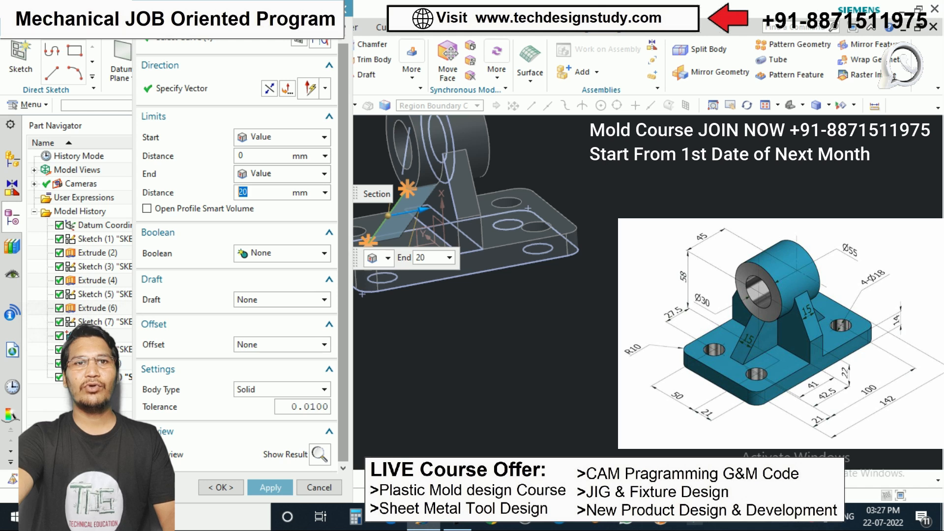
click(324, 345)
click(256, 383)
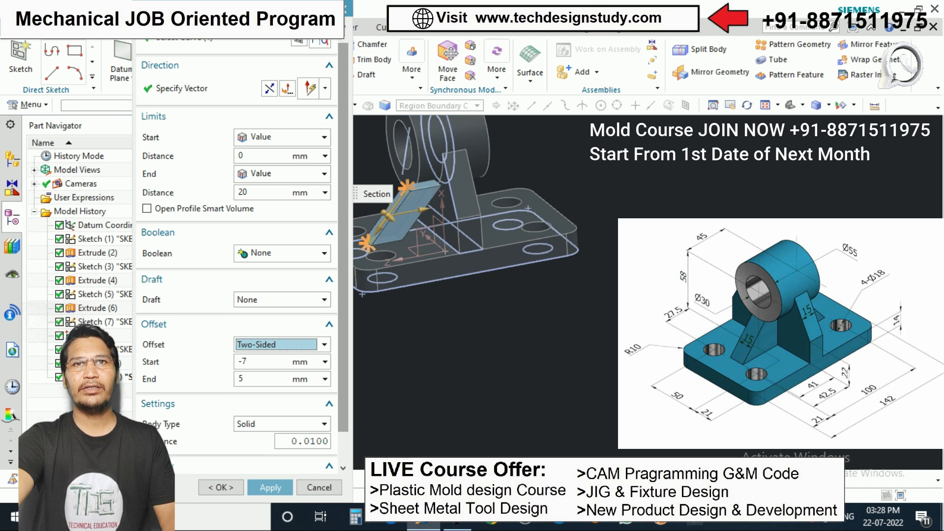
middle_drag(472, 211, 551, 227)
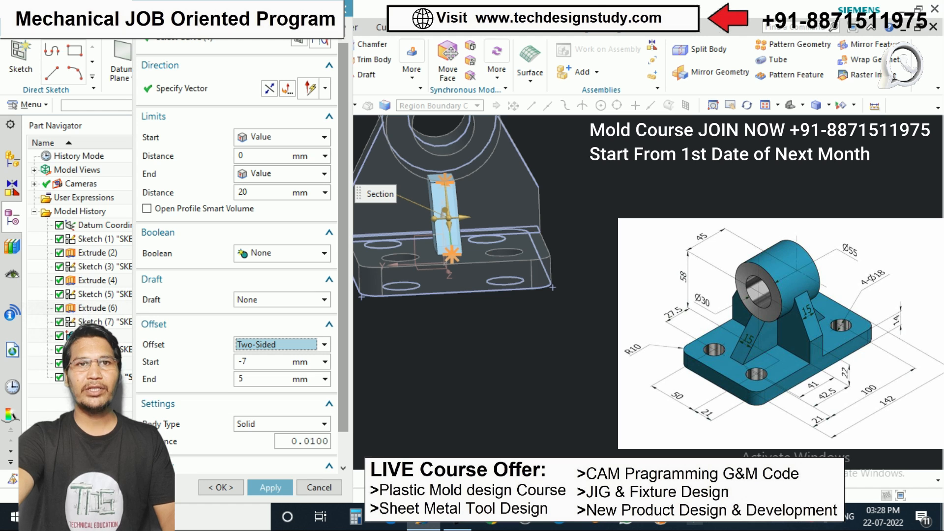
double_click(244, 362)
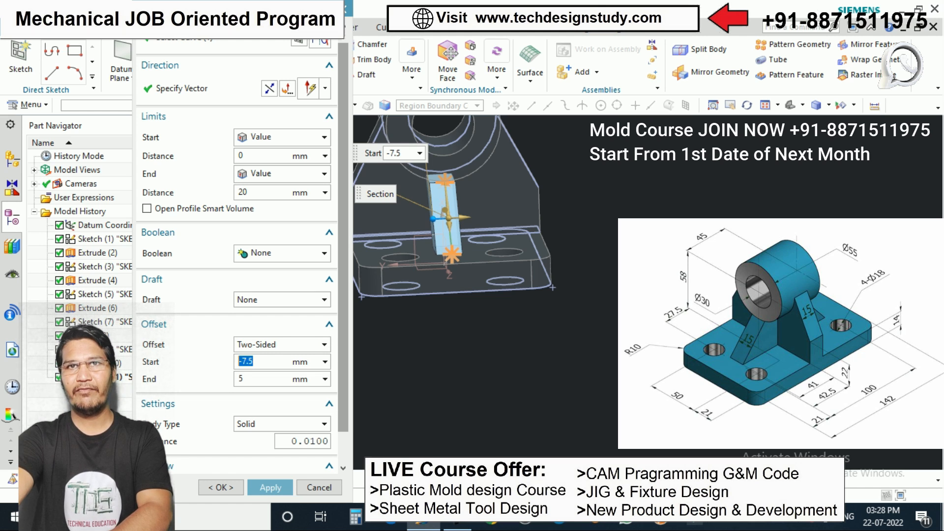
key(Tab)
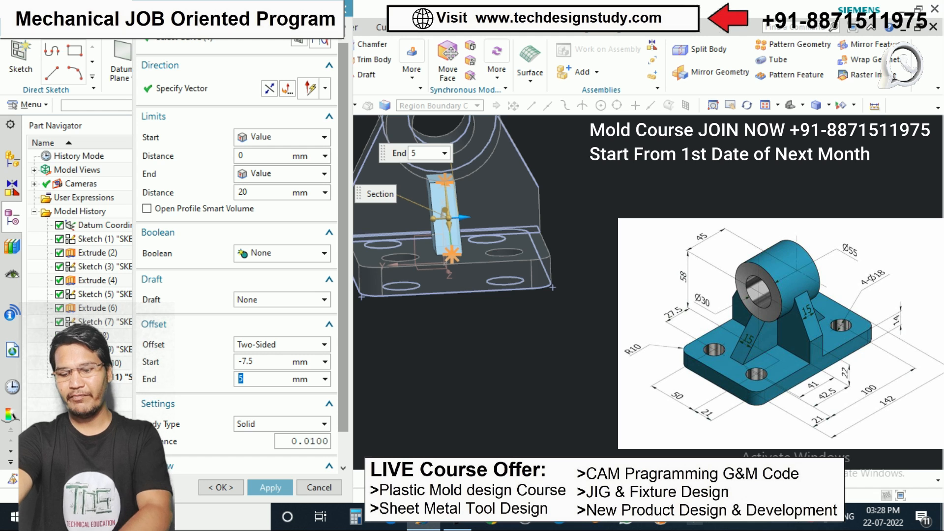
text(7.5)
key(Return)
middle_drag(492, 237, 404, 251)
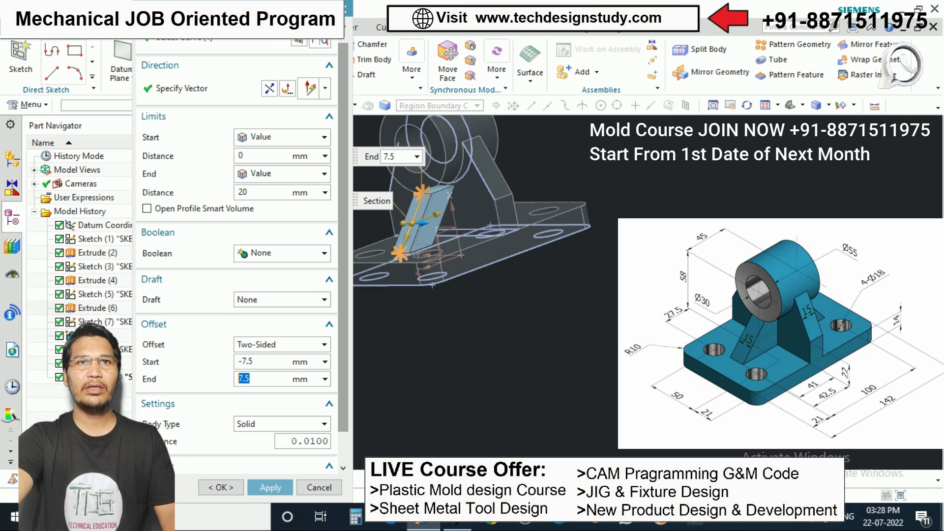
End the rib extrusion Until Extended at the vertical plate's face beneath the bearing cylinder and apply it
click(281, 174)
click(268, 244)
scroll(442, 206, up, 3)
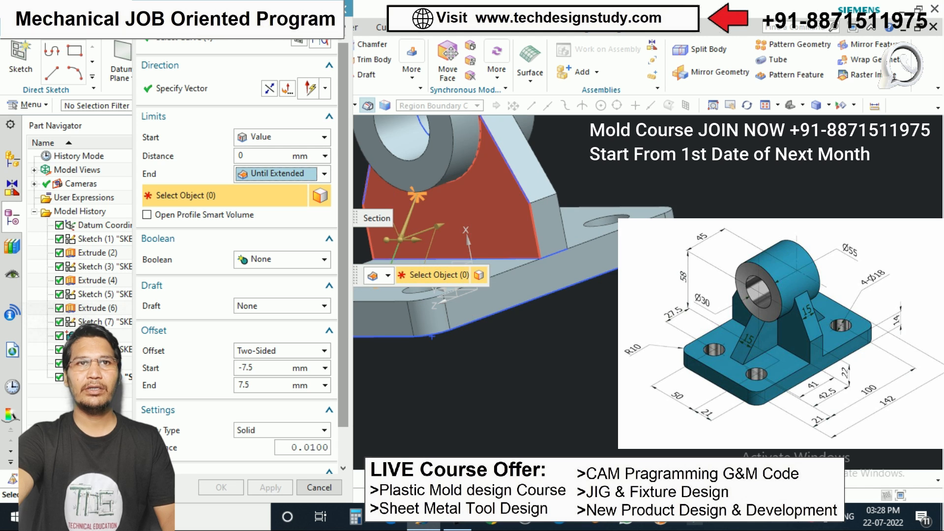
click(467, 240)
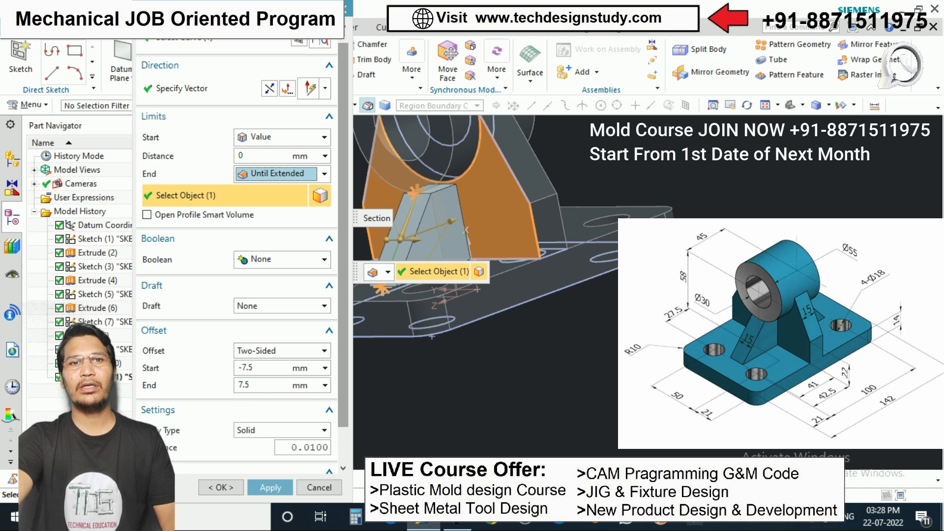
click(271, 488)
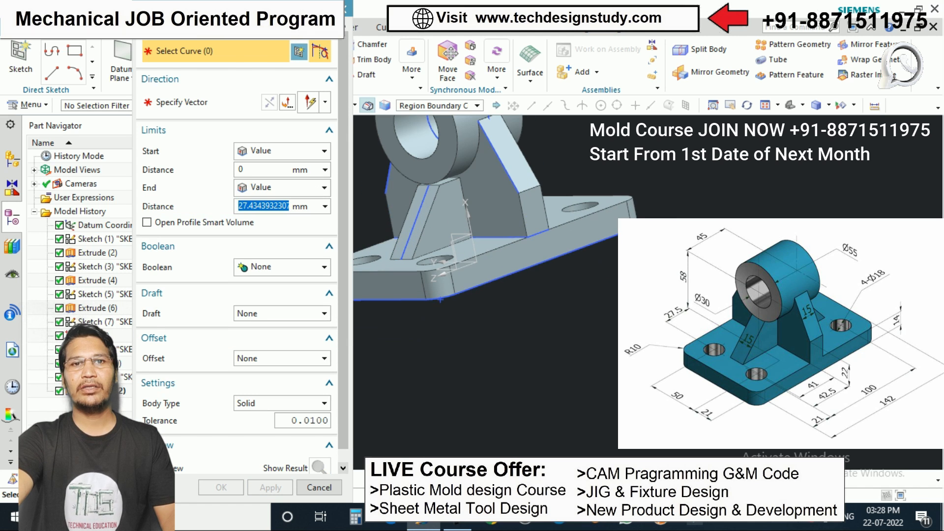